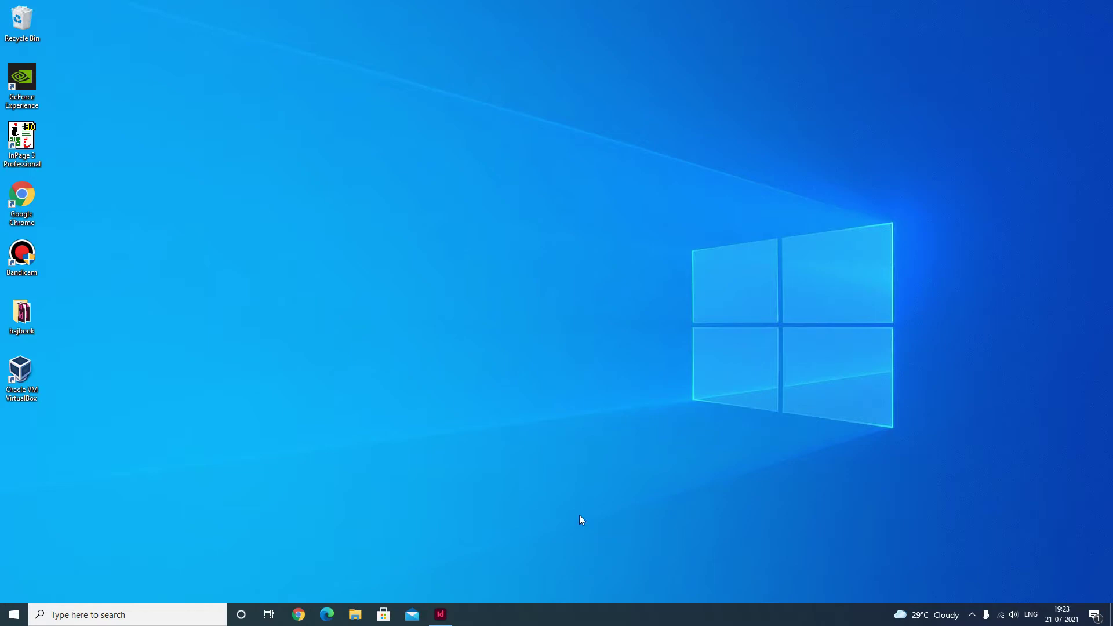
# - Switch to InDesign and open normalize.indd from the DATA (D:) drive
pyautogui.click(442, 614)
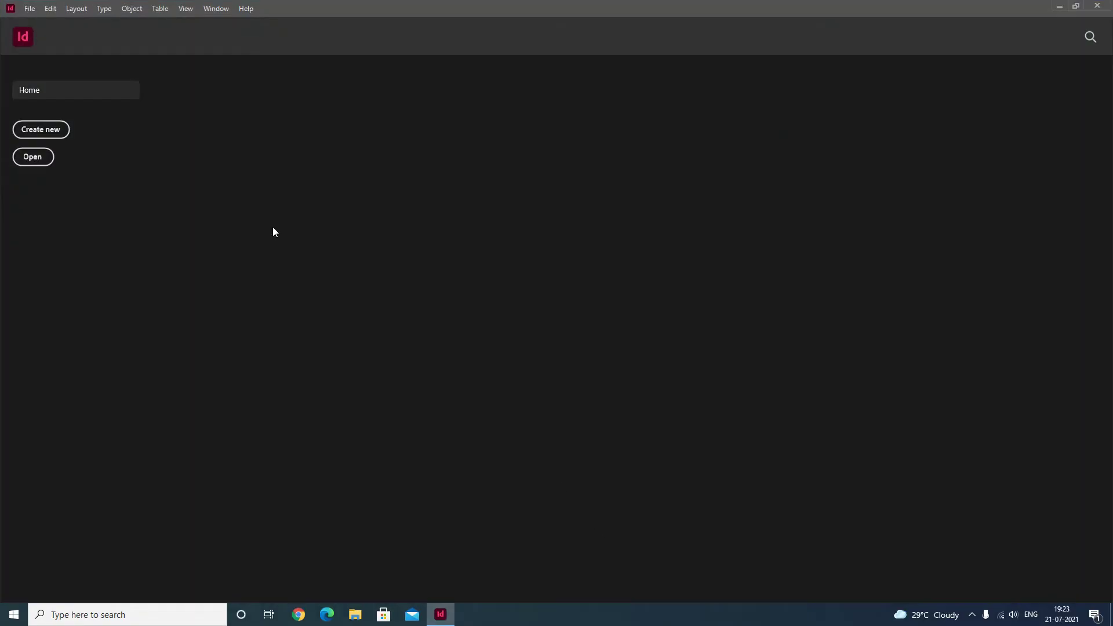
pyautogui.click(30, 8)
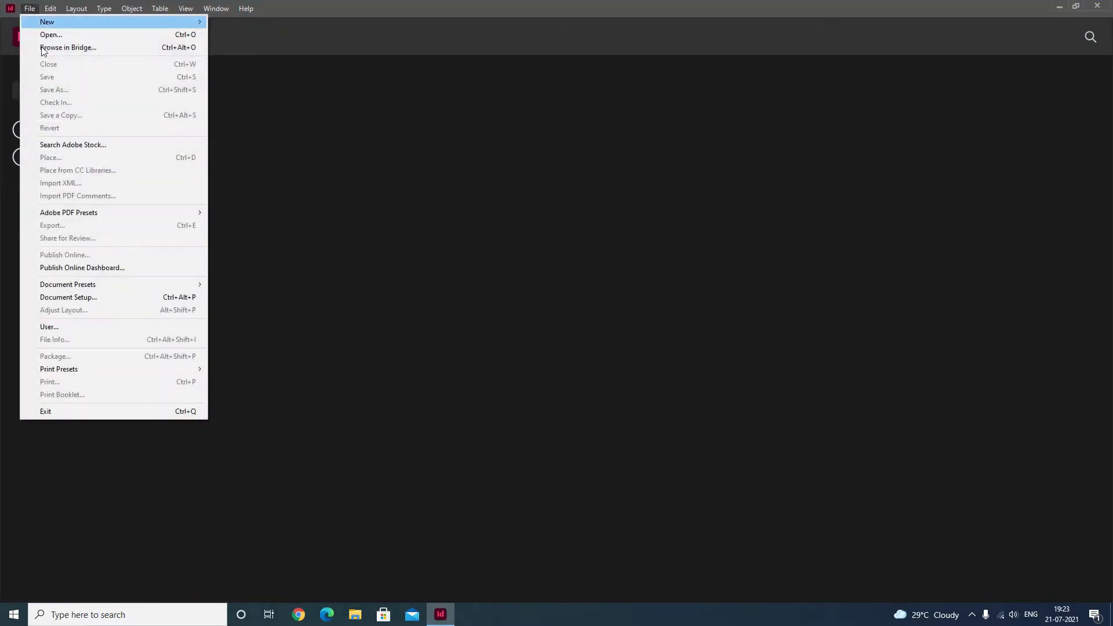
pyautogui.click(99, 32)
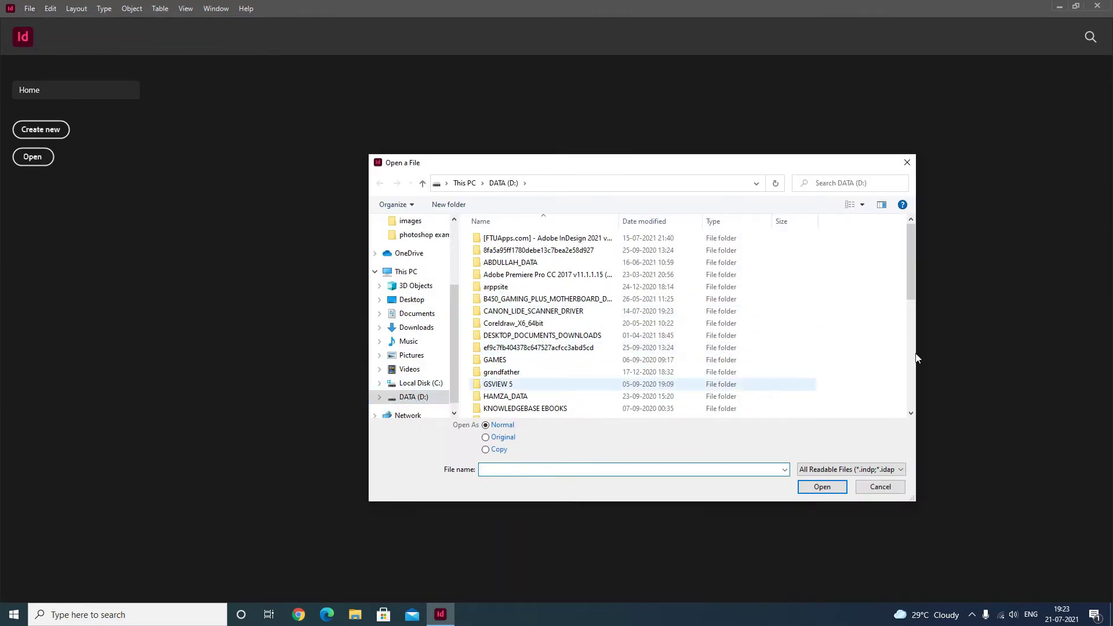
pyautogui.moveTo(917, 277); pyautogui.dragTo(919, 406)
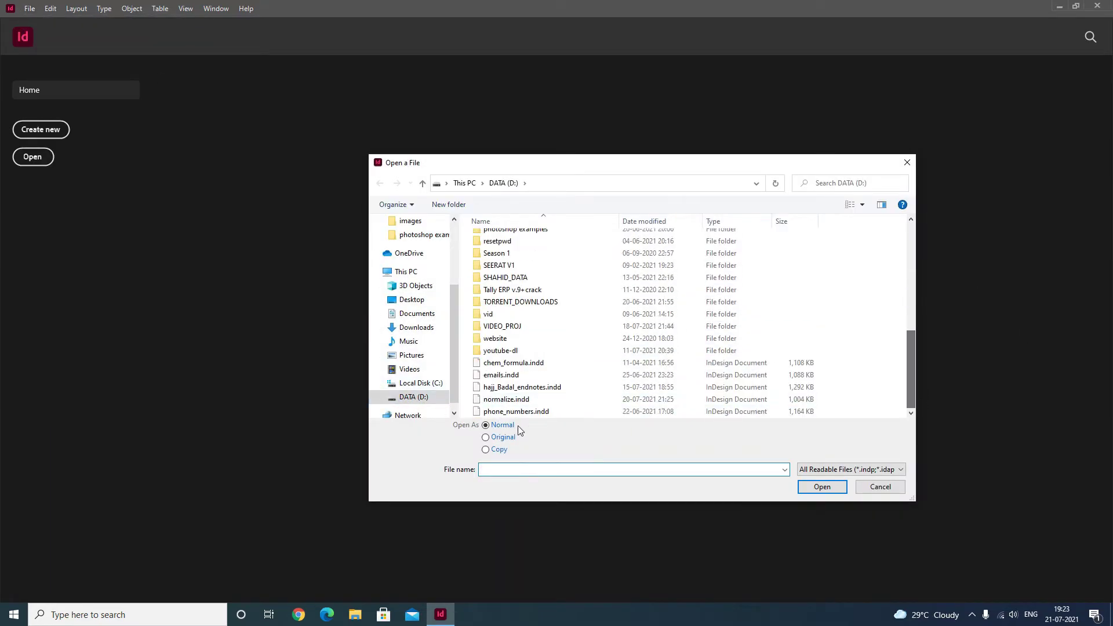
pyautogui.click(725, 399)
pyautogui.click(821, 489)
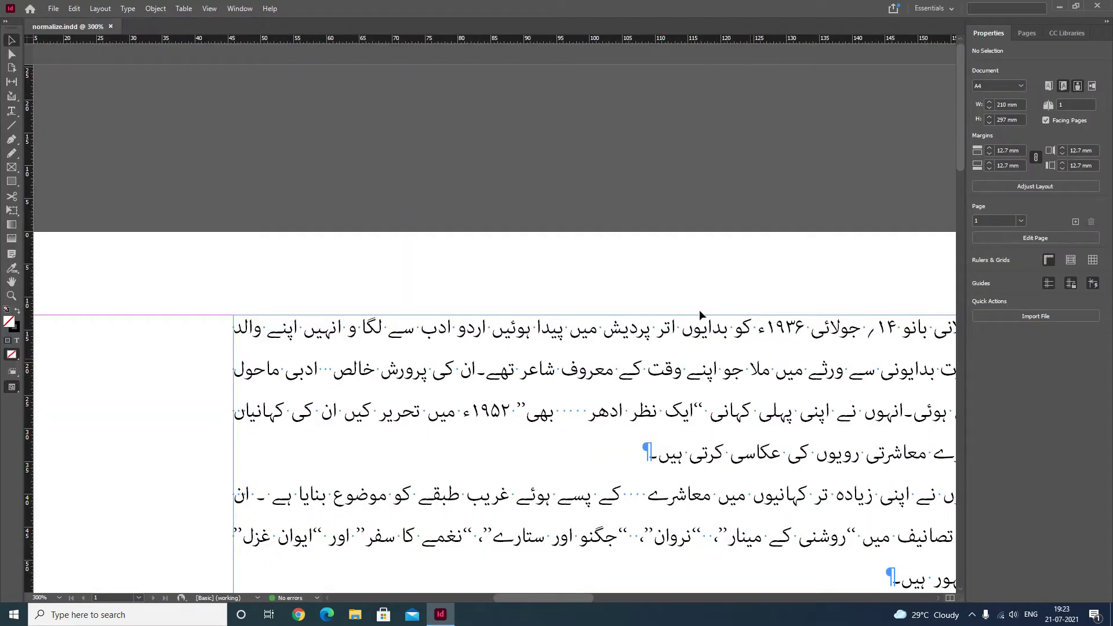
# - Hide the hidden characters and show the Urdu text frame at full width at 300% zoom
pyautogui.hotkey('ctrl', 'alt', 'i')
pyautogui.keyDown('ctrl'); pyautogui.keyDown('alt'); pyautogui.click(559, 352); pyautogui.keyUp('alt'); pyautogui.keyUp('ctrl')
pyautogui.keyDown('ctrl'); pyautogui.keyDown('alt'); pyautogui.click(558, 352); pyautogui.keyUp('alt'); pyautogui.keyUp('ctrl')
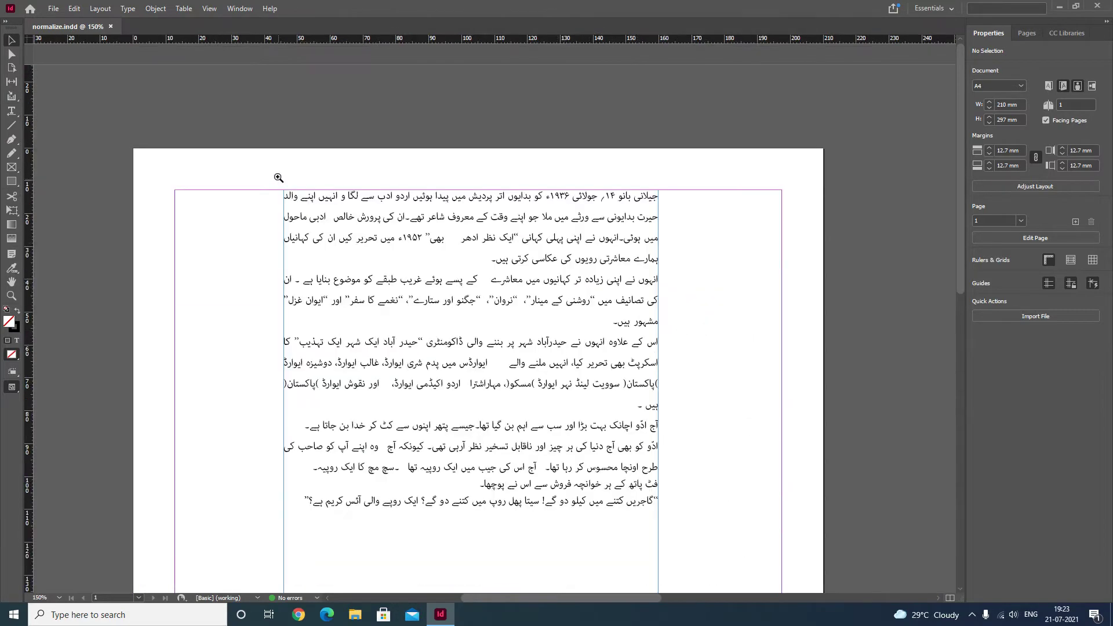
pyautogui.moveTo(256, 181); pyautogui.dragTo(677, 422)
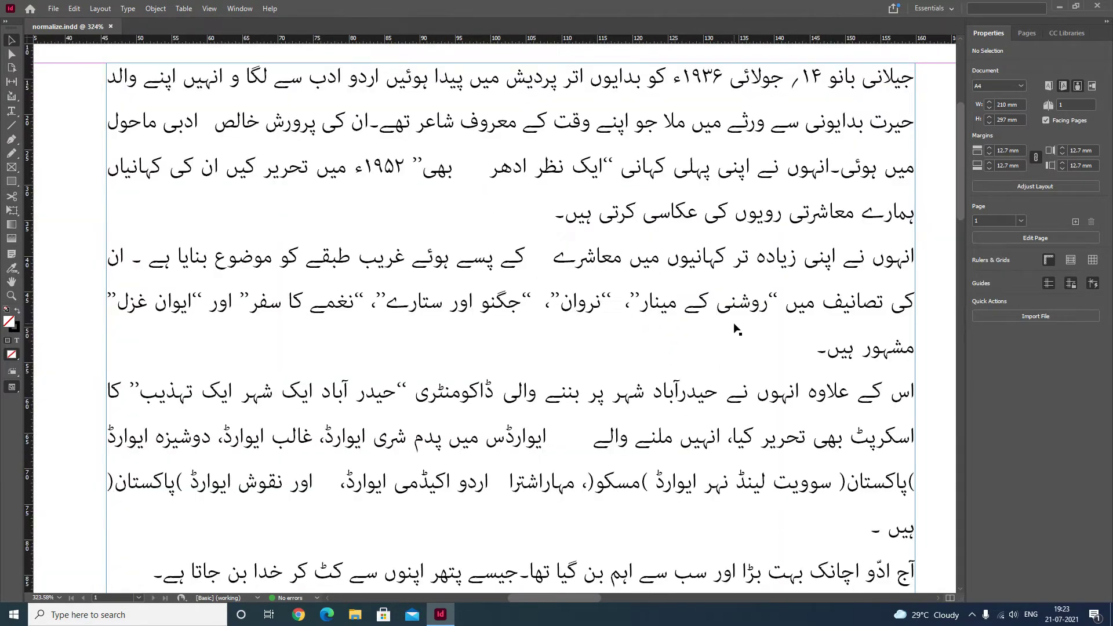
pyautogui.moveTo(380, 196); pyautogui.dragTo(583, 209)
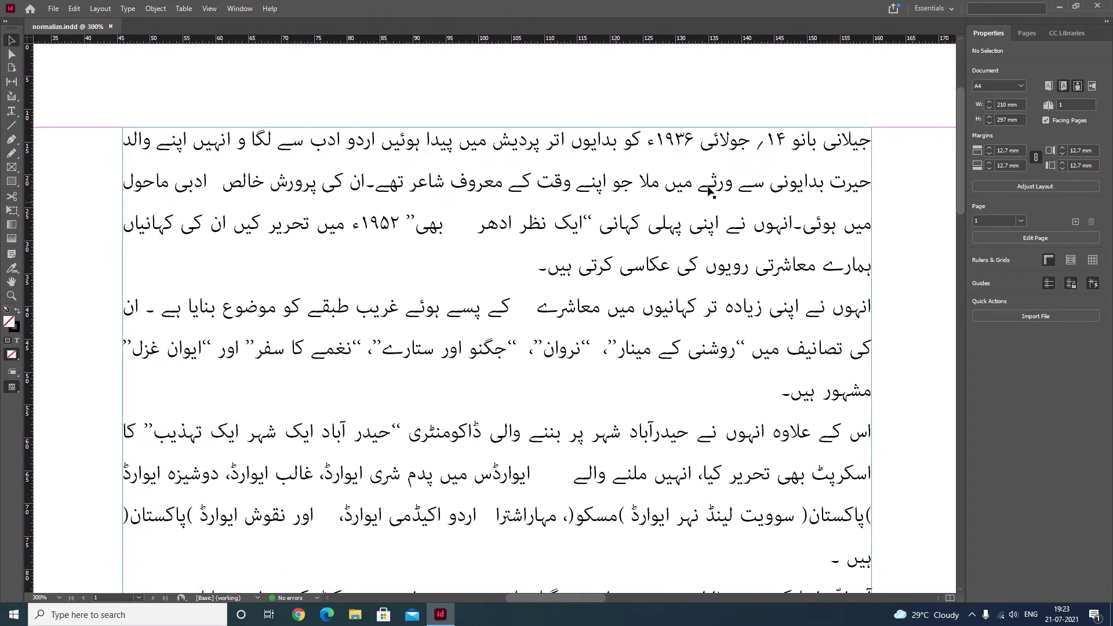
# - Examine the extra spaces and the opening and closing quotation marks in the first two paragraphs
pyautogui.click(11, 111)
pyautogui.moveTo(478, 226); pyautogui.dragTo(450, 226)
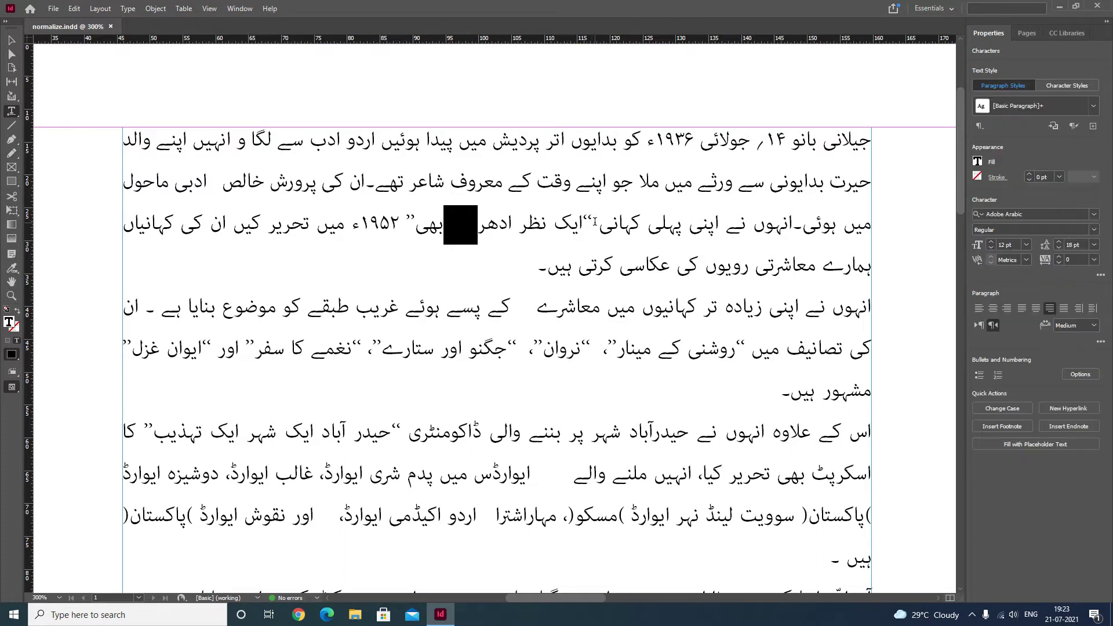
pyautogui.moveTo(595, 222); pyautogui.dragTo(407, 223)
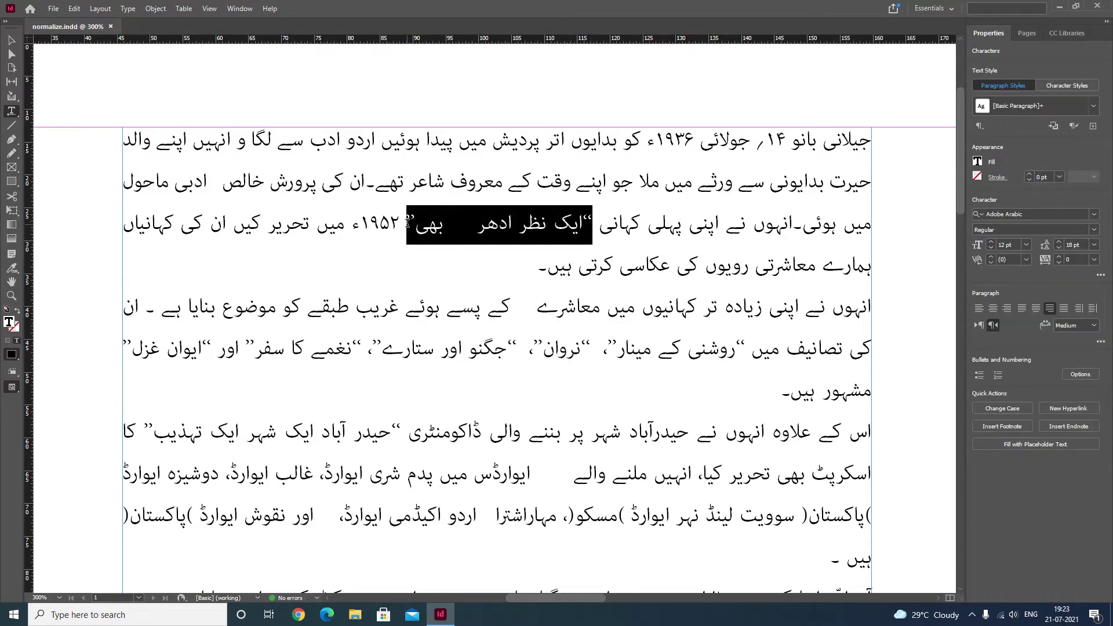
pyautogui.moveTo(596, 225); pyautogui.dragTo(583, 224)
pyautogui.moveTo(403, 219); pyautogui.dragTo(445, 219)
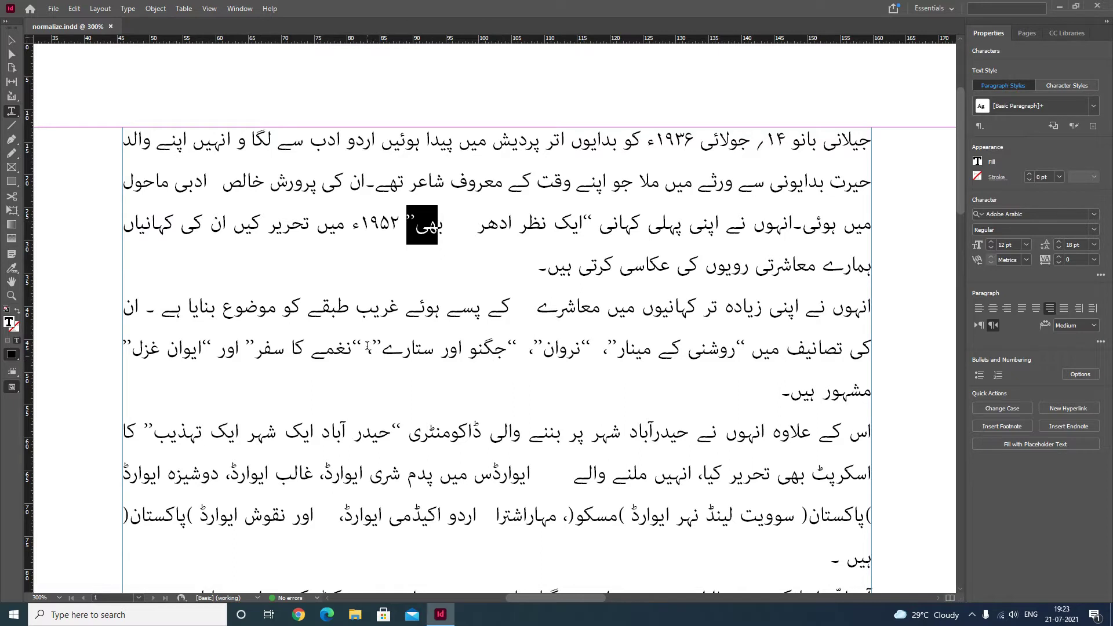
pyautogui.moveTo(367, 346); pyautogui.dragTo(524, 349)
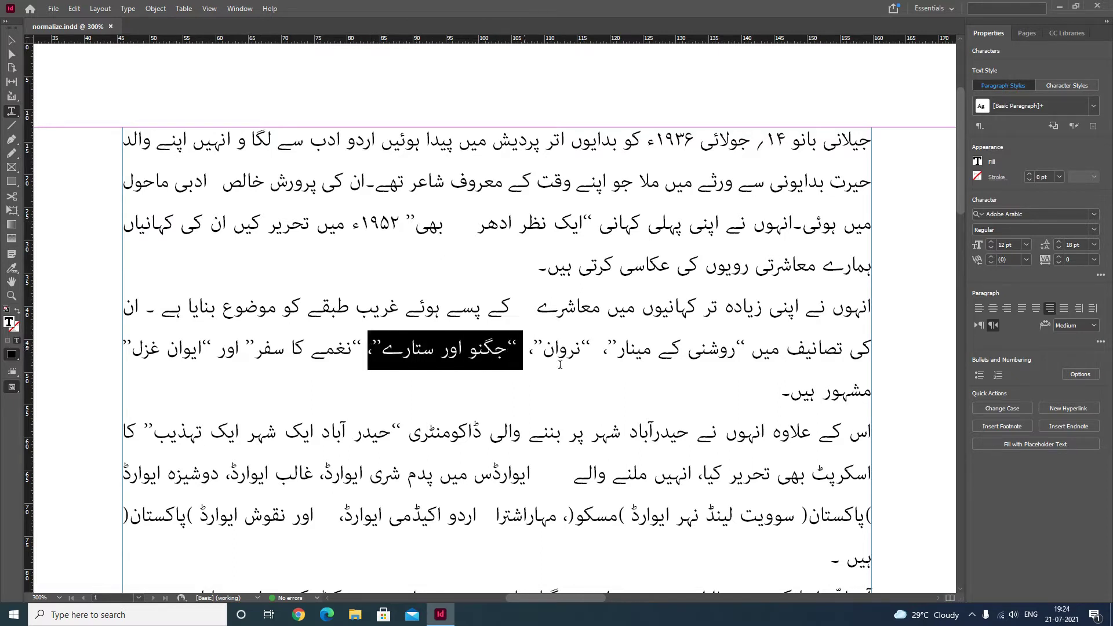
# - Examine the brackets, the word gaps and the spacing around full stops across the Urdu paragraphs
pyautogui.moveTo(631, 514); pyautogui.dragTo(567, 513)
pyautogui.scroll(-5, 584, 479)
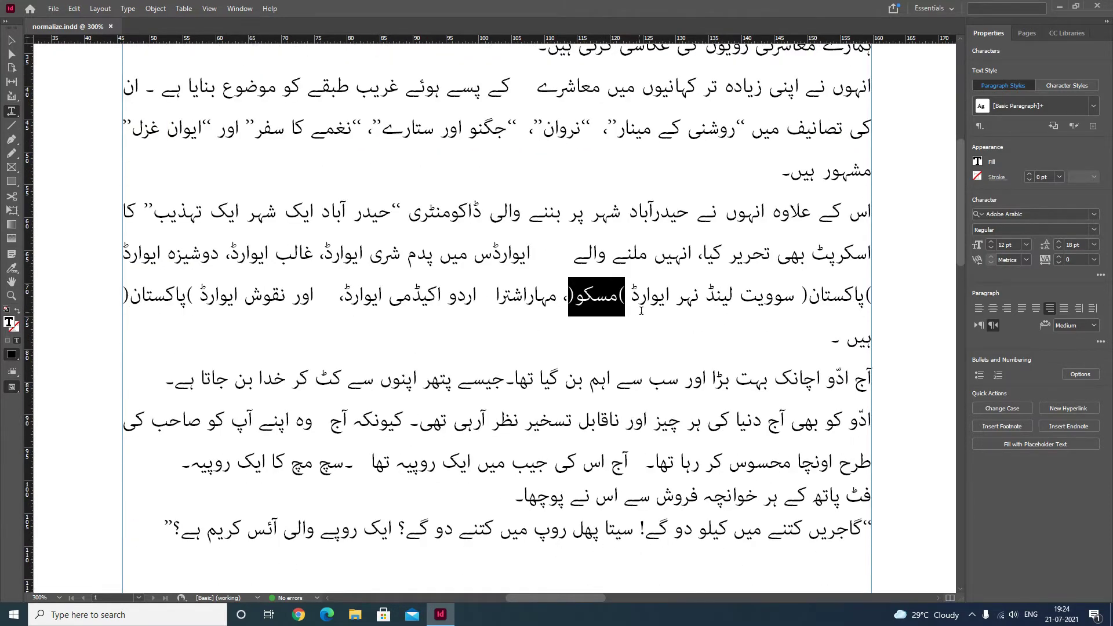
pyautogui.click(587, 260)
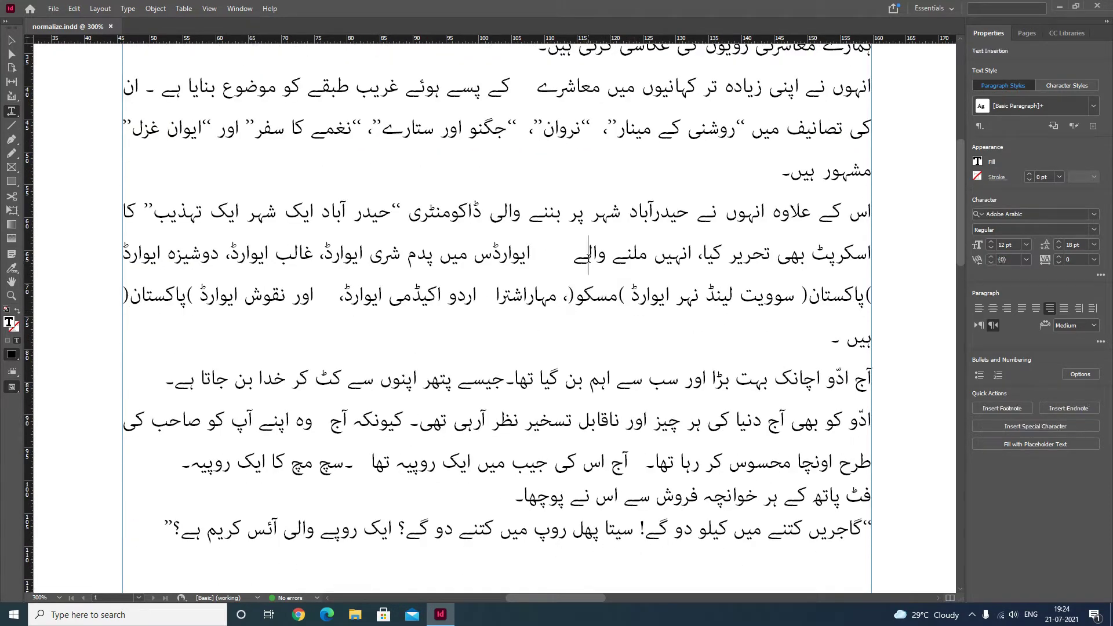
pyautogui.click(419, 426)
pyautogui.scroll(4, 420, 425)
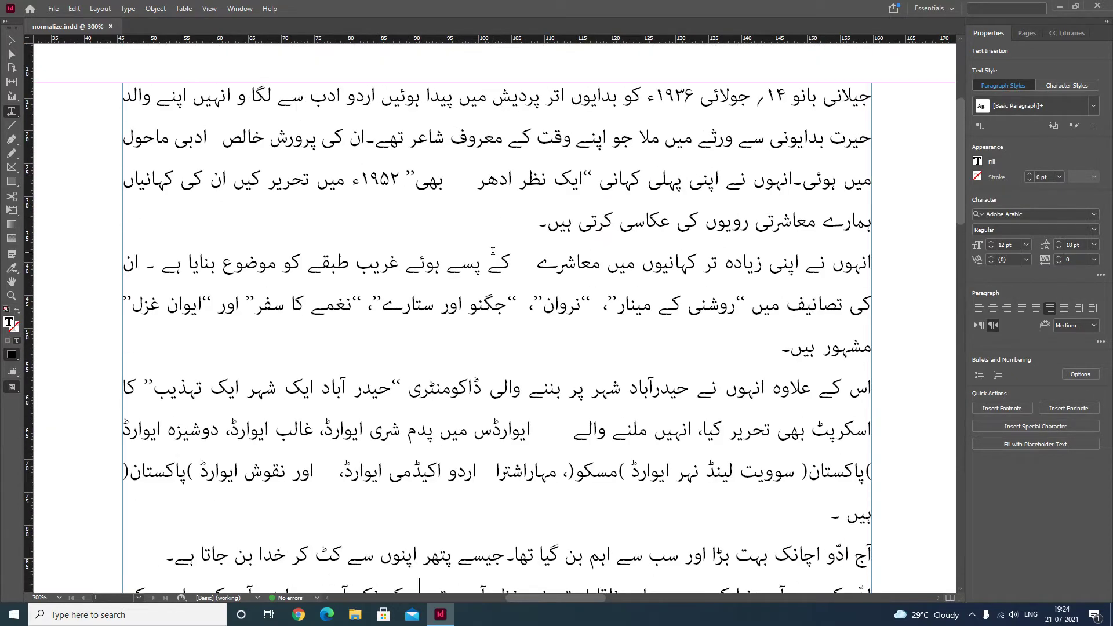
pyautogui.moveTo(345, 141)
pyautogui.mouseDown()
pyautogui.moveTo(411, 141)
pyautogui.moveTo(335, 141)
pyautogui.mouseUp()
pyautogui.click(366, 140)
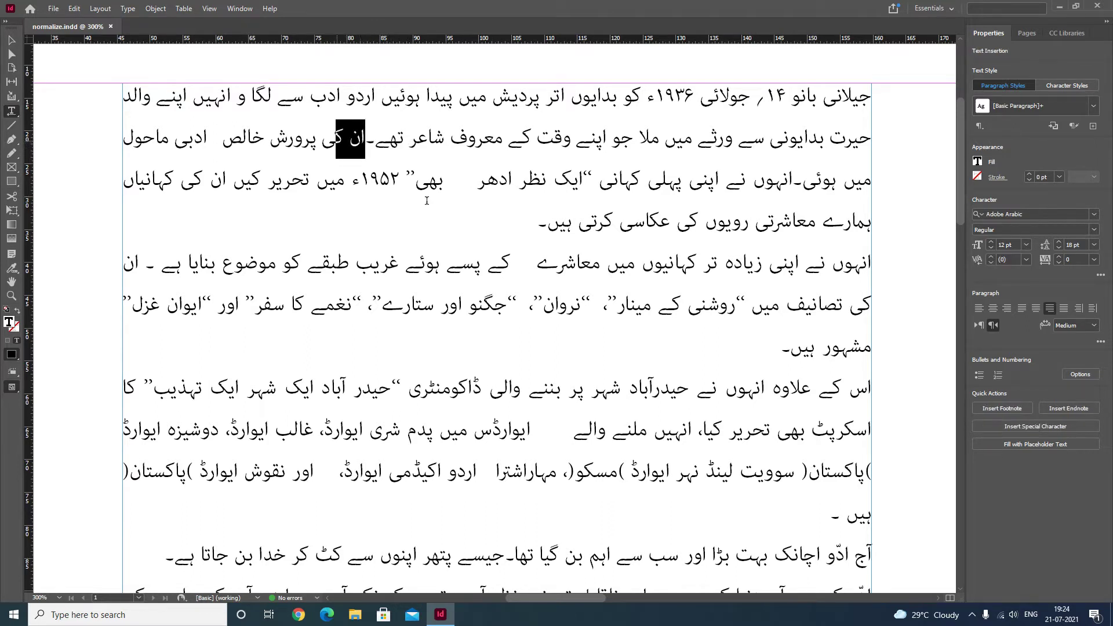
pyautogui.click(842, 519)
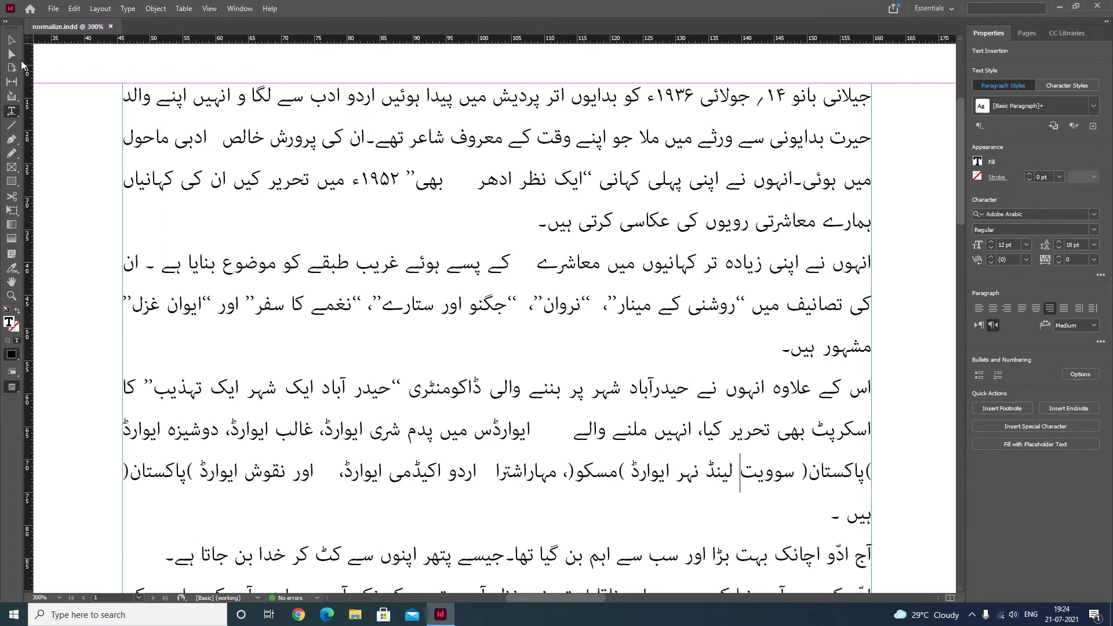
# - Review the full Urdu passage at 200% zoom, highlighting portions of its text
pyautogui.click(11, 40)
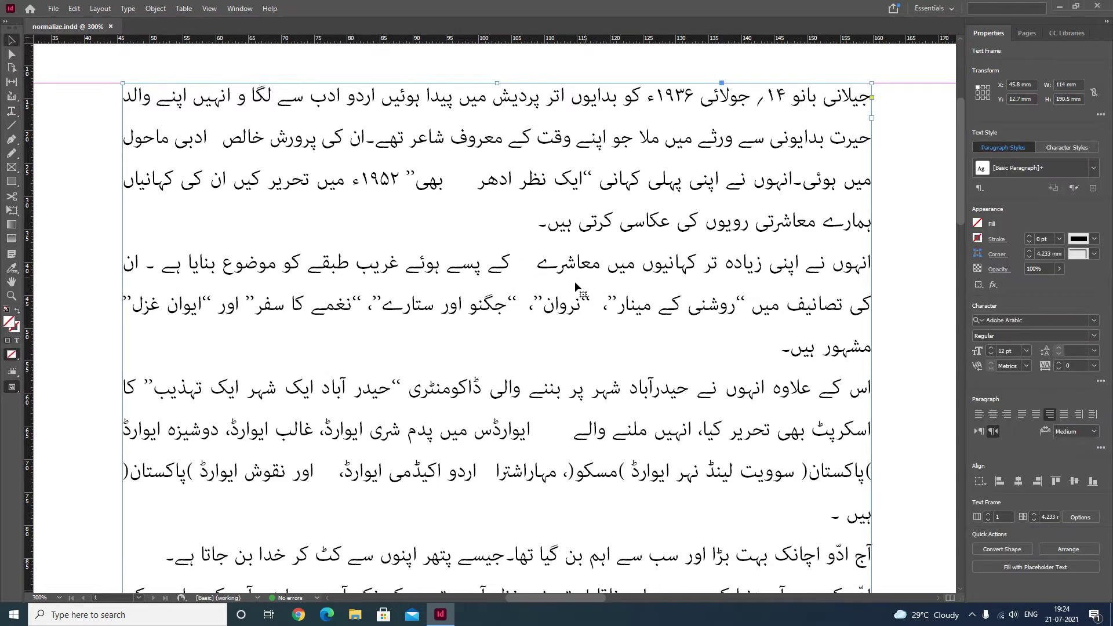
pyautogui.hotkey('ctrl', '-')
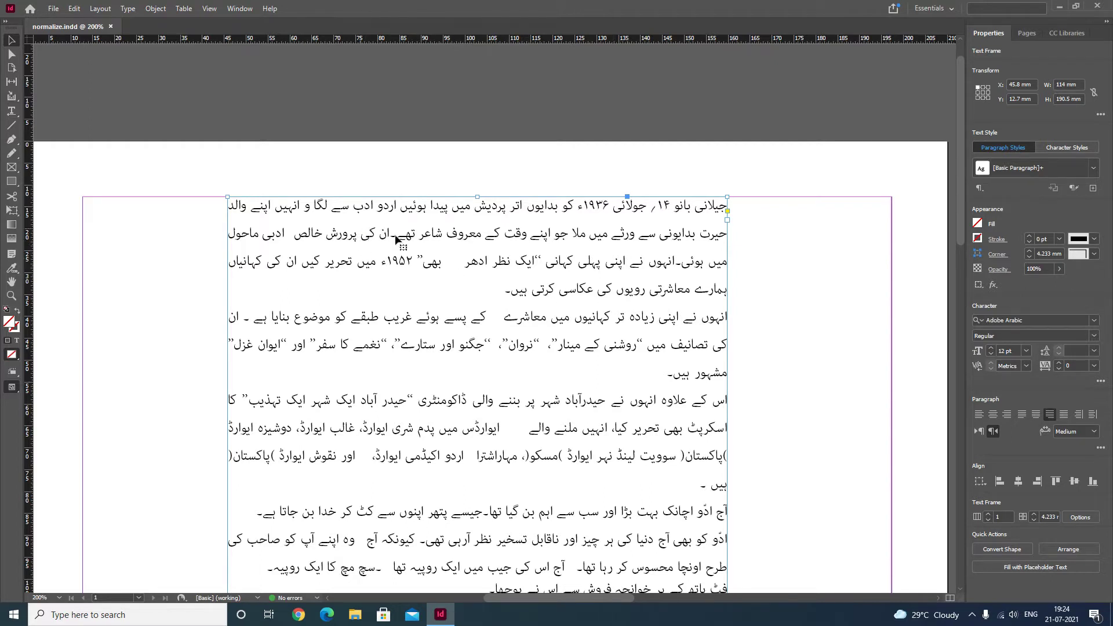
pyautogui.scroll(-3, 551, 307)
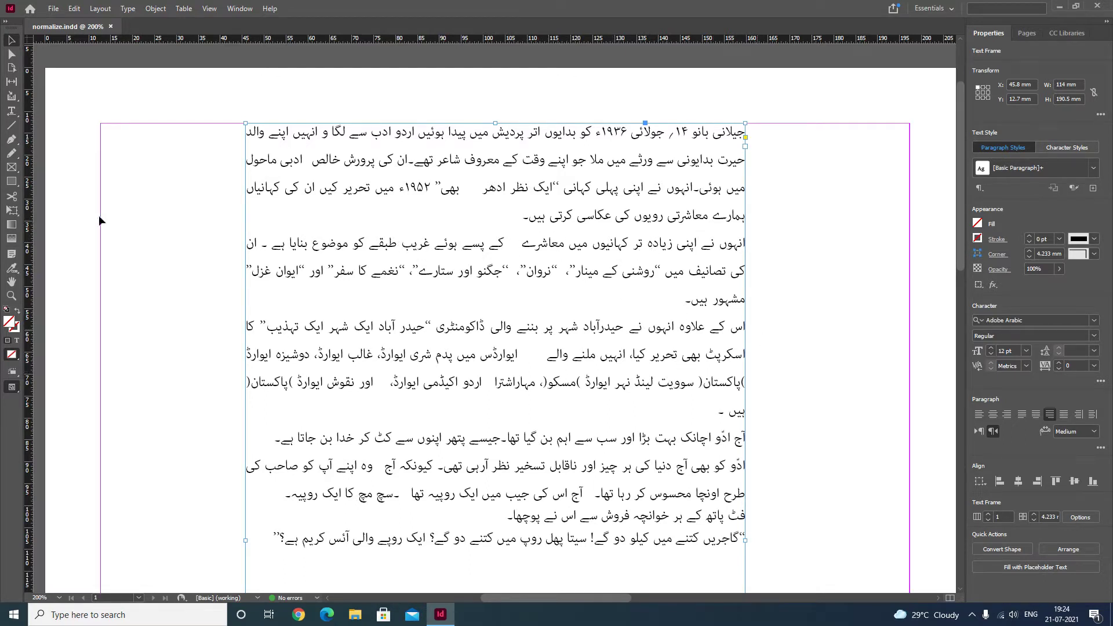
pyautogui.press('t')
pyautogui.moveTo(273, 539); pyautogui.dragTo(748, 130)
pyautogui.click(555, 299)
pyautogui.moveTo(508, 271); pyautogui.dragTo(618, 271)
pyautogui.moveTo(399, 186); pyautogui.dragTo(747, 132)
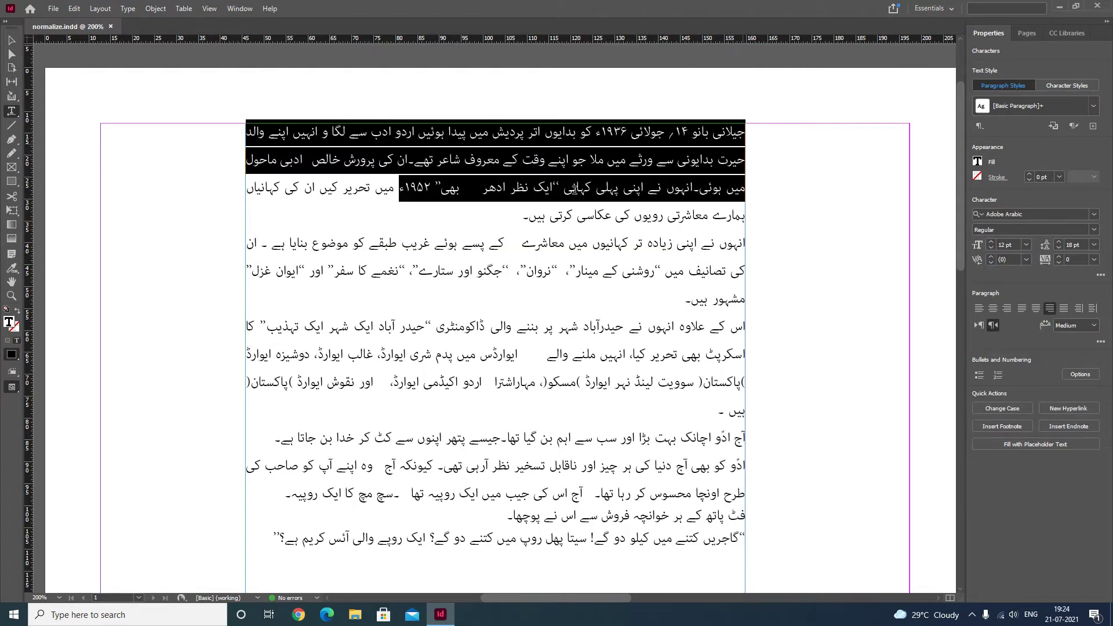
pyautogui.click(564, 189)
# - Select all the text in the frame and change the workspace to Book
pyautogui.moveTo(274, 539); pyautogui.dragTo(152, 108)
pyautogui.click(934, 8)
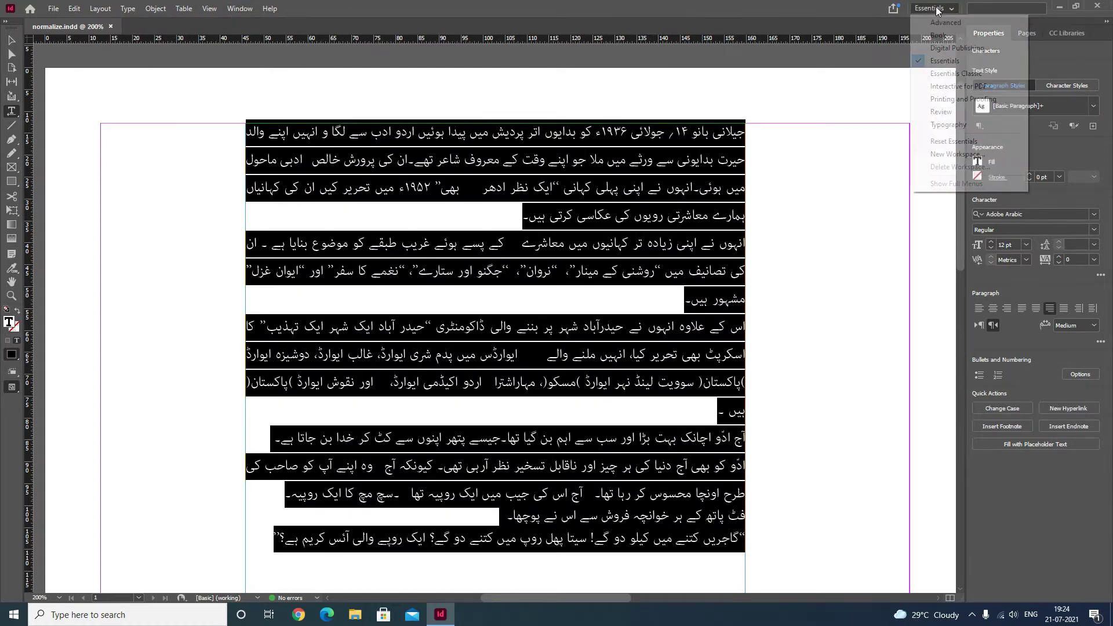
pyautogui.click(938, 35)
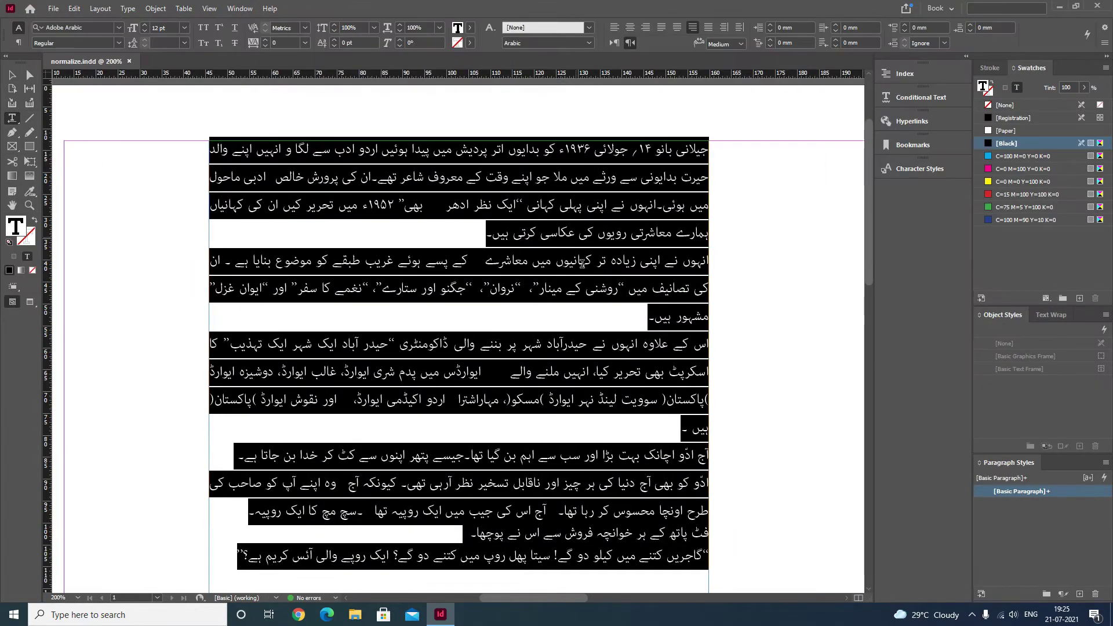
# - Set the font of the whole Urdu story to Jameel Noori Nastaleeq
pyautogui.click(432, 295)
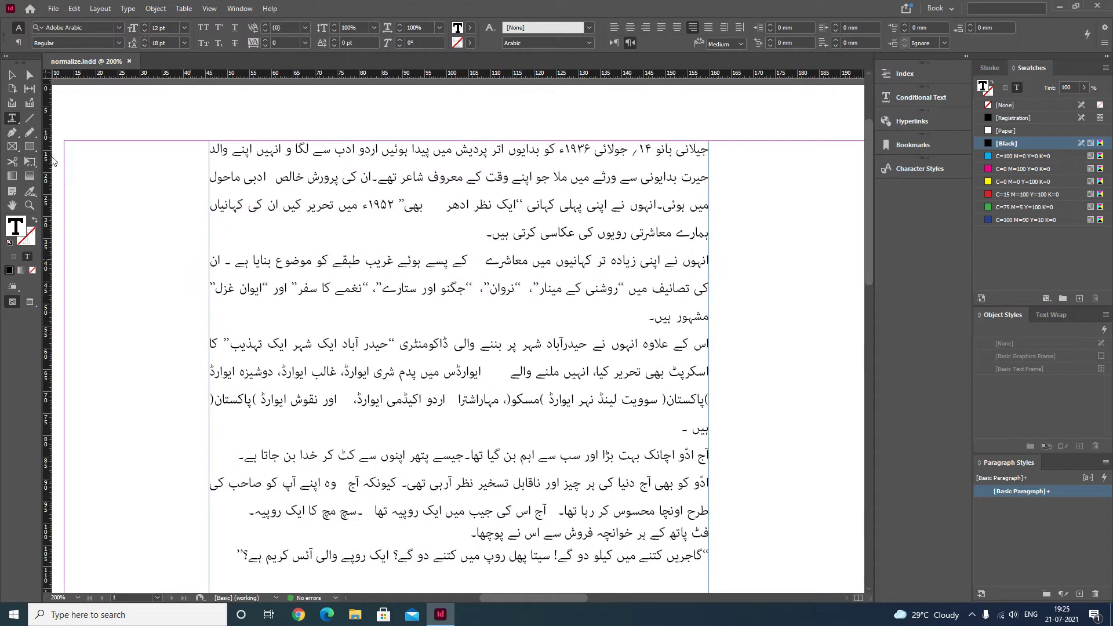
pyautogui.hotkey('ctrl', 'a')
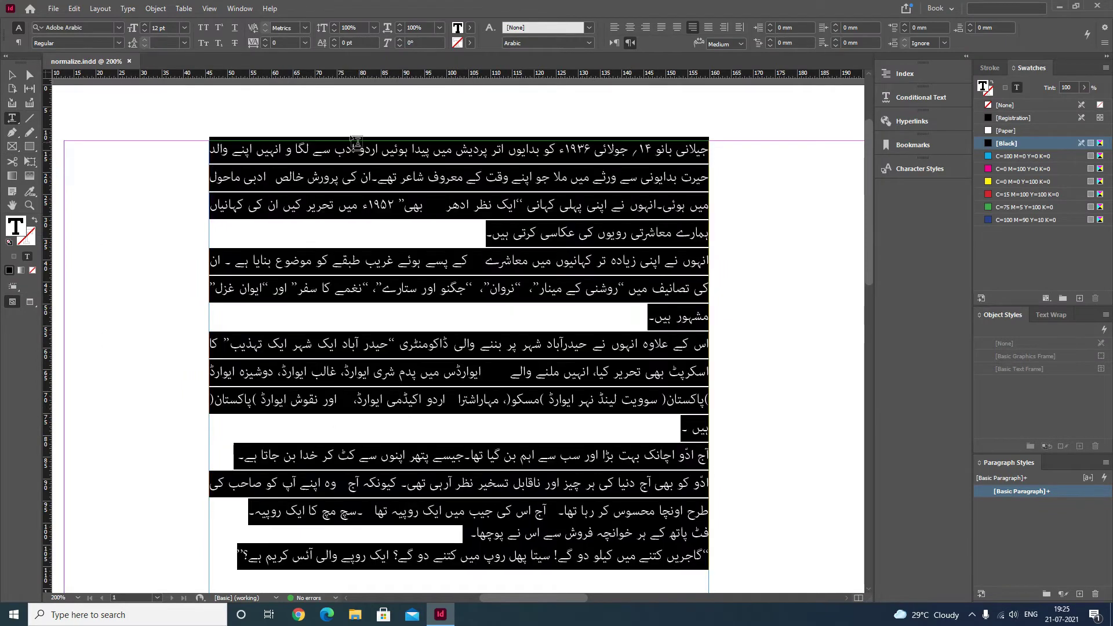
pyautogui.click(118, 27)
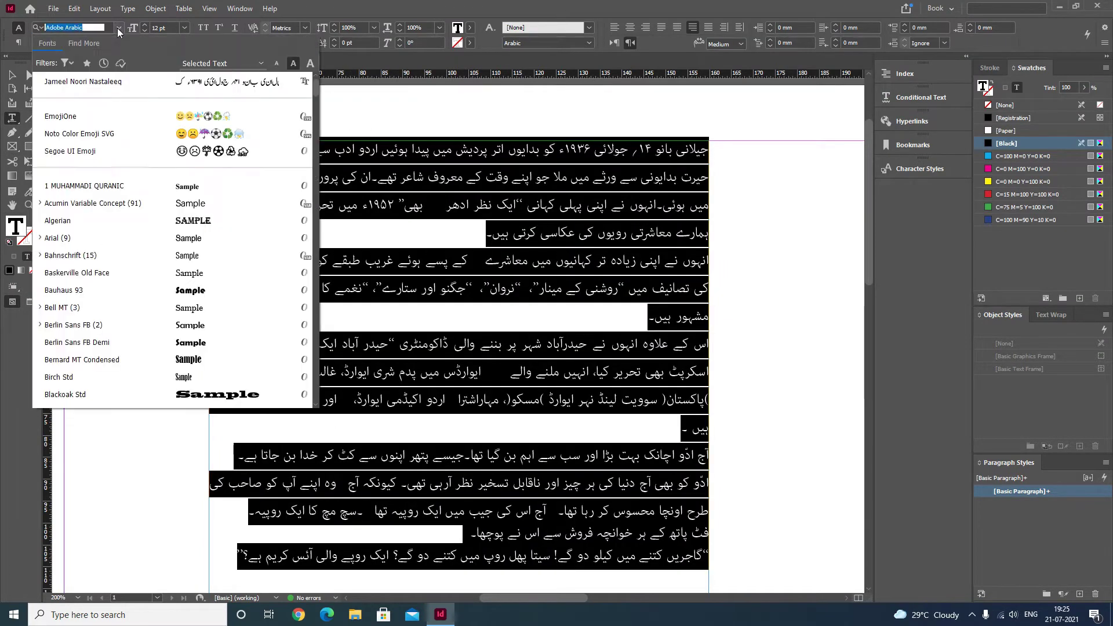
pyautogui.click(104, 81)
pyautogui.click(583, 232)
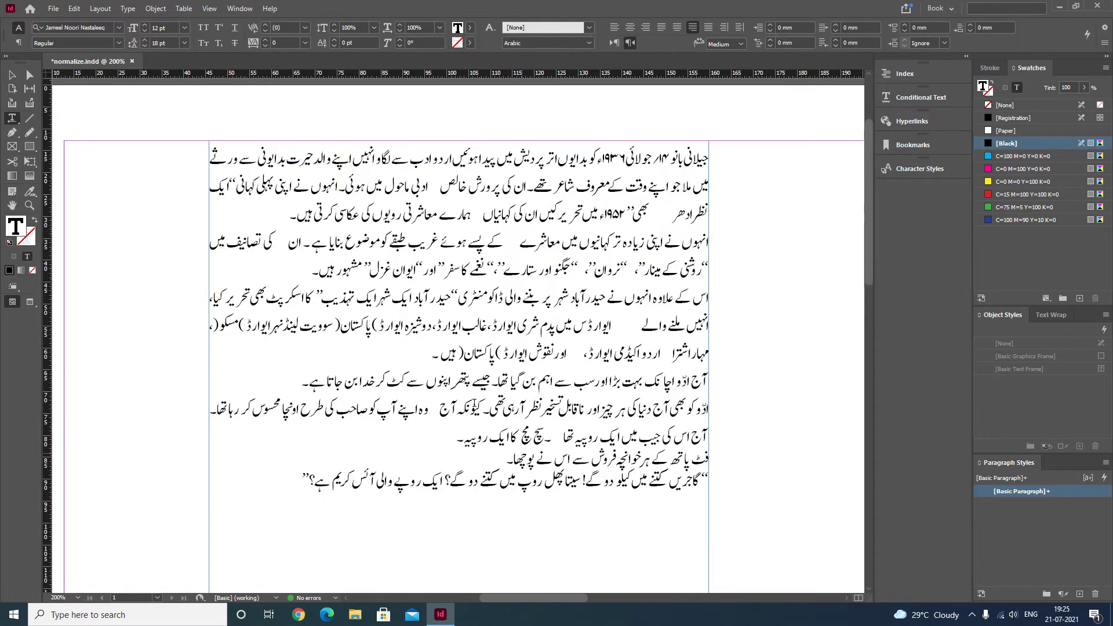
pyautogui.moveTo(298, 478); pyautogui.dragTo(725, 181)
pyautogui.click(541, 320)
pyautogui.moveTo(323, 387); pyautogui.dragTo(641, 216)
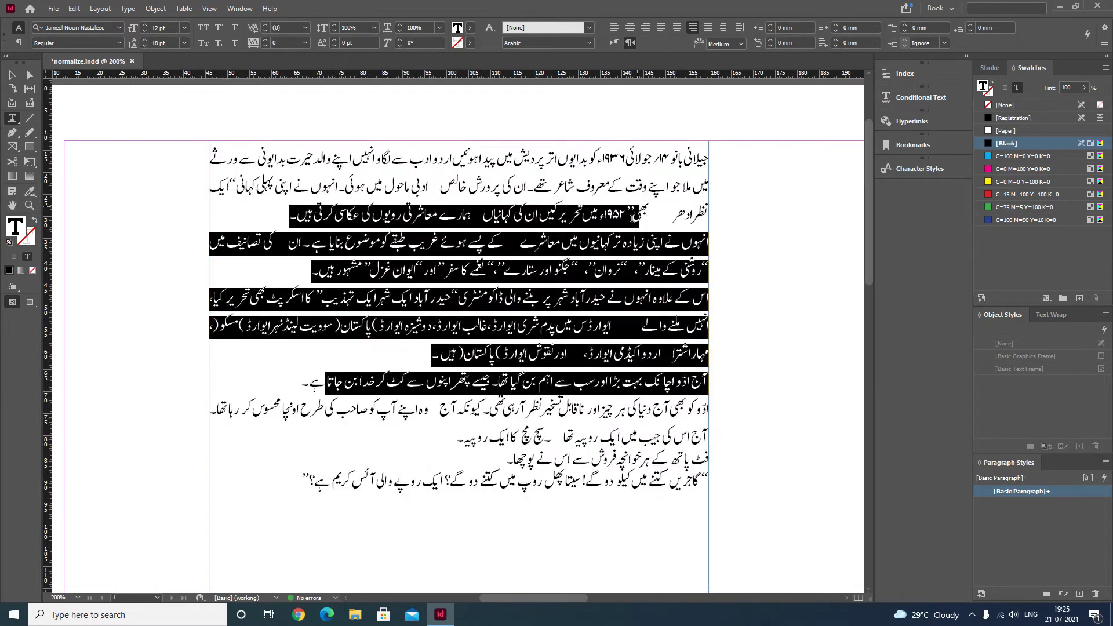
pyautogui.moveTo(545, 283); pyautogui.dragTo(546, 291)
pyautogui.moveTo(283, 495); pyautogui.dragTo(763, 170)
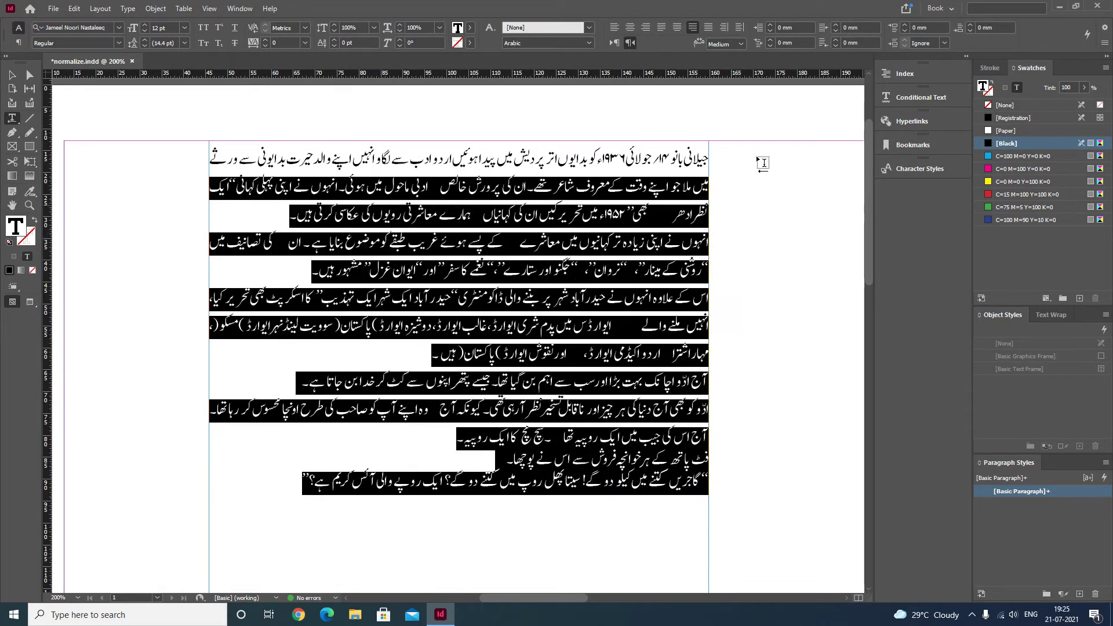
pyautogui.click(543, 348)
# - Set the font of the entire Urdu story to Adobe Arabic Regular and deselect the text
pyautogui.hotkey('ctrl', 'a')
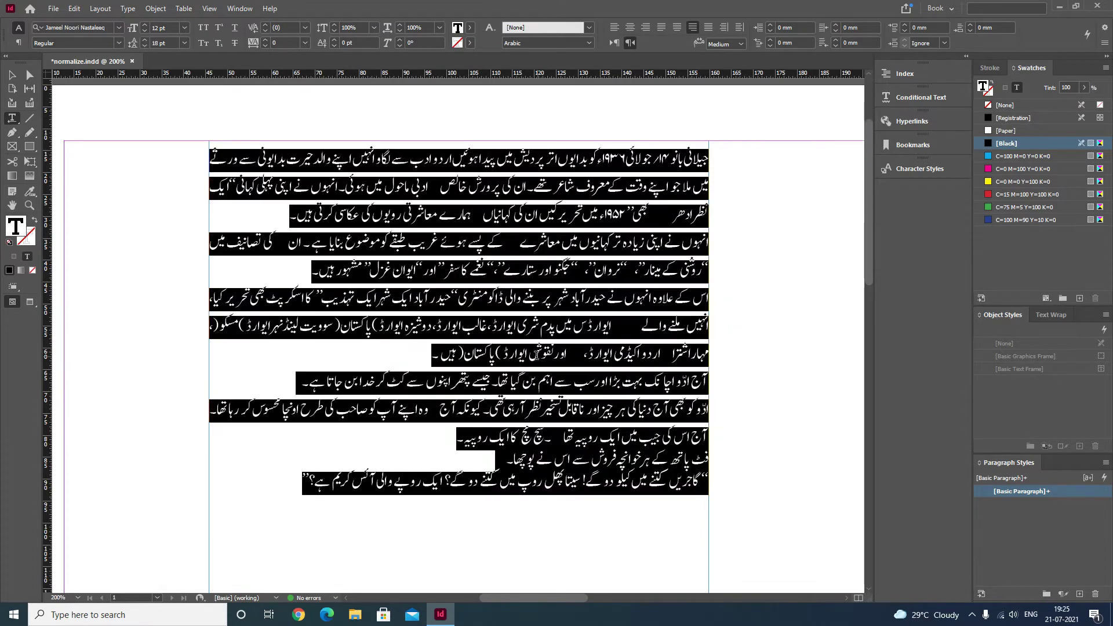
pyautogui.click(120, 32)
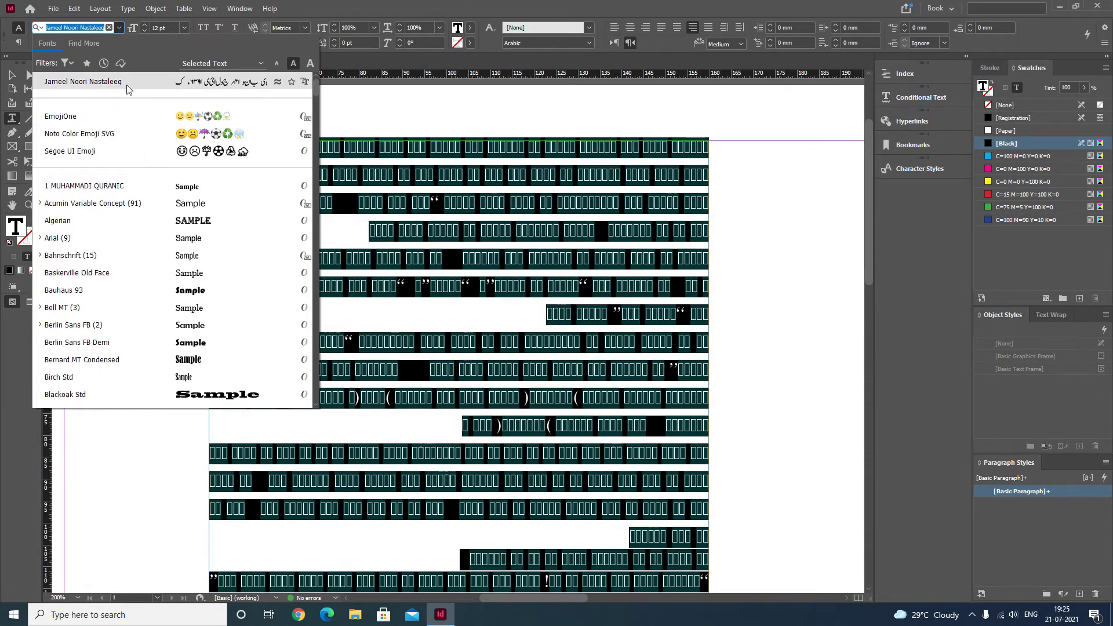
pyautogui.write('ar')
pyautogui.press('BackSpace')
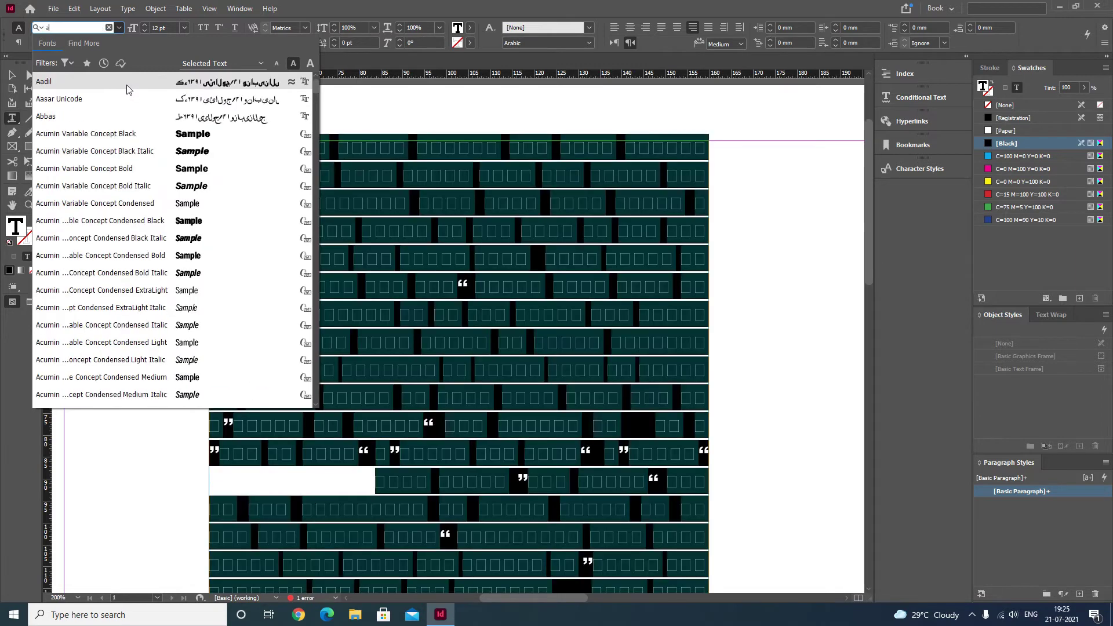
pyautogui.write('dobe')
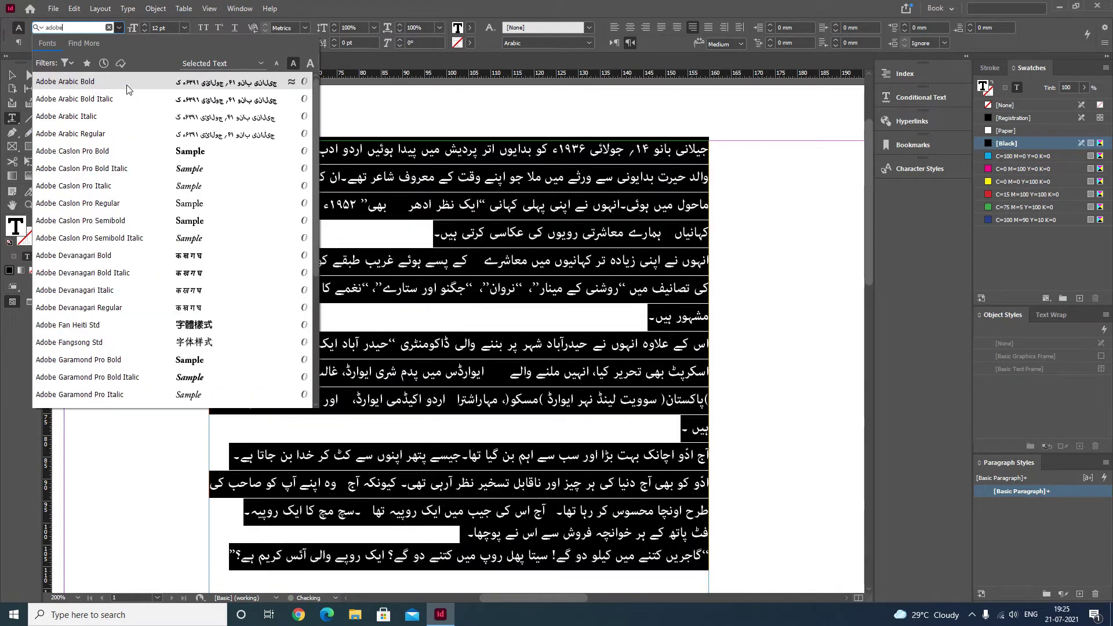
pyautogui.click(127, 133)
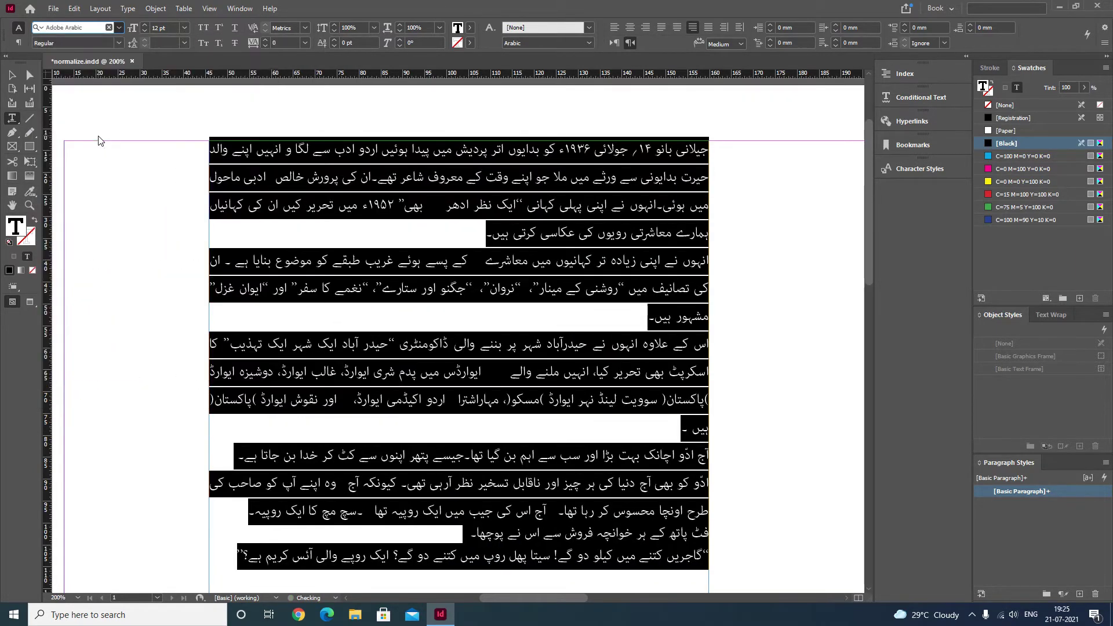
pyautogui.click(554, 288)
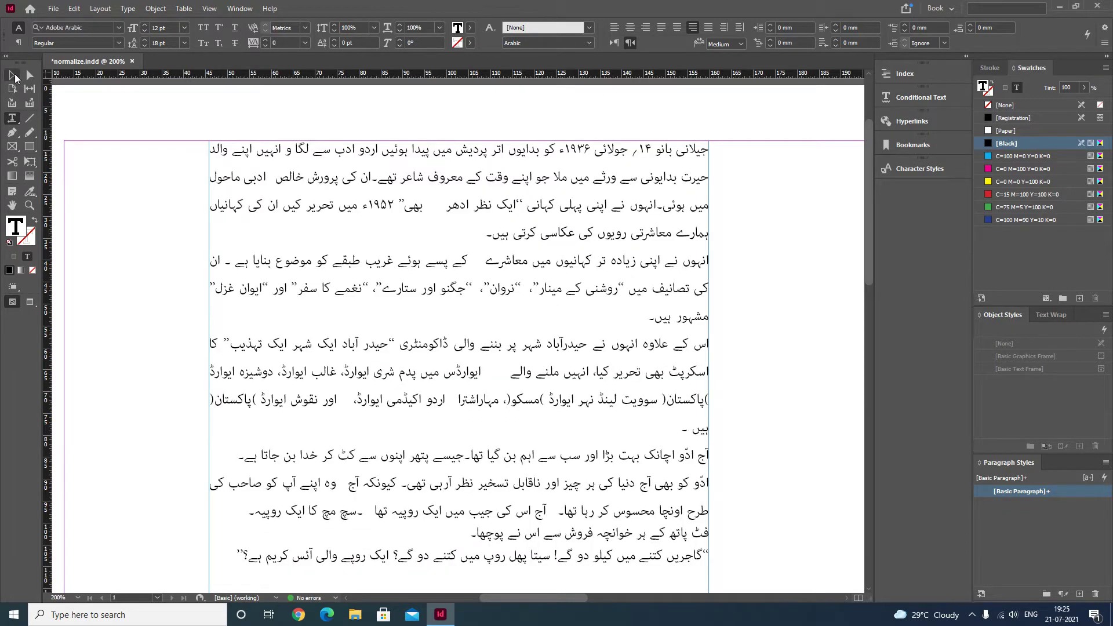
# - Leave text editing and show the hidden characters in the Urdu text frame
pyautogui.press('Escape')
pyautogui.moveTo(555, 389)
pyautogui.mouseDown()
pyautogui.moveTo(561, 374)
pyautogui.moveTo(565, 383)
pyautogui.mouseUp()
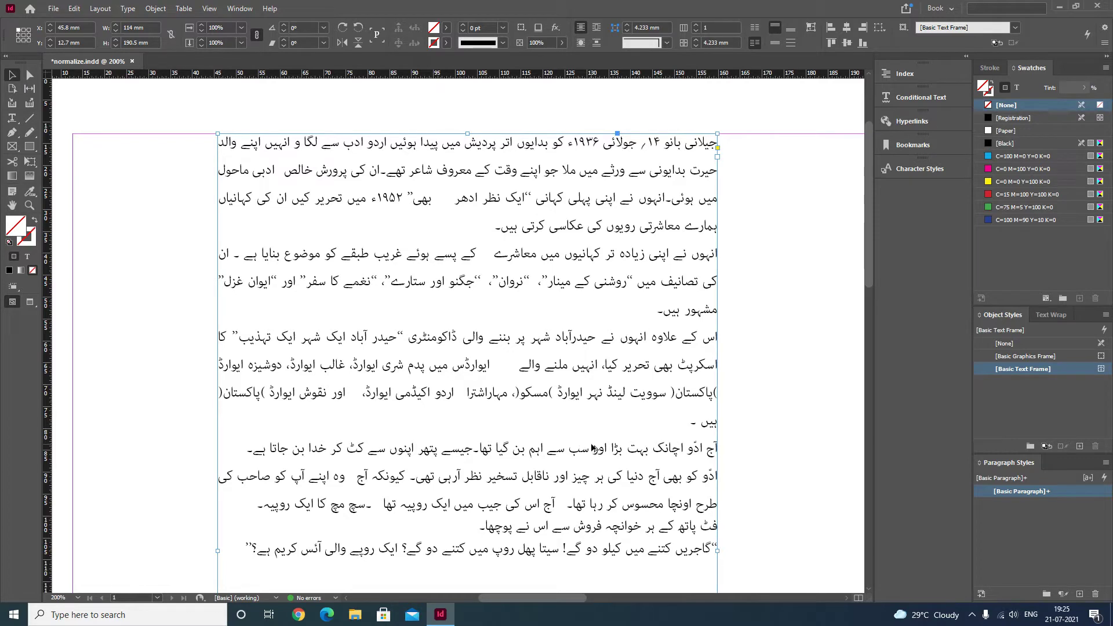
pyautogui.hotkey('ctrl', 'alt', 'i')
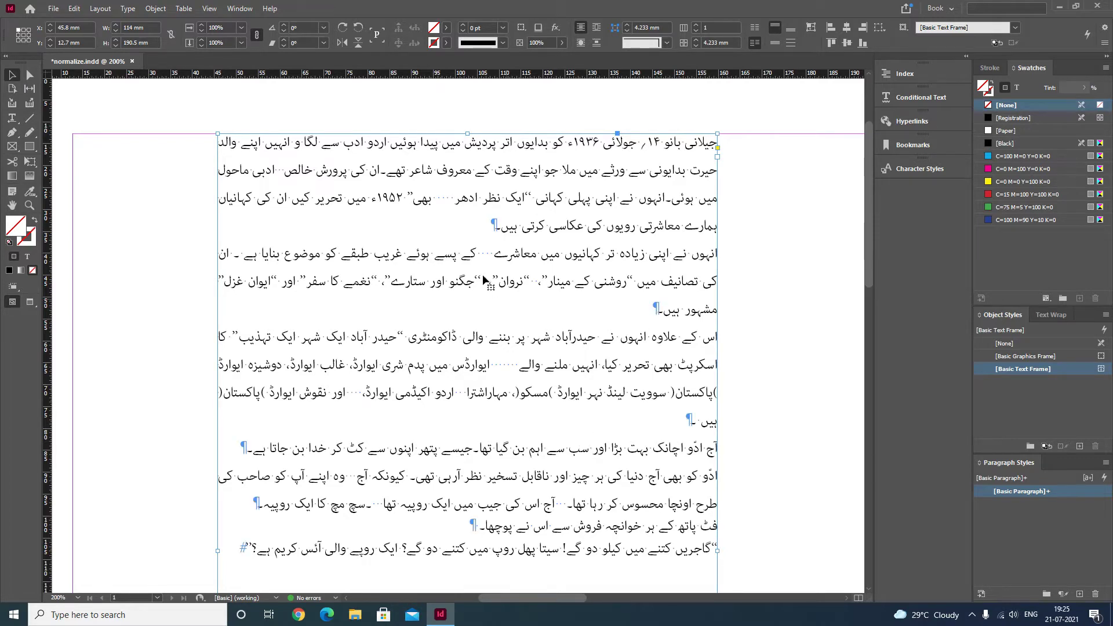
# - Examine the space markers in the first paragraph at close zoom, highlighting single spaces and runs of repeated spaces between words
pyautogui.moveTo(196, 125); pyautogui.dragTo(733, 410)
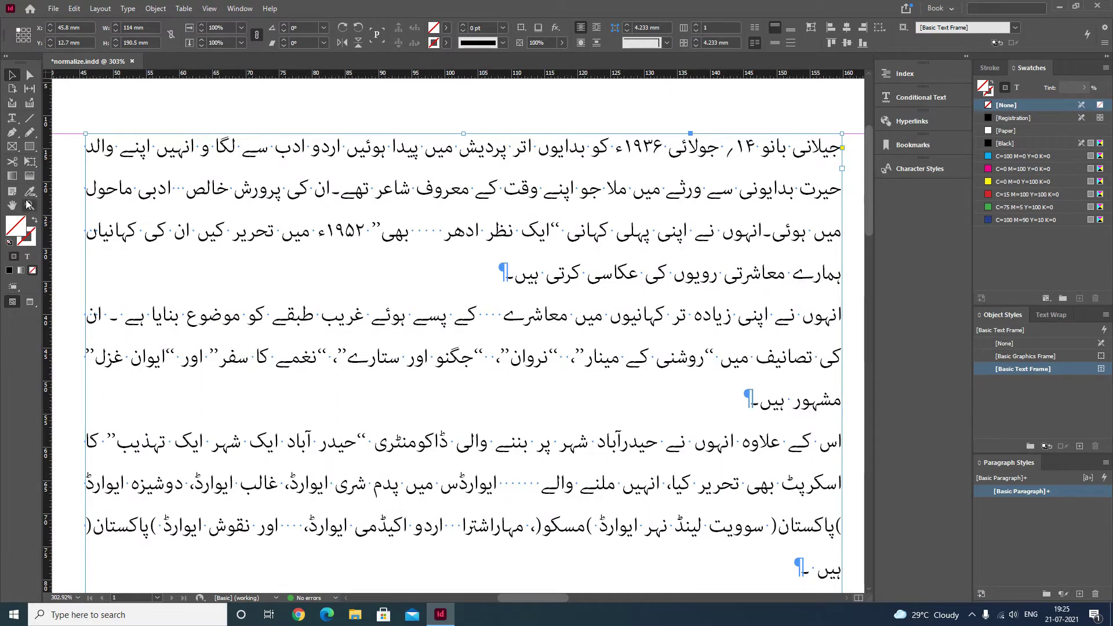
pyautogui.click(12, 119)
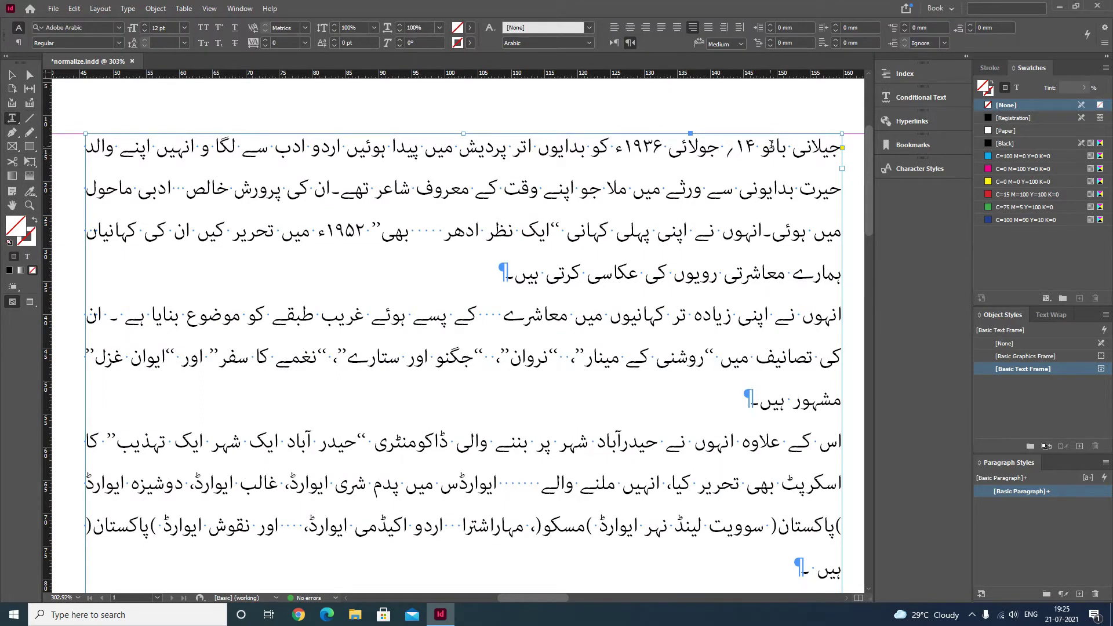
pyautogui.click(793, 149)
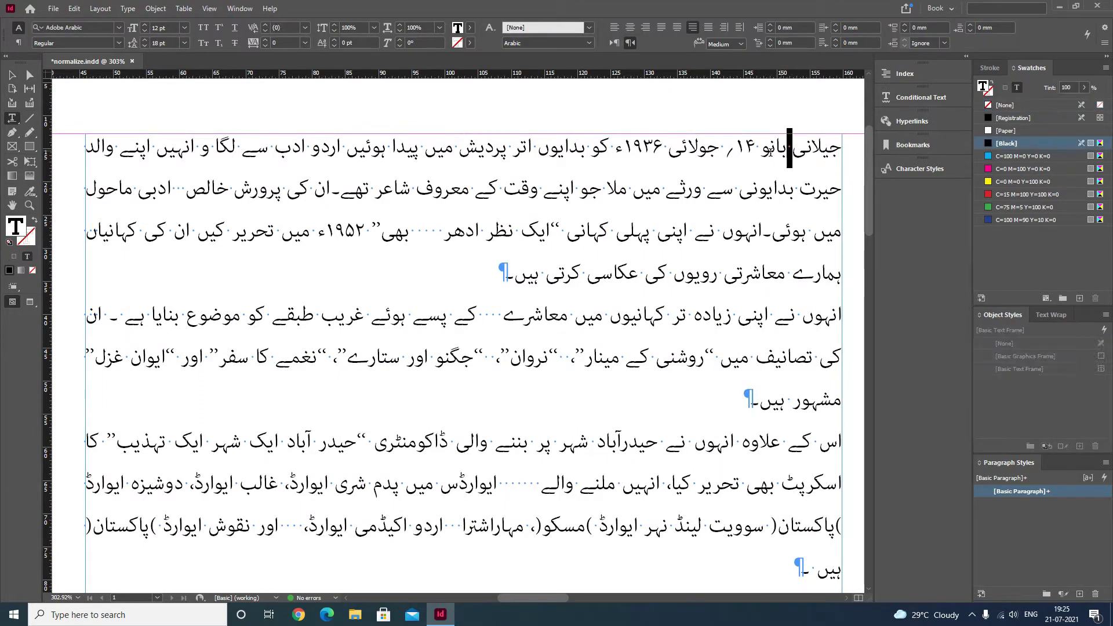
pyautogui.click(757, 149)
pyautogui.moveTo(756, 150); pyautogui.dragTo(719, 149)
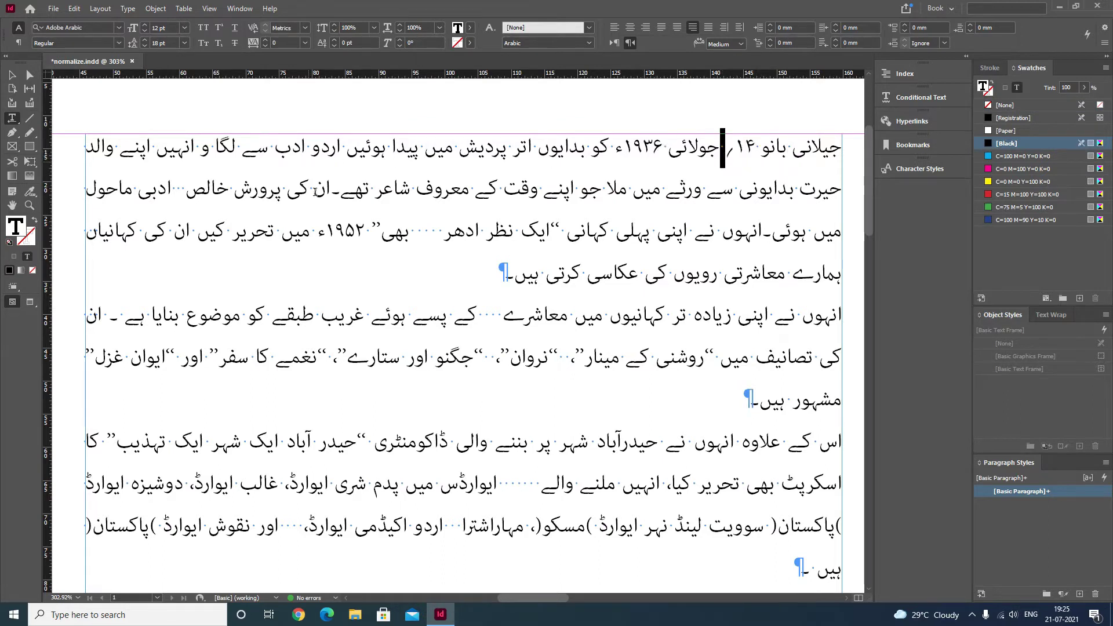
pyautogui.moveTo(444, 234); pyautogui.dragTo(410, 234)
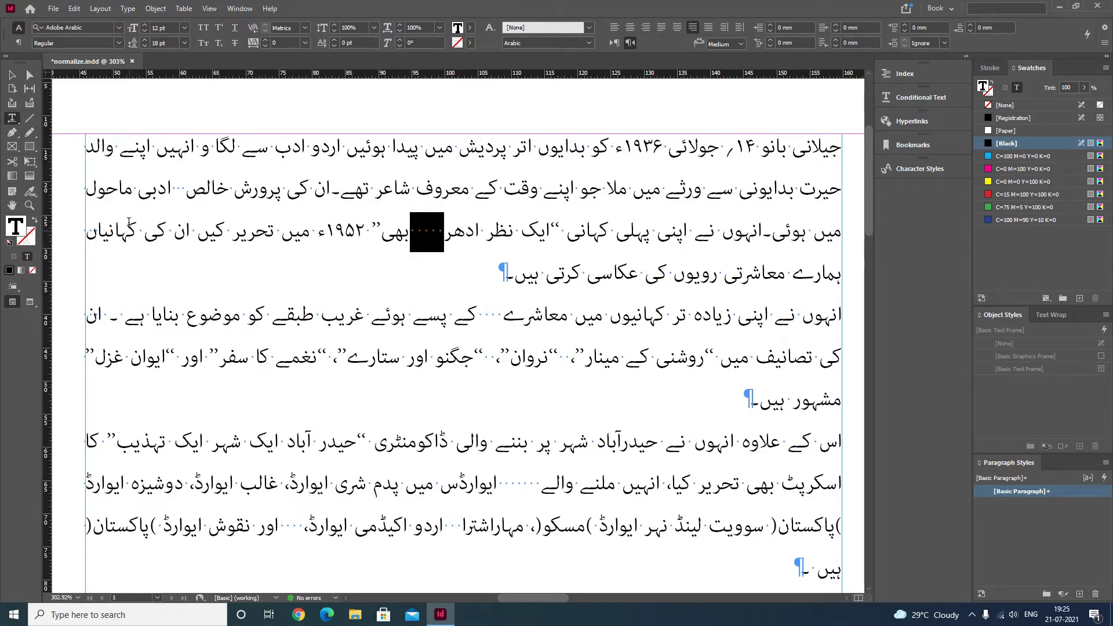
pyautogui.moveTo(180, 189); pyautogui.dragTo(167, 189)
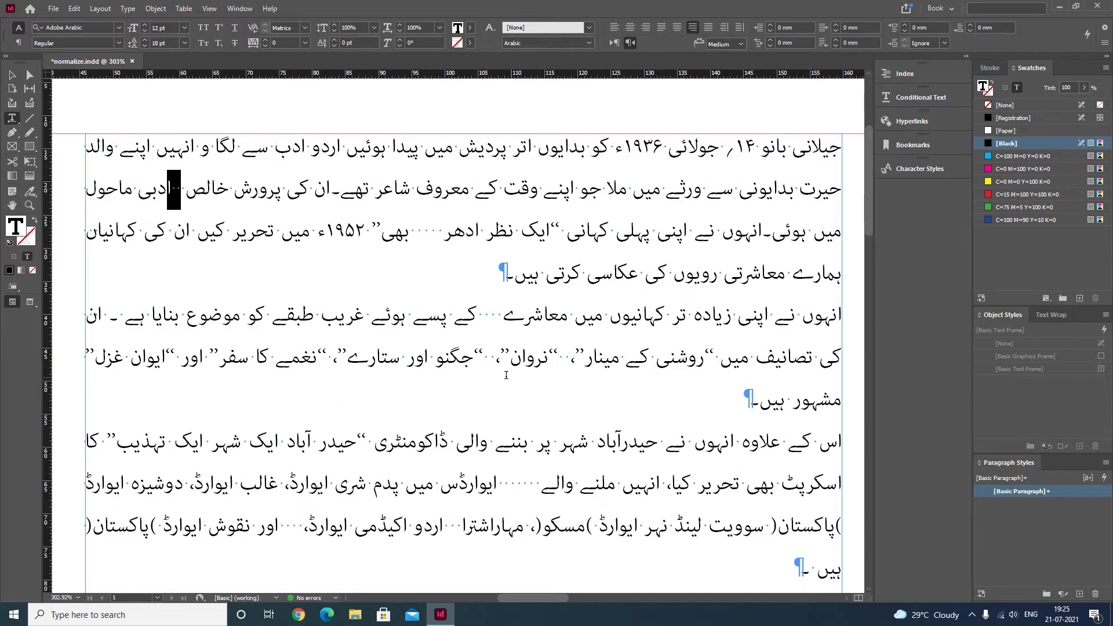
# - Examine the quoted titles in the second paragraph and the space before the full stop ending the third paragraph
pyautogui.moveTo(501, 352); pyautogui.dragTo(555, 351)
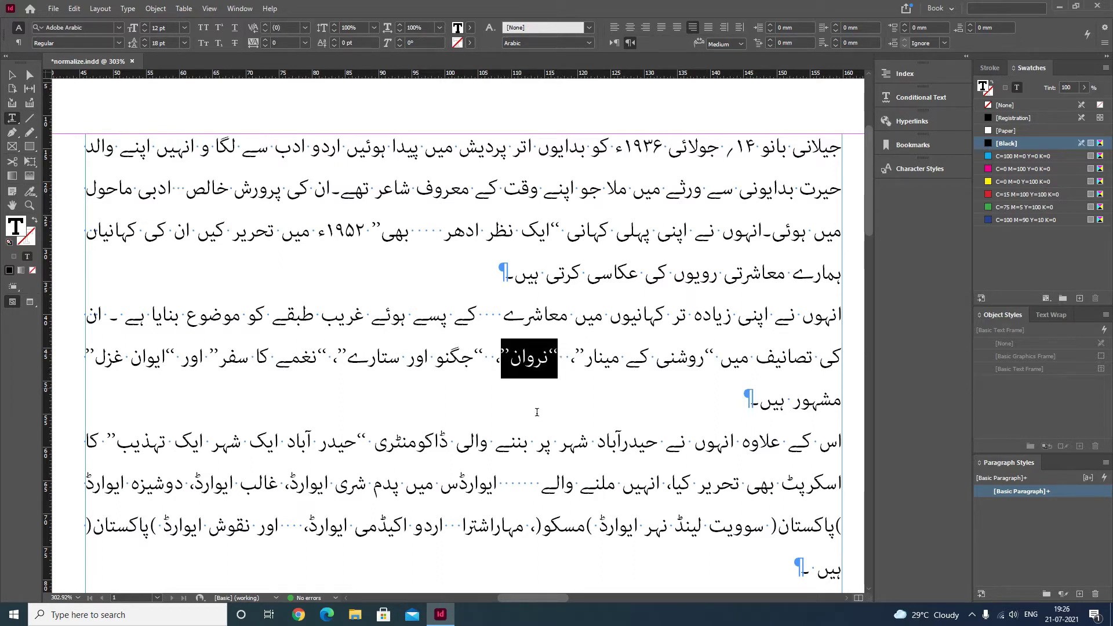
pyautogui.moveTo(483, 352); pyautogui.dragTo(339, 351)
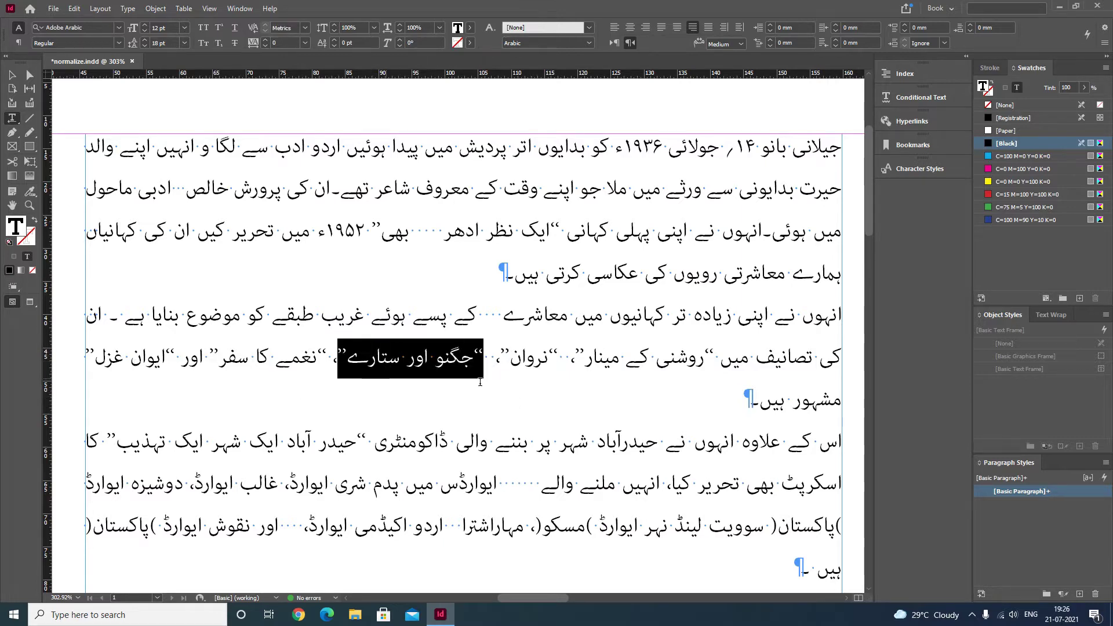
pyautogui.scroll(-3, 479, 382)
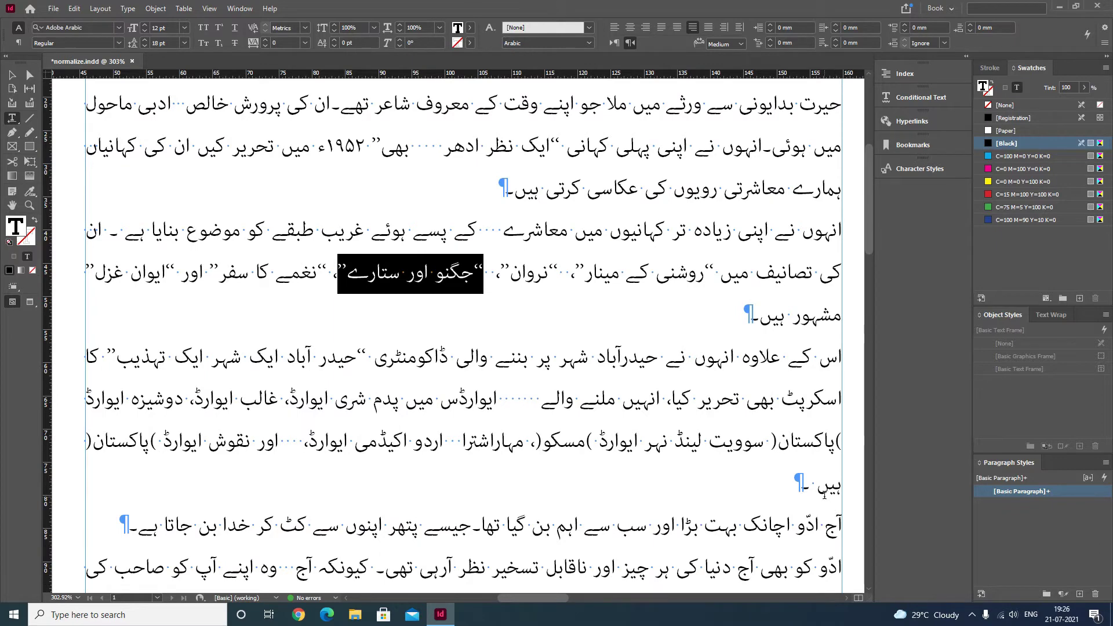
pyautogui.moveTo(818, 484); pyautogui.dragTo(812, 485)
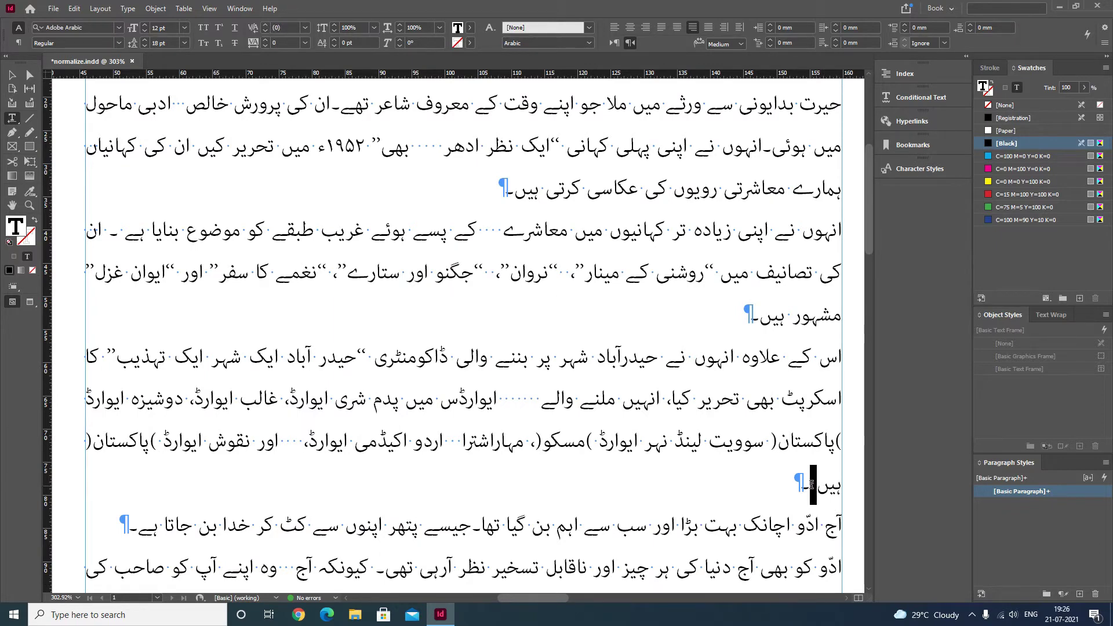
pyautogui.click(818, 487)
# - Check the spacing around full stops from the first paragraph to the end of the passage, then view the text at 150%
pyautogui.scroll(4, 440, 307)
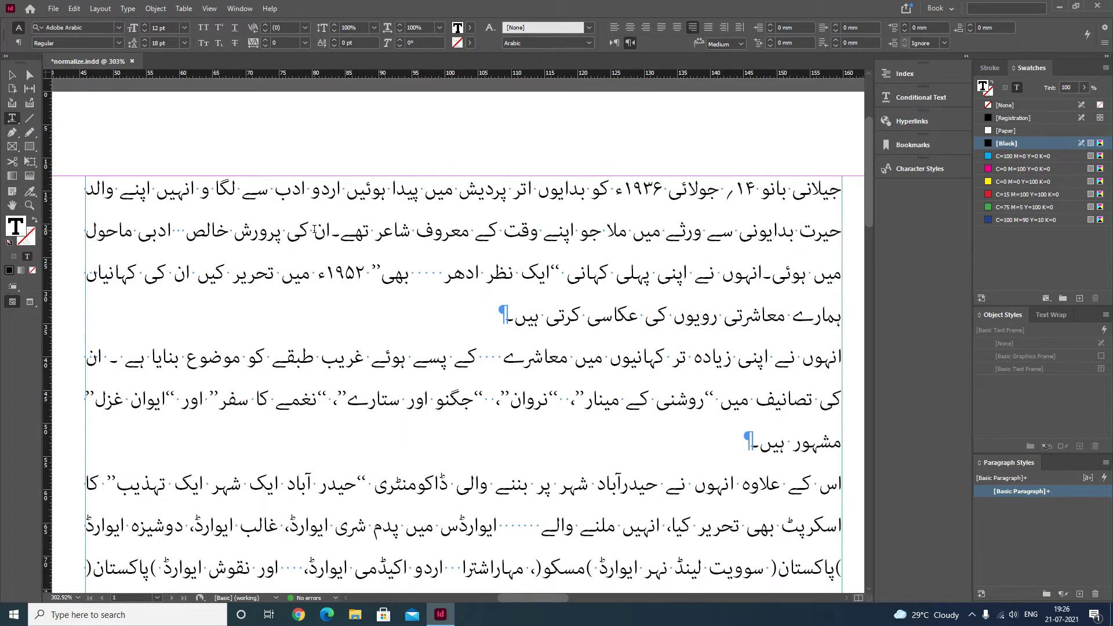
pyautogui.moveTo(314, 230); pyautogui.dragTo(386, 231)
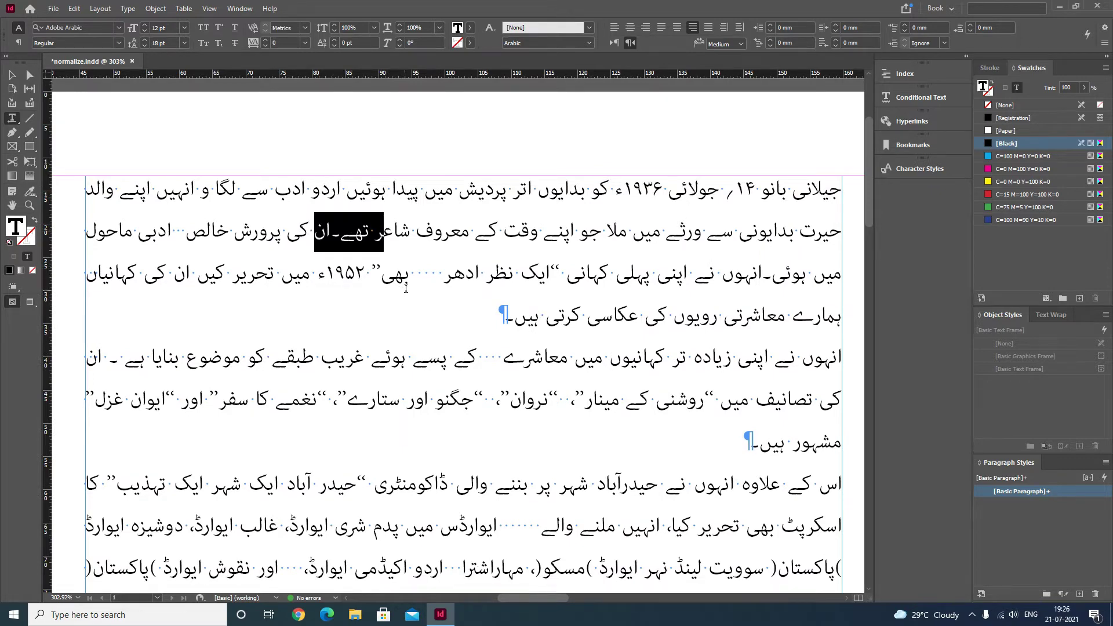
pyautogui.moveTo(409, 288); pyautogui.dragTo(403, 286)
pyautogui.scroll(-5, 435, 314)
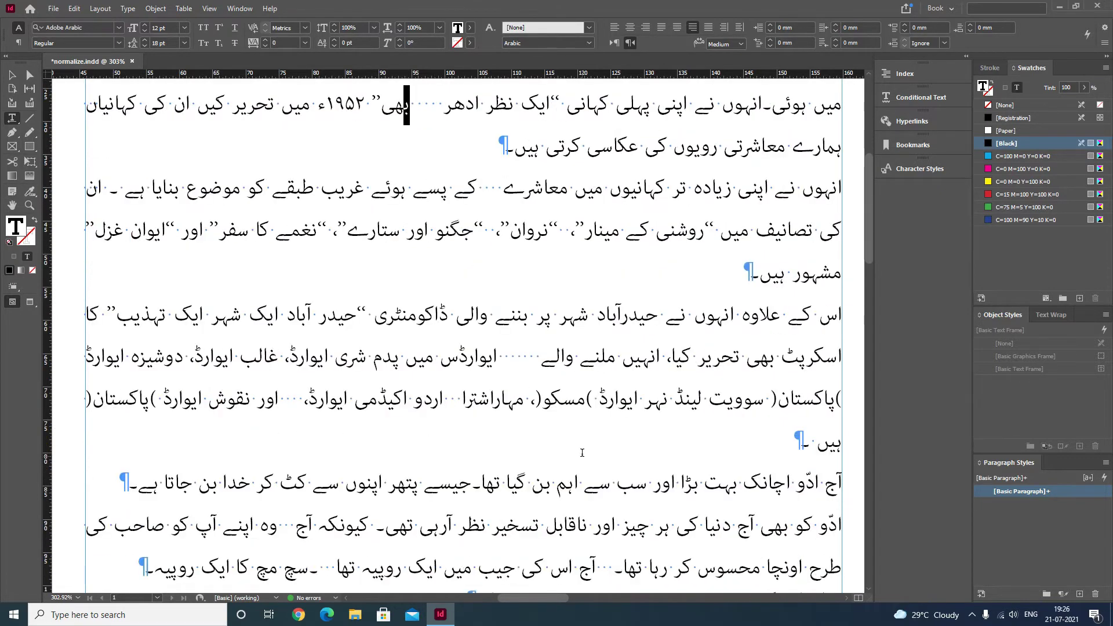
pyautogui.scroll(-3, 594, 447)
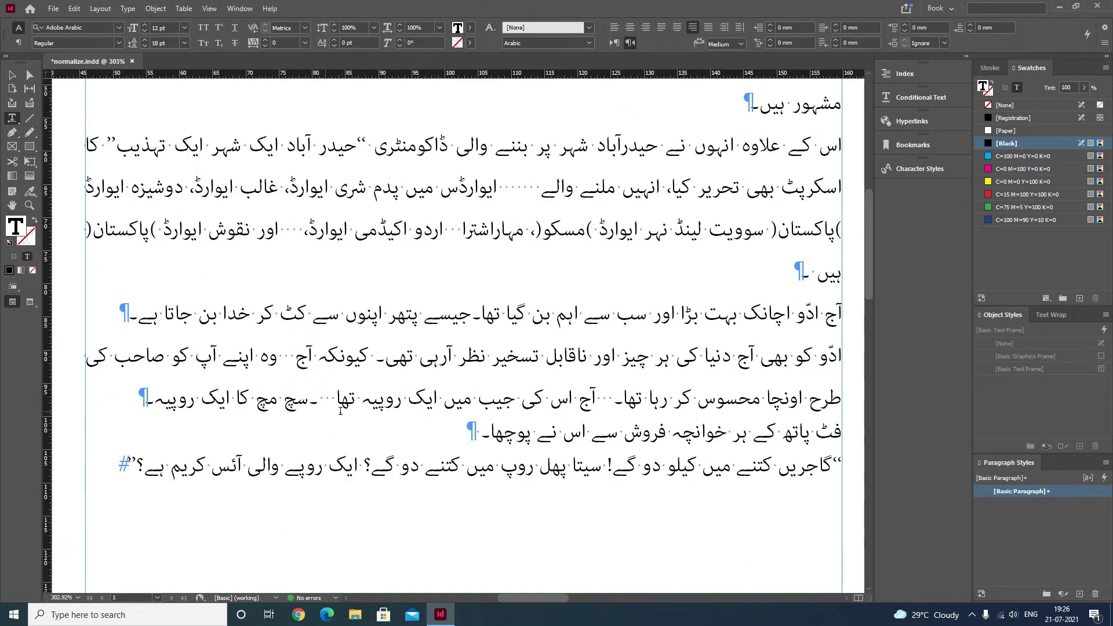
pyautogui.moveTo(338, 400); pyautogui.dragTo(317, 400)
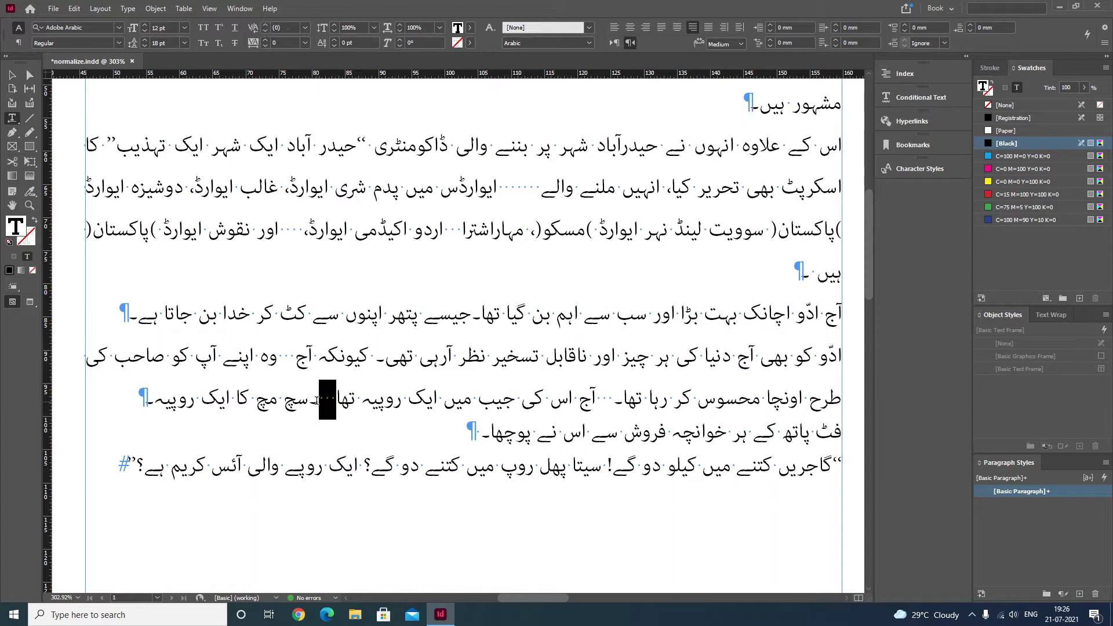
pyautogui.click(243, 372)
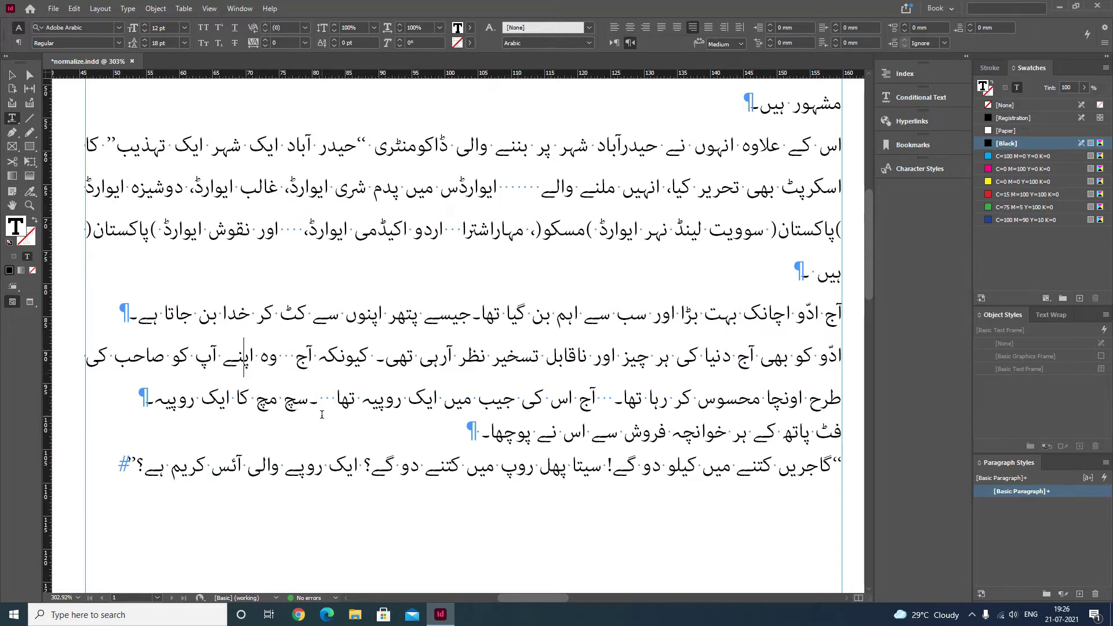
pyautogui.click(14, 76)
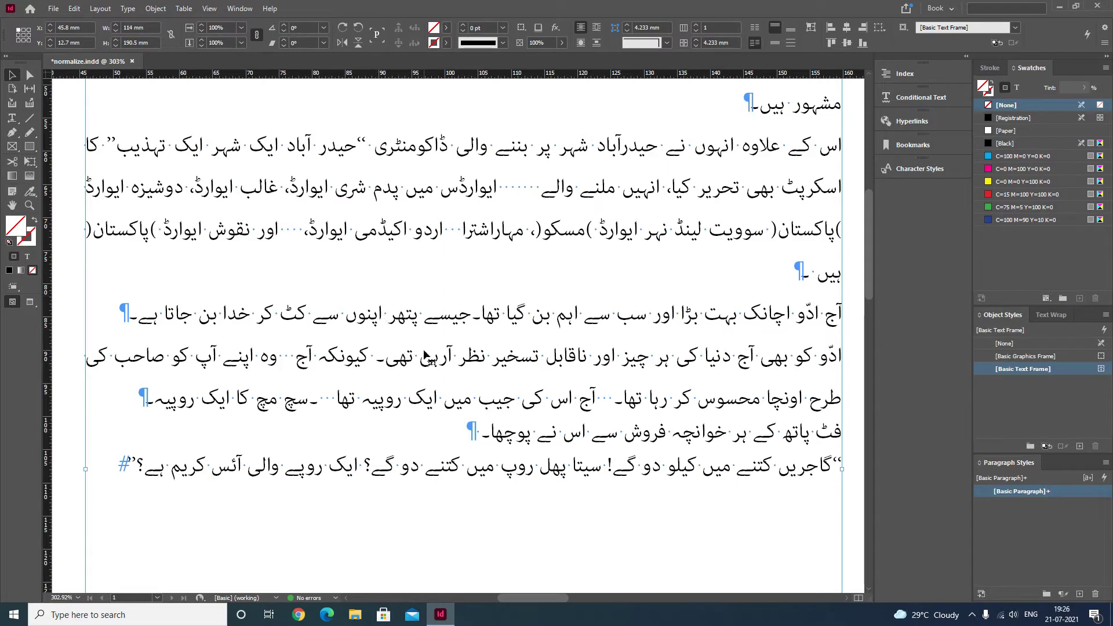
pyautogui.keyDown('ctrl'); pyautogui.keyDown('alt'); pyautogui.click(539, 354); pyautogui.keyUp('alt'); pyautogui.keyUp('ctrl')
pyautogui.keyDown('ctrl'); pyautogui.keyDown('alt'); pyautogui.click(509, 306); pyautogui.keyUp('alt'); pyautogui.keyUp('ctrl')
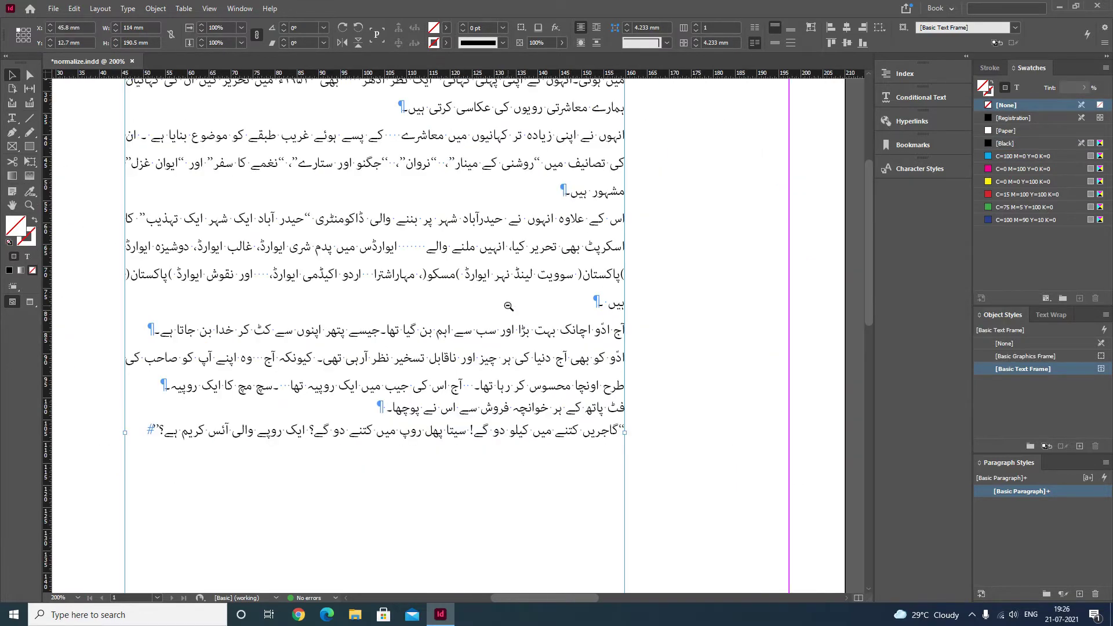
pyautogui.keyDown('ctrl'); pyautogui.keyDown('alt'); pyautogui.click(509, 306); pyautogui.keyUp('alt'); pyautogui.keyUp('ctrl')
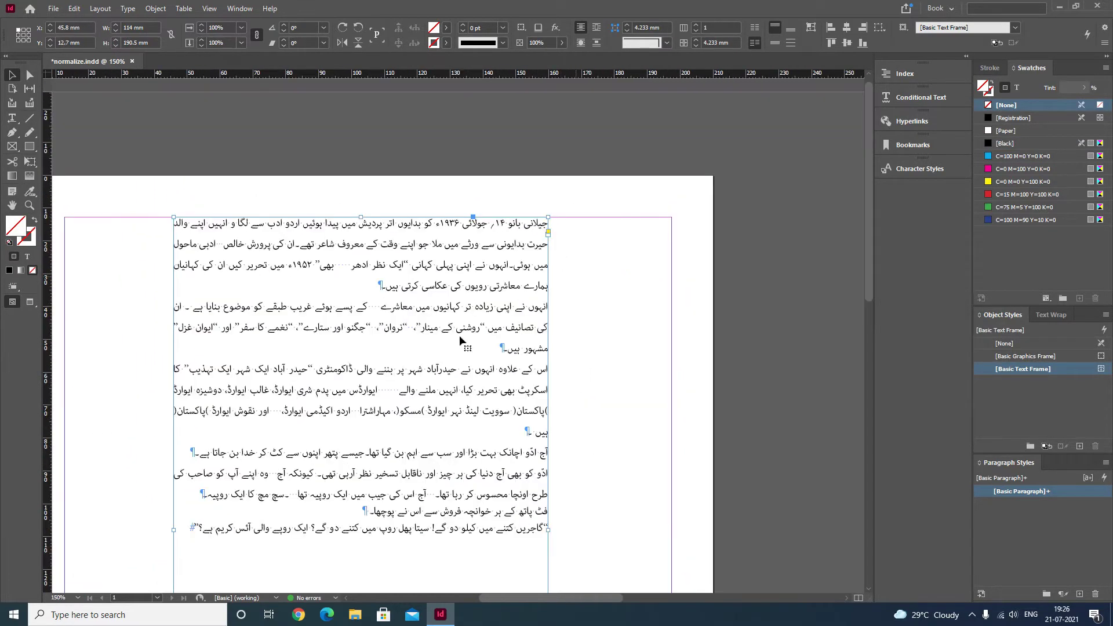
pyautogui.moveTo(272, 316); pyautogui.dragTo(393, 257)
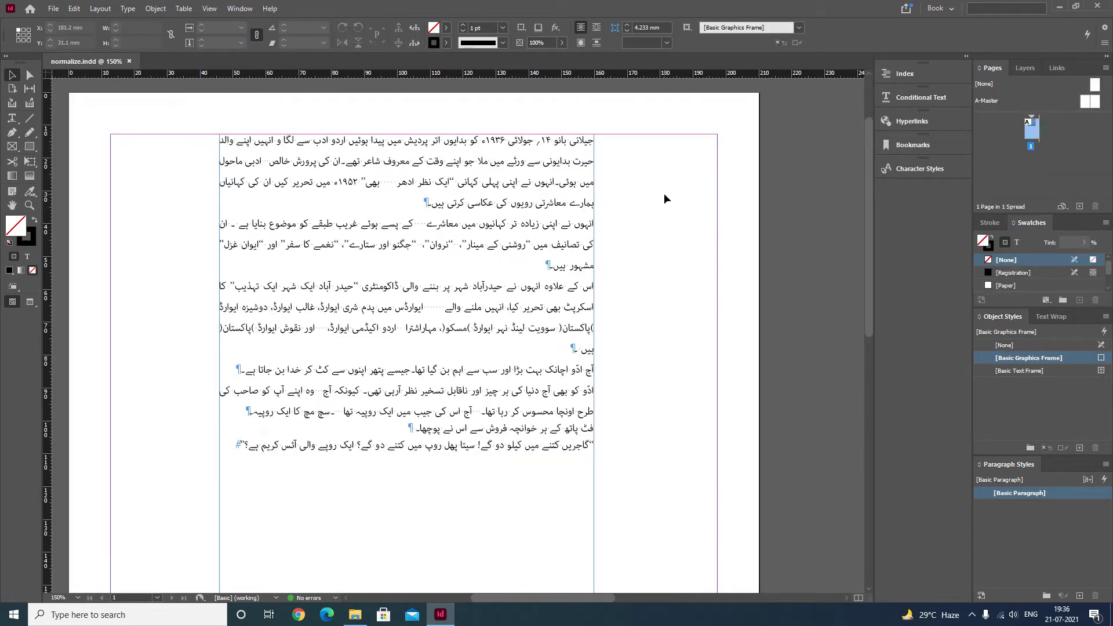
# - Display the Info panel for normalize.indd
pyautogui.click(240, 8)
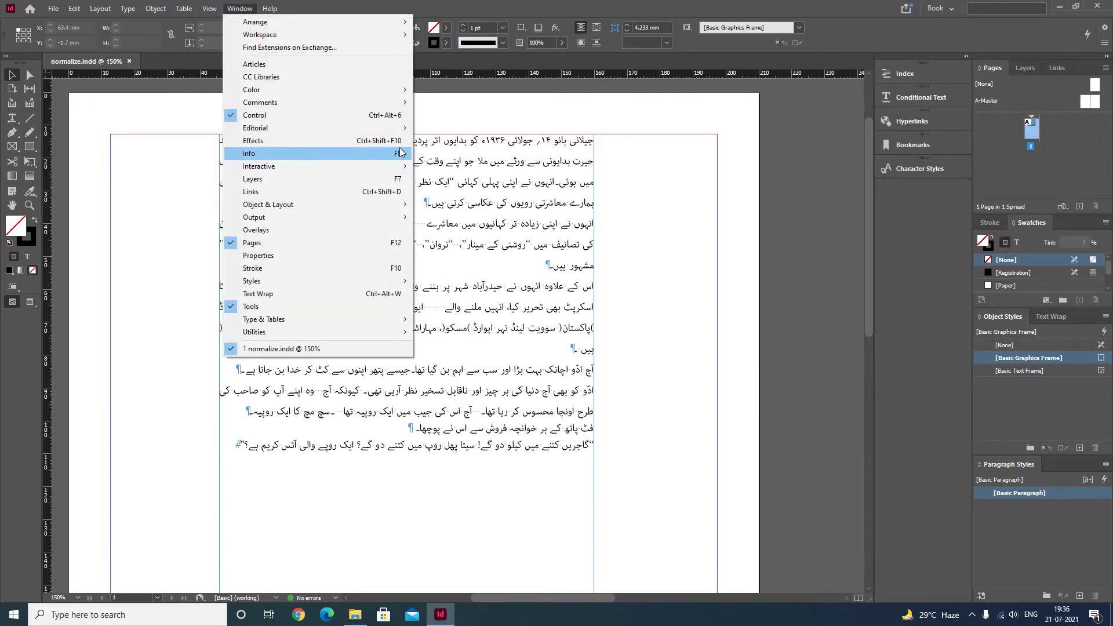
pyautogui.click(308, 156)
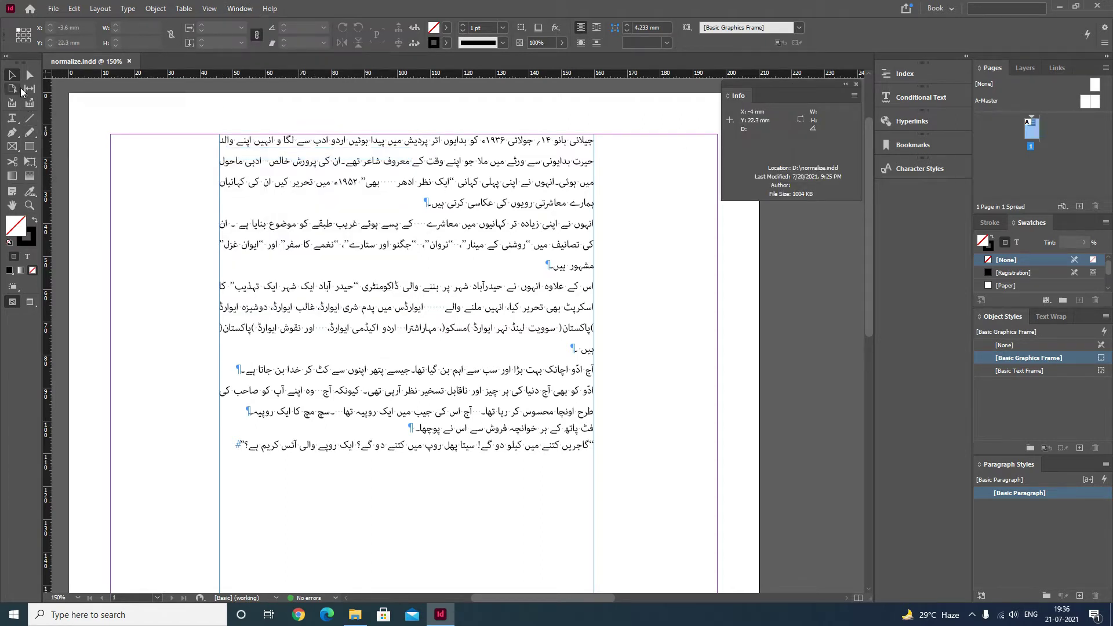
pyautogui.click(12, 119)
pyautogui.click(492, 160)
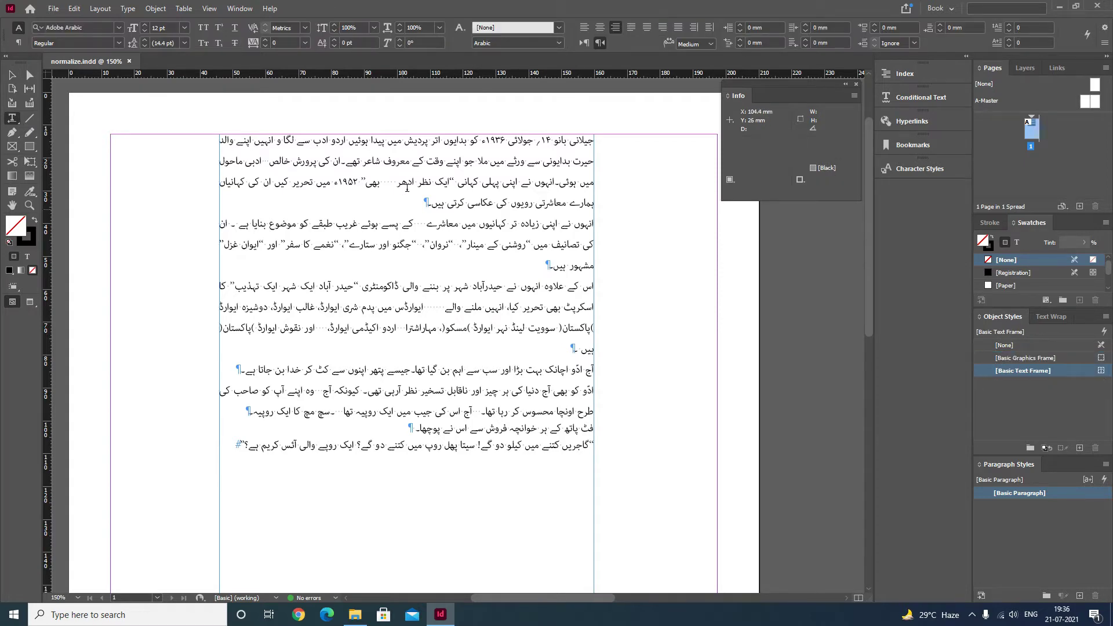
pyautogui.click(12, 75)
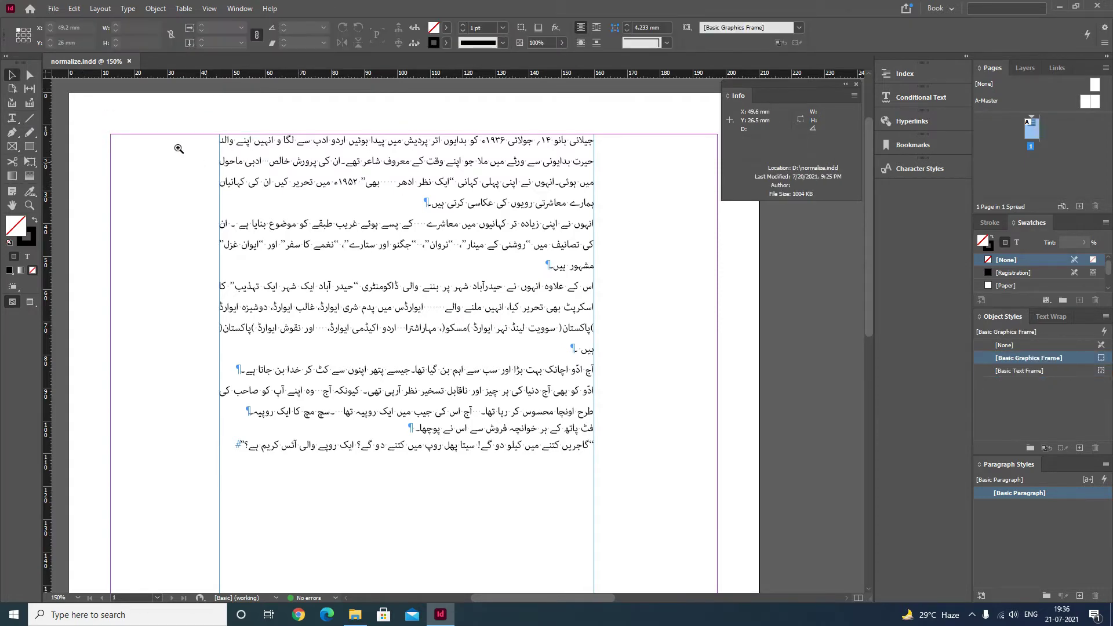
# - Inspect the Unicode values of the single space after ۱۹۵۲ء and the run of spaces before بھی in the third line
pyautogui.moveTo(177, 147); pyautogui.dragTo(479, 245)
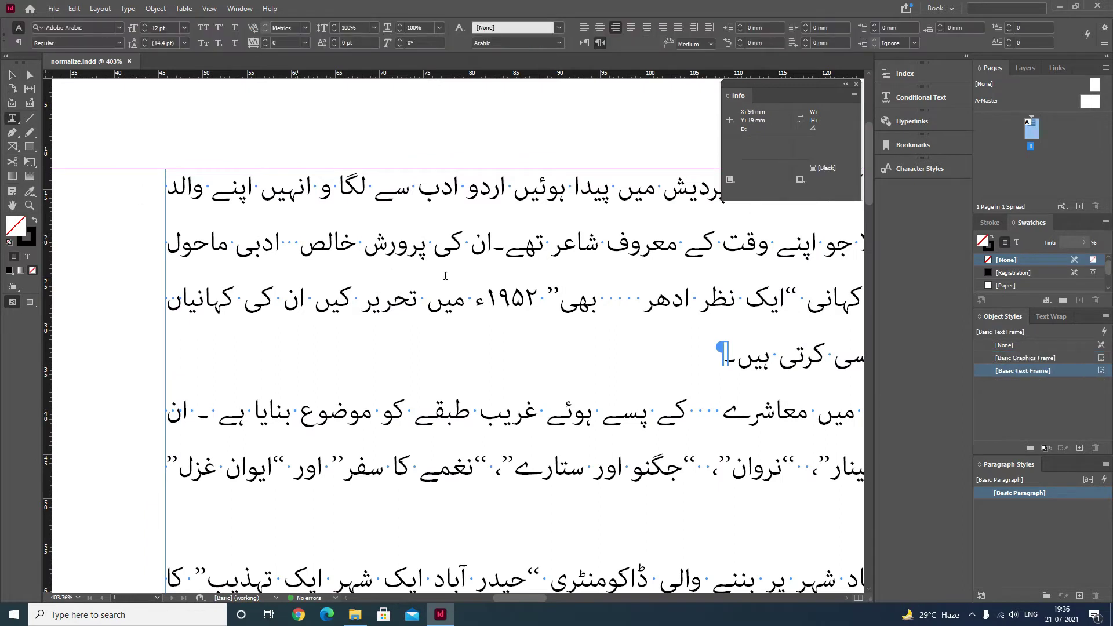
pyautogui.moveTo(476, 299); pyautogui.dragTo(468, 298)
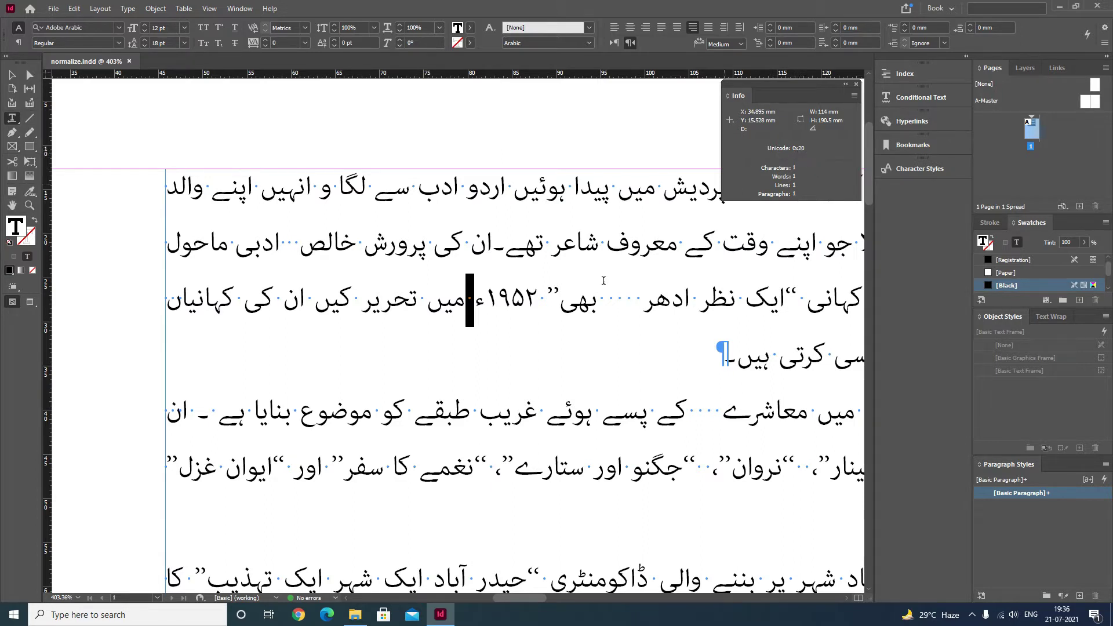
pyautogui.moveTo(643, 302); pyautogui.dragTo(600, 304)
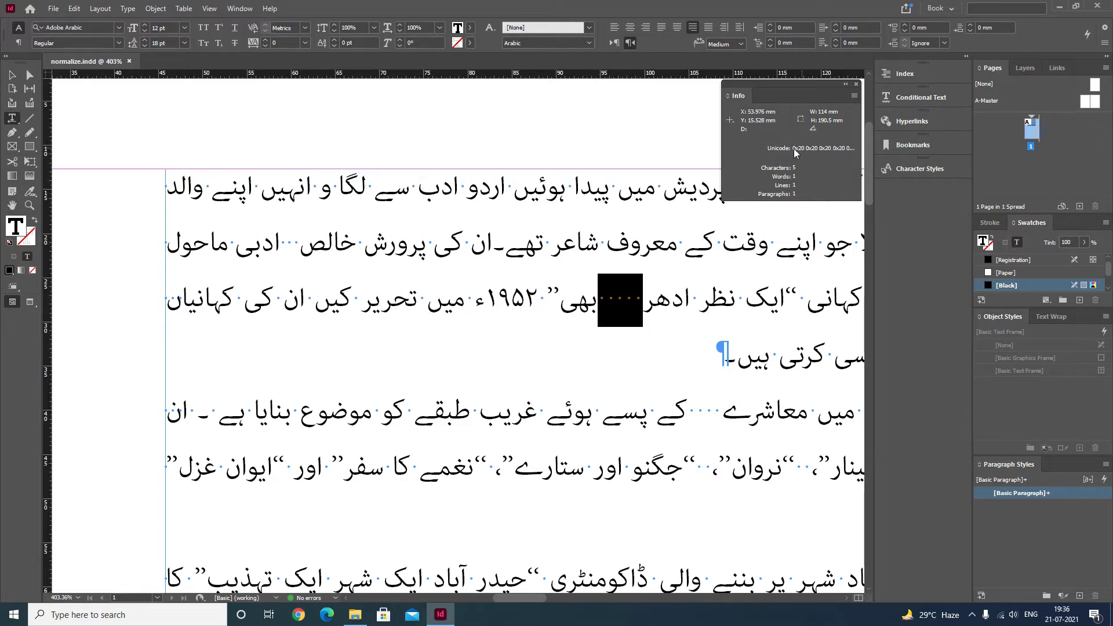
pyautogui.click(616, 302)
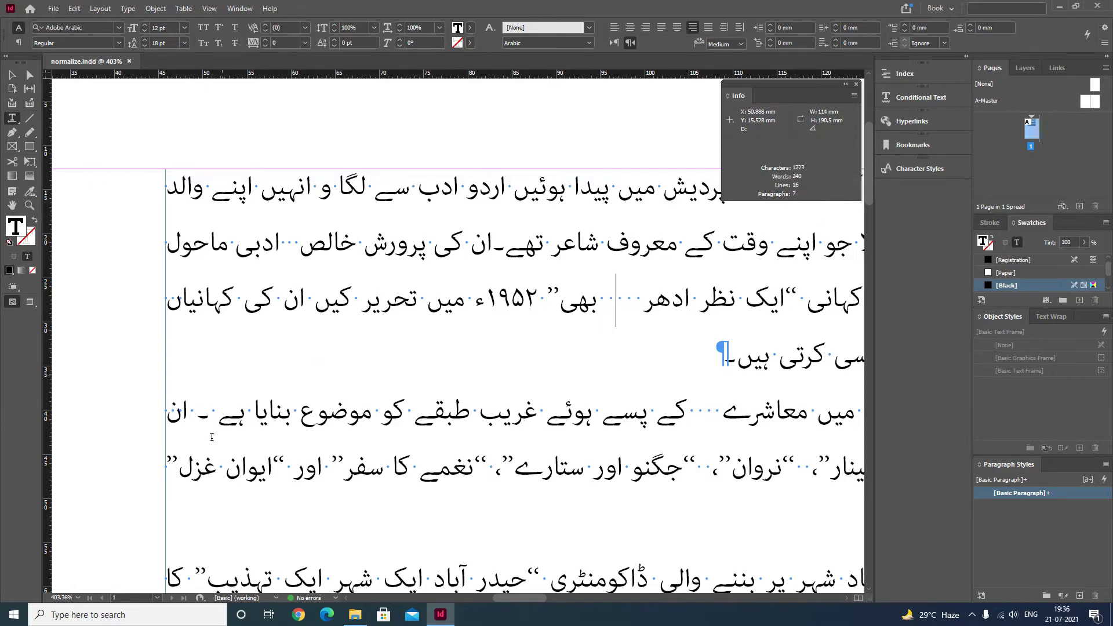
# - Open Find/Change in GREP mode and place the dialog beside the Urdu passage
pyautogui.click(12, 75)
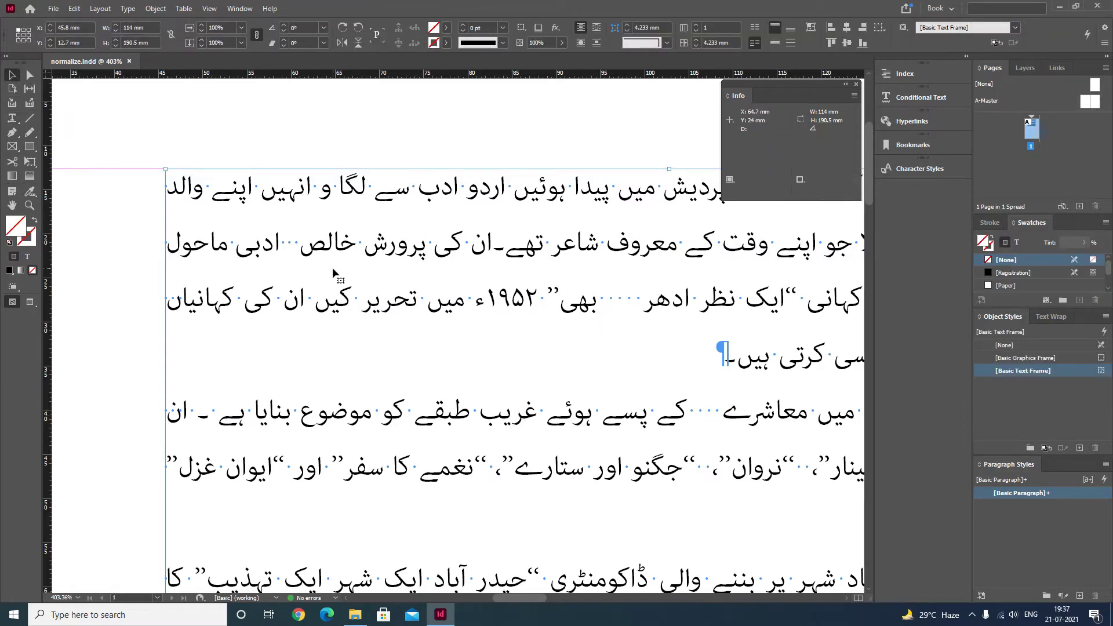
pyautogui.hotkey('ctrl', '4')
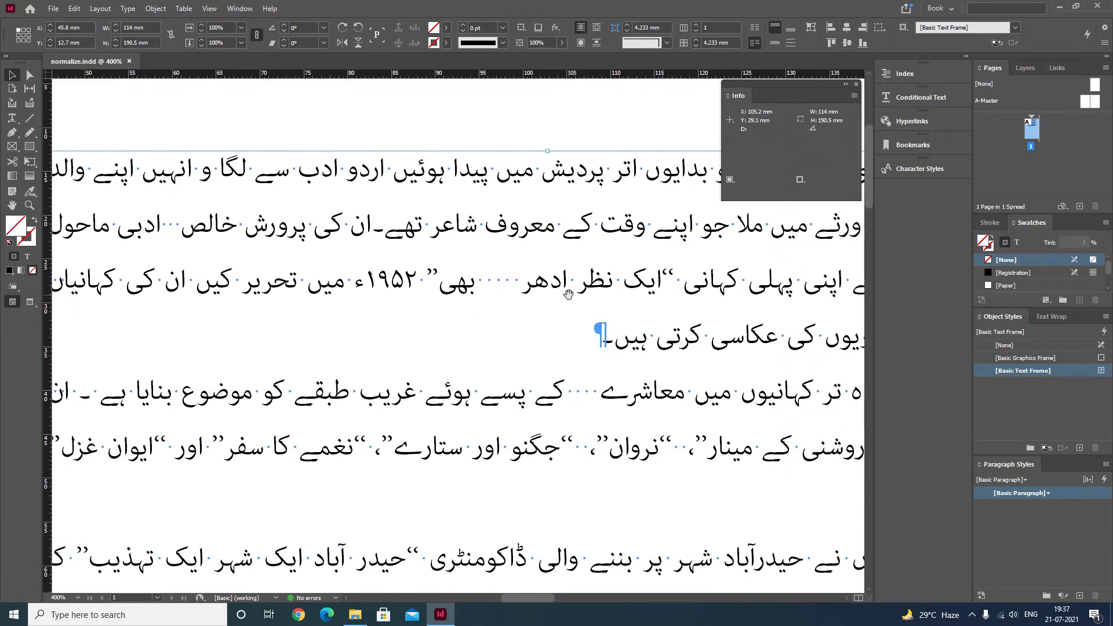
pyautogui.hotkey('ctrl', '-')
pyautogui.hotkey('ctrl', '-')
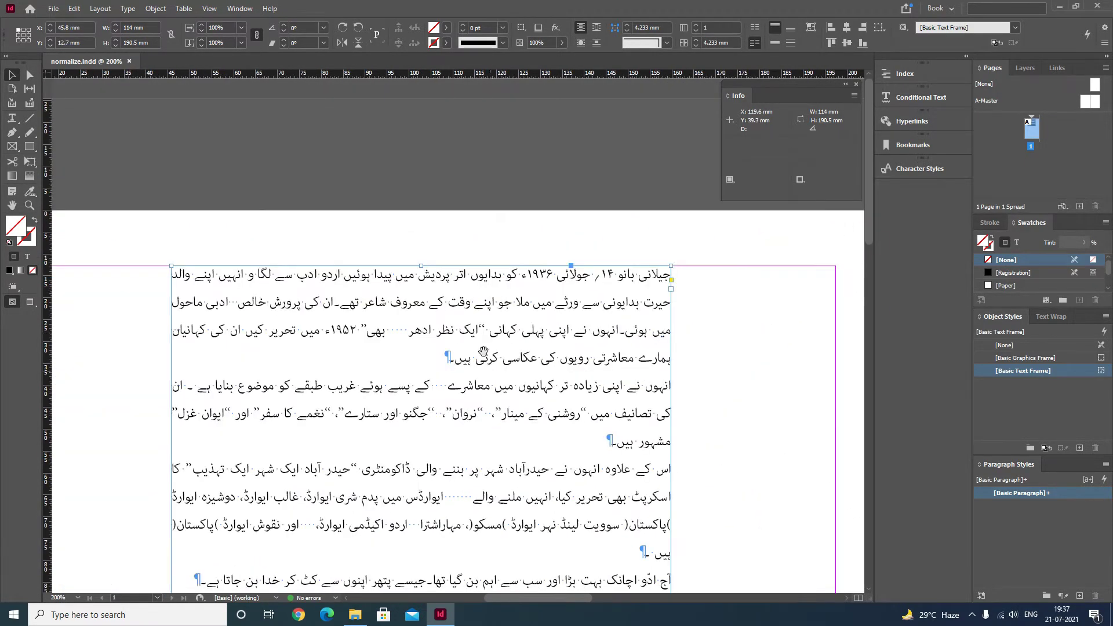
pyautogui.scroll(-3, 469, 330)
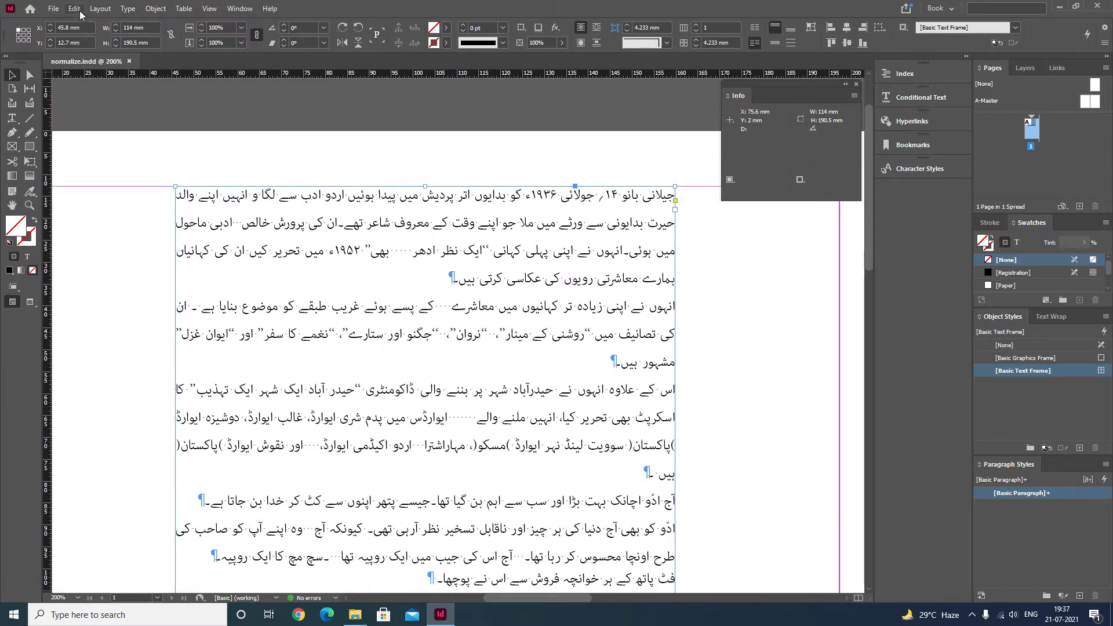
pyautogui.click(74, 8)
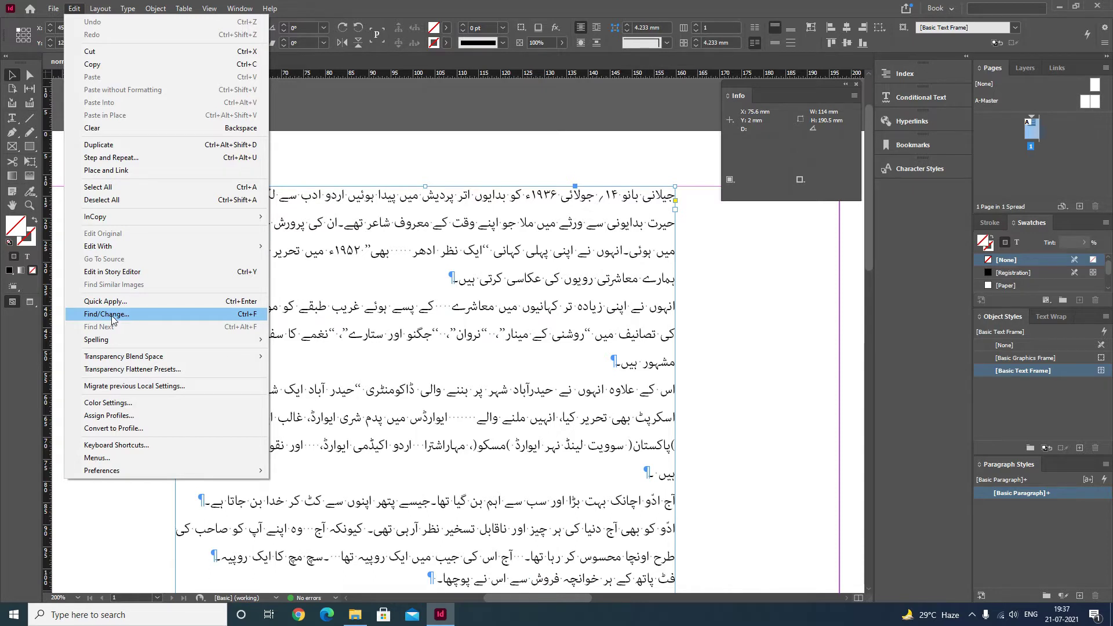
pyautogui.click(241, 317)
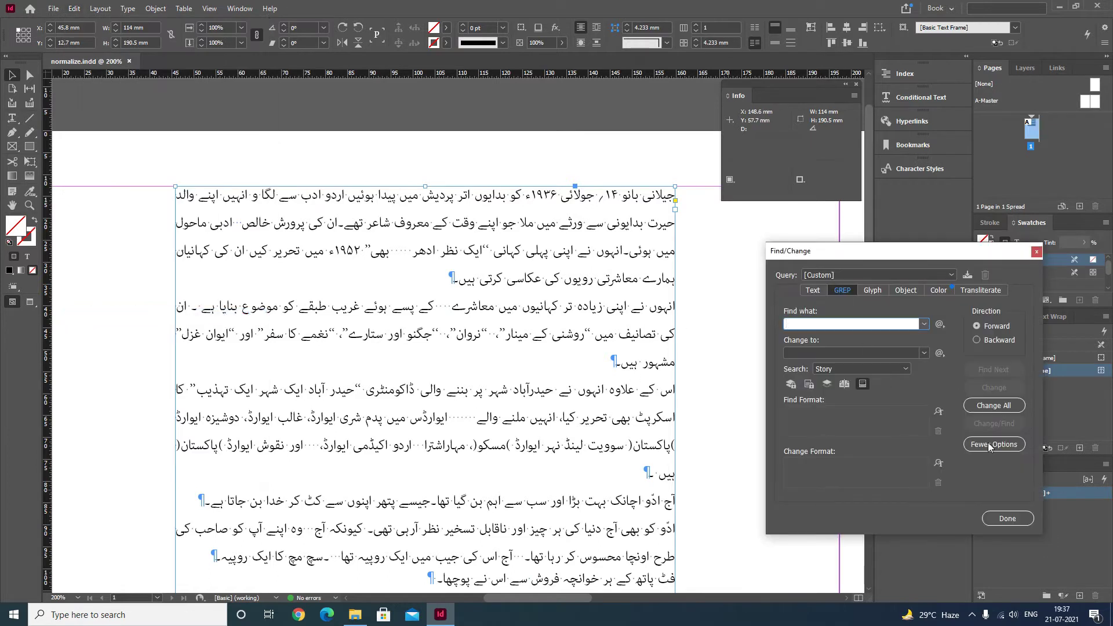
pyautogui.moveTo(900, 251); pyautogui.dragTo(903, 199)
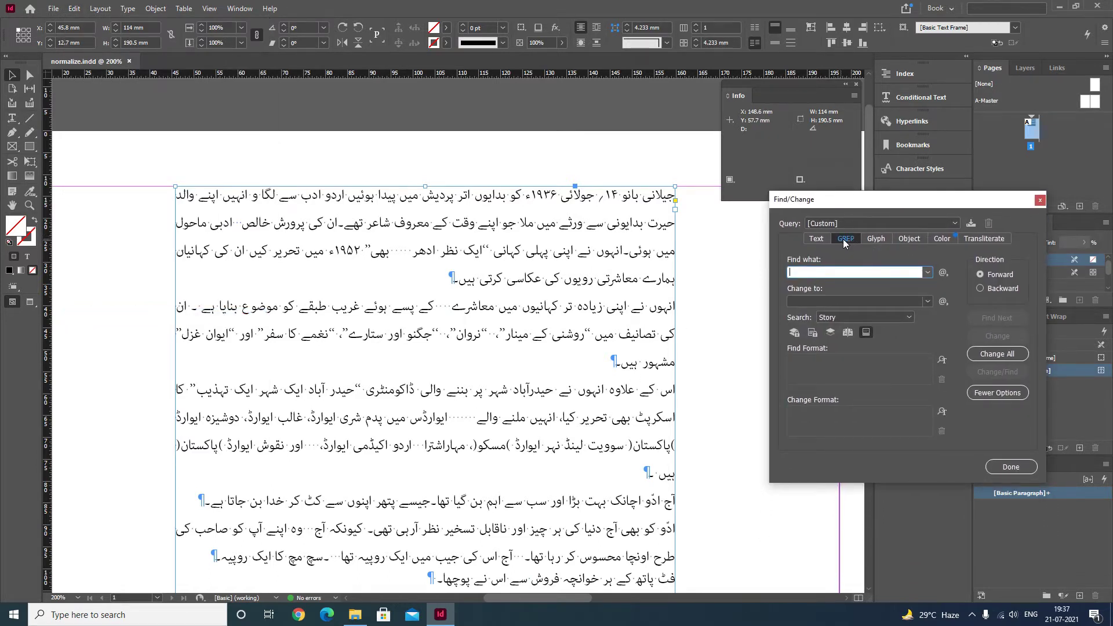
pyautogui.click(813, 241)
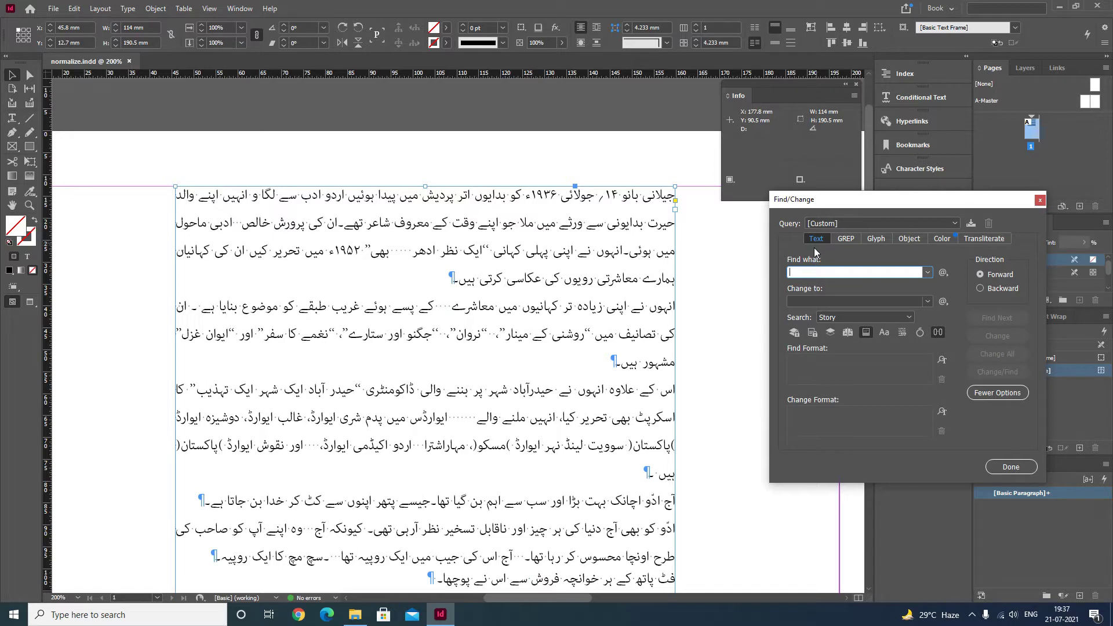
pyautogui.click(847, 239)
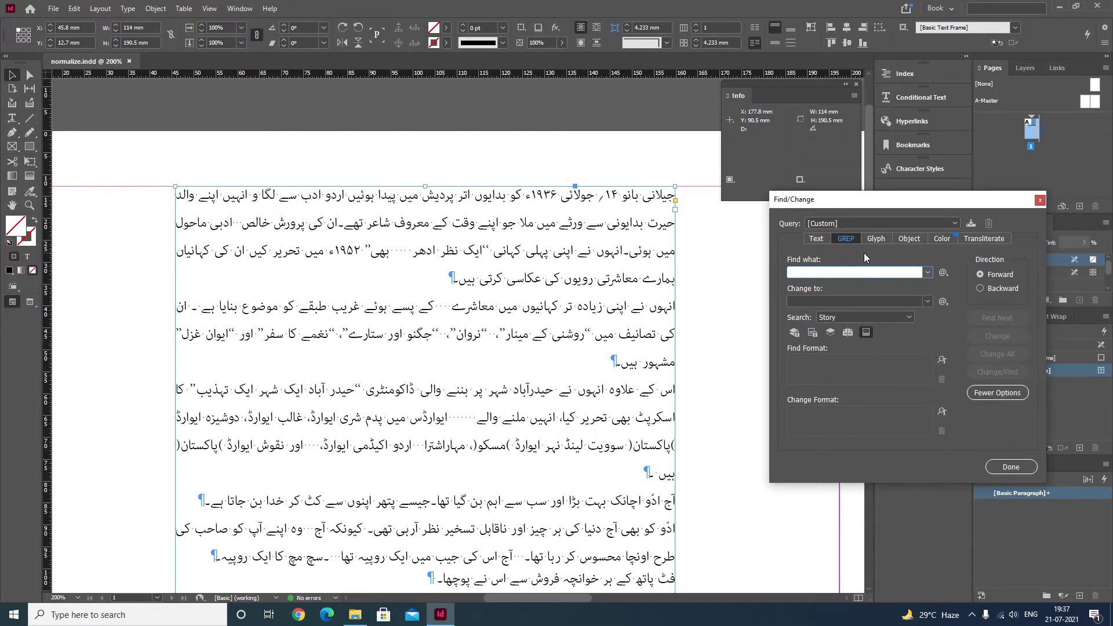
pyautogui.moveTo(879, 199); pyautogui.dragTo(829, 220)
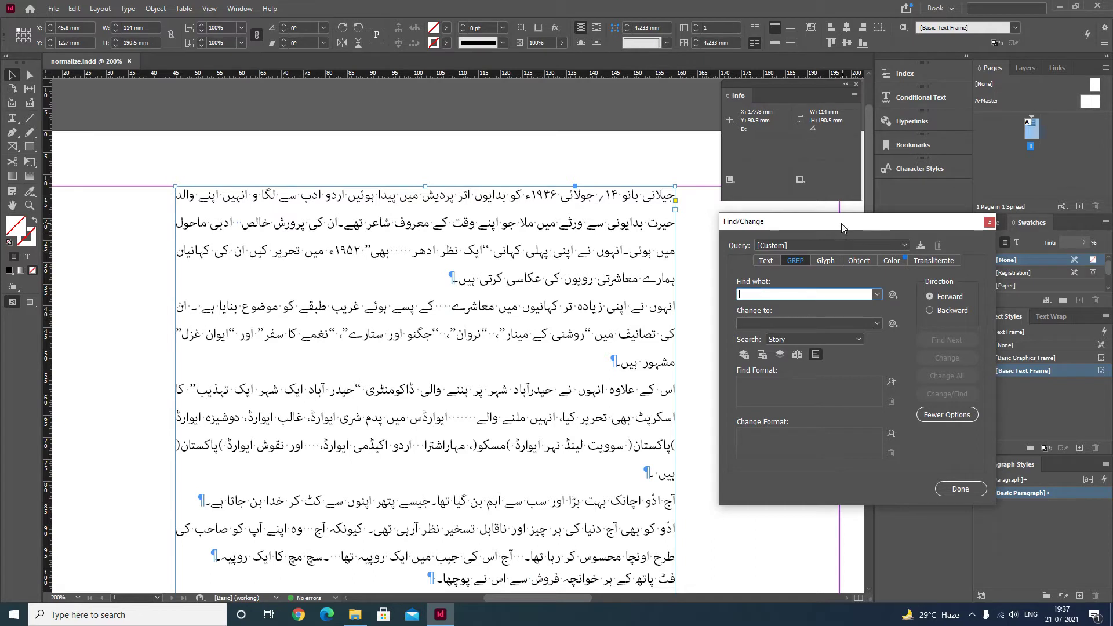
pyautogui.moveTo(843, 227); pyautogui.dragTo(838, 213)
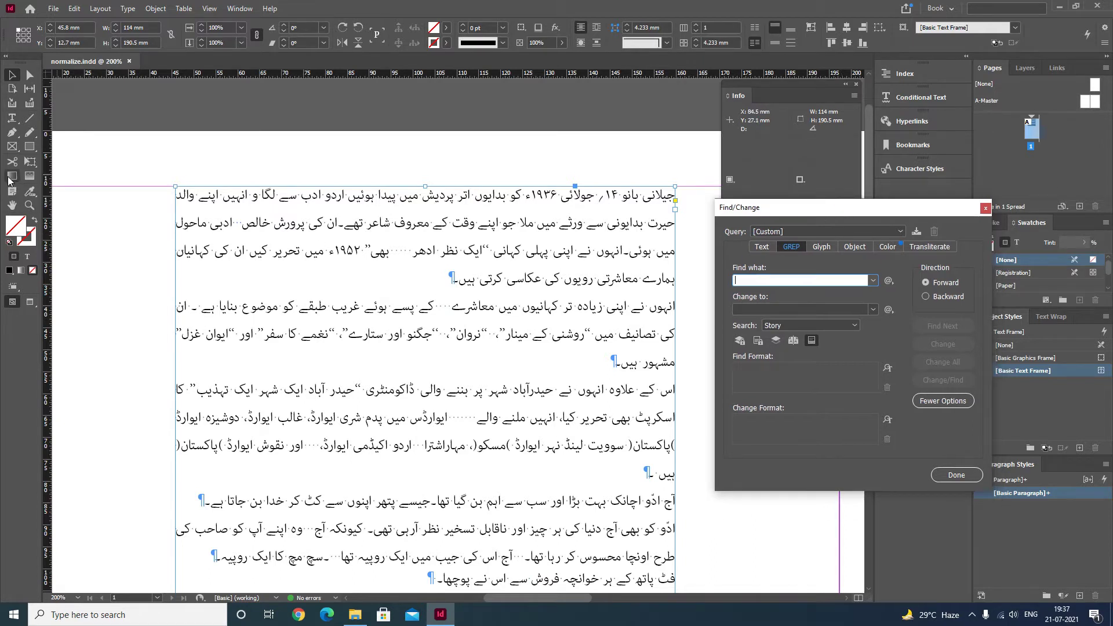
# - Place the insertion point in the third line and enter \x{0020} as the GREP find expression for the story
pyautogui.click(13, 119)
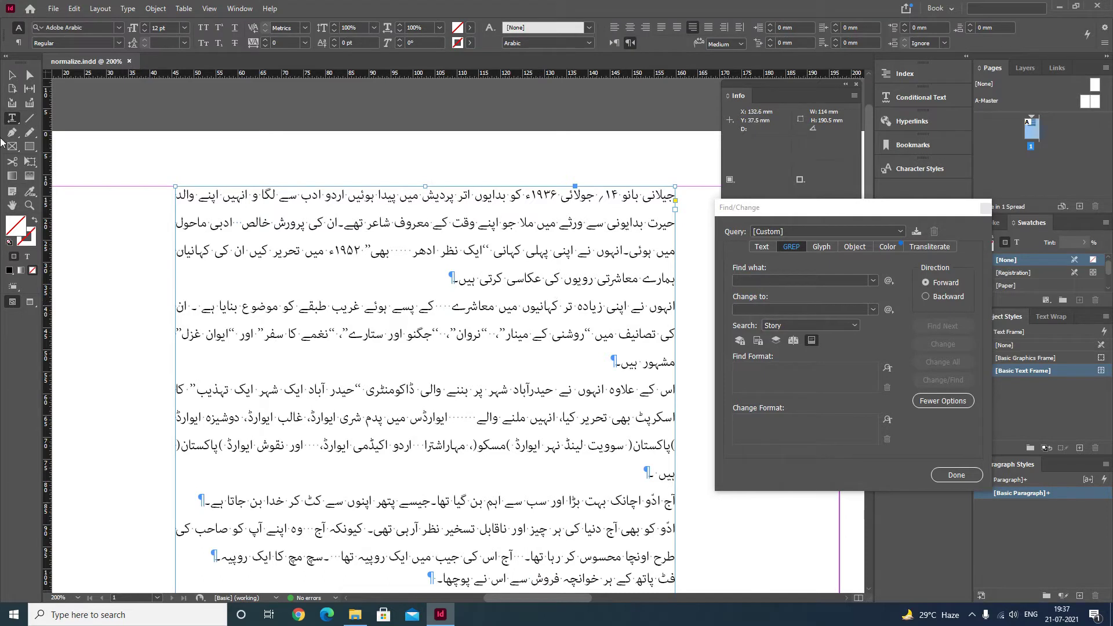
pyautogui.moveTo(546, 279); pyautogui.dragTo(554, 279)
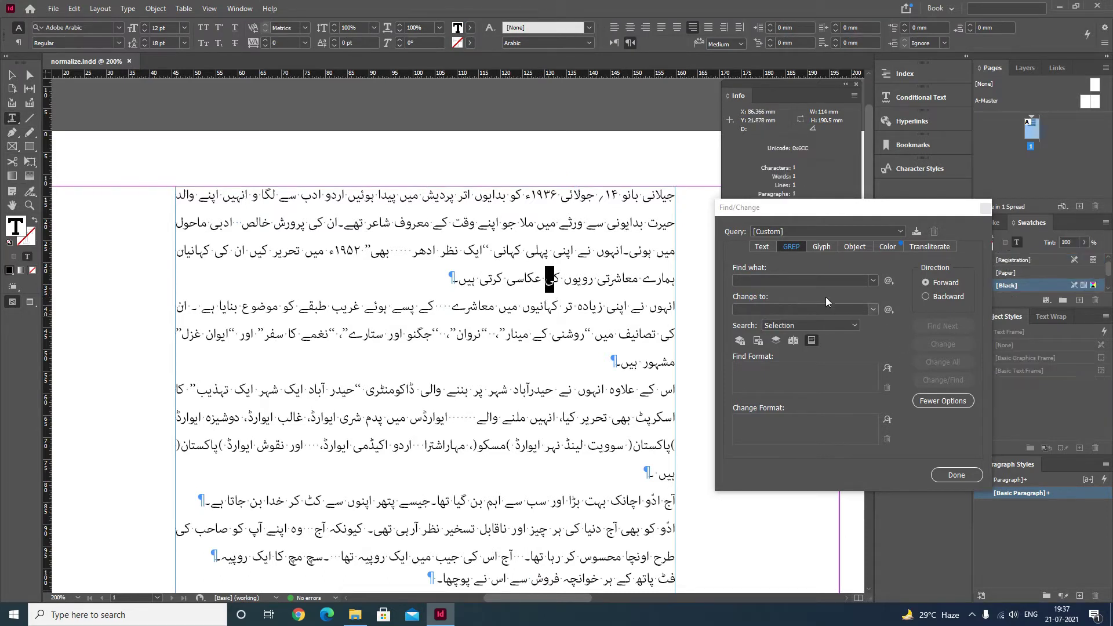
pyautogui.click(819, 277)
pyautogui.click(566, 251)
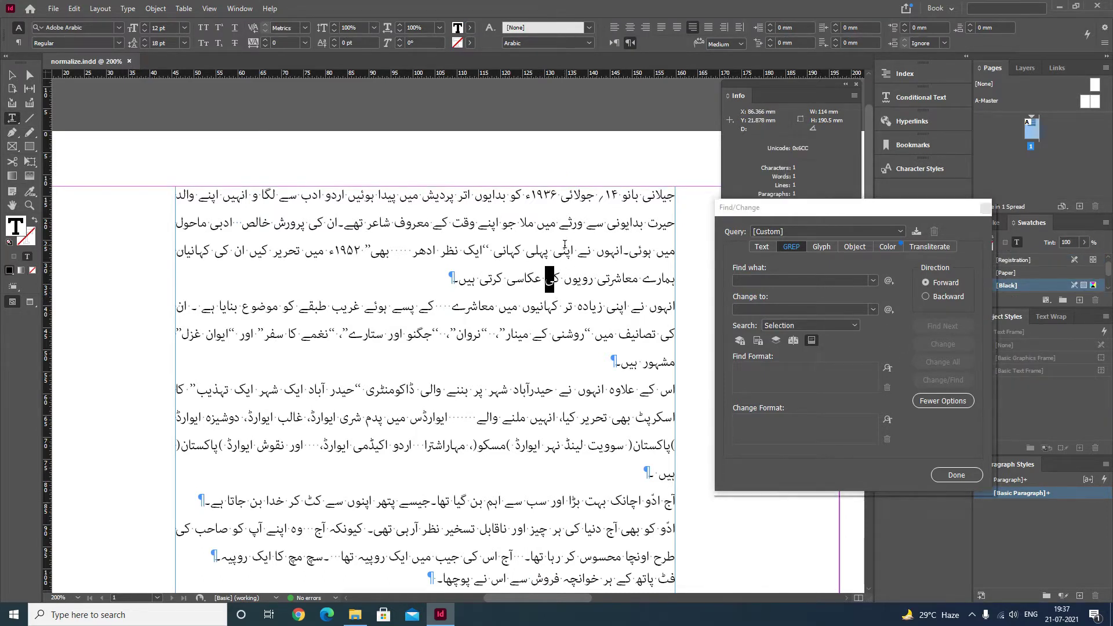
pyautogui.click(797, 281)
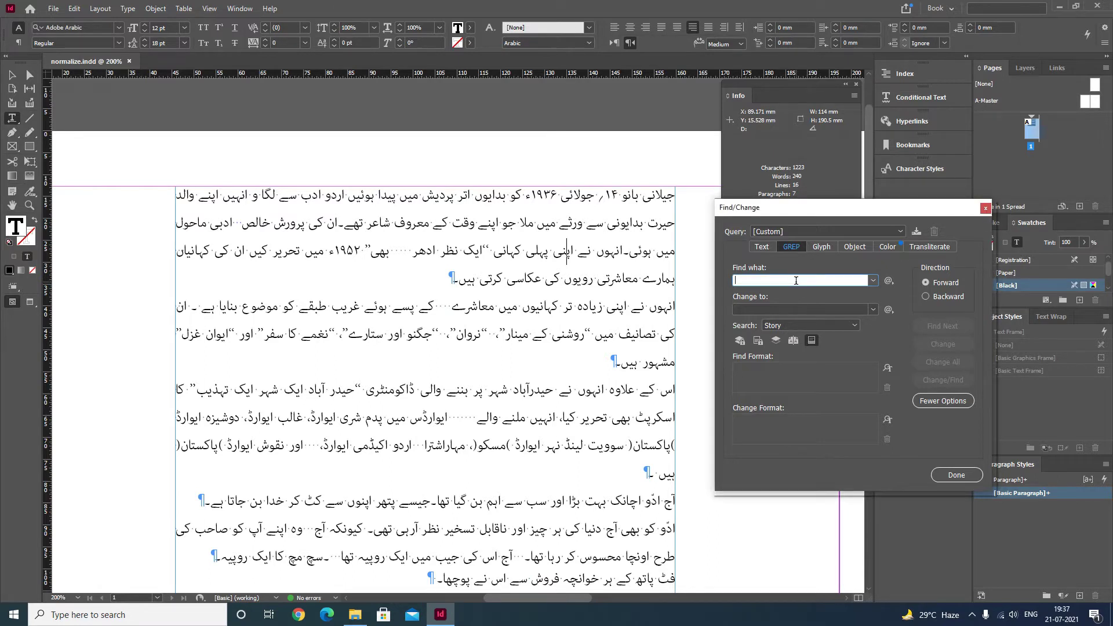
pyautogui.write('\\x{')
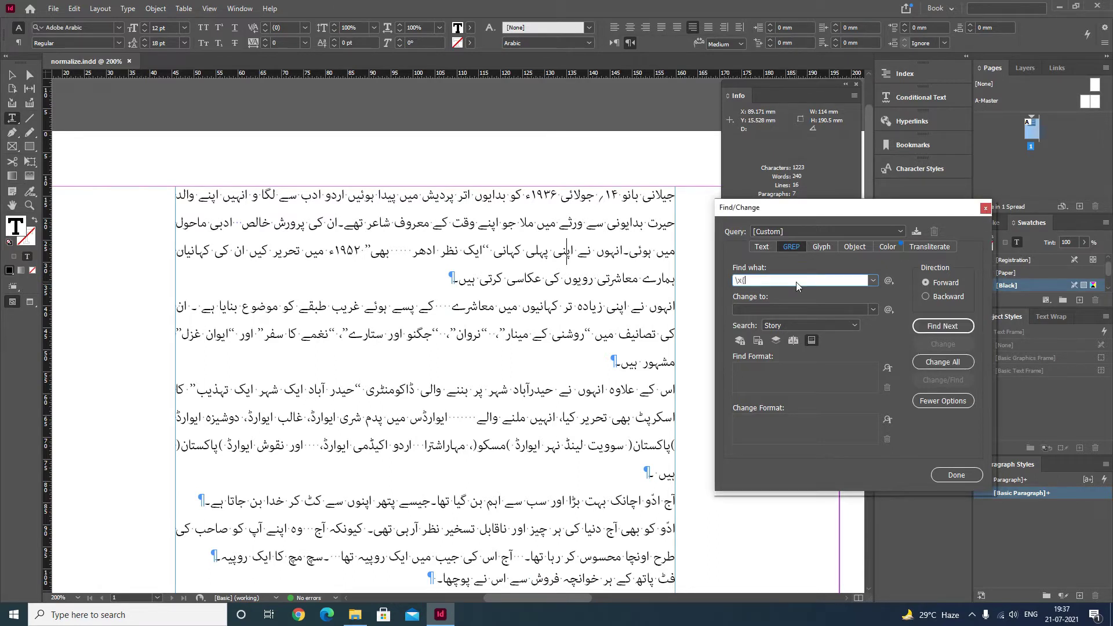
pyautogui.write('}')
pyautogui.write('002')
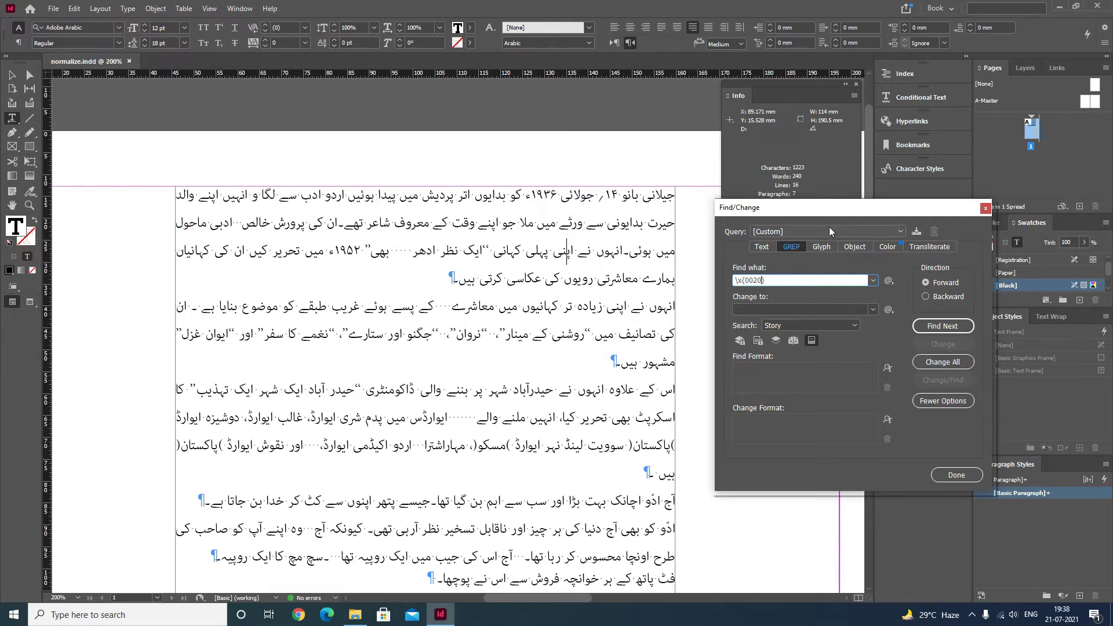
# - Go through the \x{0020} matches one by one from the third line into the second paragraph
pyautogui.click(957, 327)
pyautogui.click(957, 328)
pyautogui.click(959, 330)
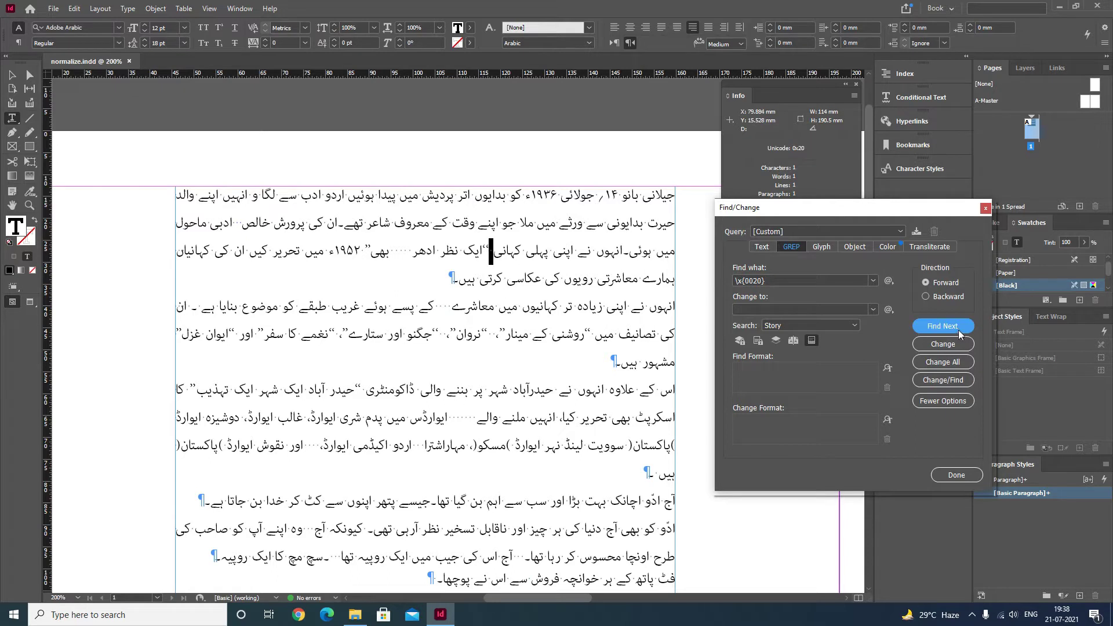
pyautogui.click(961, 329)
pyautogui.click(962, 330)
pyautogui.click(960, 328)
pyautogui.click(955, 325)
pyautogui.click(956, 325)
pyautogui.click(956, 325)
pyautogui.click(956, 325)
pyautogui.click(956, 325)
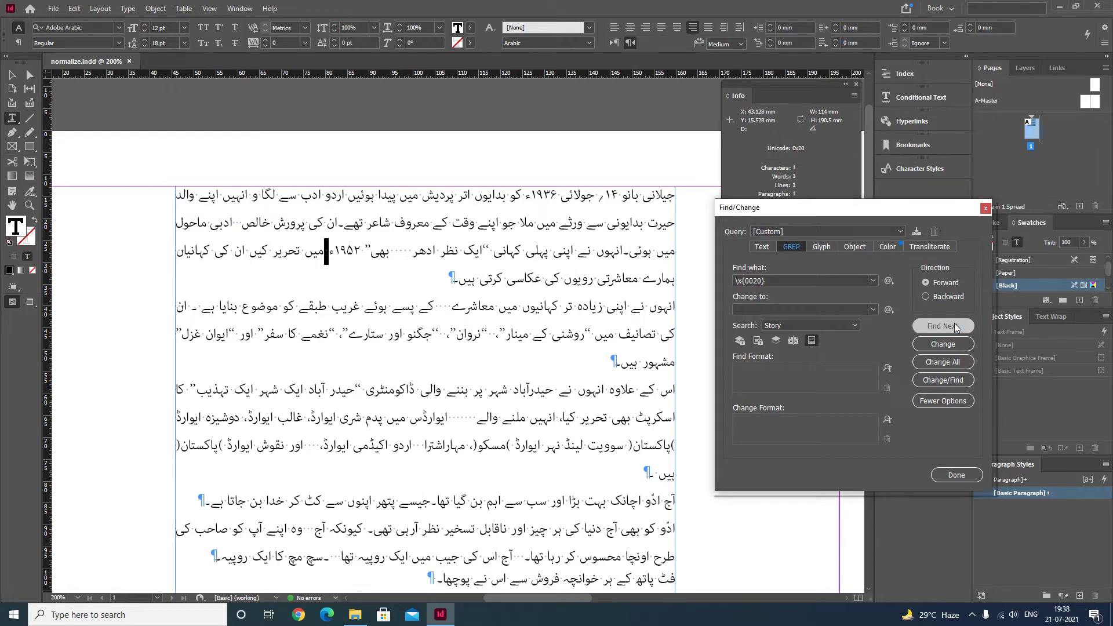
pyautogui.click(954, 323)
pyautogui.click(955, 323)
pyautogui.click(953, 325)
pyautogui.click(954, 324)
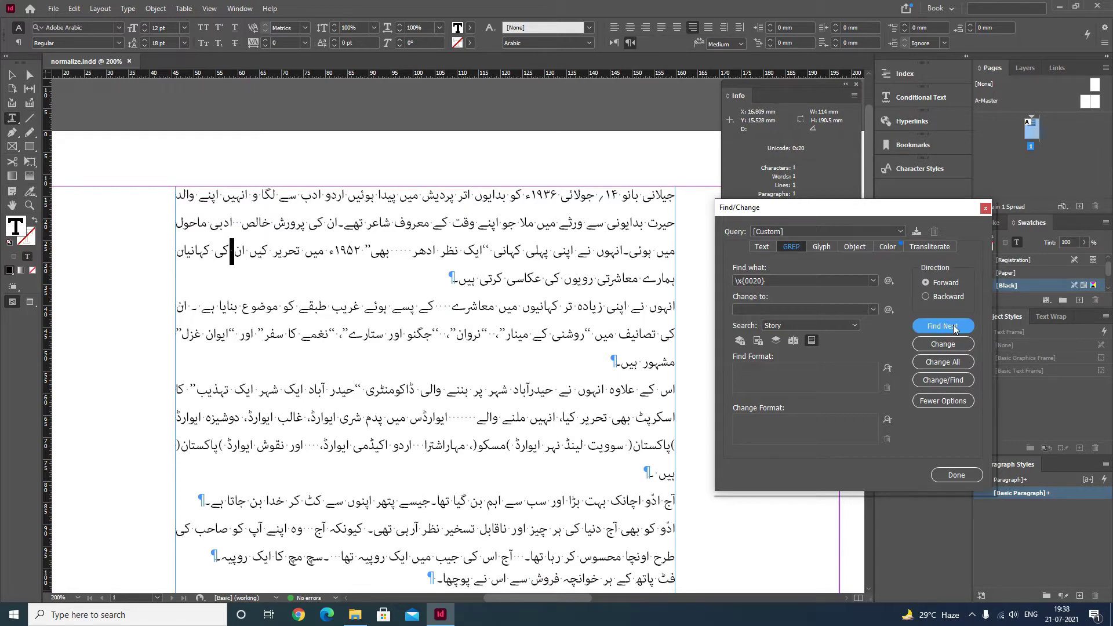
pyautogui.click(953, 325)
pyautogui.click(953, 325)
pyautogui.click(954, 326)
pyautogui.click(955, 326)
pyautogui.click(954, 326)
pyautogui.click(955, 326)
pyautogui.click(955, 326)
pyautogui.click(955, 326)
pyautogui.click(955, 325)
pyautogui.click(955, 325)
pyautogui.click(954, 326)
pyautogui.click(954, 326)
pyautogui.click(952, 326)
pyautogui.click(952, 326)
pyautogui.click(952, 326)
# - Extend the find expression to \x{0020}{2,} and move the Find/Change dialog clear of the passage
pyautogui.click(815, 280)
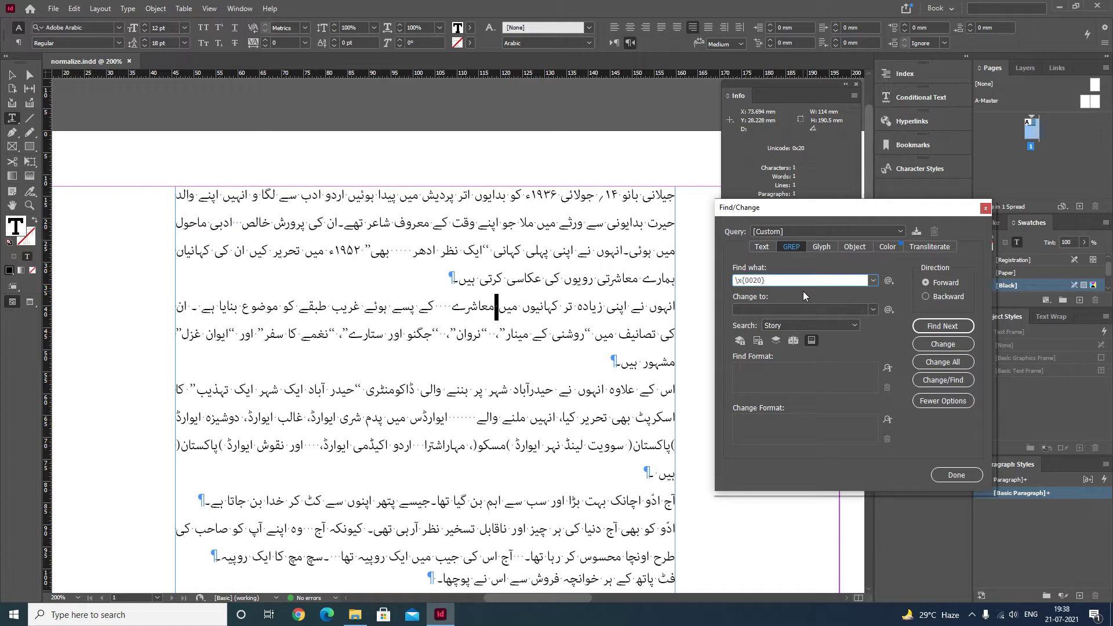
pyautogui.write('{}')
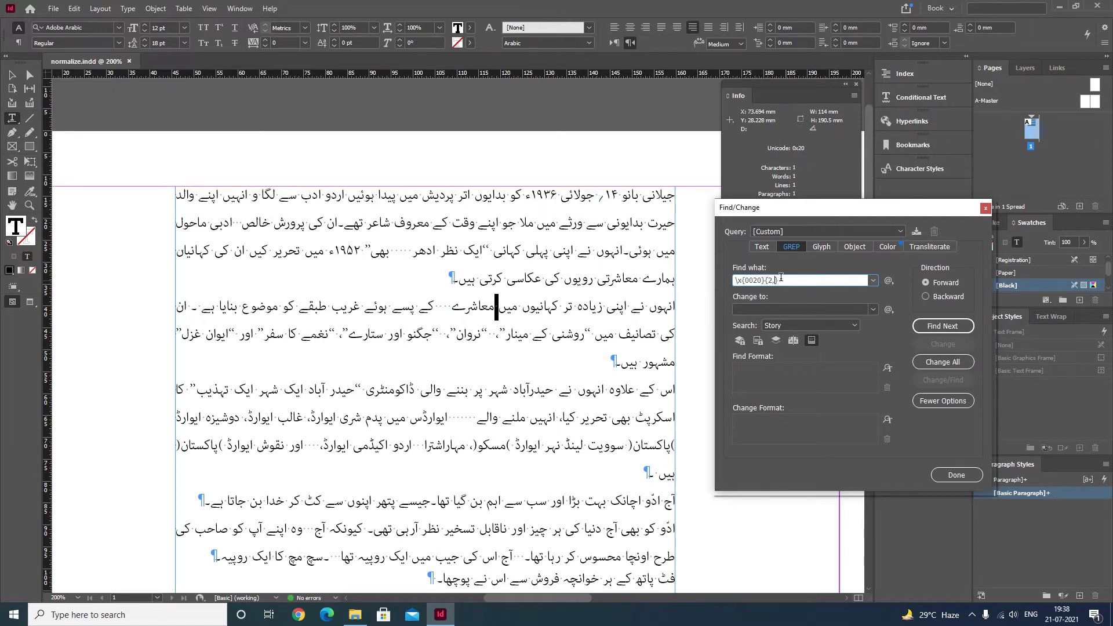
pyautogui.moveTo(787, 279); pyautogui.dragTo(769, 283)
pyautogui.click(787, 280)
pyautogui.moveTo(869, 212); pyautogui.dragTo(902, 71)
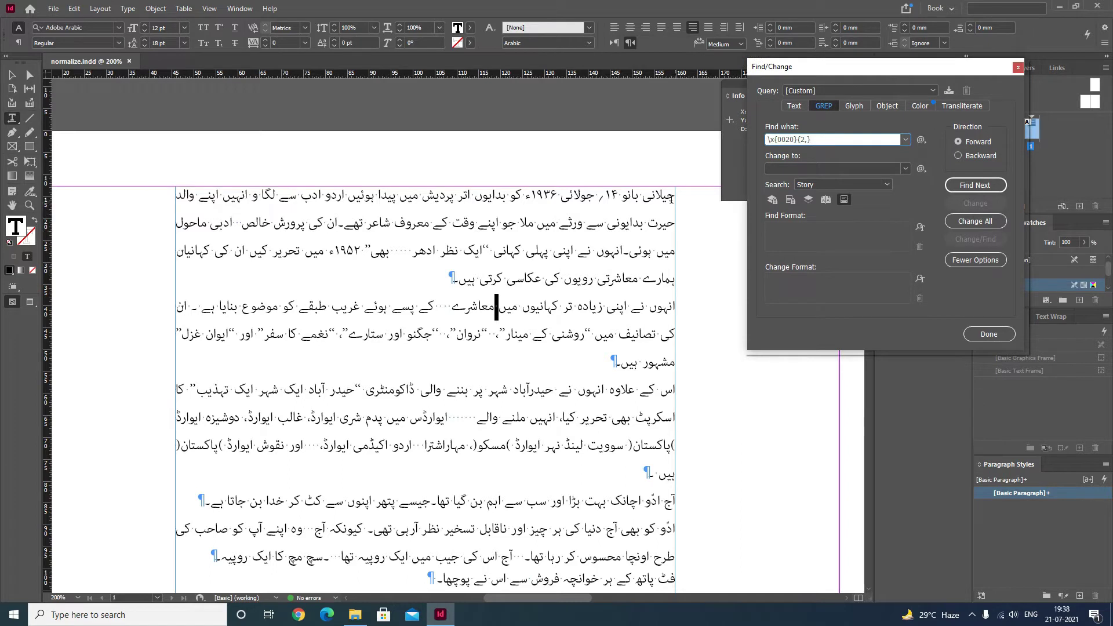
# - Find the first run of multiple spaces from the start of the story and examine the spaces between خالص and ادبی up close
pyautogui.click(664, 200)
pyautogui.click(986, 186)
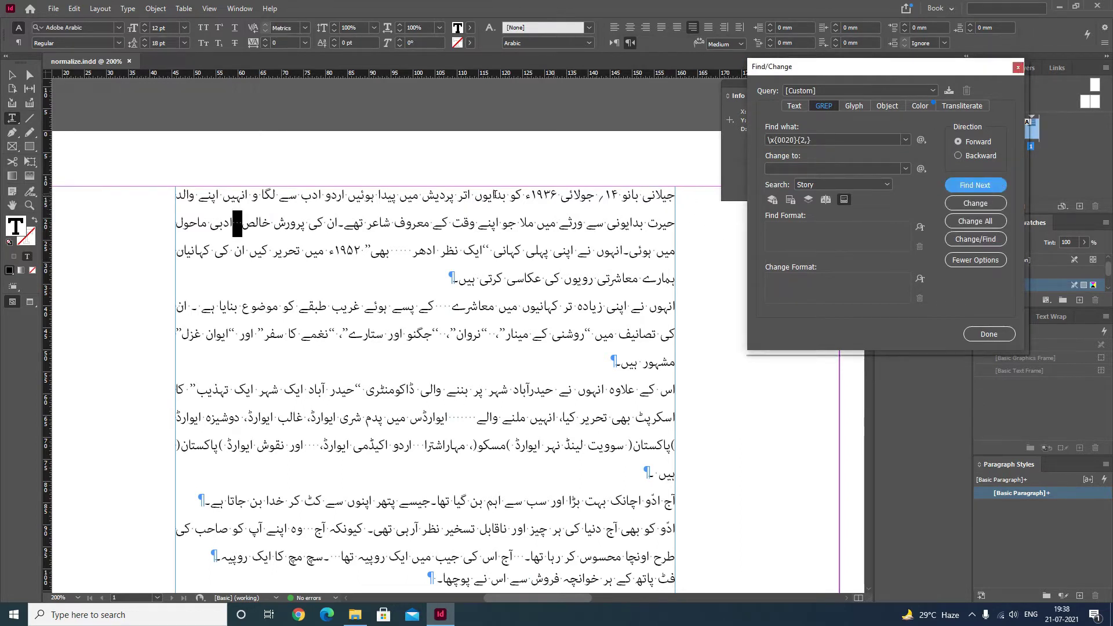
pyautogui.click(248, 242)
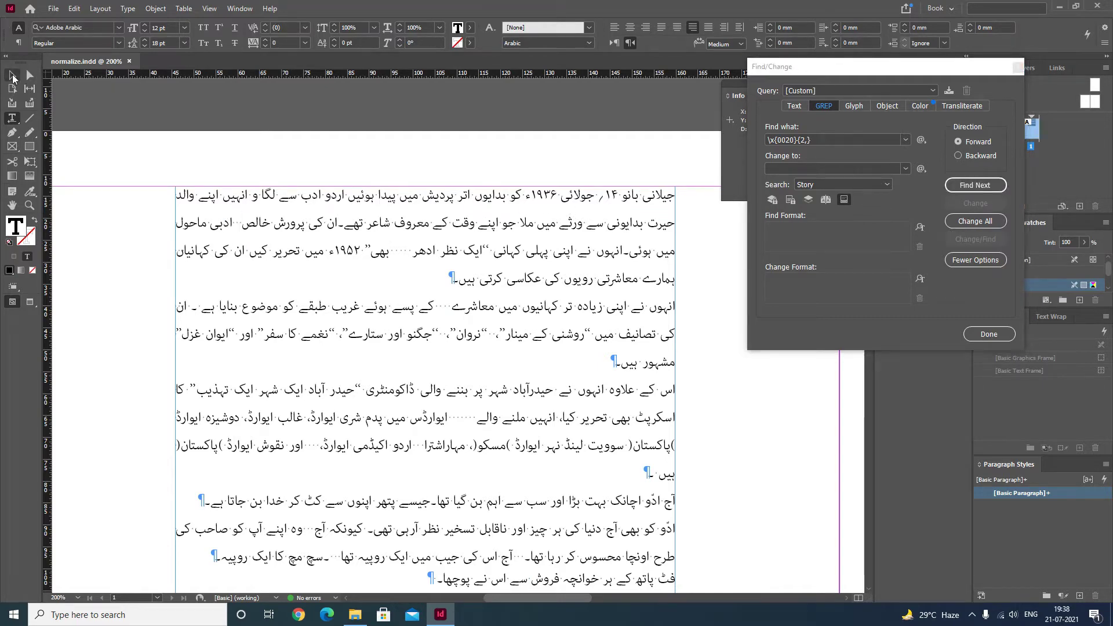
pyautogui.click(12, 77)
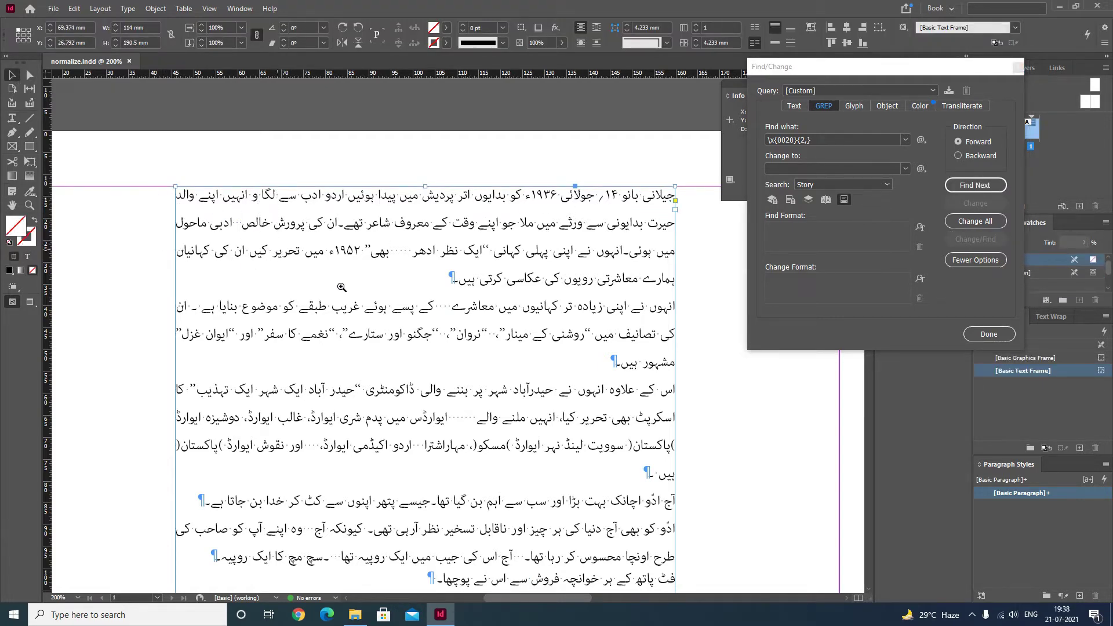
pyautogui.moveTo(157, 181); pyautogui.dragTo(278, 249)
pyautogui.moveTo(667, 414); pyautogui.dragTo(491, 256)
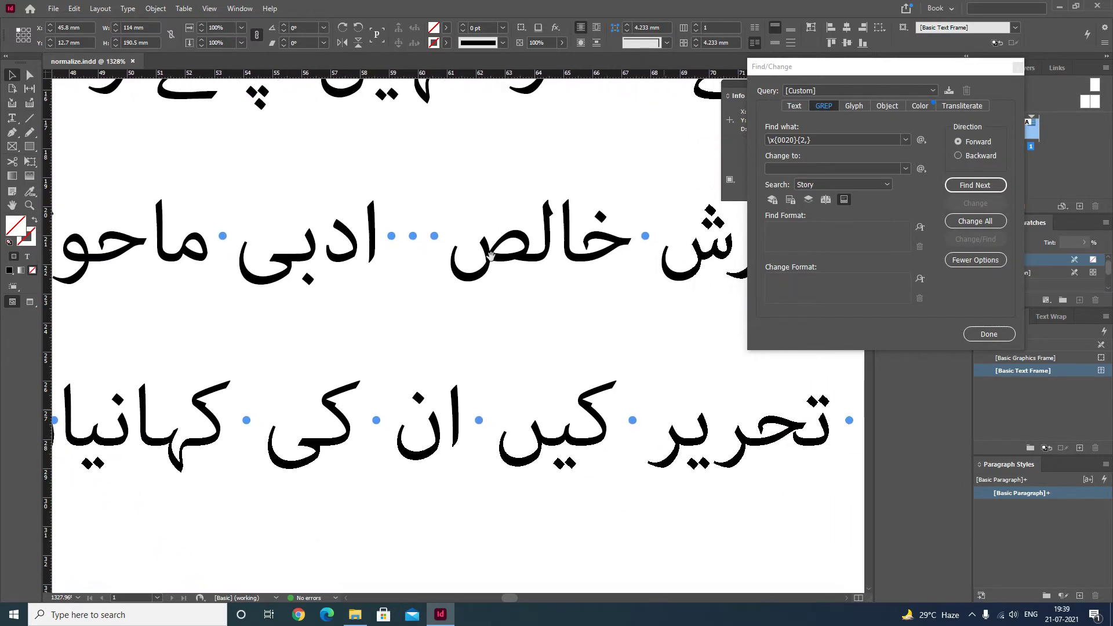
pyautogui.keyDown('ctrl'); pyautogui.keyDown('alt'); pyautogui.click(580, 278); pyautogui.keyUp('alt'); pyautogui.keyUp('ctrl')
pyautogui.keyDown('ctrl'); pyautogui.keyDown('alt'); pyautogui.click(579, 280); pyautogui.keyUp('alt'); pyautogui.keyUp('ctrl')
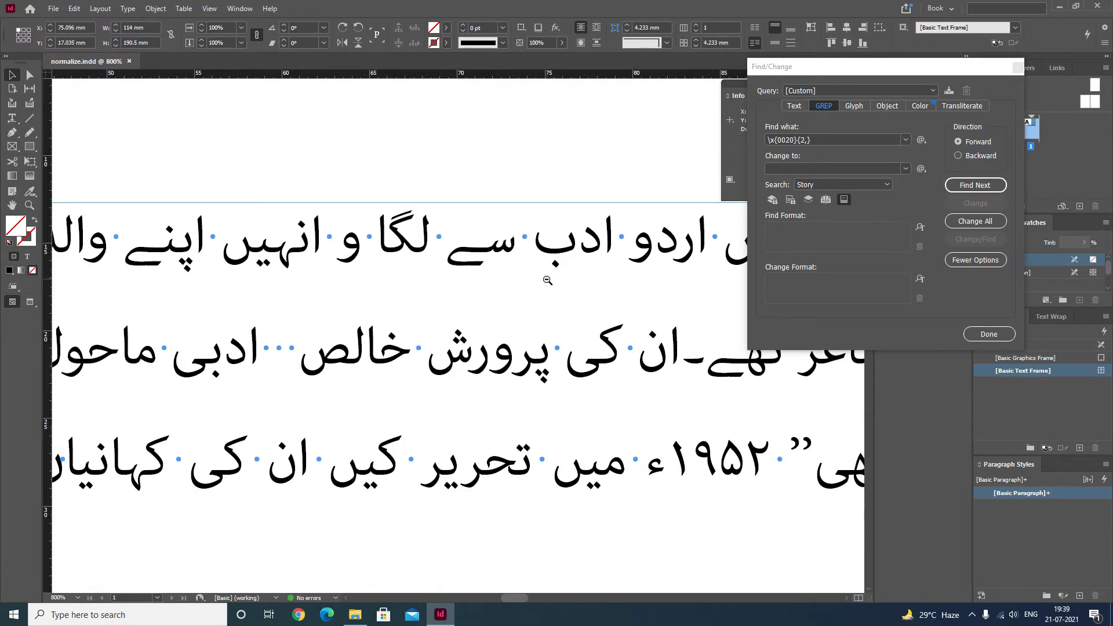
pyautogui.keyDown('ctrl'); pyautogui.keyDown('alt'); pyautogui.click(548, 280); pyautogui.keyUp('alt'); pyautogui.keyUp('ctrl')
pyautogui.keyDown('ctrl'); pyautogui.keyDown('alt'); pyautogui.click(516, 283); pyautogui.keyUp('alt'); pyautogui.keyUp('ctrl')
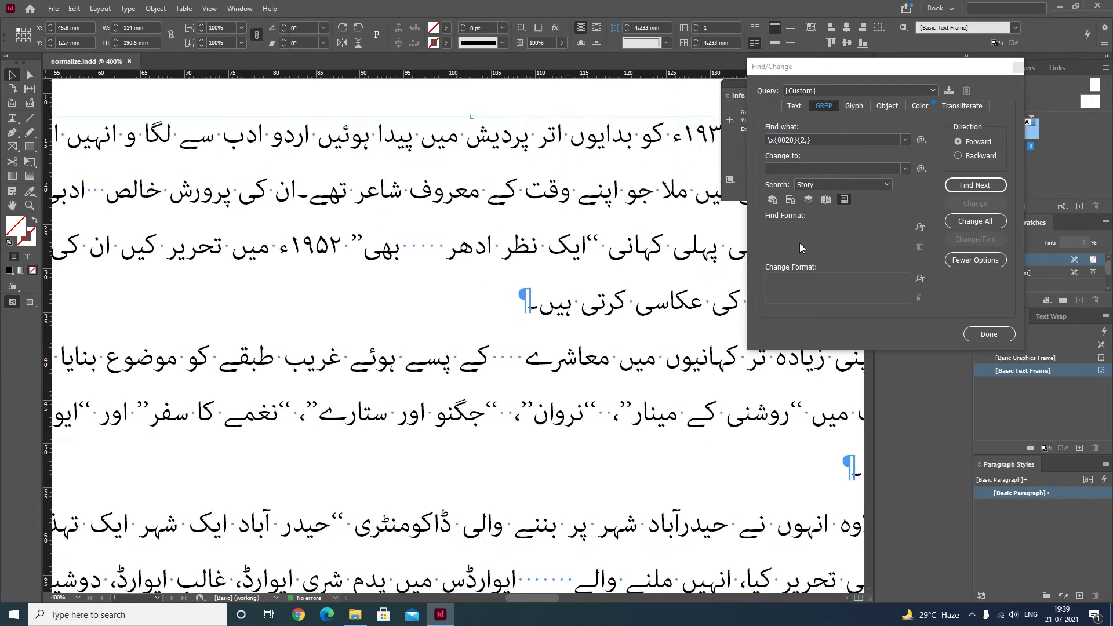
# - Go through the \x{0020}{2,} matches one by one from the second line down to the gap before نروان
pyautogui.click(975, 186)
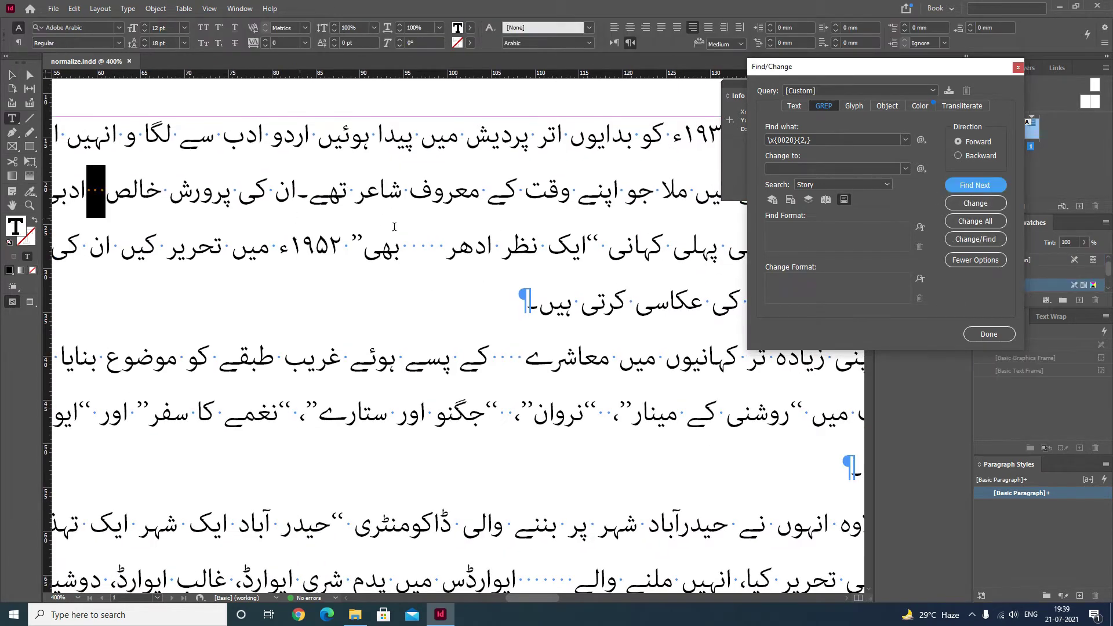
pyautogui.click(974, 186)
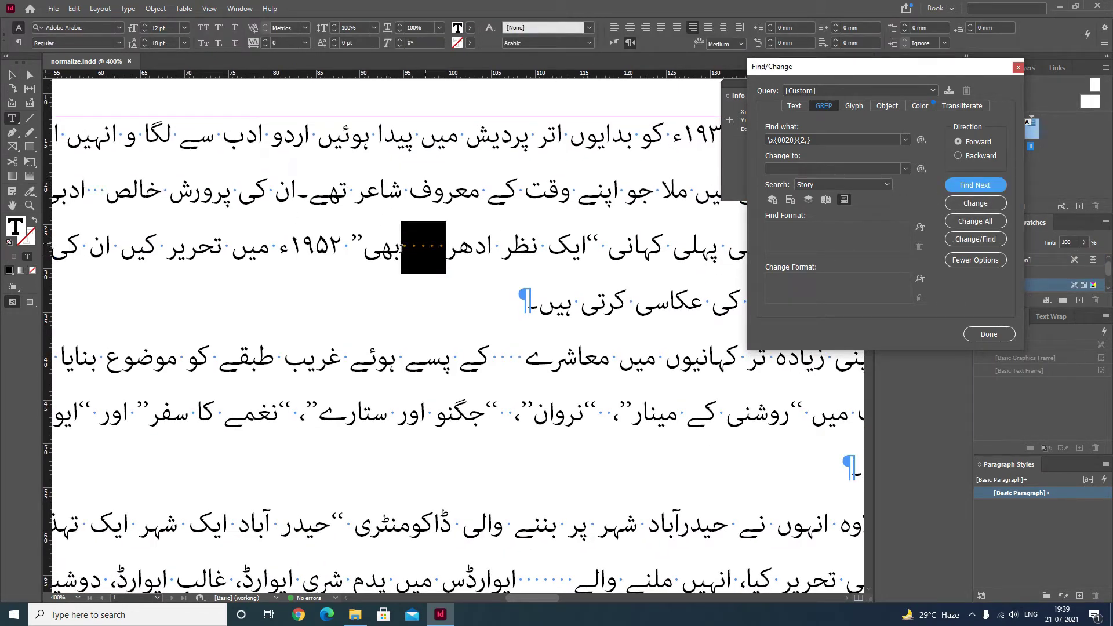
pyautogui.click(967, 188)
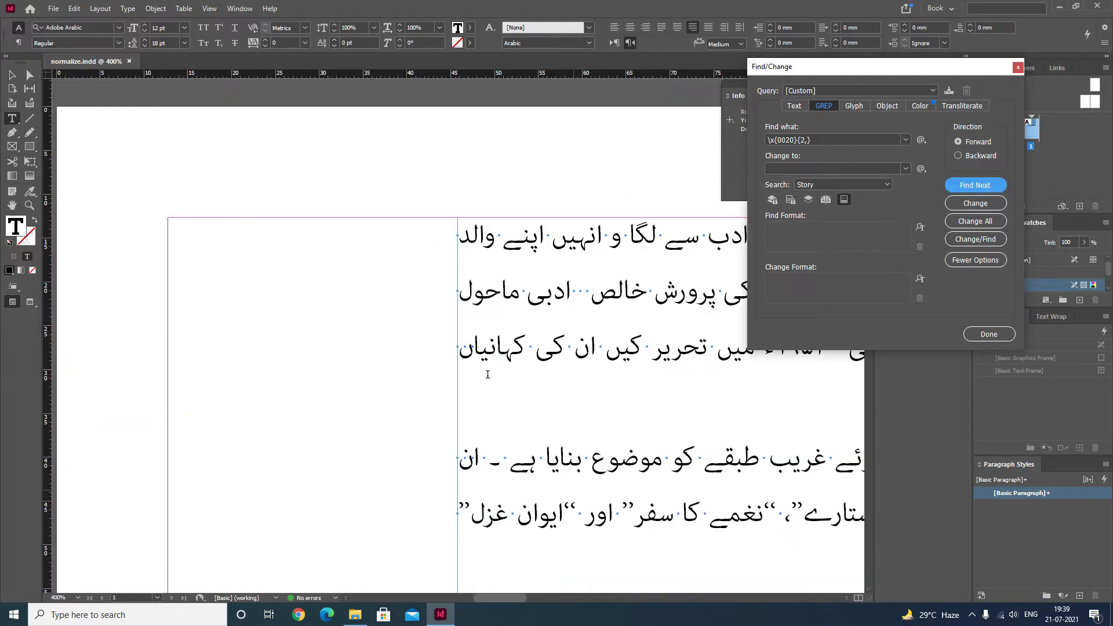
pyautogui.click(12, 75)
pyautogui.hotkey('ctrl', '-')
pyautogui.hotkey('ctrl', '-')
pyautogui.hotkey('ctrl', '-')
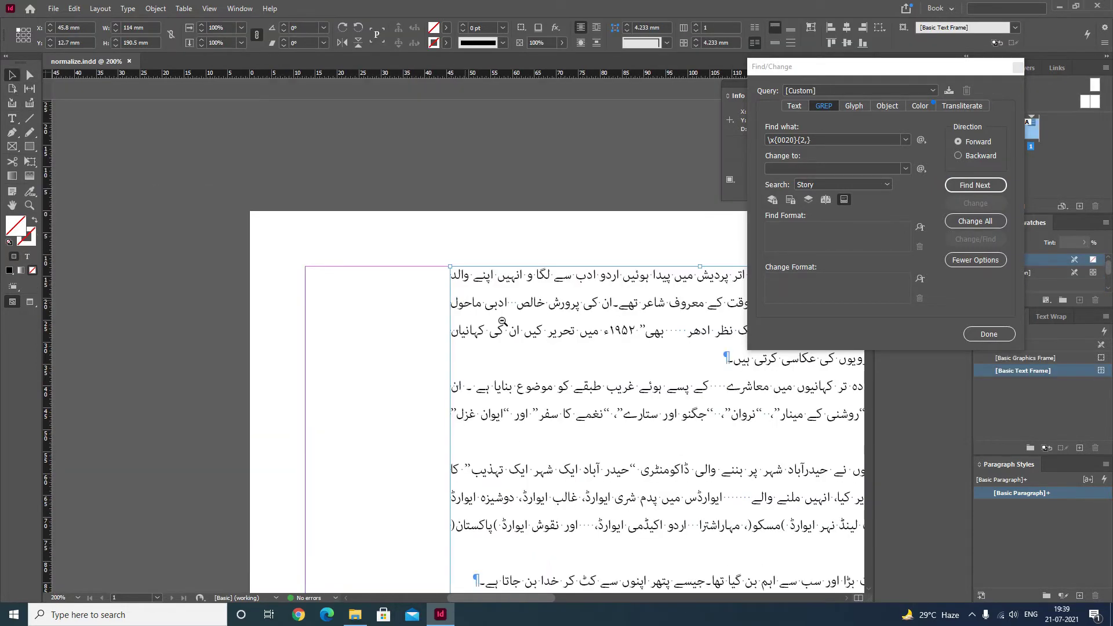
pyautogui.click(977, 185)
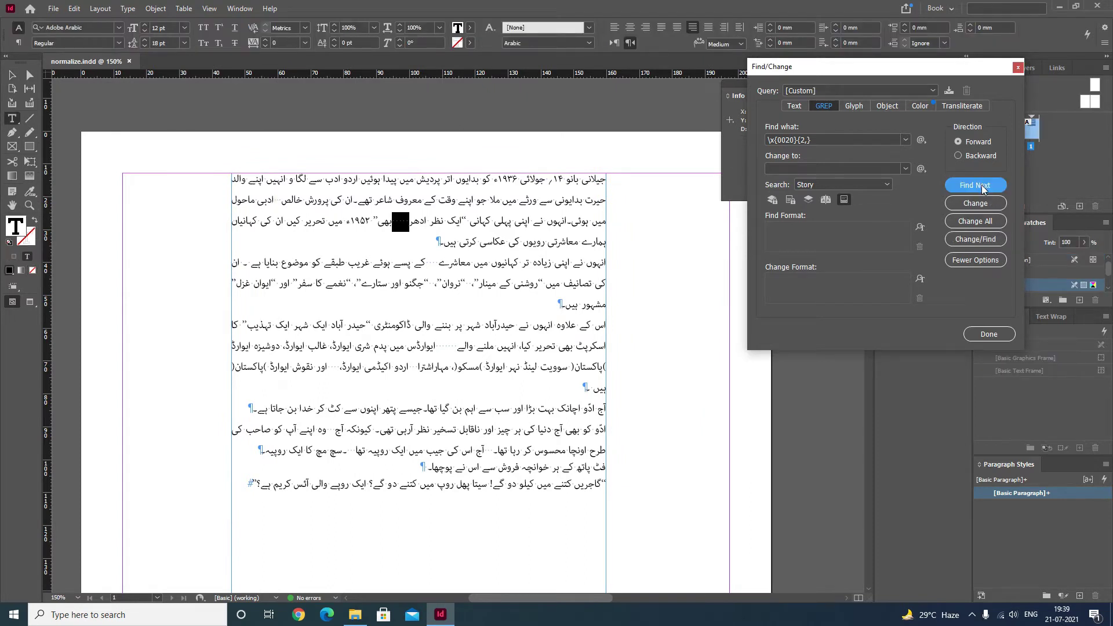
pyautogui.click(983, 189)
pyautogui.click(983, 189)
pyautogui.click(984, 189)
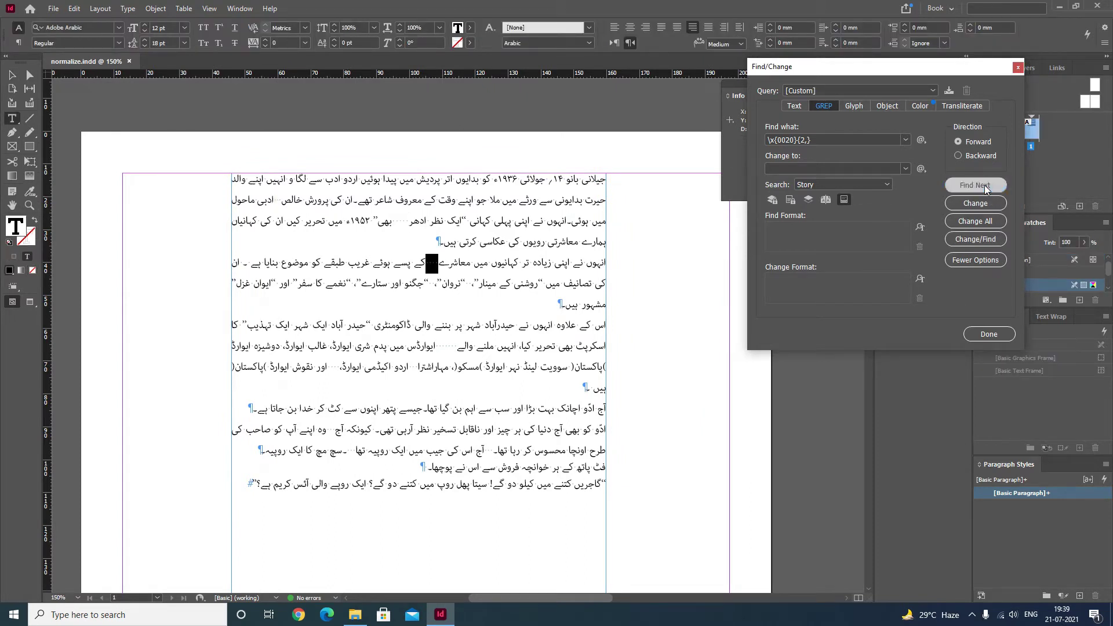
pyautogui.click(985, 189)
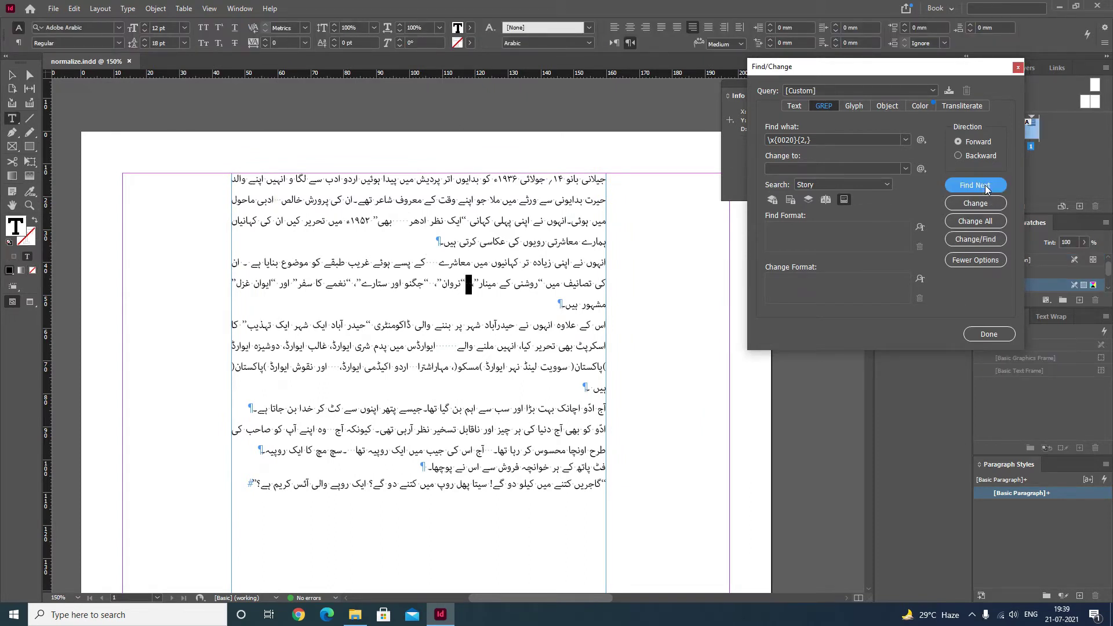
pyautogui.click(514, 299)
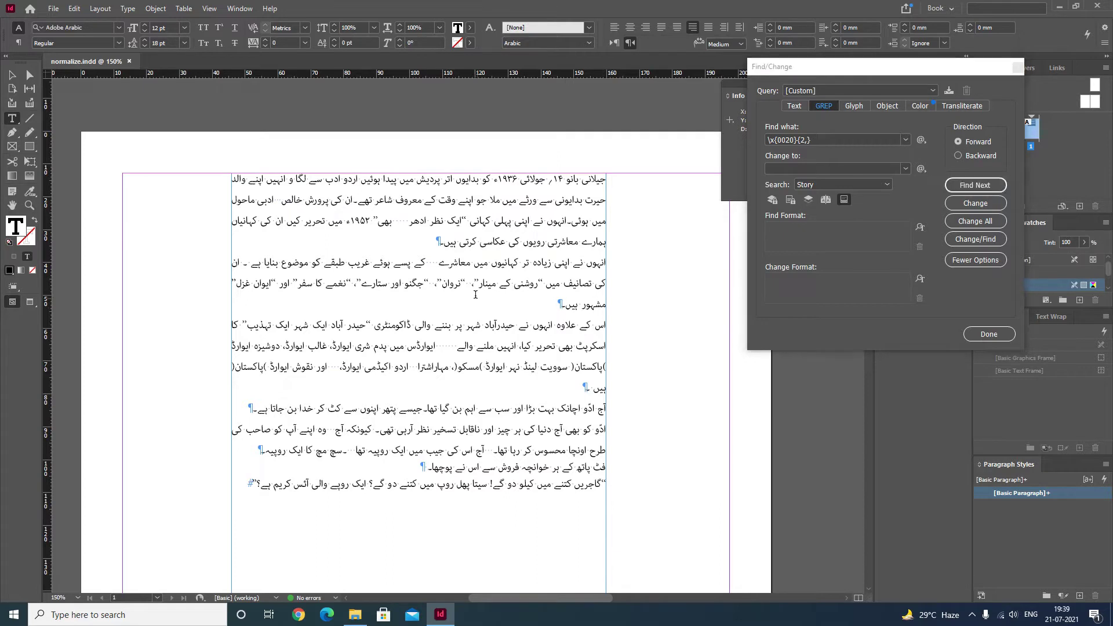
# - Keep \x{0020}{2,} as the find expression and enter \x{0020} as its replacement
pyautogui.click(805, 140)
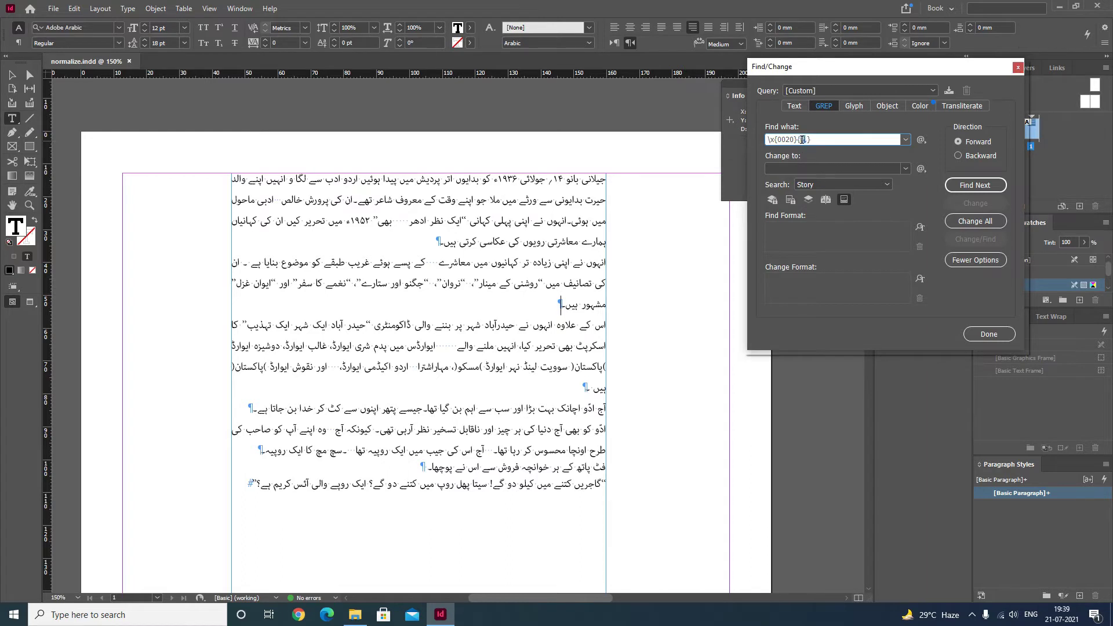
pyautogui.doubleClick(802, 140)
pyautogui.write('2,')
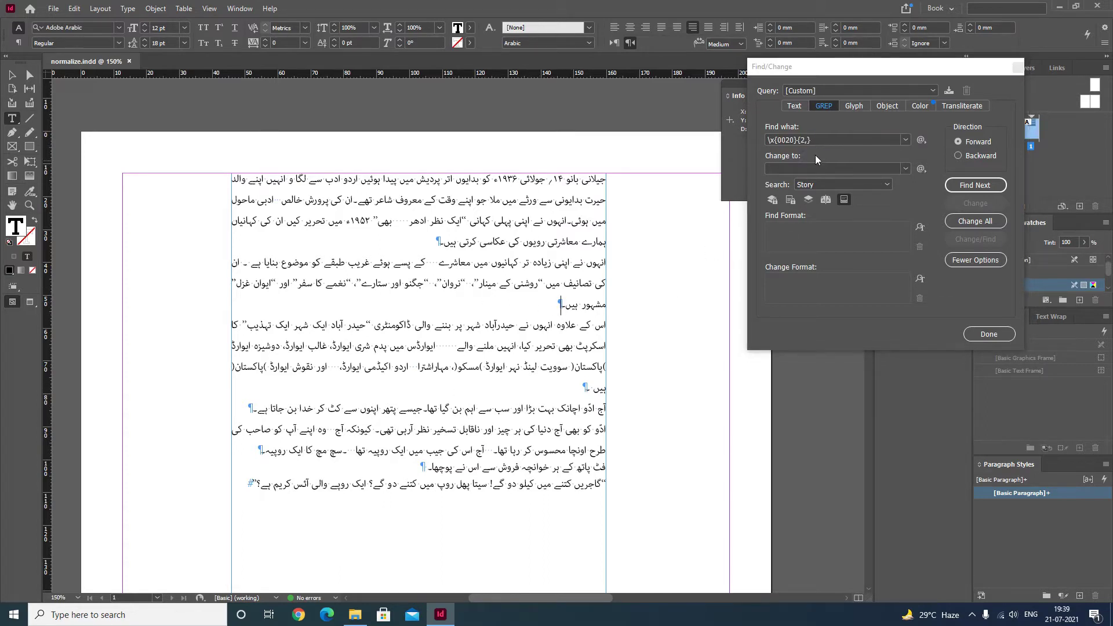
pyautogui.moveTo(810, 138); pyautogui.dragTo(753, 152)
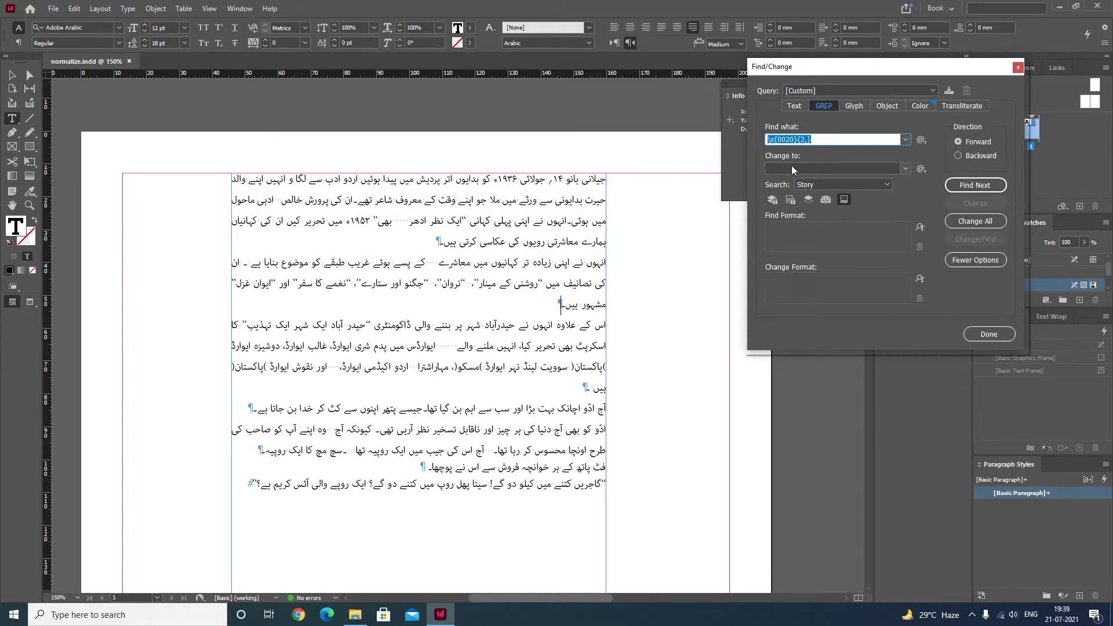
pyautogui.click(791, 168)
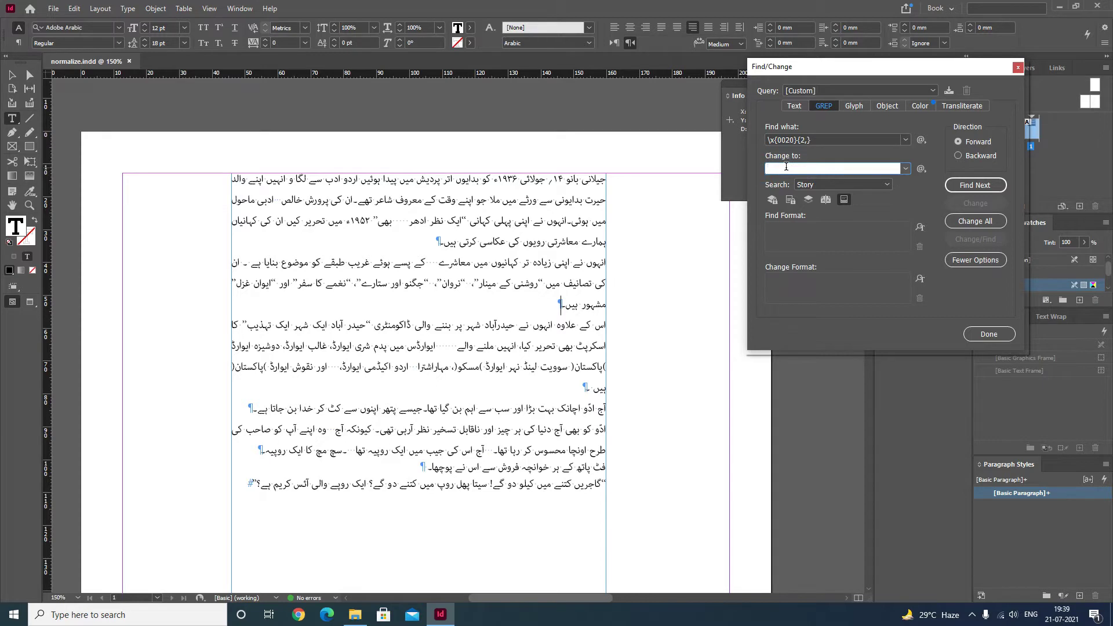
pyautogui.write('\\')
pyautogui.write('x{}')
pyautogui.write('0020}')
pyautogui.click(736, 227)
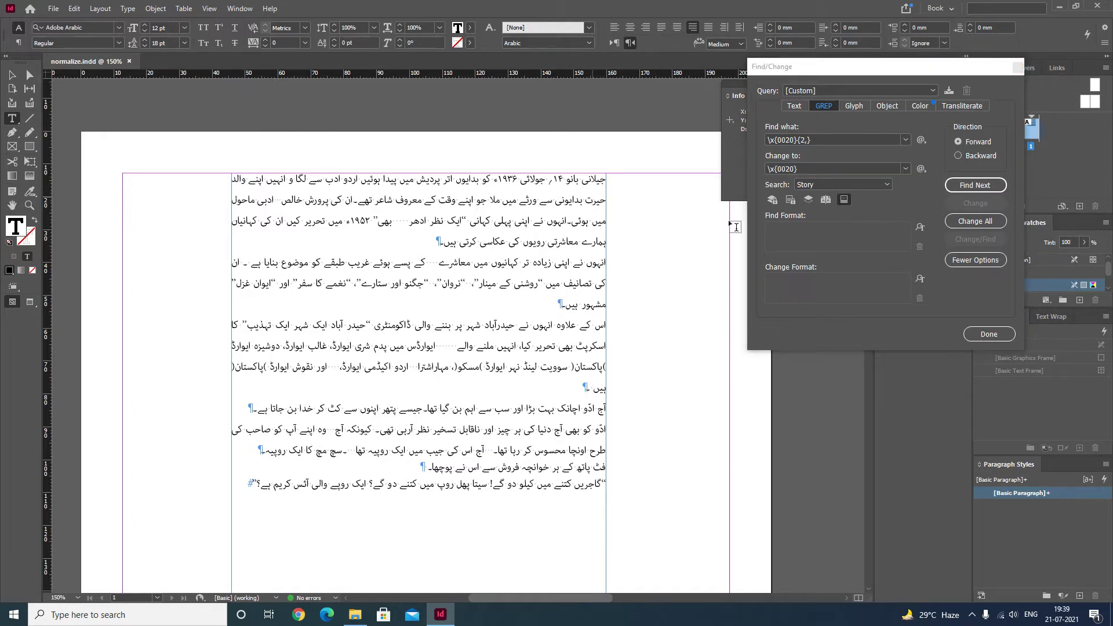
# - Replace every run of multiple spaces in the story with a single space
pyautogui.click(996, 226)
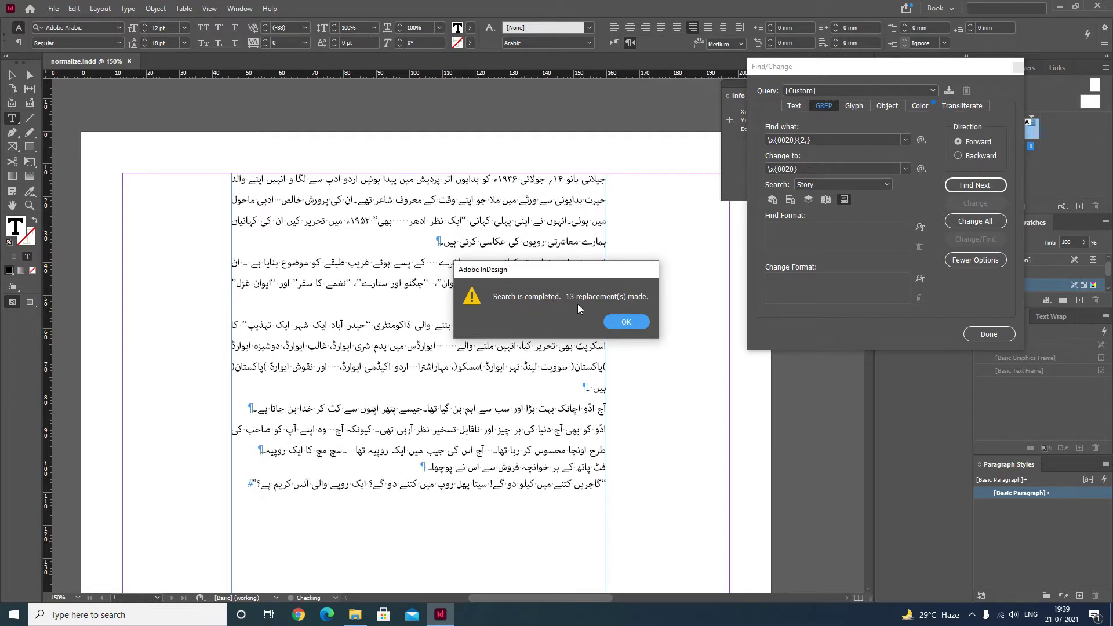
pyautogui.moveTo(619, 271); pyautogui.dragTo(813, 228)
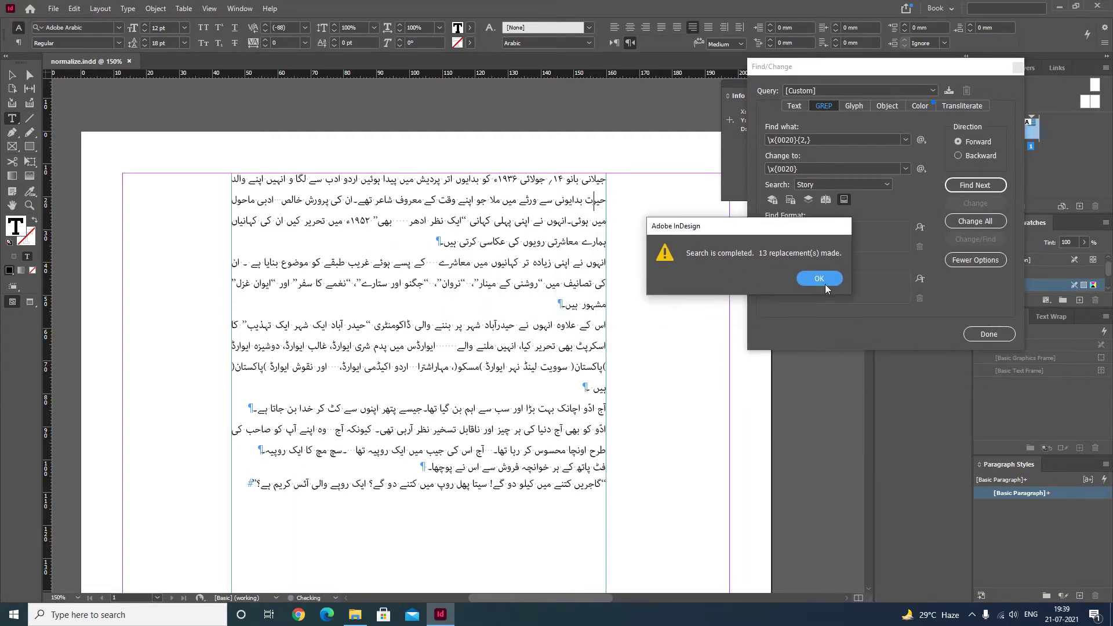
pyautogui.click(826, 279)
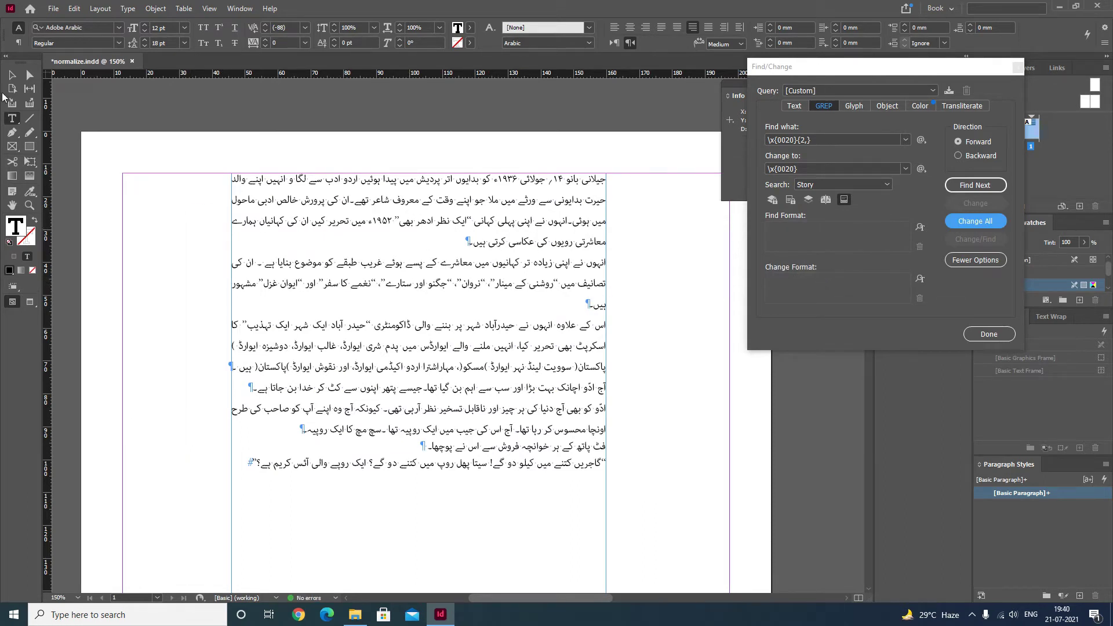
# - Examine the spacing between words up close through all paragraphs of the story
pyautogui.click(12, 75)
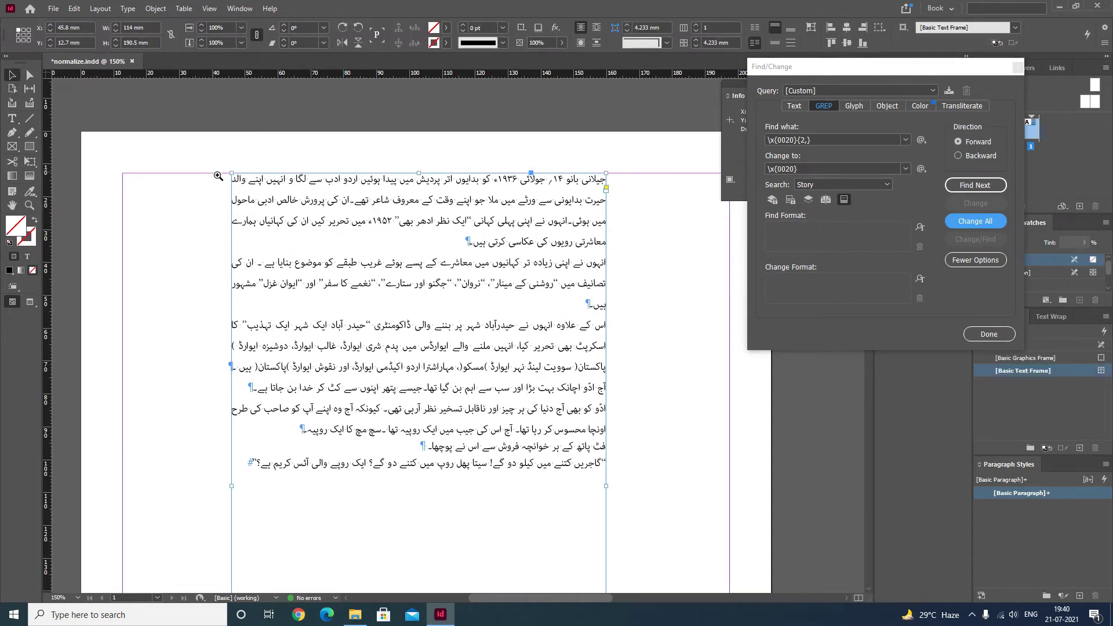
pyautogui.moveTo(214, 174); pyautogui.dragTo(614, 432)
pyautogui.moveTo(493, 204); pyautogui.dragTo(315, 328)
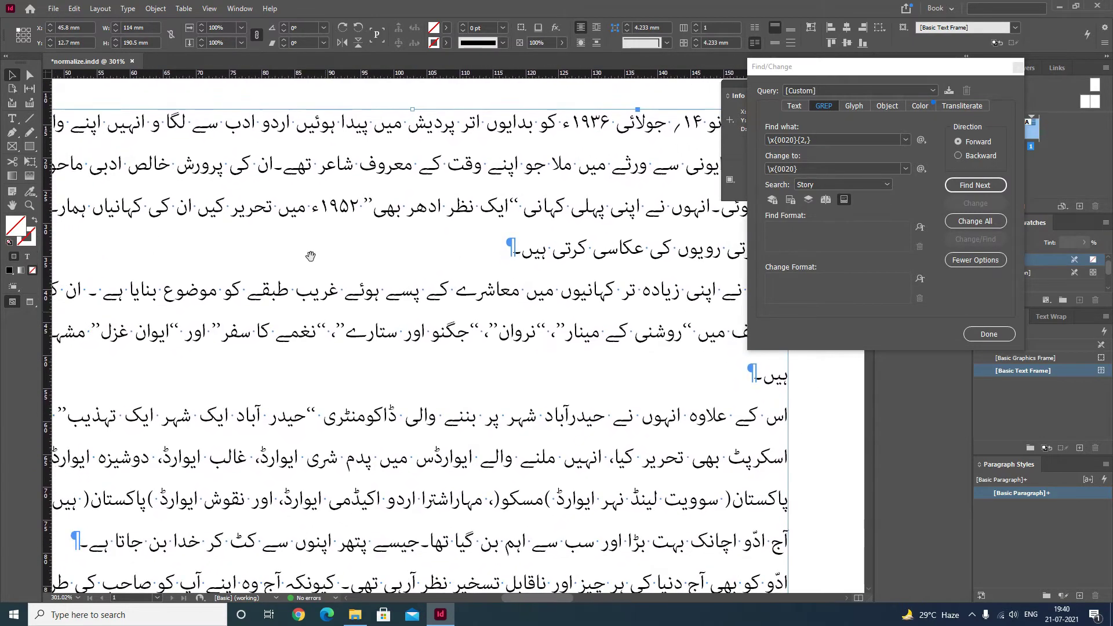
pyautogui.moveTo(215, 309); pyautogui.dragTo(319, 251)
pyautogui.moveTo(539, 471); pyautogui.dragTo(439, 321)
pyautogui.keyDown('ctrl'); pyautogui.keyDown('alt'); pyautogui.click(515, 295); pyautogui.keyUp('alt'); pyautogui.keyUp('ctrl')
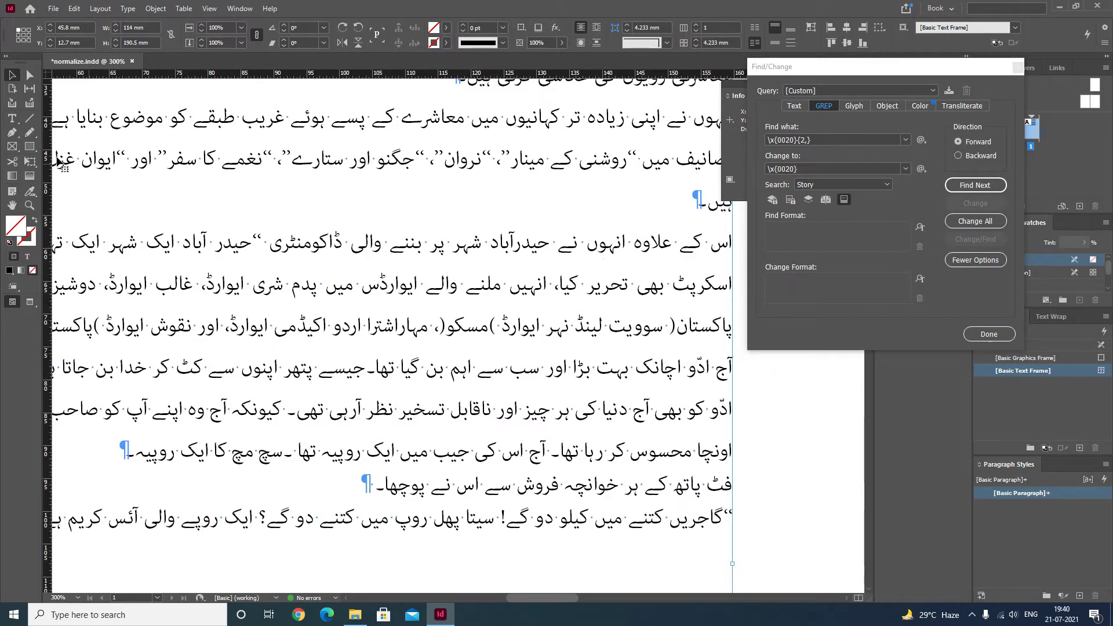
pyautogui.click(18, 121)
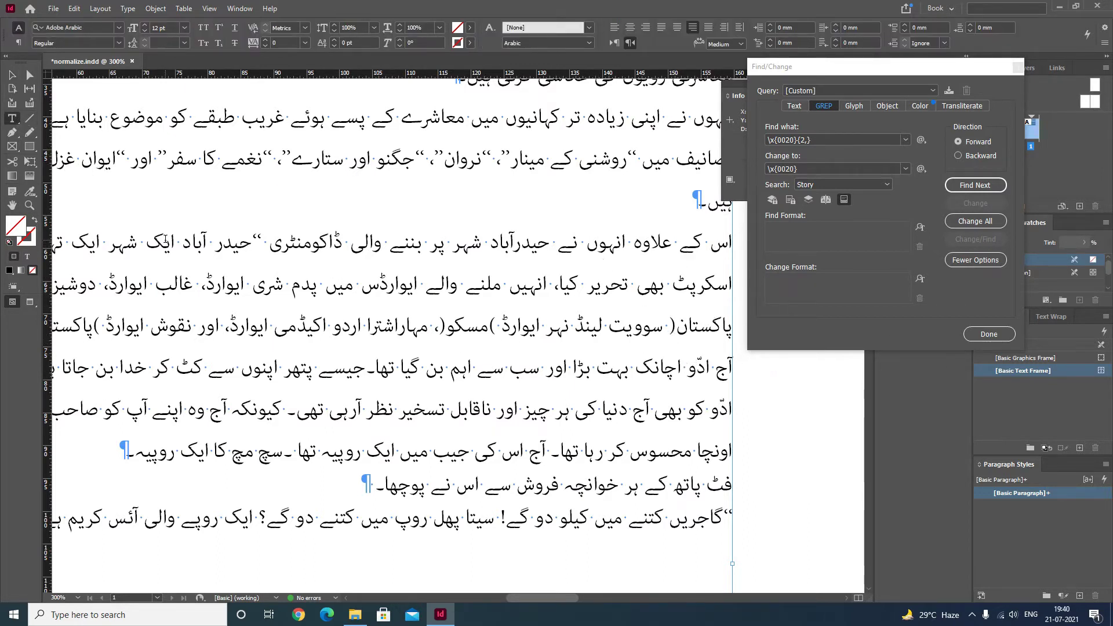
pyautogui.click(13, 76)
pyautogui.hotkey('ctrl', '-')
pyautogui.hotkey('ctrl', '-')
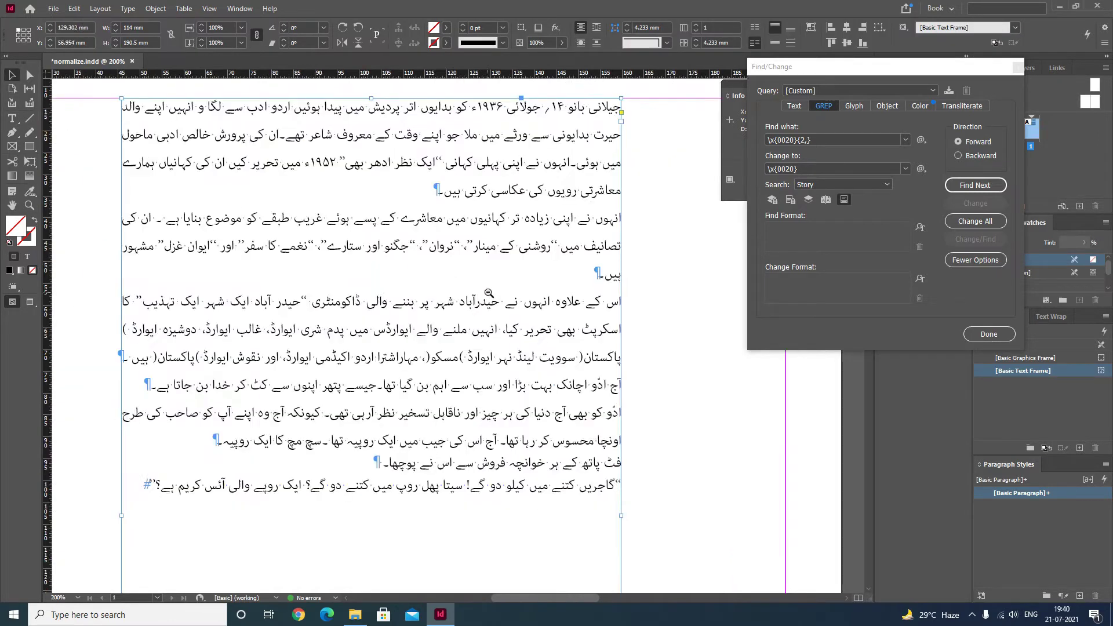
pyautogui.moveTo(187, 174); pyautogui.dragTo(588, 467)
# - Select and examine the bracketed words مسکو and پاکستان in the third paragraph, at both places where پاکستان occurs
pyautogui.click(12, 118)
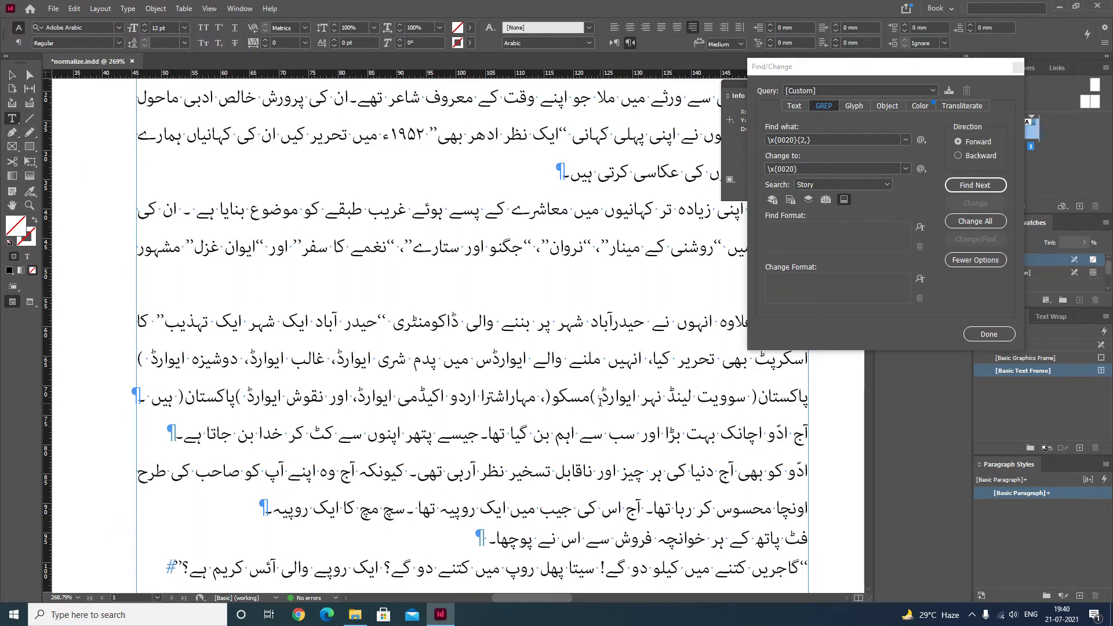
pyautogui.moveTo(603, 399); pyautogui.dragTo(545, 400)
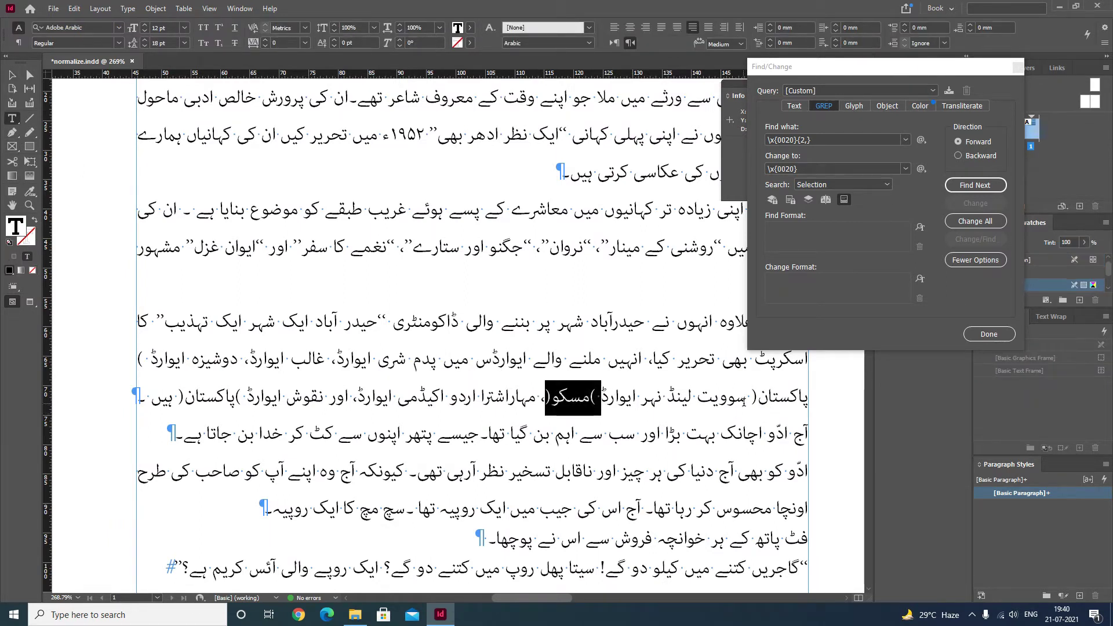
pyautogui.moveTo(153, 372); pyautogui.dragTo(747, 401)
pyautogui.scroll(-3, 651, 448)
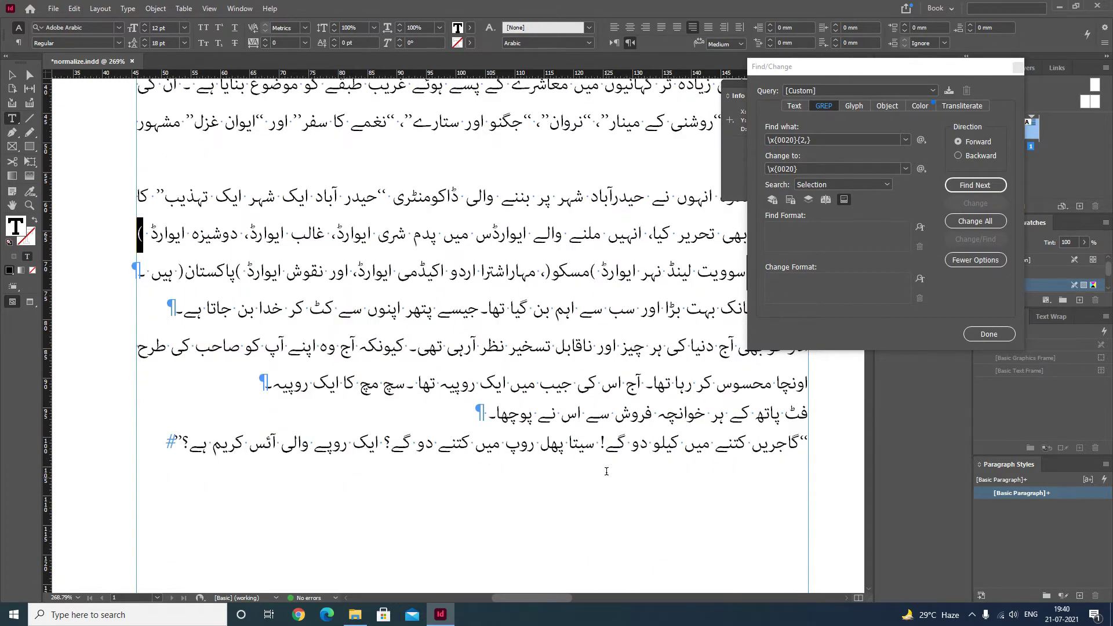
pyautogui.scroll(5, 510, 426)
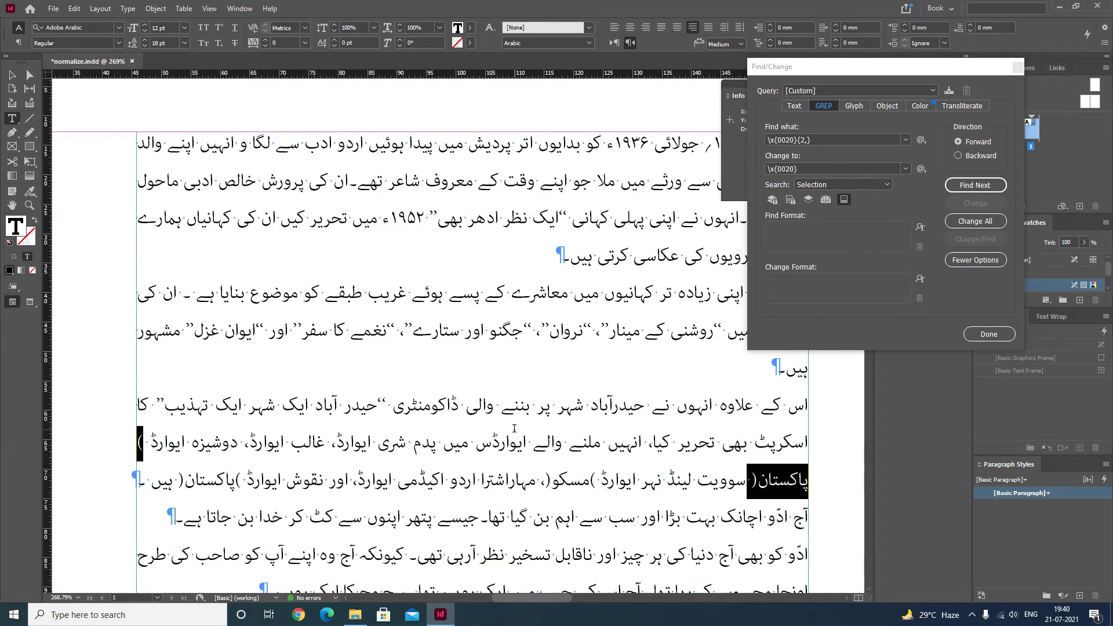
pyautogui.click(686, 488)
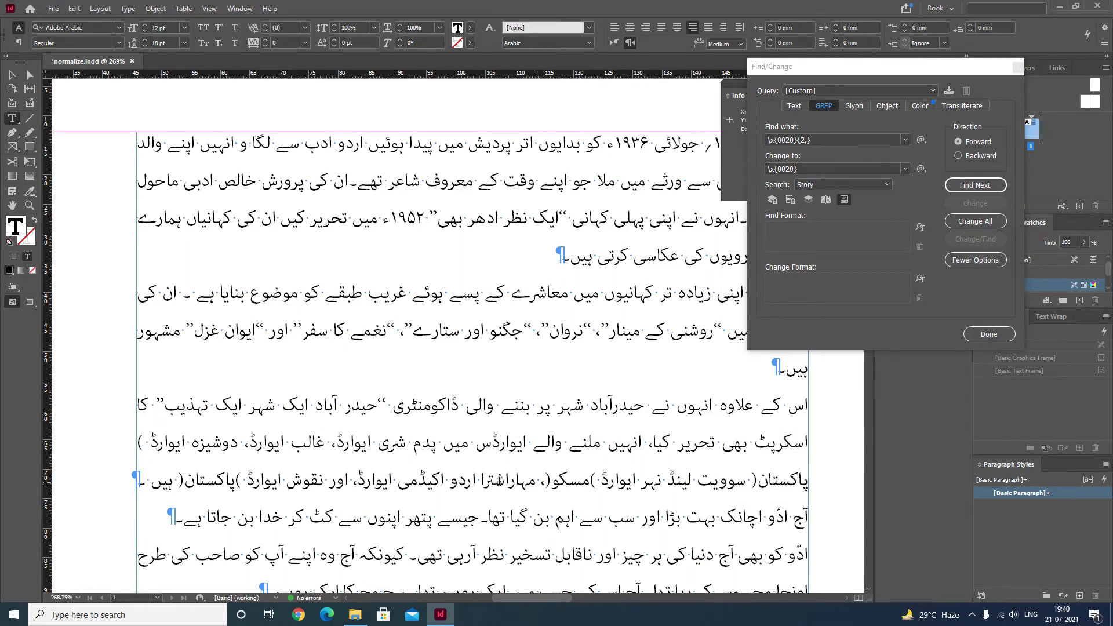
pyautogui.moveTo(244, 484); pyautogui.dragTo(179, 481)
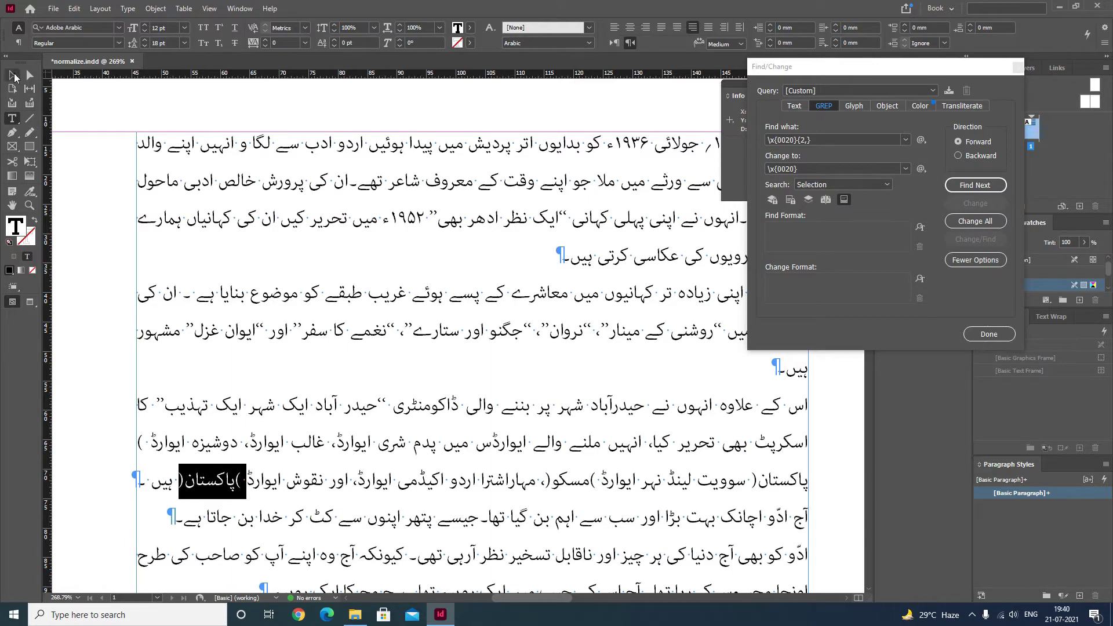
# - Check the Unicode values of the two brackets around the last پاکستان, with the Find/Change dialog moved clear of the Info panel
pyautogui.click(12, 75)
pyautogui.moveTo(627, 251); pyautogui.dragTo(562, 186)
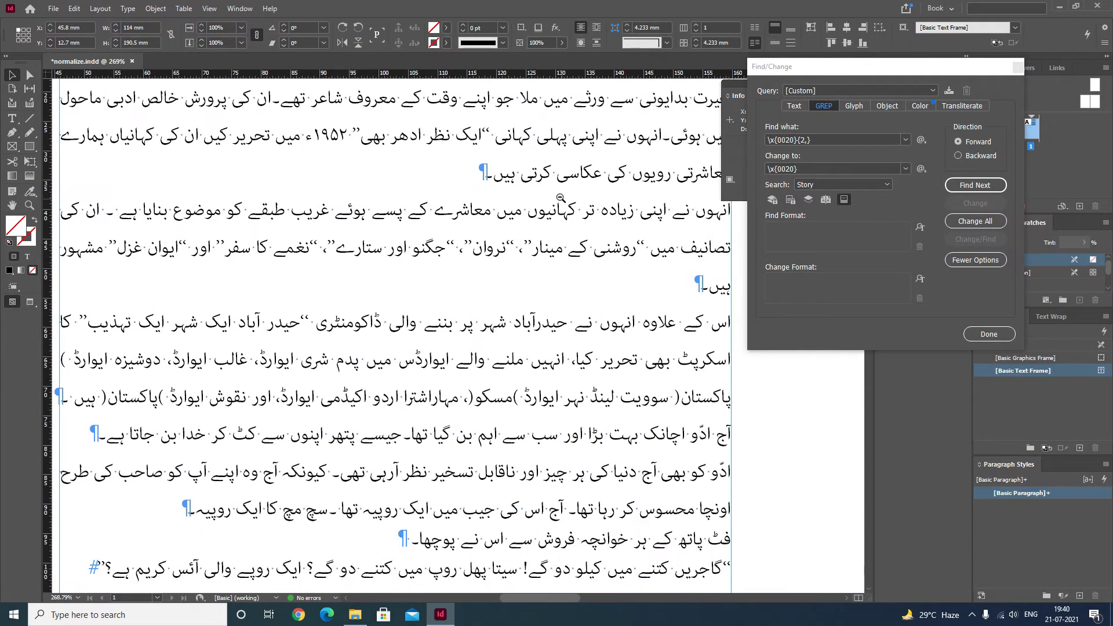
pyautogui.hotkey('ctrl', '-')
pyautogui.click(12, 119)
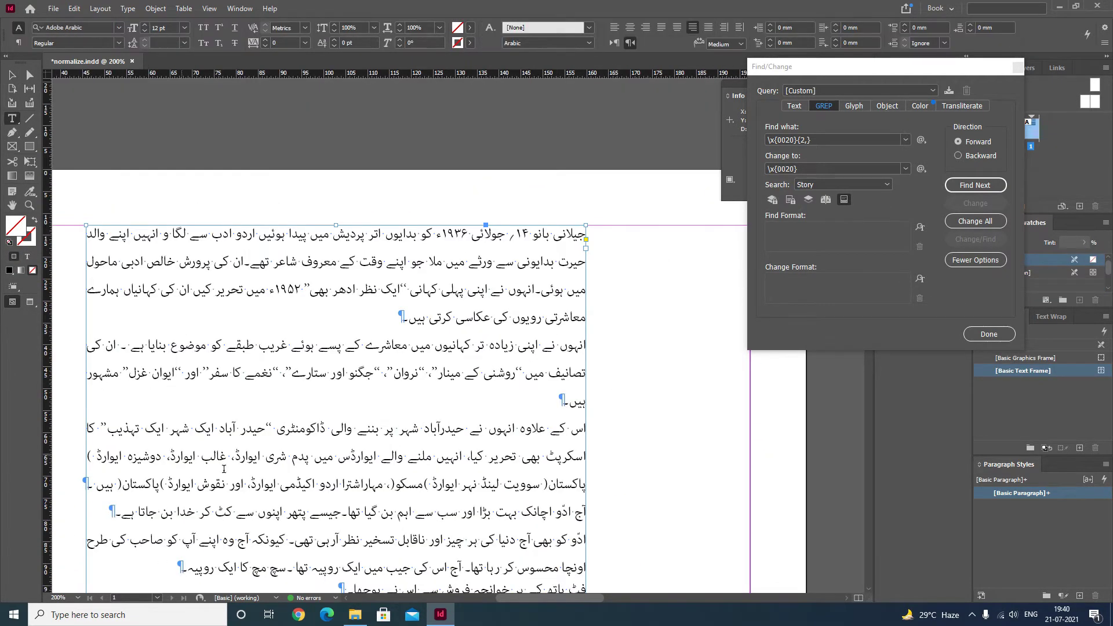
pyautogui.doubleClick(164, 490)
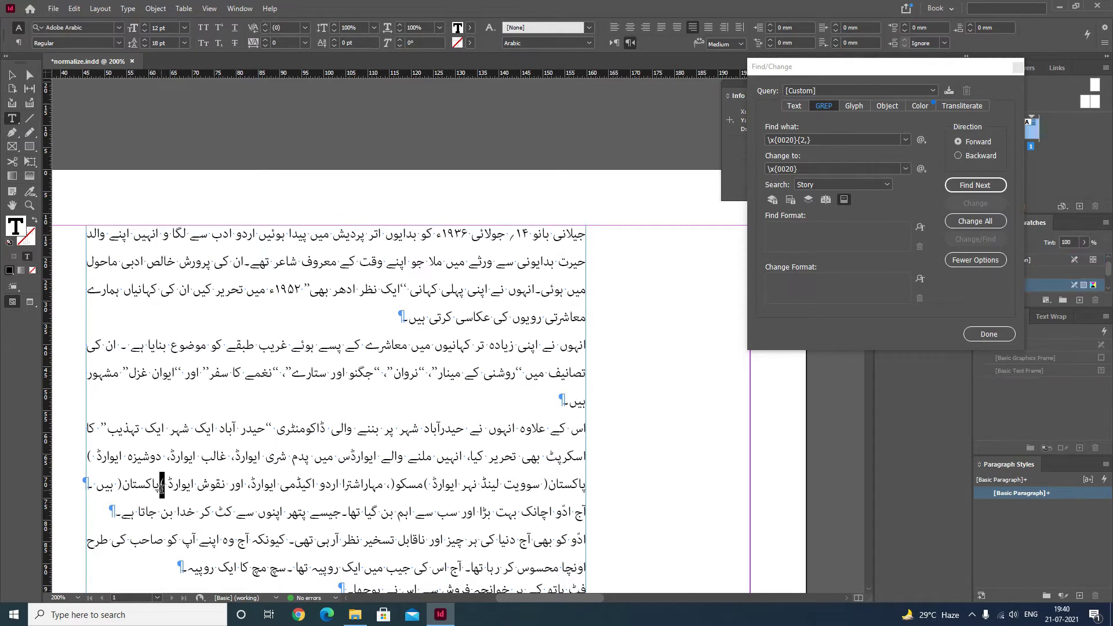
pyautogui.moveTo(890, 81); pyautogui.dragTo(894, 255)
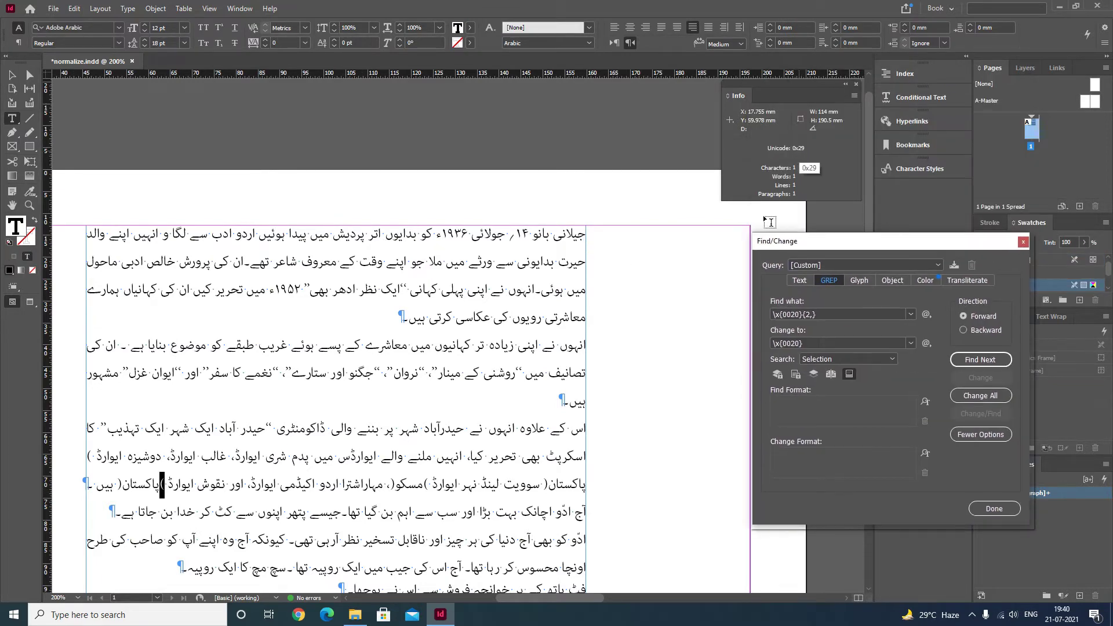
pyautogui.doubleClick(120, 485)
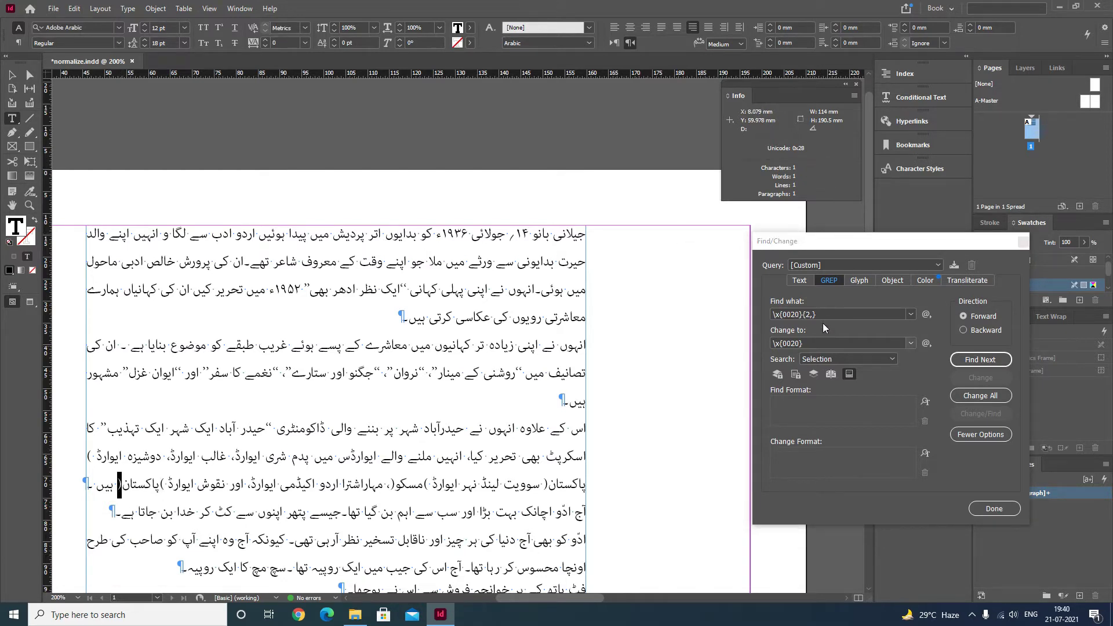
# - Enter ( as the GREP find expression and try to find it in the selection
pyautogui.click(840, 309)
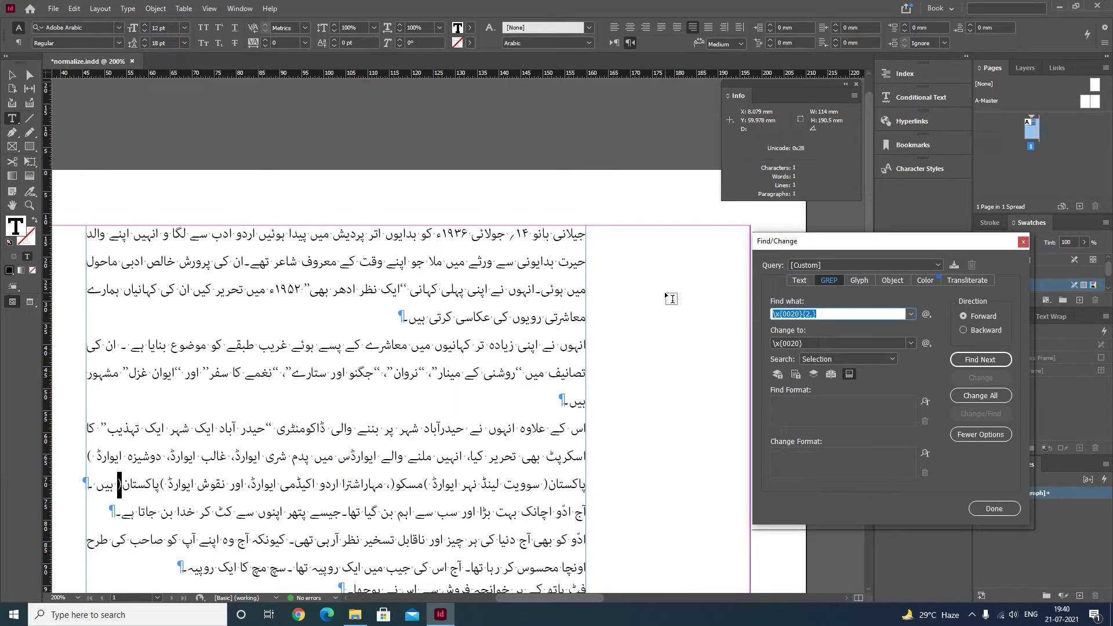
pyautogui.write('(')
pyautogui.click(997, 361)
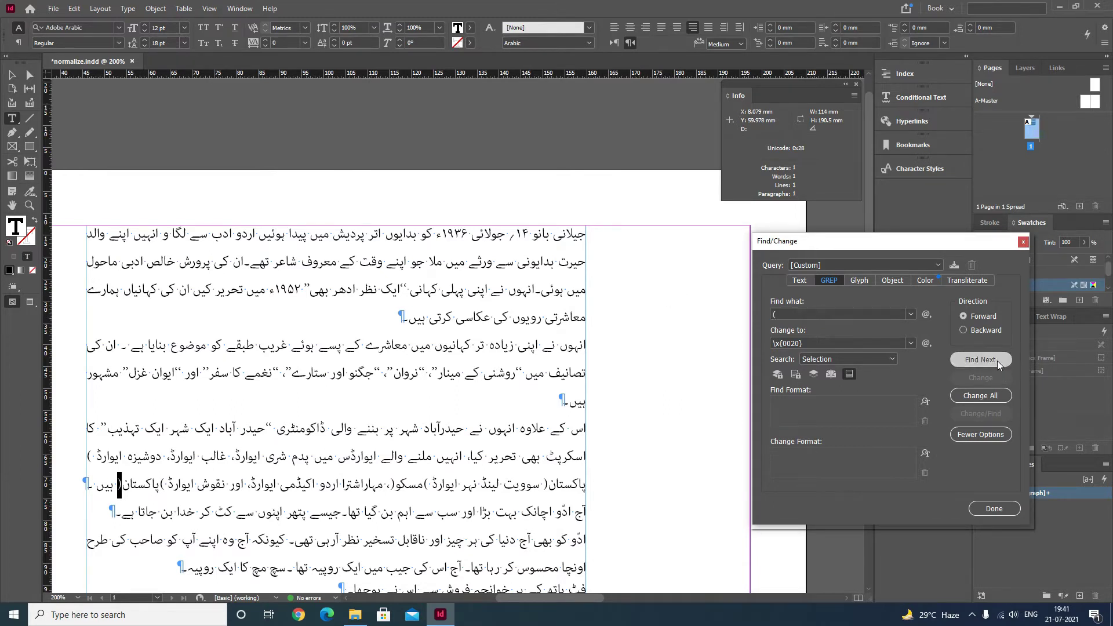
pyautogui.click(580, 321)
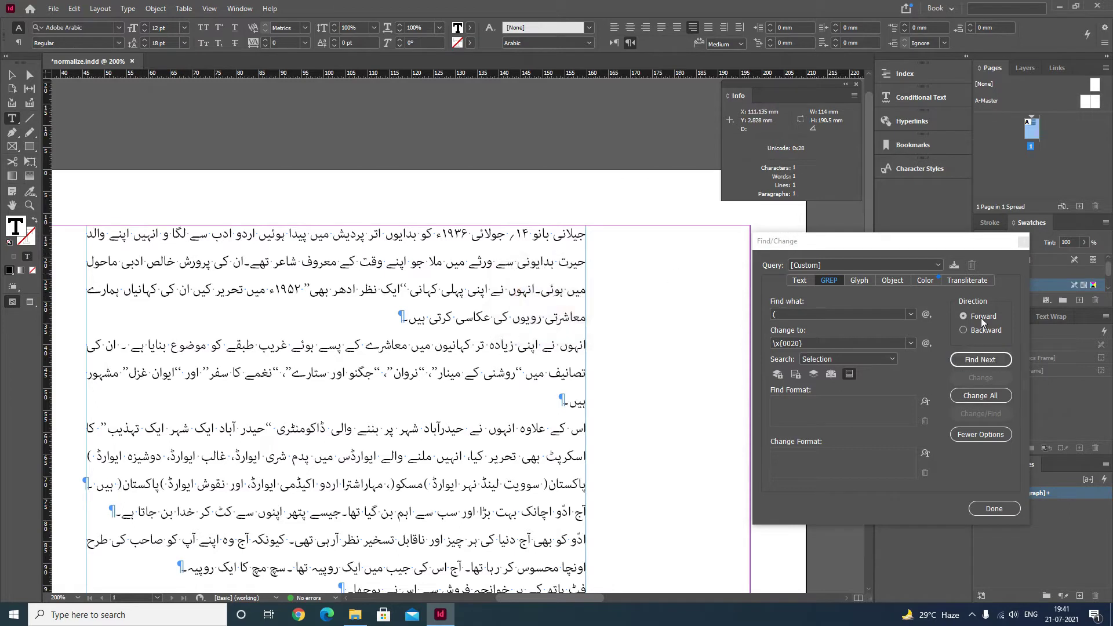
# - Check the Unicode value of the bracket before مسکو and enter \x{0029} as the GREP find expression
pyautogui.click(989, 360)
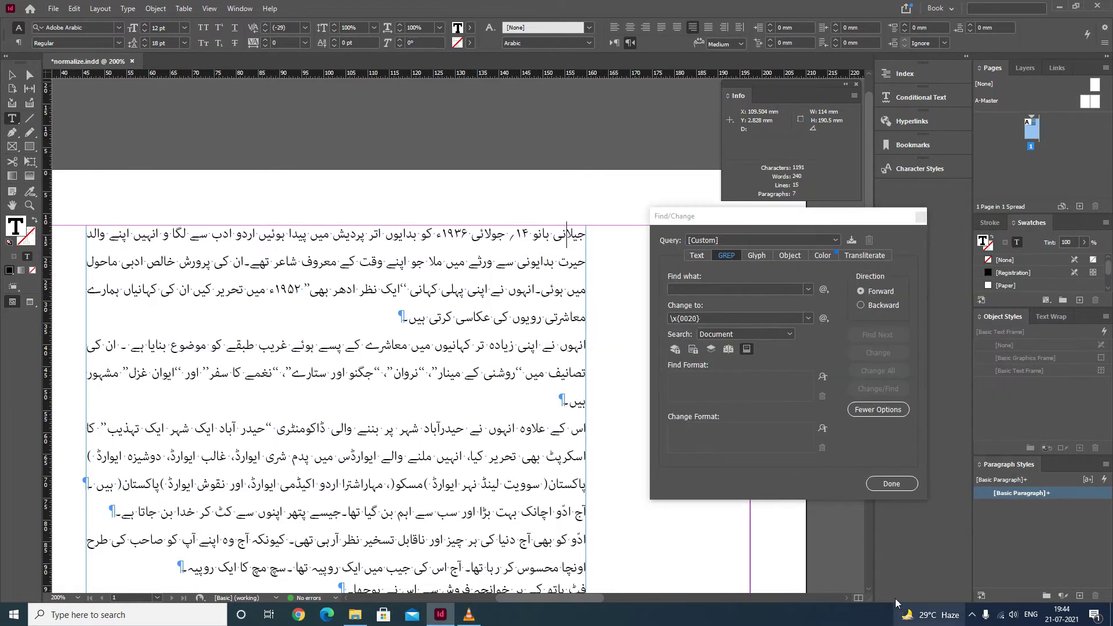
pyautogui.click(701, 290)
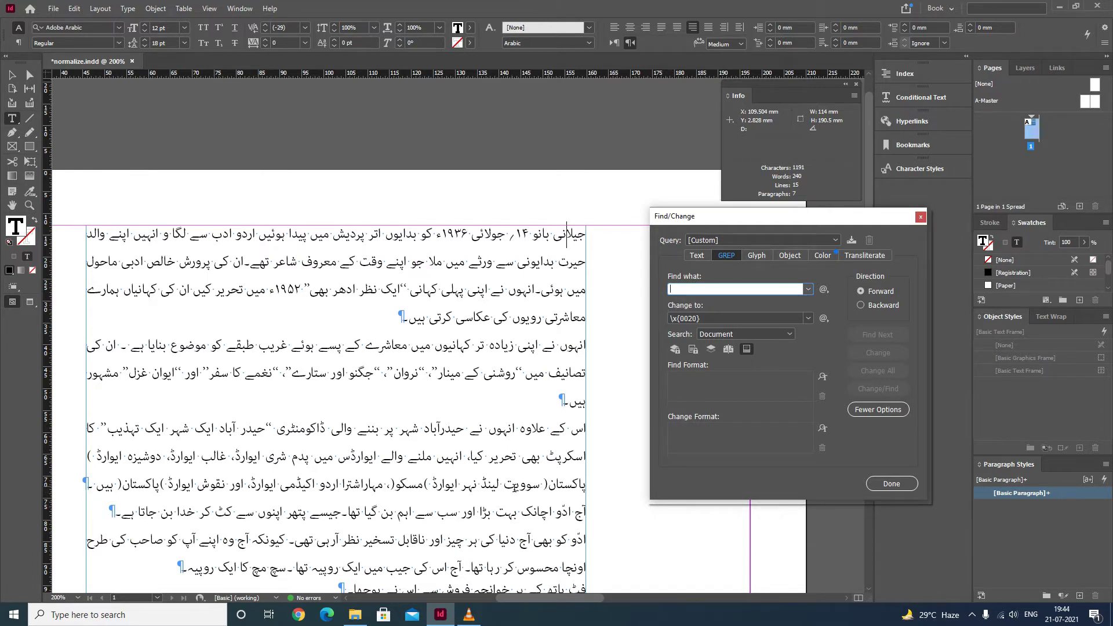
pyautogui.moveTo(430, 484); pyautogui.dragTo(422, 484)
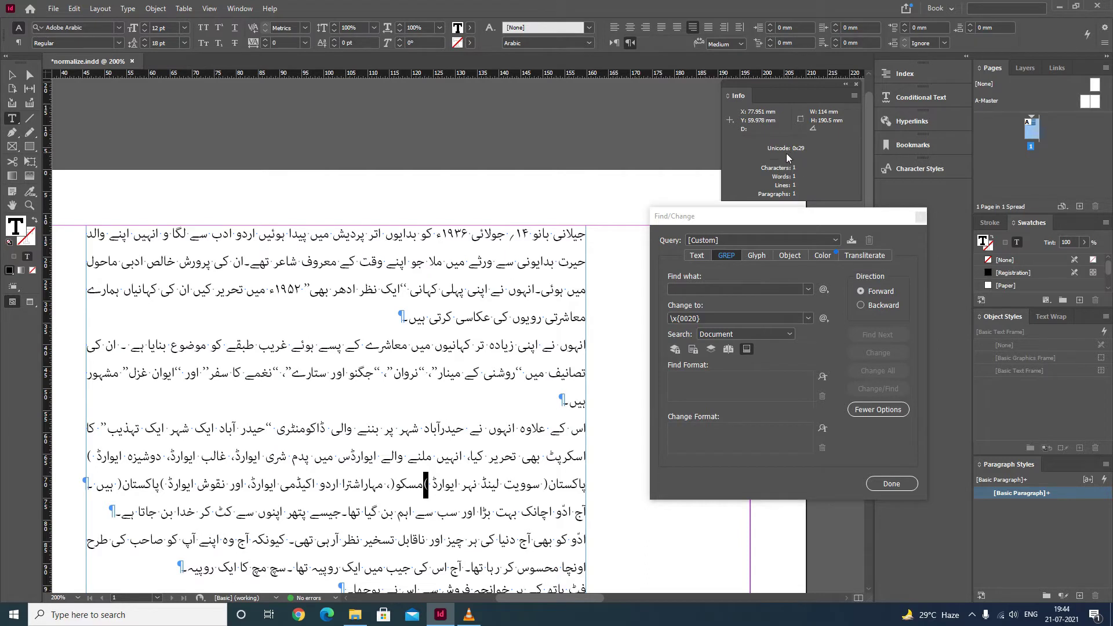
pyautogui.click(706, 289)
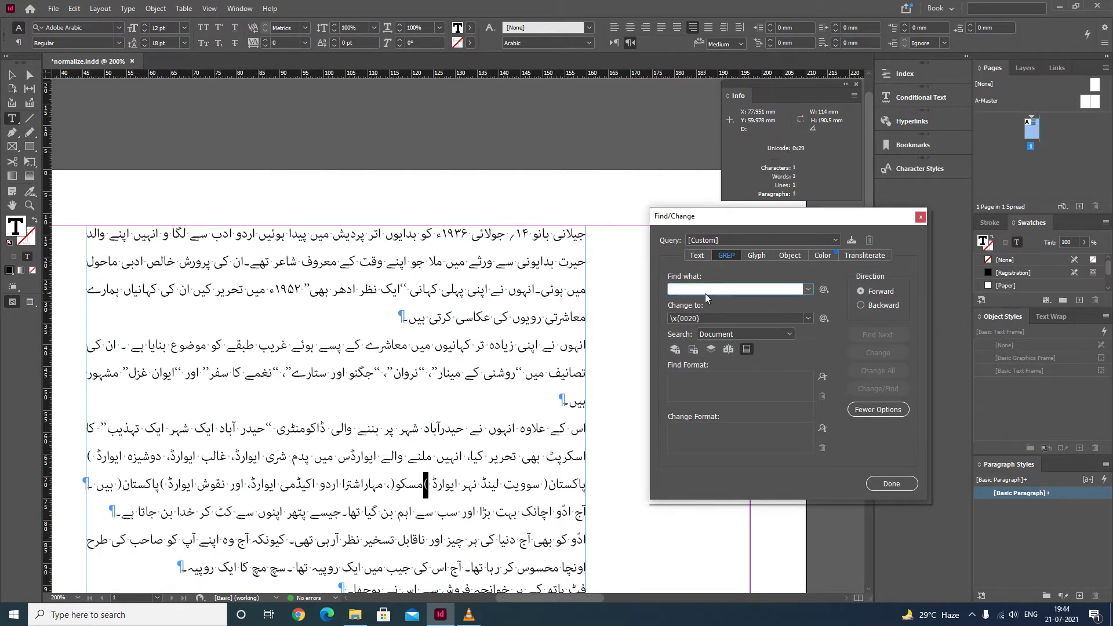
pyautogui.write('\\x{0029')
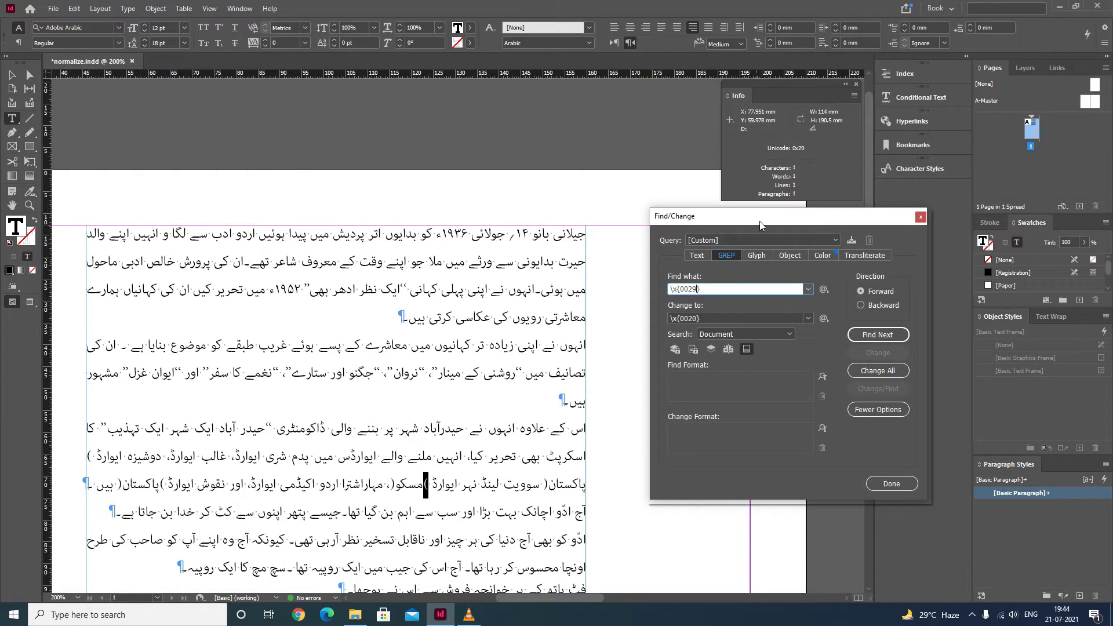
pyautogui.moveTo(761, 218); pyautogui.dragTo(767, 203)
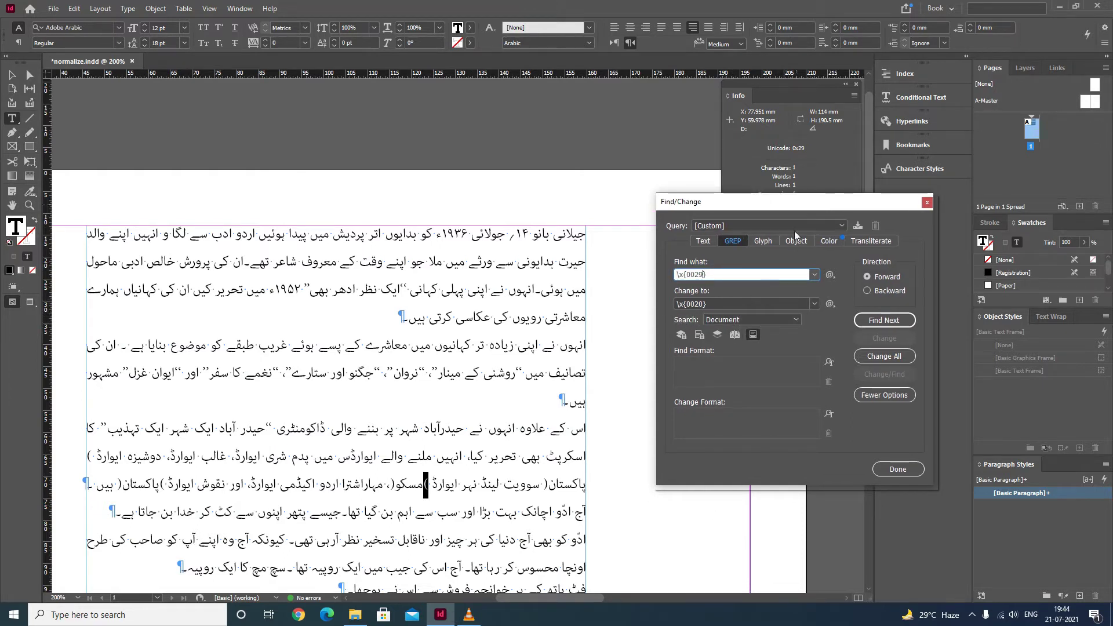
# - Step through the matches of \x{0029} in the document until the search is complete
pyautogui.click(885, 321)
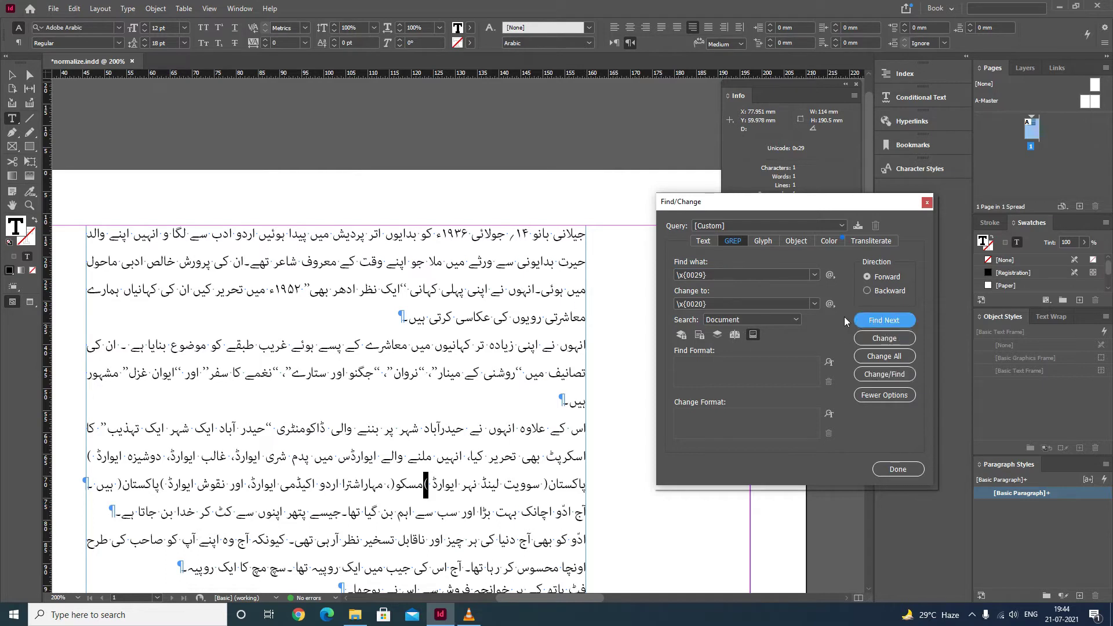
pyautogui.click(869, 322)
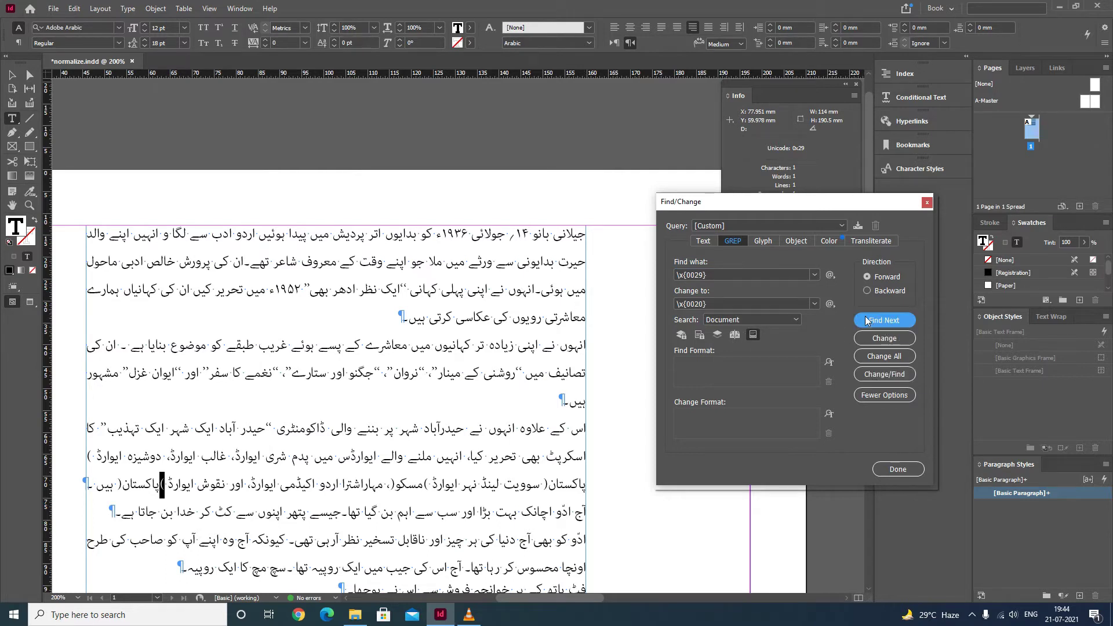
pyautogui.click(896, 322)
pyautogui.click(896, 322)
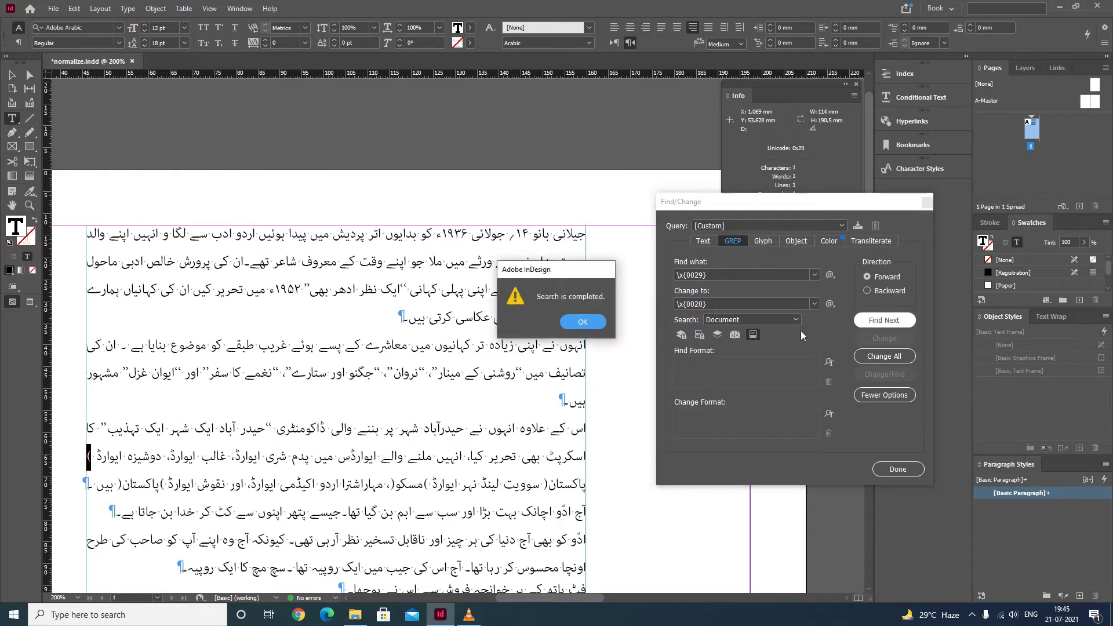
pyautogui.click(580, 321)
# - Restart from the beginning of the story and step through all \x{0029} brackets once more
pyautogui.click(574, 235)
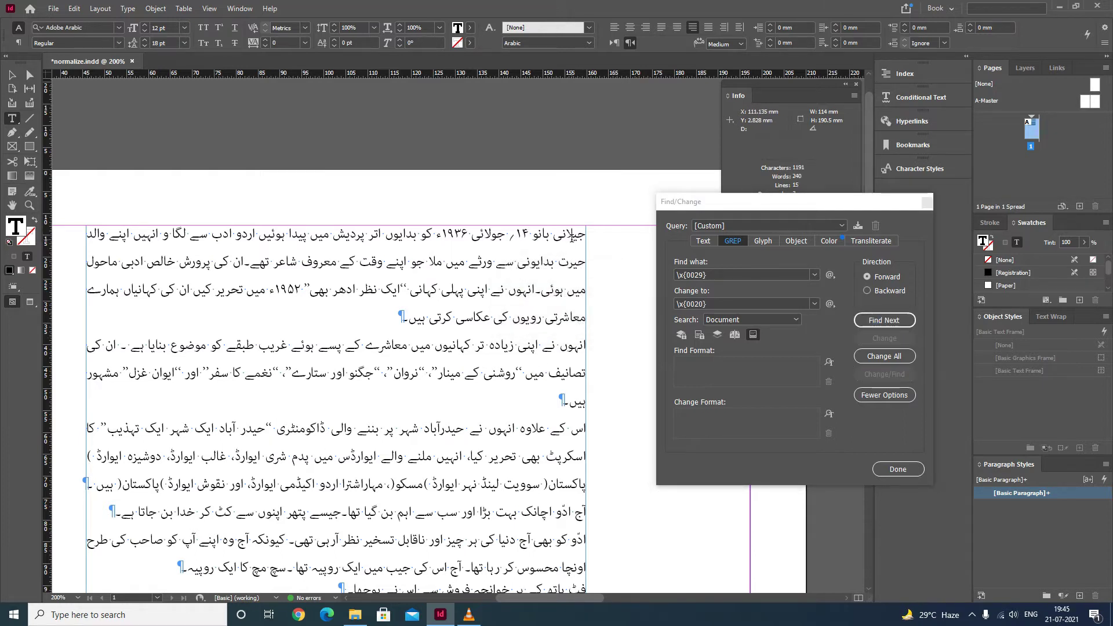
pyautogui.click(899, 323)
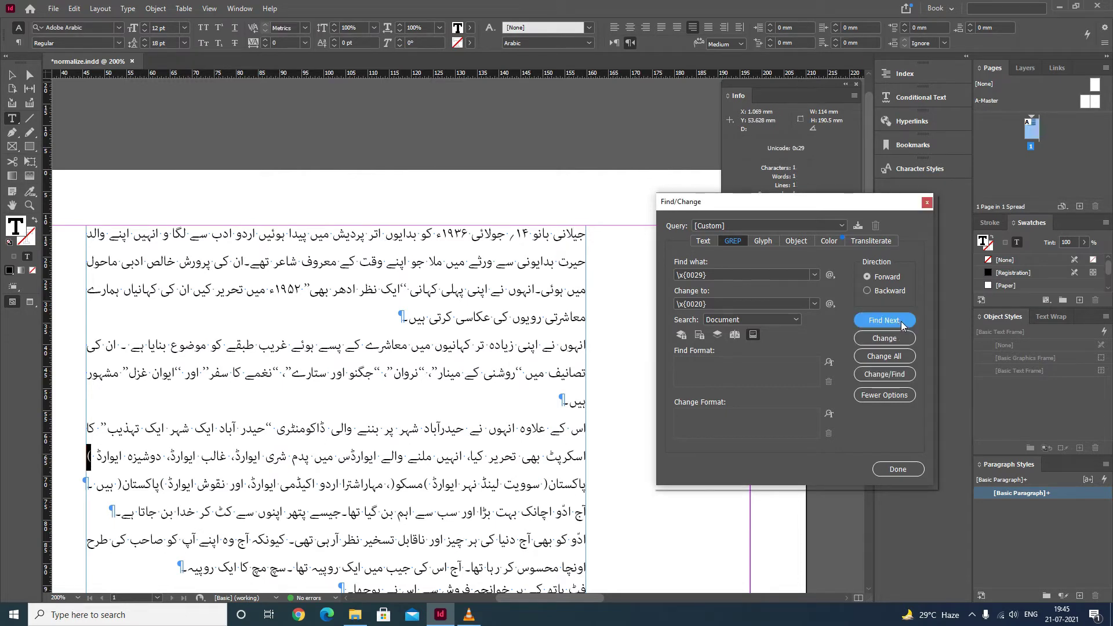
pyautogui.click(901, 323)
pyautogui.click(902, 322)
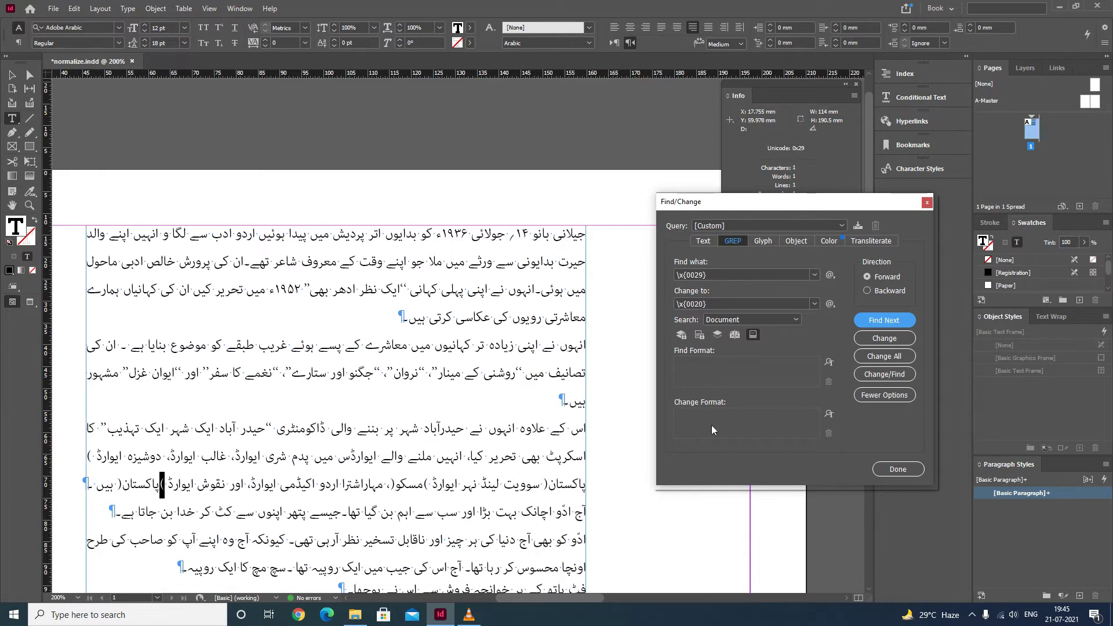
pyautogui.click(903, 320)
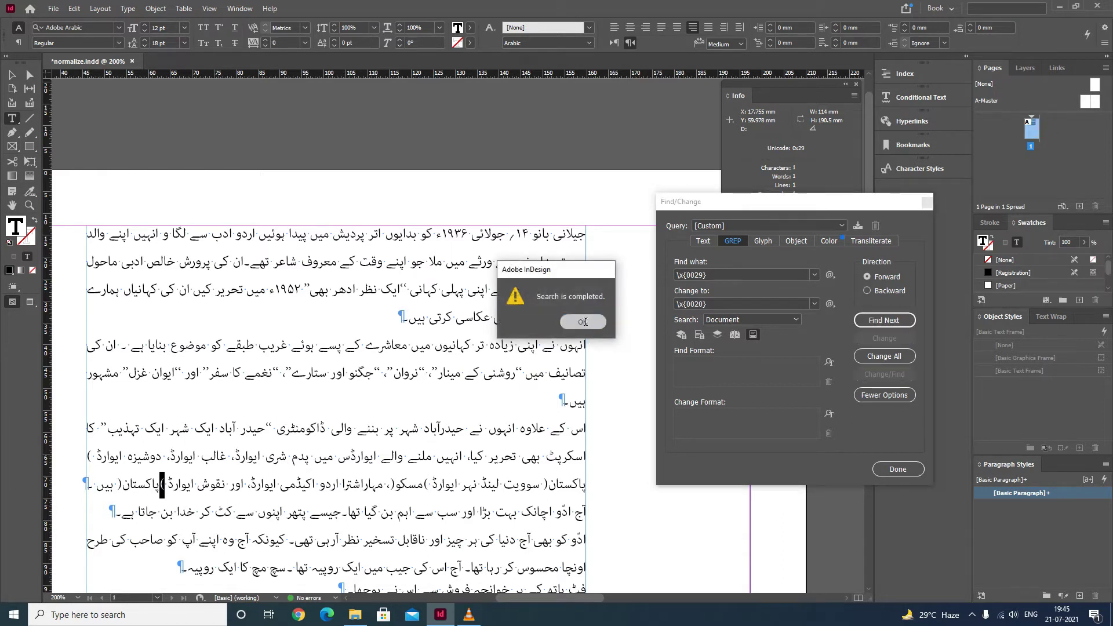
pyautogui.click(585, 322)
# - Enclose the bracket code in parentheses so the find expression reads (\x{0029})
pyautogui.click(719, 273)
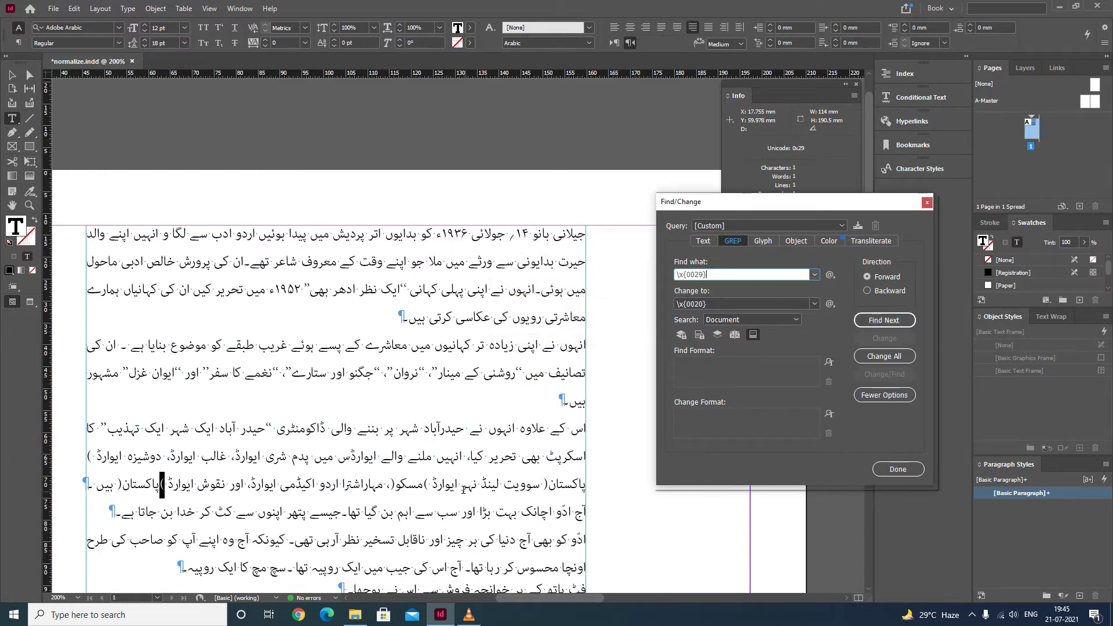
pyautogui.moveTo(428, 486)
pyautogui.mouseDown()
pyautogui.moveTo(383, 486)
pyautogui.moveTo(428, 486)
pyautogui.moveTo(418, 487)
pyautogui.mouseUp()
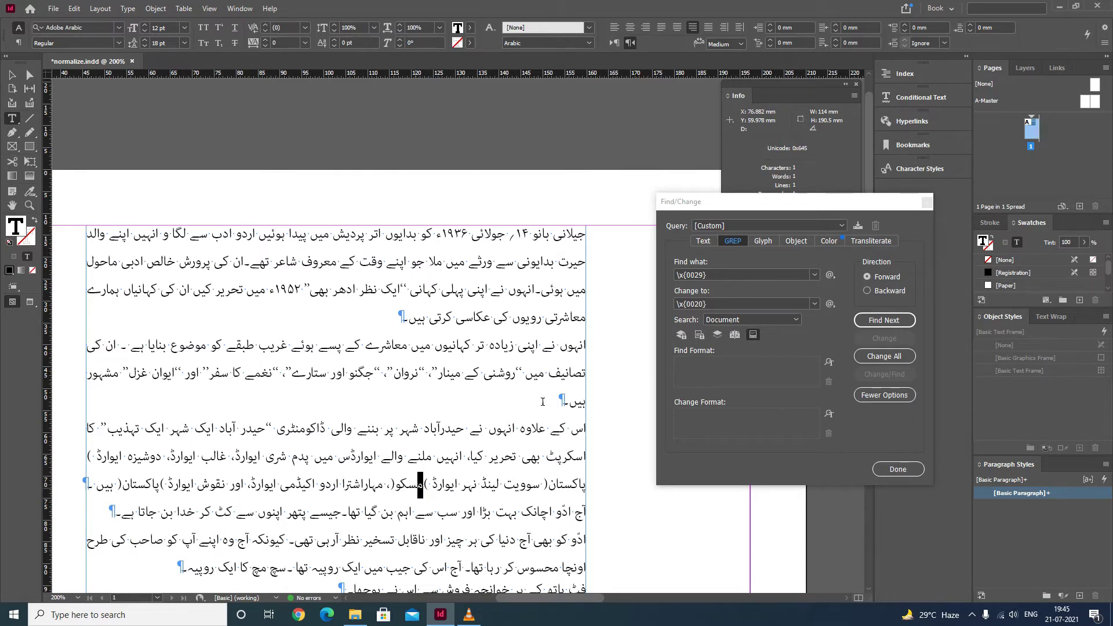
pyautogui.click(729, 274)
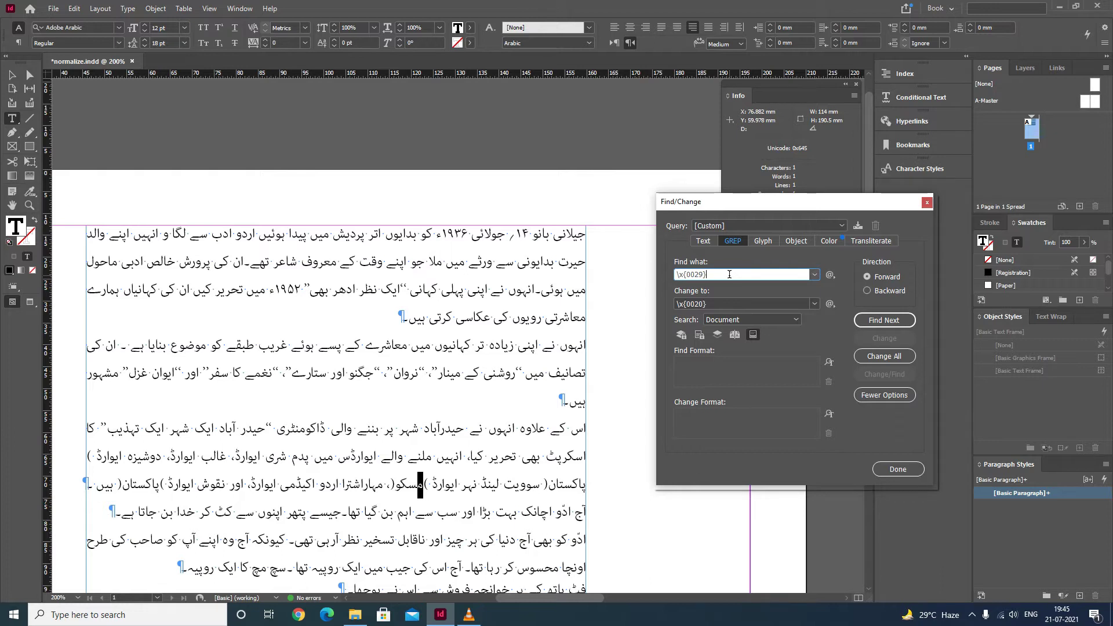
pyautogui.write(')')
pyautogui.press('Home')
pyautogui.write('(')
# - Step through the matches of the grouped expression (\x{0029}) until the search is complete
pyautogui.click(885, 356)
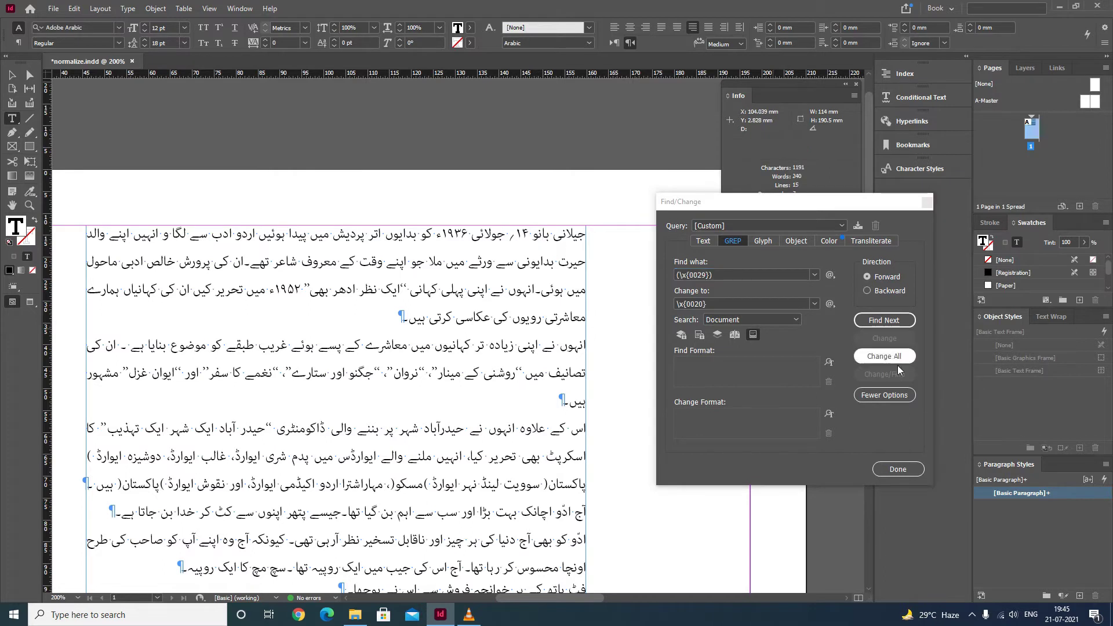
pyautogui.click(900, 321)
pyautogui.click(901, 323)
pyautogui.click(902, 324)
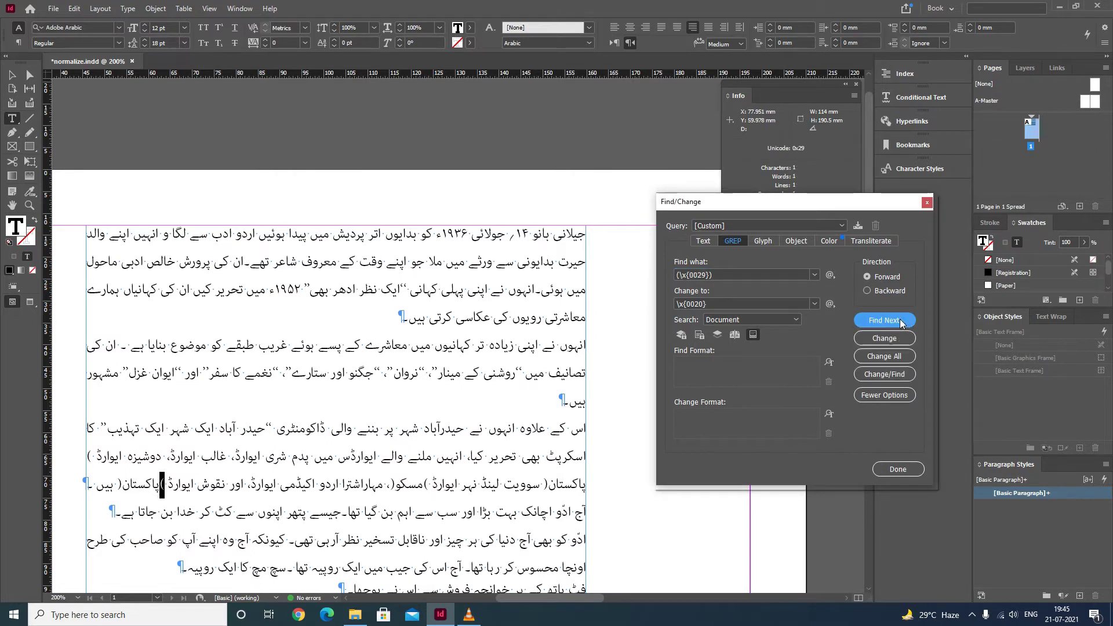
pyautogui.click(902, 323)
pyautogui.click(569, 322)
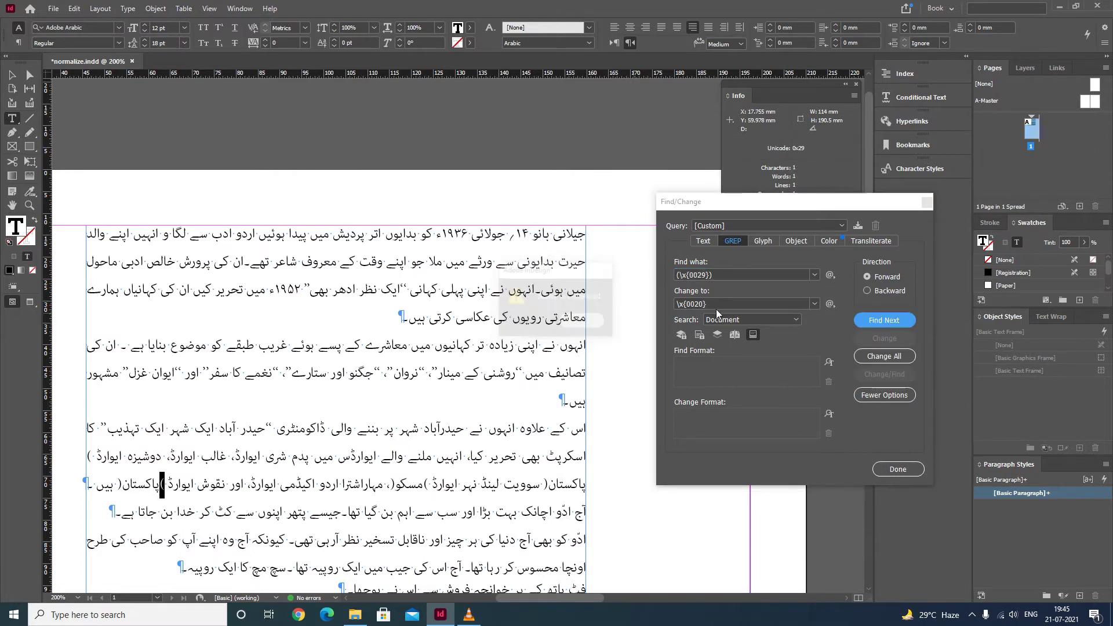
# - Mark مسکو and the words before its bracket for comparison, and add a period after the group in the find expression
pyautogui.click(719, 276)
pyautogui.click(733, 276)
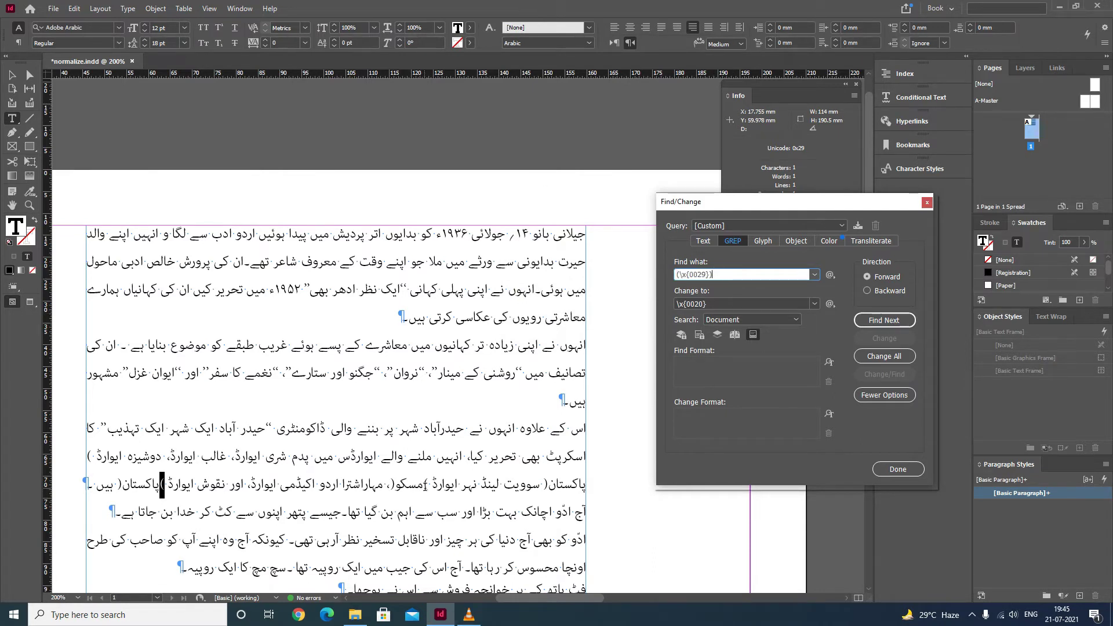
pyautogui.moveTo(425, 486); pyautogui.dragTo(395, 486)
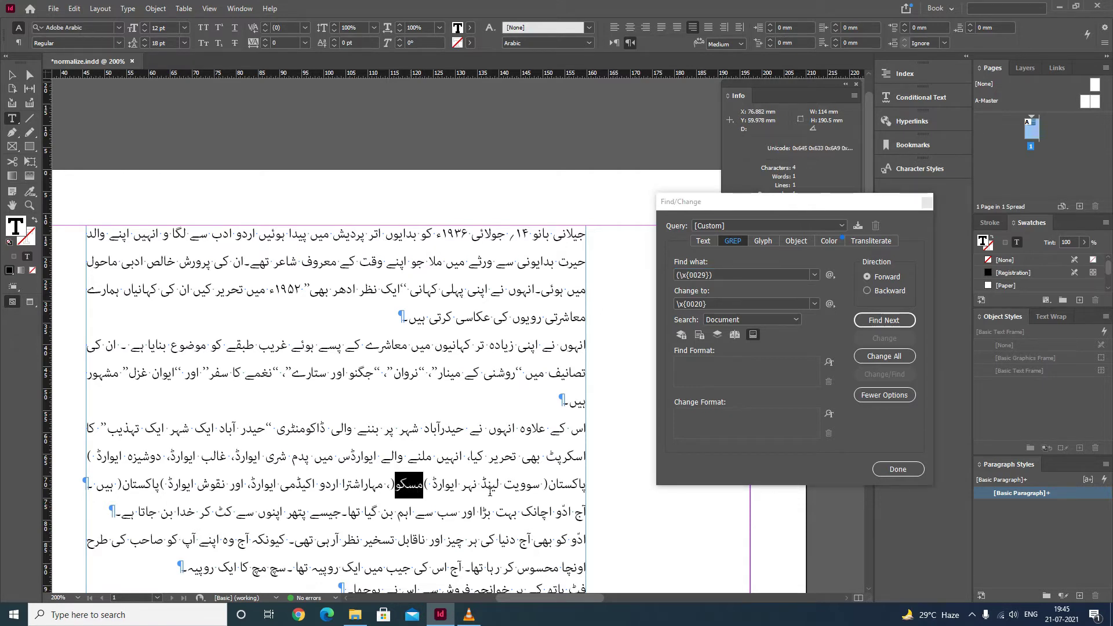
pyautogui.moveTo(541, 486); pyautogui.dragTo(434, 485)
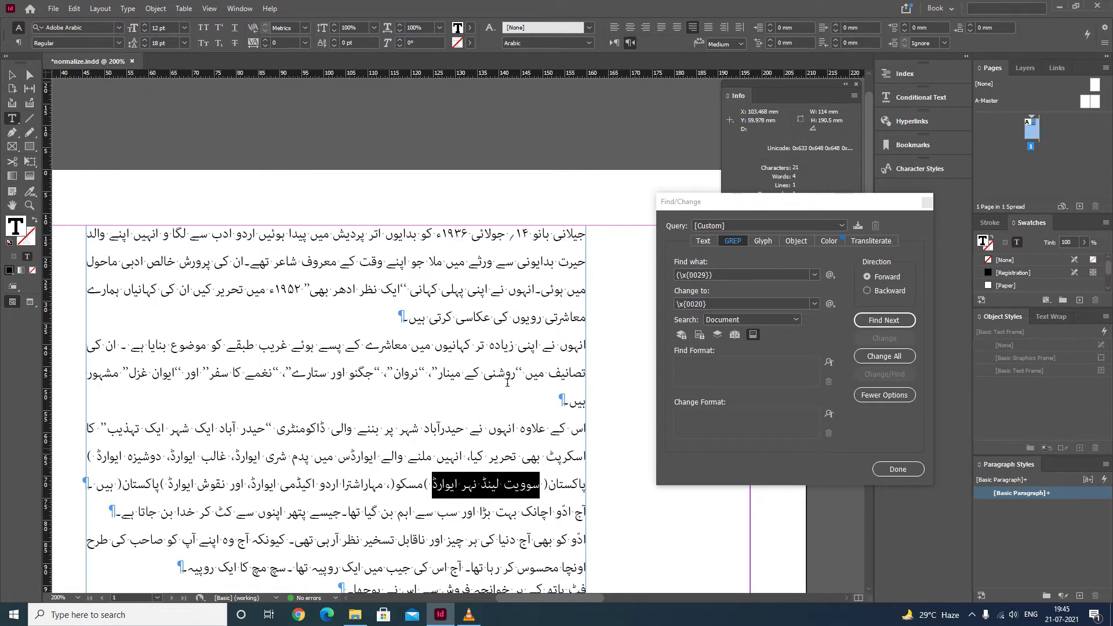
pyautogui.click(746, 276)
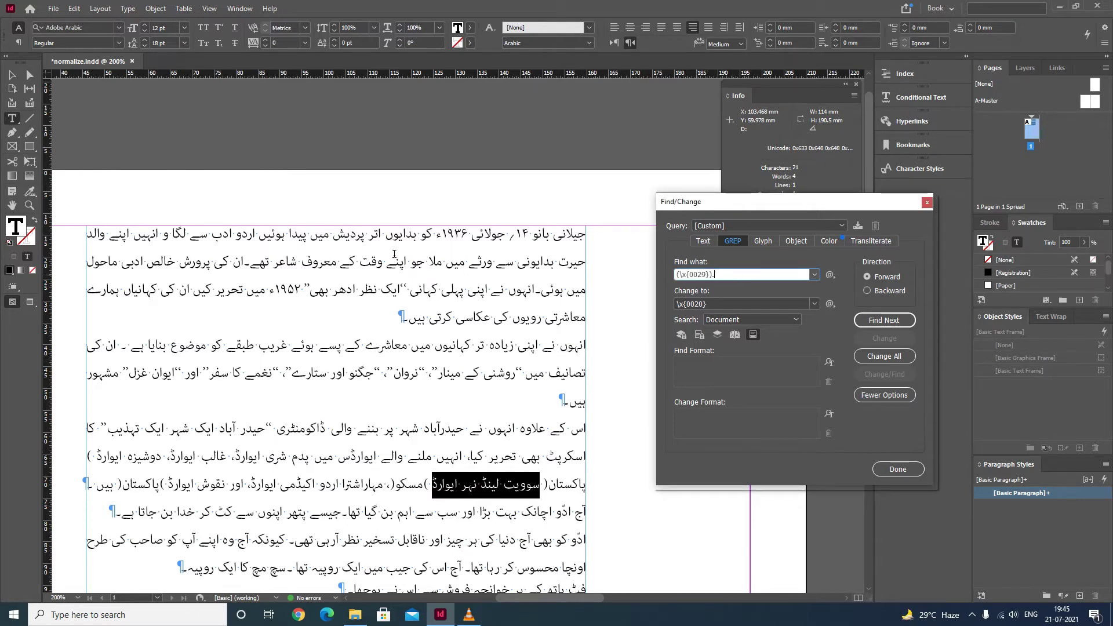
# - From the start of the story, step through each bracket matched together with its following character
pyautogui.click(576, 234)
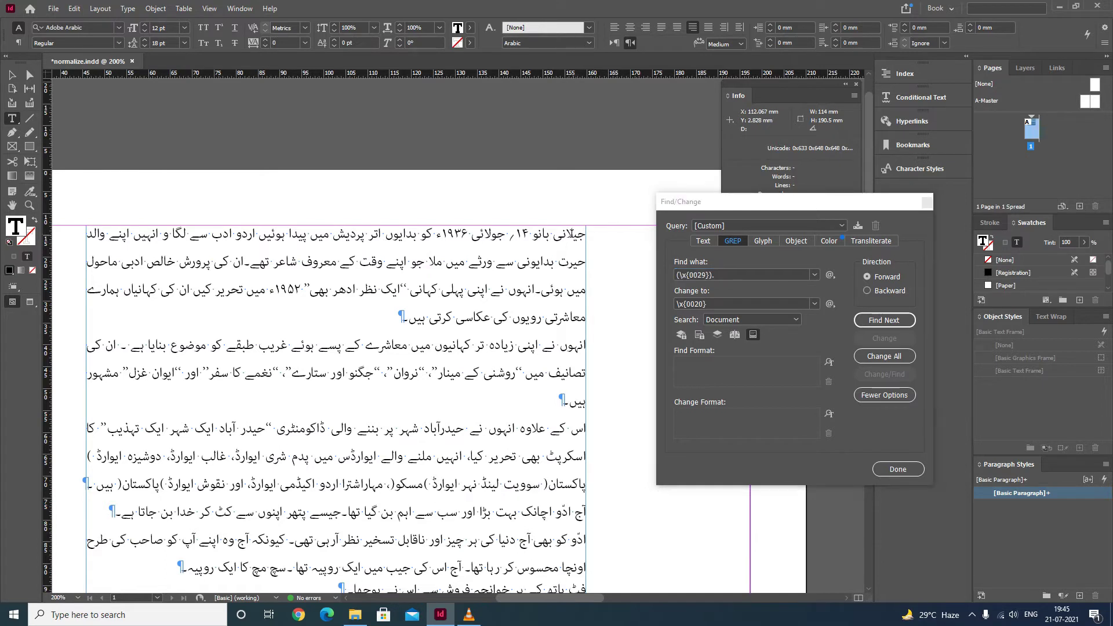
pyautogui.click(729, 279)
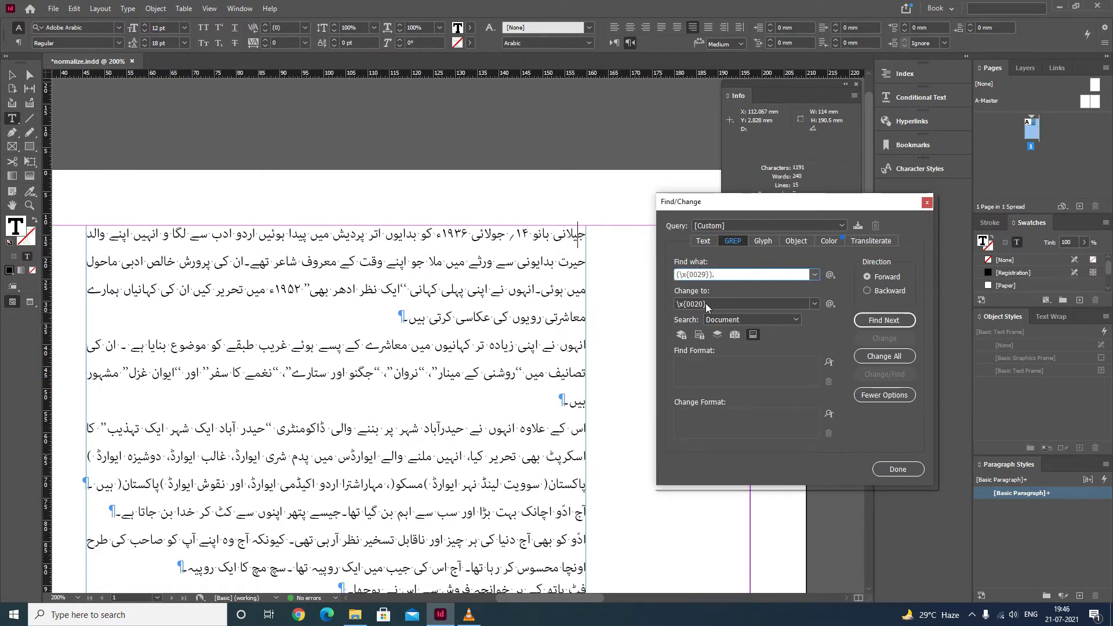
pyautogui.click(897, 321)
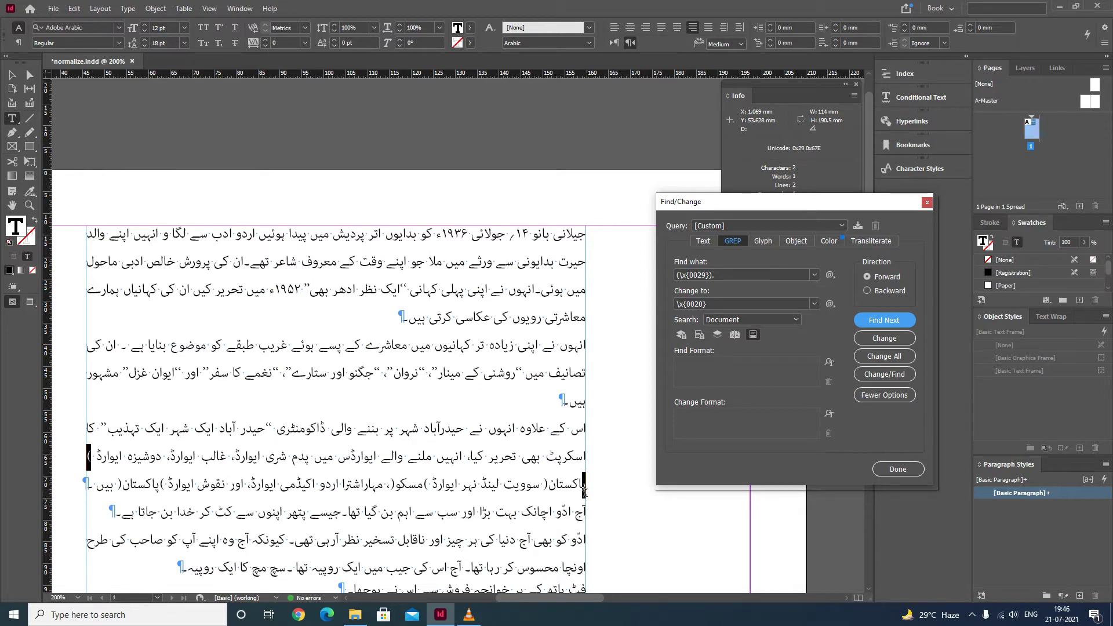
pyautogui.click(896, 321)
pyautogui.click(885, 320)
pyautogui.click(885, 321)
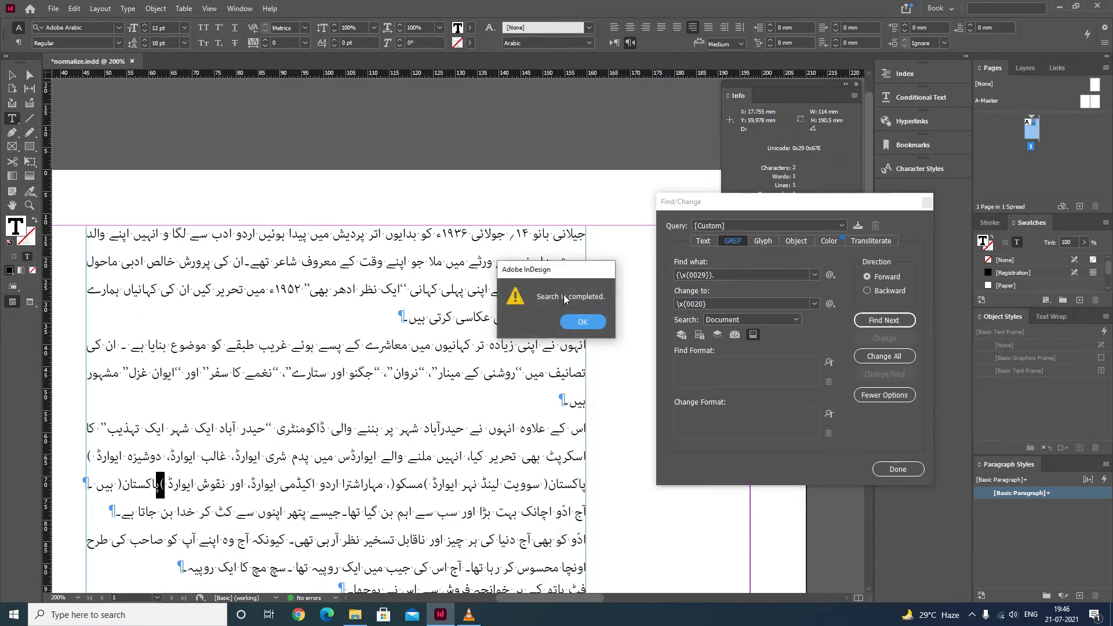
pyautogui.click(582, 322)
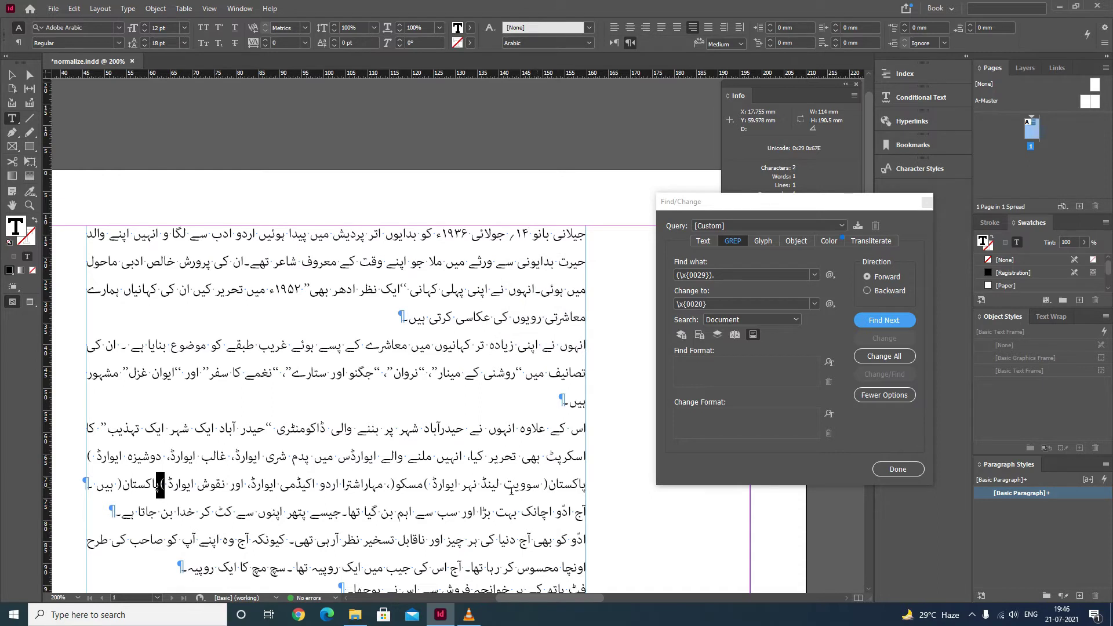
# - Select the bracket before مسکو together with the word's first letter to examine the matched pair
pyautogui.moveTo(422, 489)
pyautogui.mouseDown()
pyautogui.moveTo(392, 486)
pyautogui.moveTo(429, 485)
pyautogui.moveTo(418, 487)
pyautogui.mouseUp()
pyautogui.click(422, 491)
pyautogui.click(430, 485)
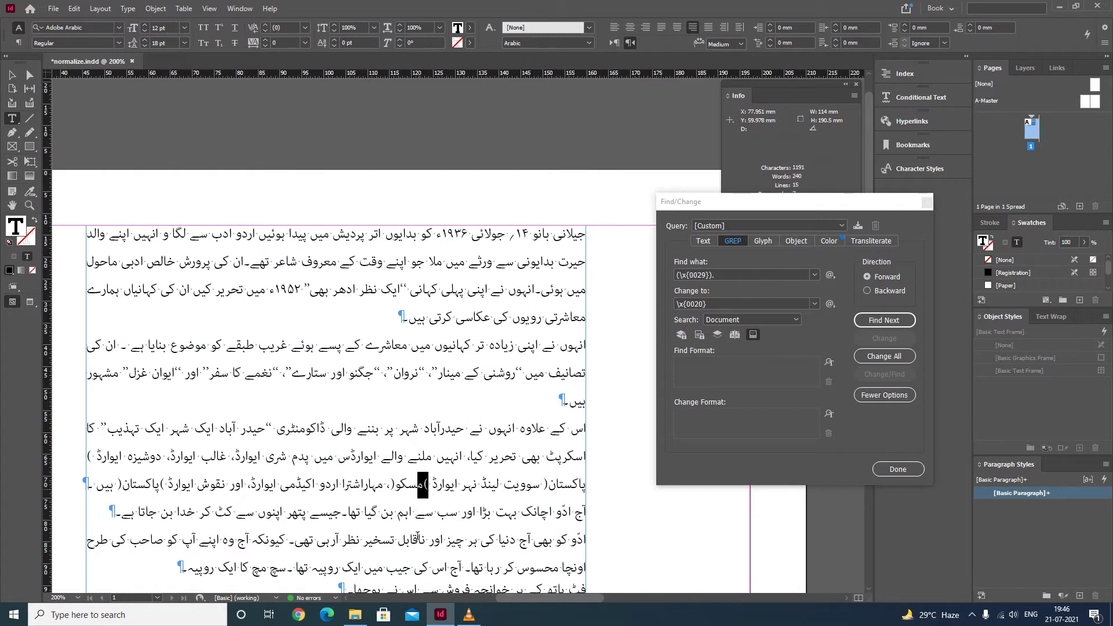
# - Append + to make the find expression (\x{0029}).+ and find its first match from the start of the story
pyautogui.click(732, 274)
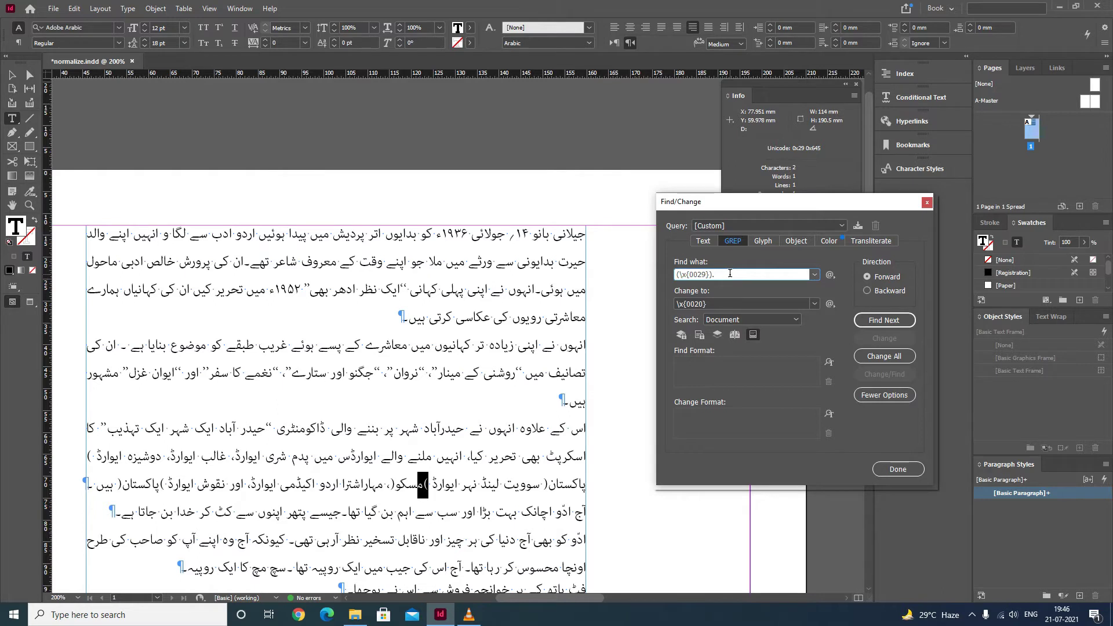
pyautogui.write('+')
pyautogui.doubleClick(717, 276)
pyautogui.click(726, 277)
pyautogui.press('Right')
pyautogui.hotkey('shift', 'Right')
pyautogui.click(571, 235)
pyautogui.click(884, 321)
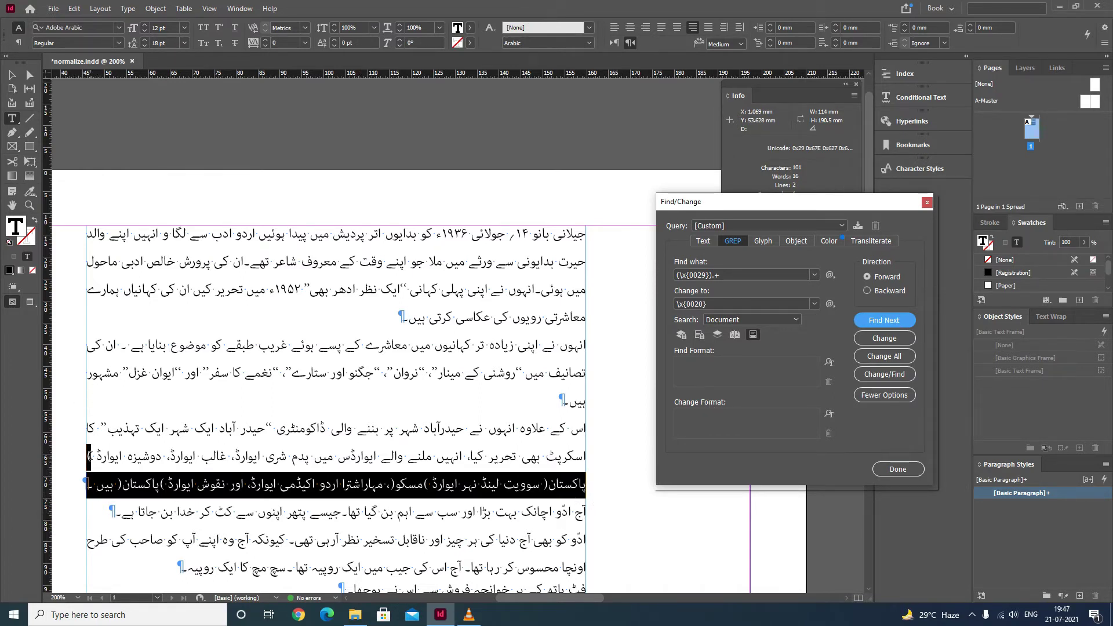
# - Check the bracket and line covered by the match, and group the wildcard so the find expression reads (\x{0029})(.+)
pyautogui.moveTo(91, 457); pyautogui.dragTo(86, 457)
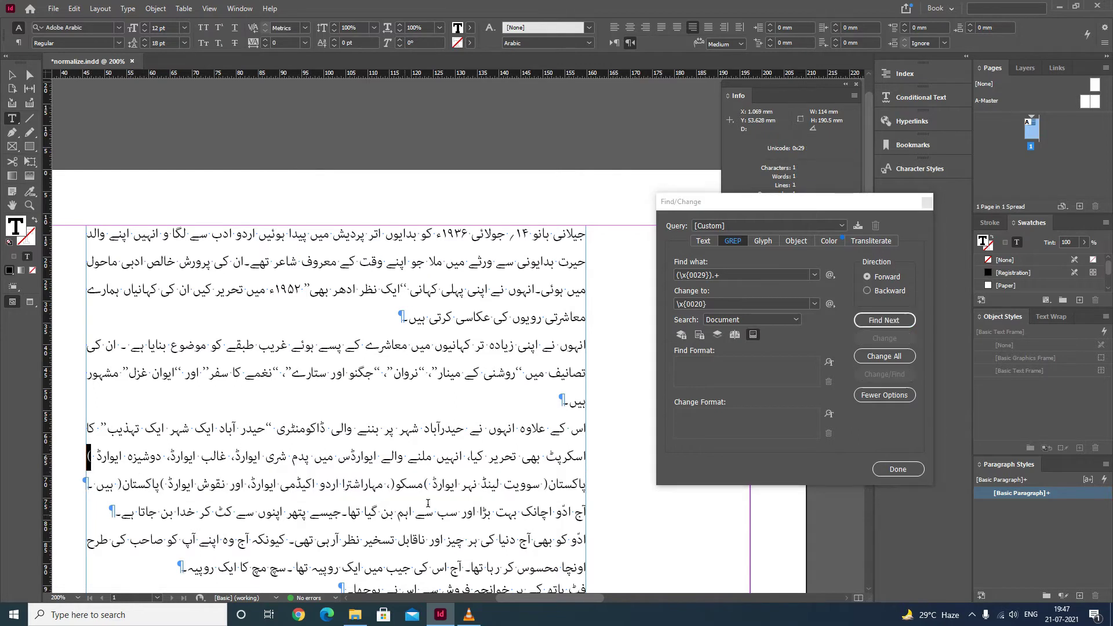
pyautogui.moveTo(581, 490); pyautogui.dragTo(92, 485)
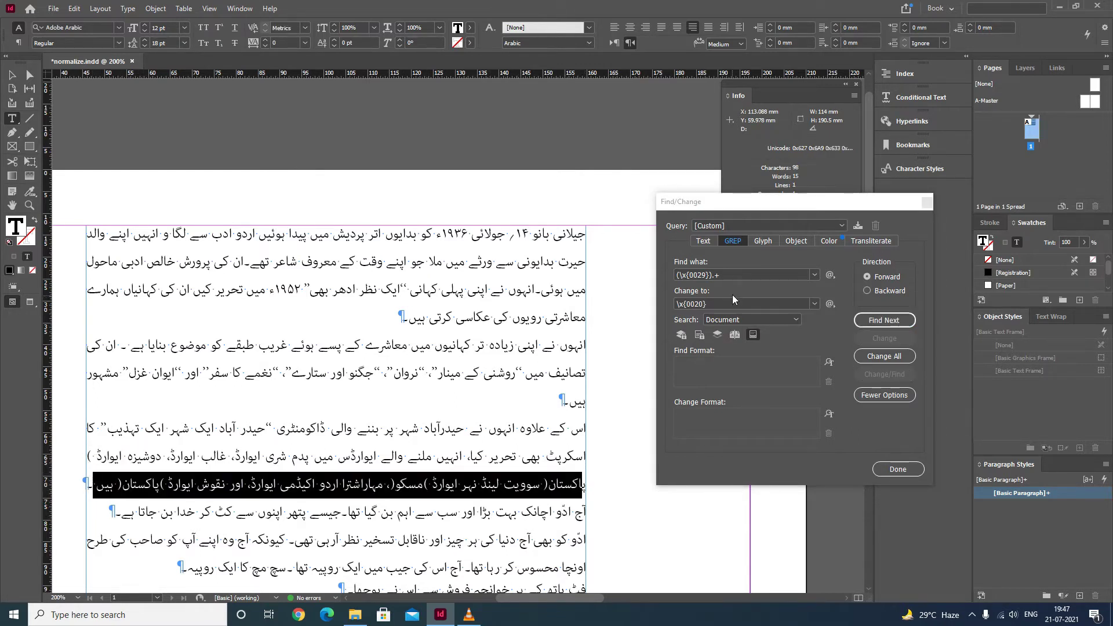
pyautogui.click(806, 274)
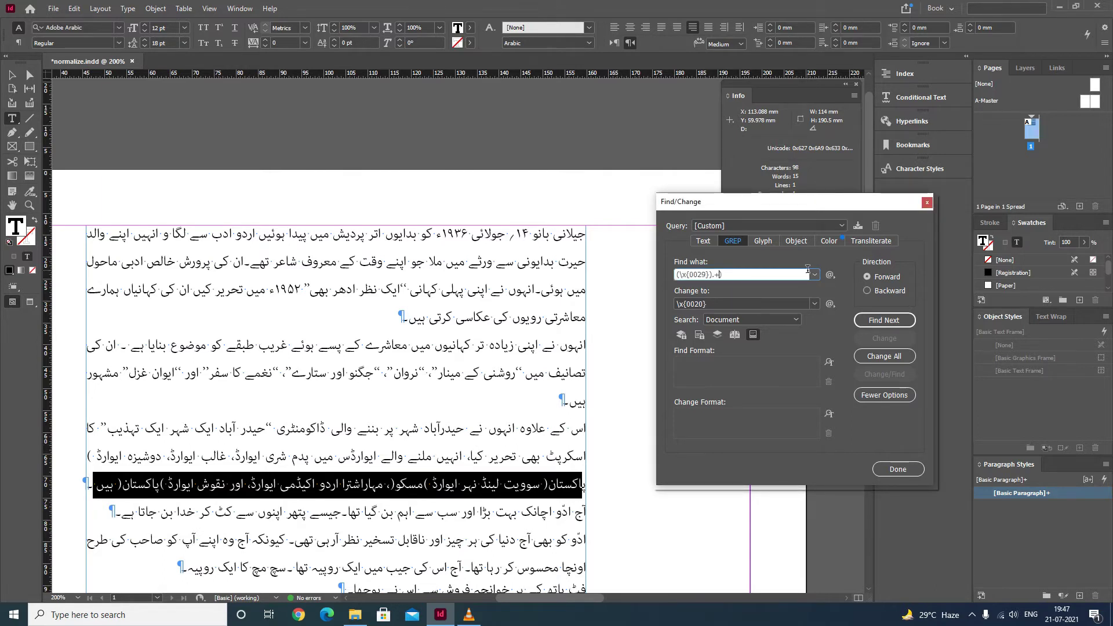
pyautogui.press('Left')
pyautogui.press('Left')
pyautogui.write('(')
pyautogui.click(542, 486)
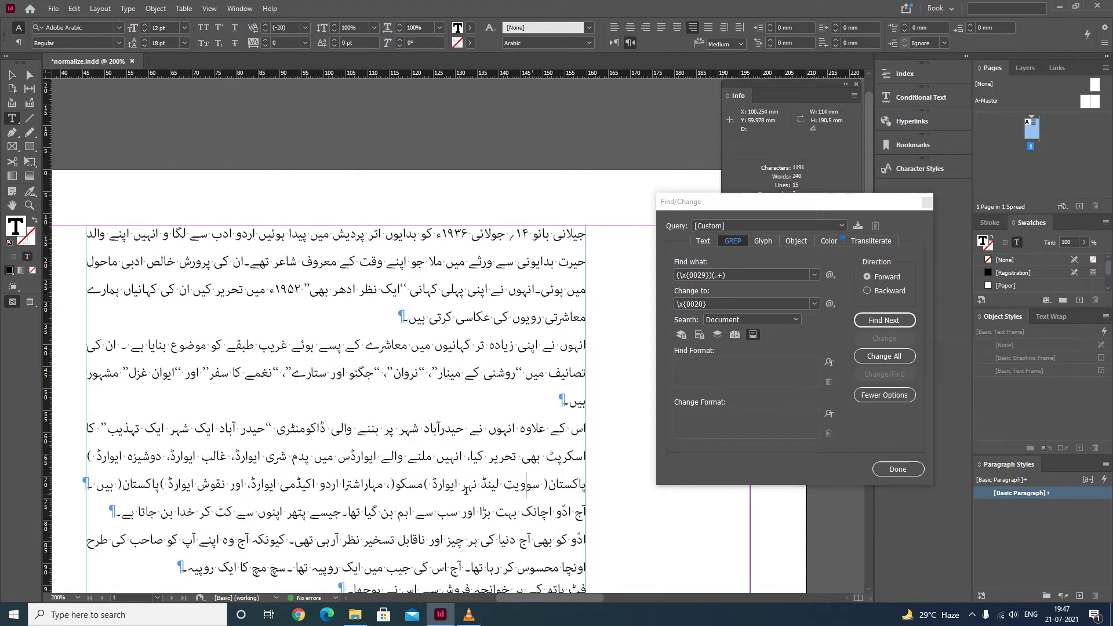
# - Check the bracket after مسکو, append \x{0028} to make the find expression (\x{0029})(.+)\x{0028}, and step through its matches
pyautogui.moveTo(399, 486); pyautogui.dragTo(390, 486)
pyautogui.click(748, 275)
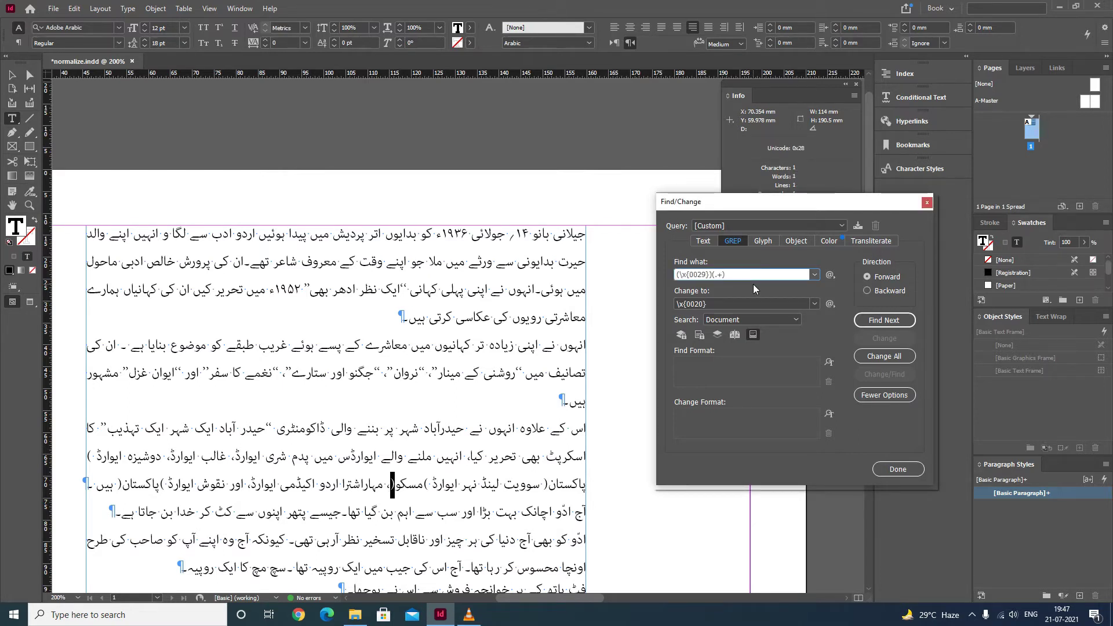
pyautogui.write('\\x')
pyautogui.write('{0028}')
pyautogui.click(890, 321)
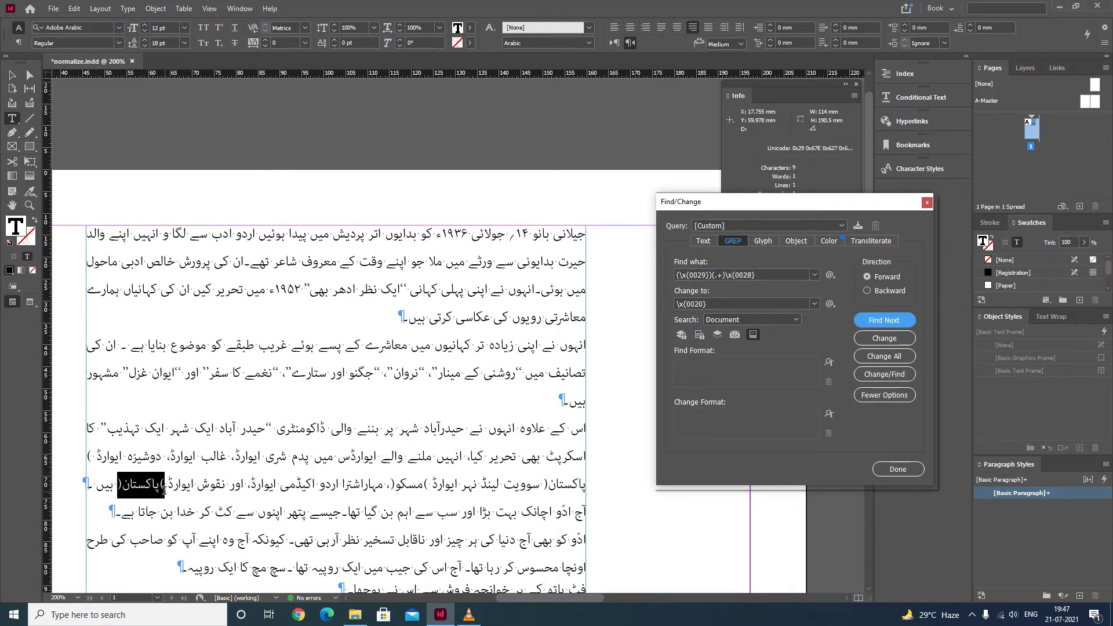
pyautogui.click(868, 325)
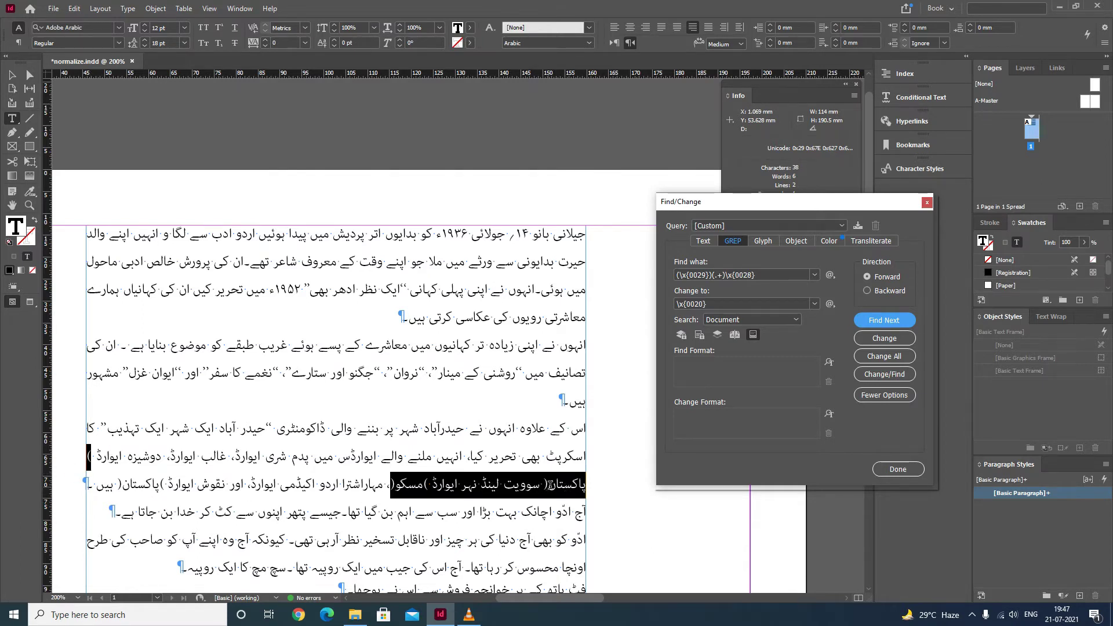
# - Select the first bracketed پاکستان in the text and make the wildcard non-greedy so the find expression reads (\x{0029})(.+?)\x{0028}
pyautogui.moveTo(545, 485)
pyautogui.mouseDown()
pyautogui.moveTo(598, 485)
pyautogui.moveTo(96, 459)
pyautogui.moveTo(187, 487)
pyautogui.moveTo(558, 509)
pyautogui.moveTo(545, 484)
pyautogui.mouseUp()
pyautogui.click(95, 462)
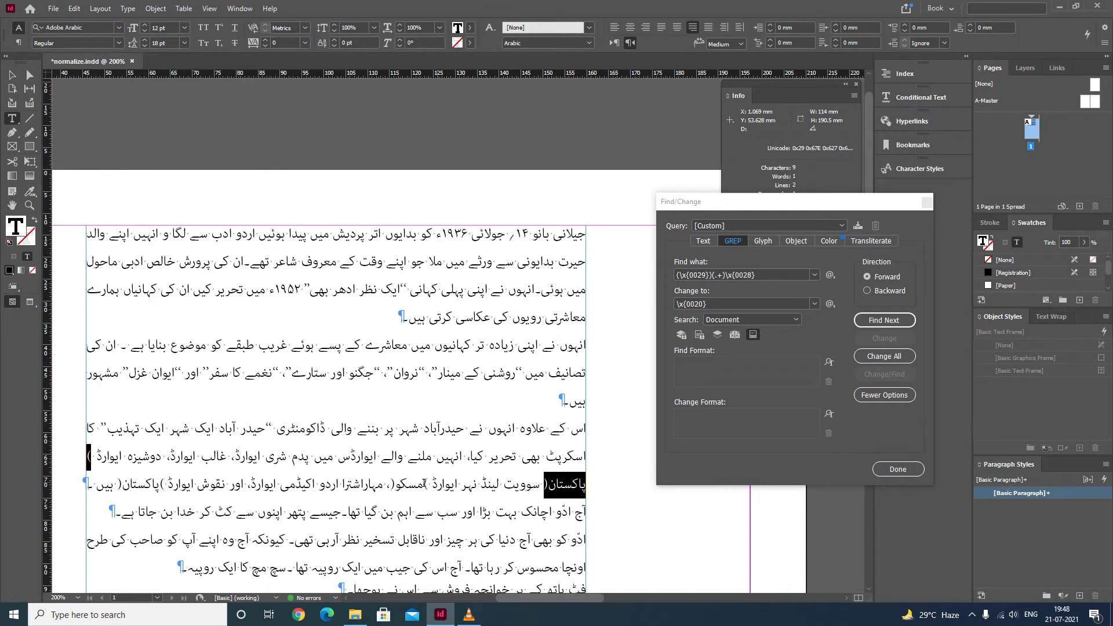
pyautogui.click(766, 274)
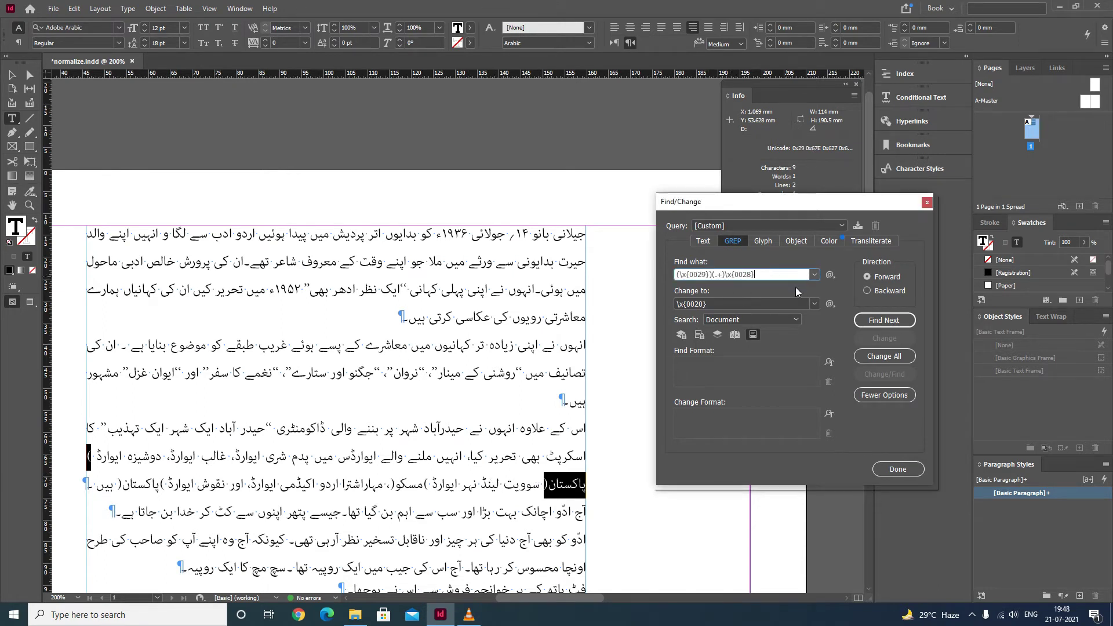
pyautogui.press('Left')
pyautogui.press('Left')
pyautogui.press('Left')
pyautogui.press('Left')
pyautogui.press('Left')
pyautogui.write('?')
# - Step through every match of the non-greedy expression, dismissing the search notice and cycling through the bracketed words again
pyautogui.click(879, 322)
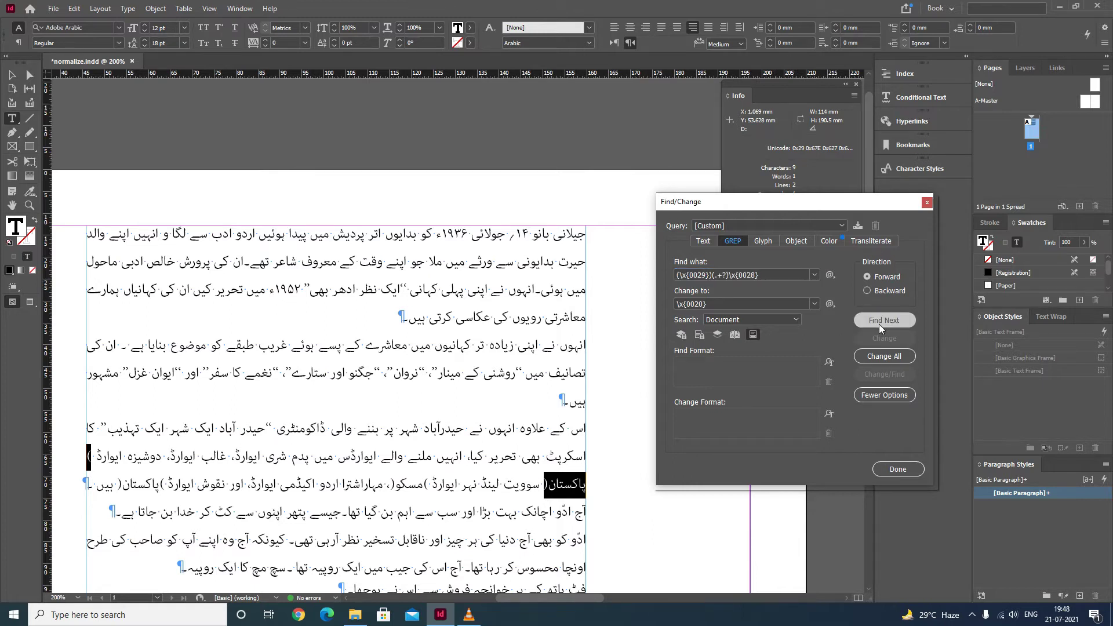
pyautogui.click(876, 323)
pyautogui.click(875, 323)
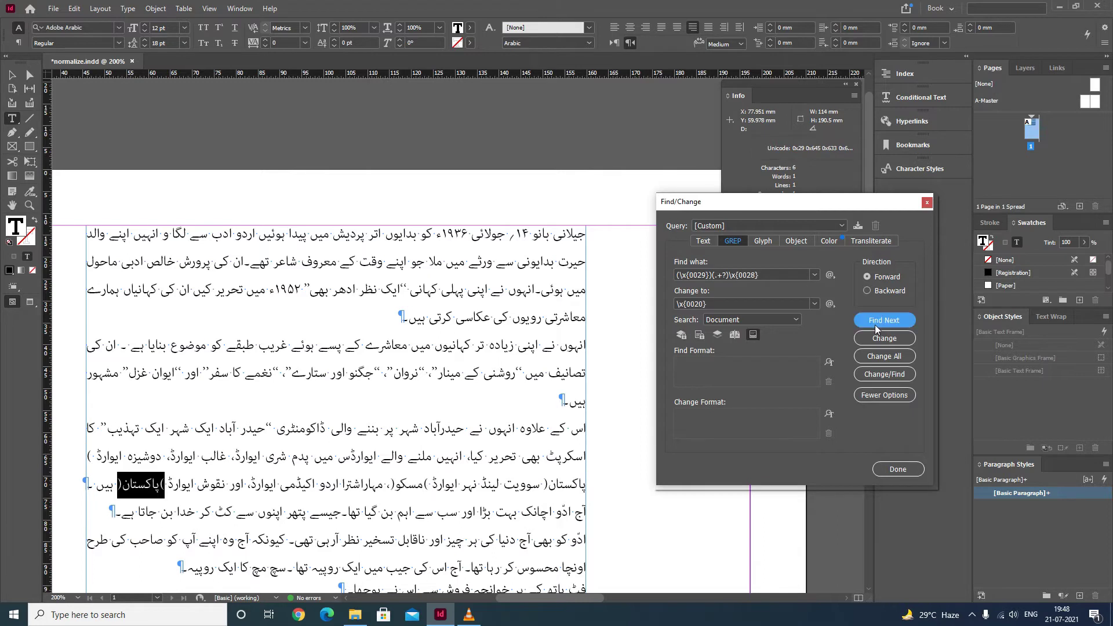
pyautogui.click(875, 323)
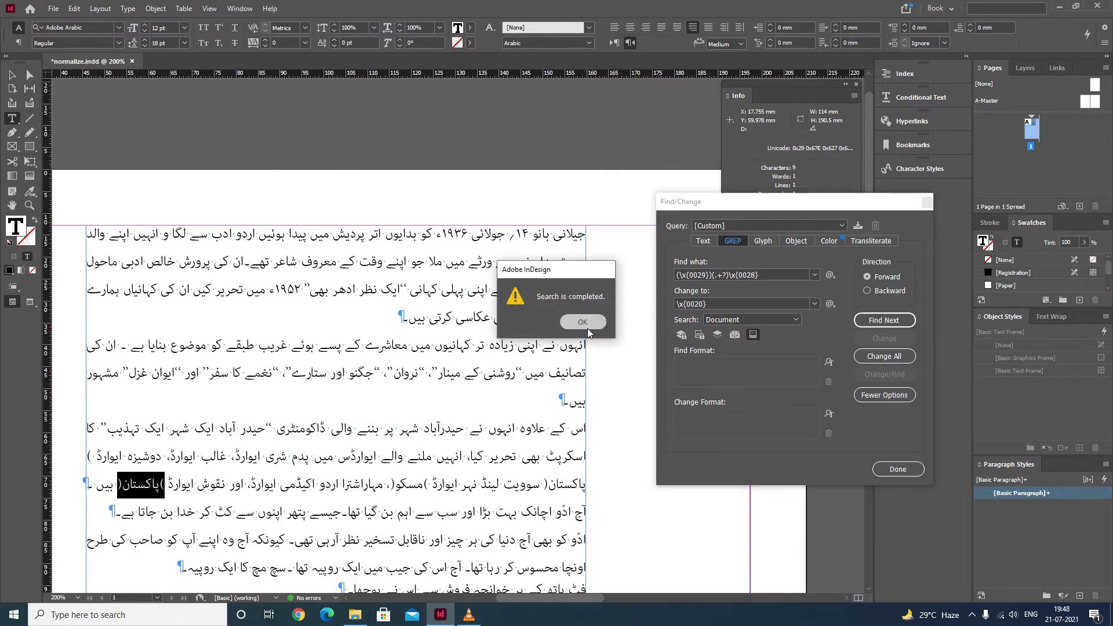
pyautogui.click(583, 322)
pyautogui.click(903, 322)
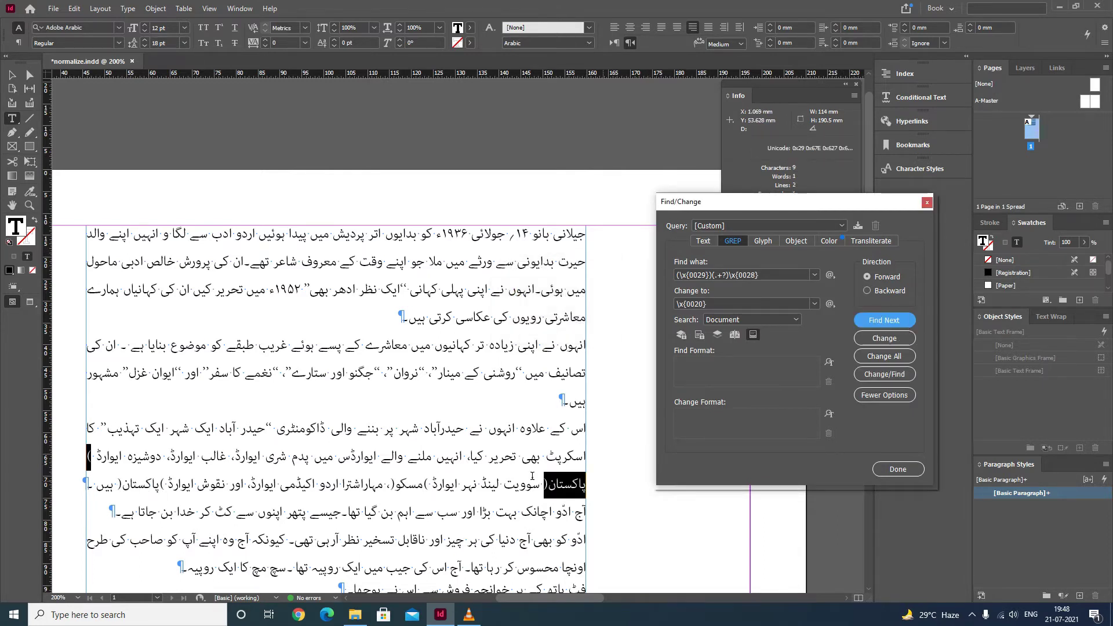
pyautogui.click(906, 323)
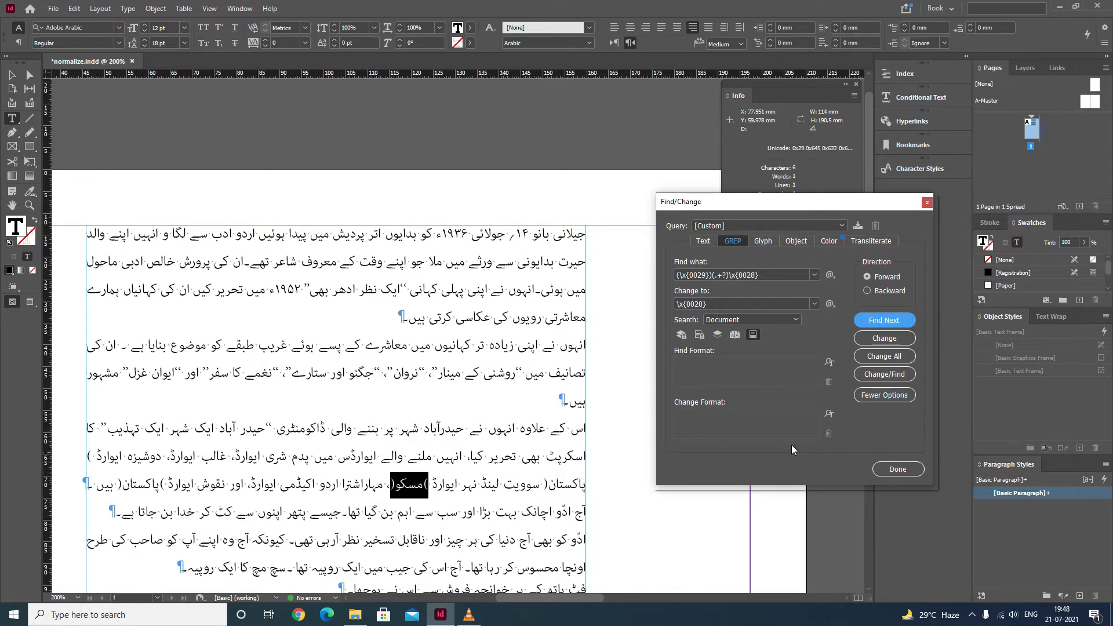
pyautogui.click(893, 322)
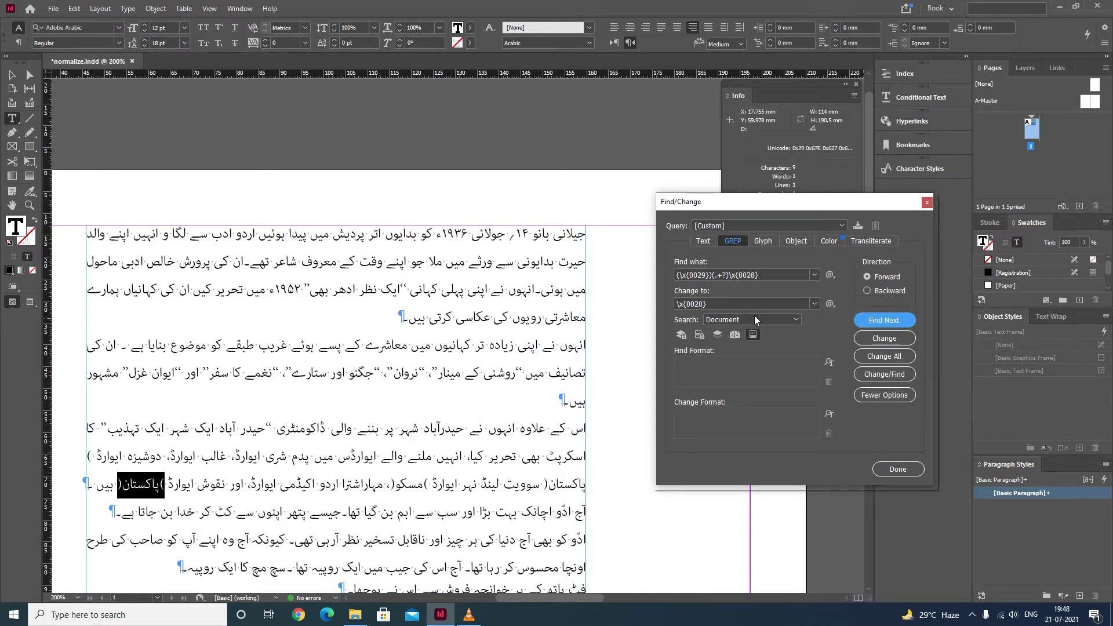
# - Compare the expression's first two groups with the opening bracket and the words پاکستان and مسکو that they match
pyautogui.moveTo(677, 274); pyautogui.dragTo(710, 275)
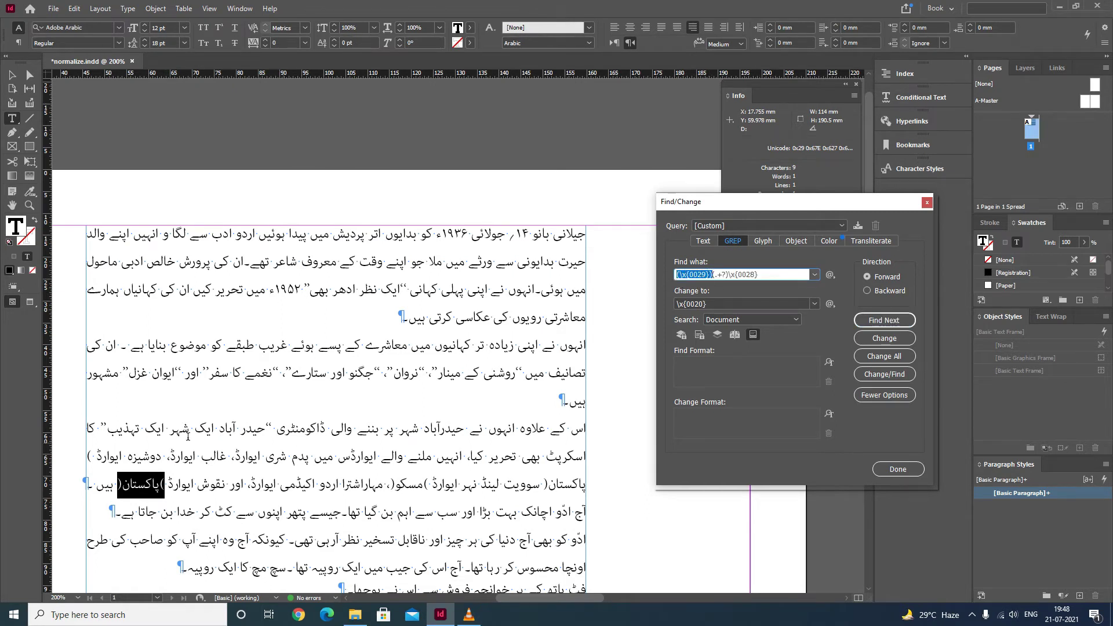
pyautogui.moveTo(164, 491); pyautogui.dragTo(159, 490)
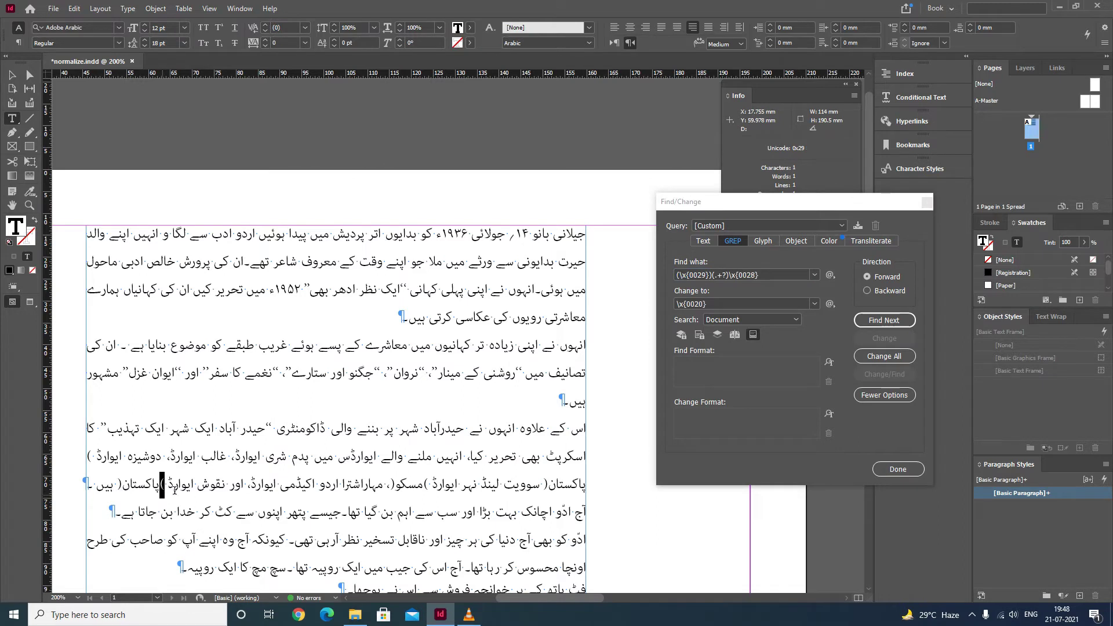
pyautogui.moveTo(729, 275); pyautogui.dragTo(713, 276)
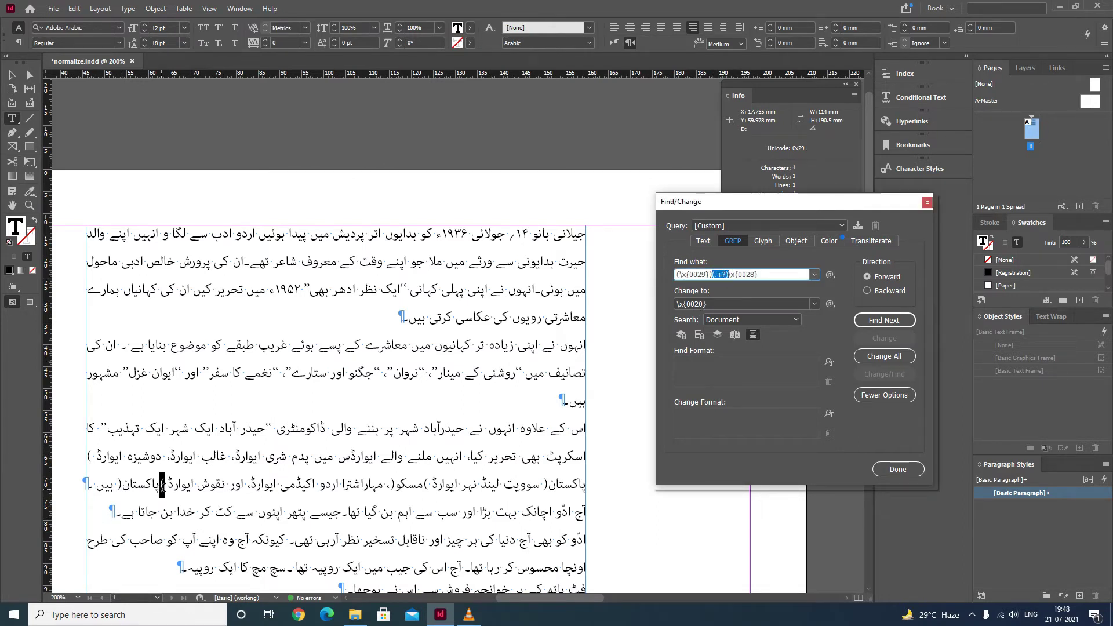
pyautogui.moveTo(159, 487); pyautogui.dragTo(130, 487)
pyautogui.moveTo(425, 490); pyautogui.dragTo(396, 490)
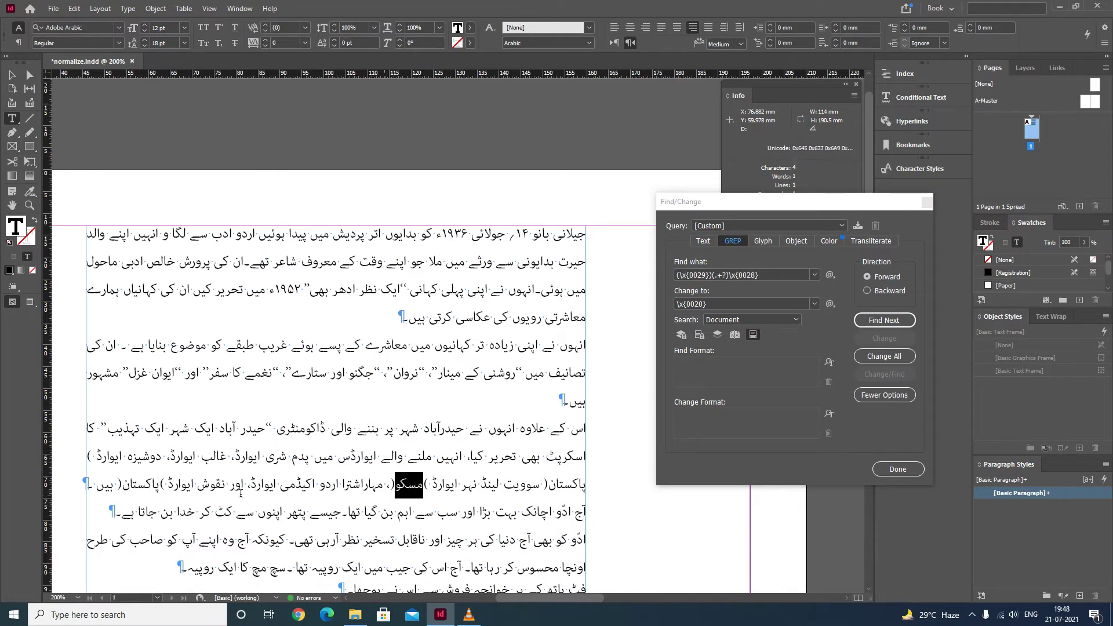
# - Group the closing bracket code so the find expression reads (\x{0029})(.+?)(\x{0028})
pyautogui.click(765, 274)
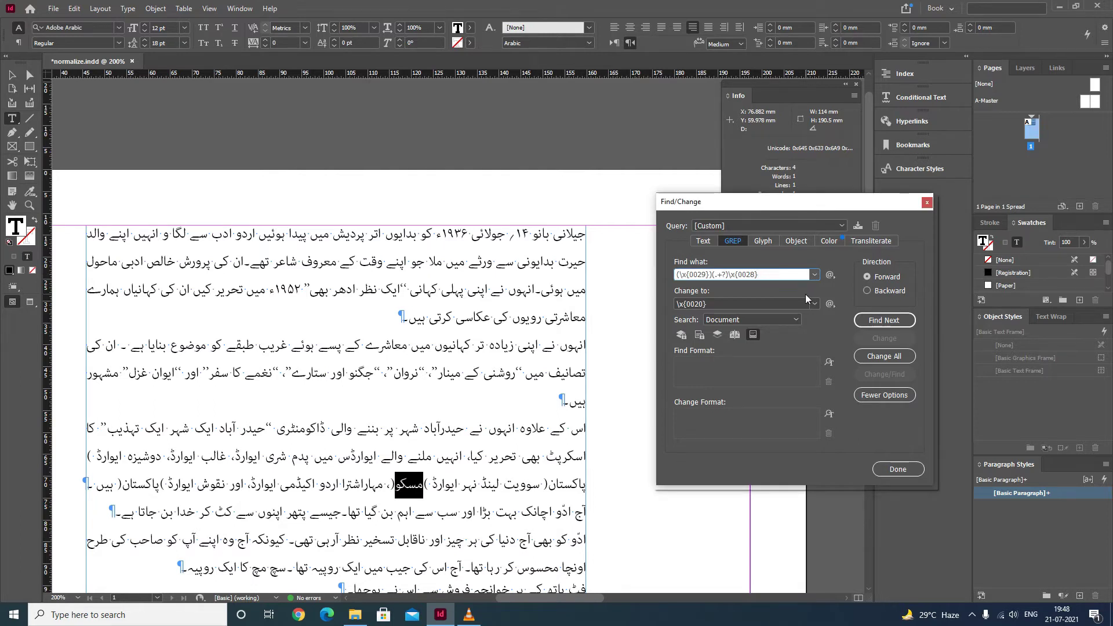
pyautogui.press('Left')
pyautogui.press('Left')
pyautogui.press('Left')
pyautogui.write('(')
# - Examine the bracketed مسکو and its brackets against the three groups of the find expression
pyautogui.moveTo(397, 487); pyautogui.dragTo(394, 489)
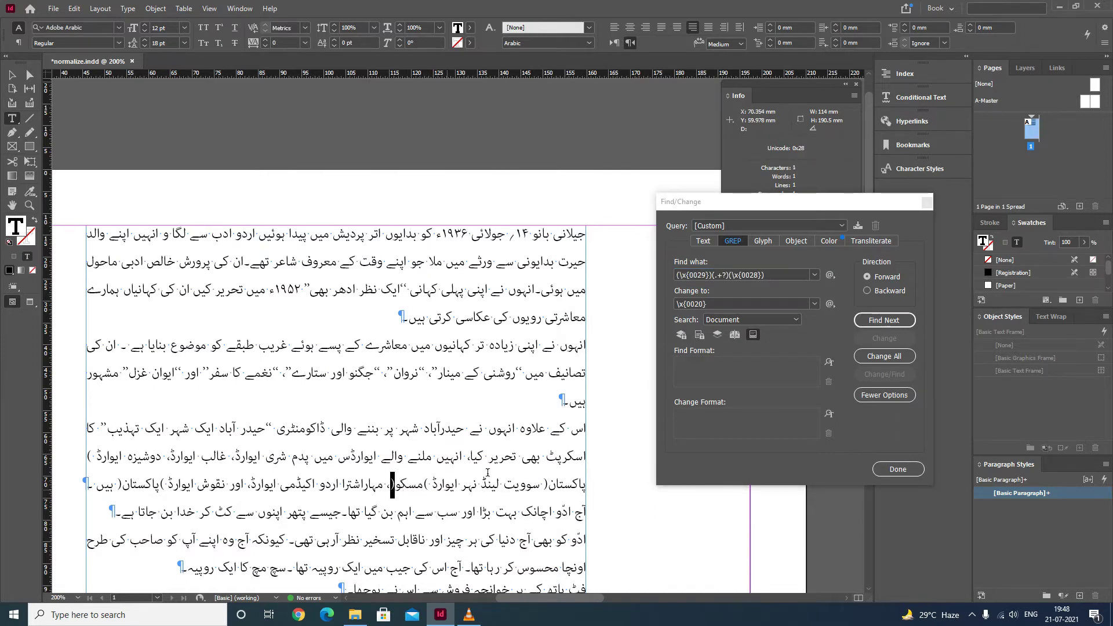
pyautogui.moveTo(773, 276); pyautogui.dragTo(664, 286)
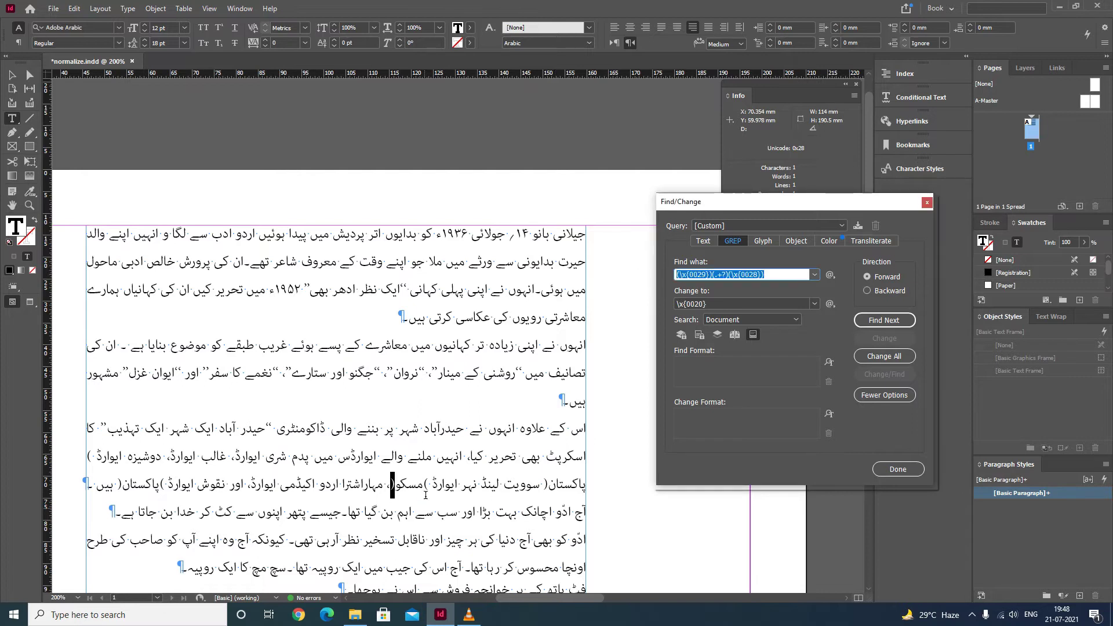
pyautogui.moveTo(428, 486); pyautogui.dragTo(391, 487)
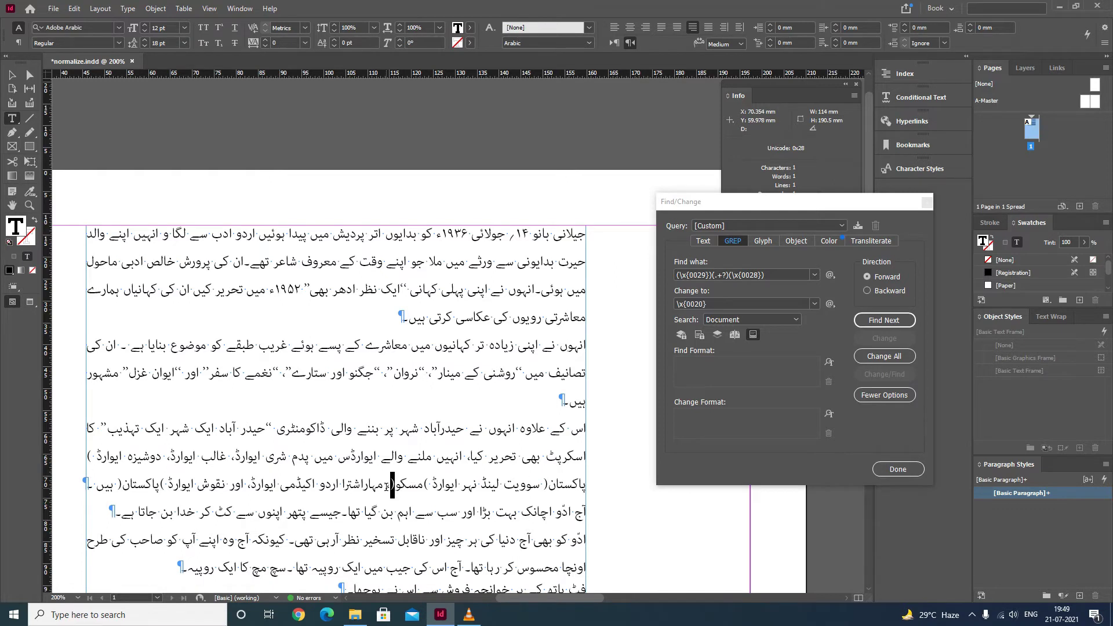
pyautogui.click(694, 277)
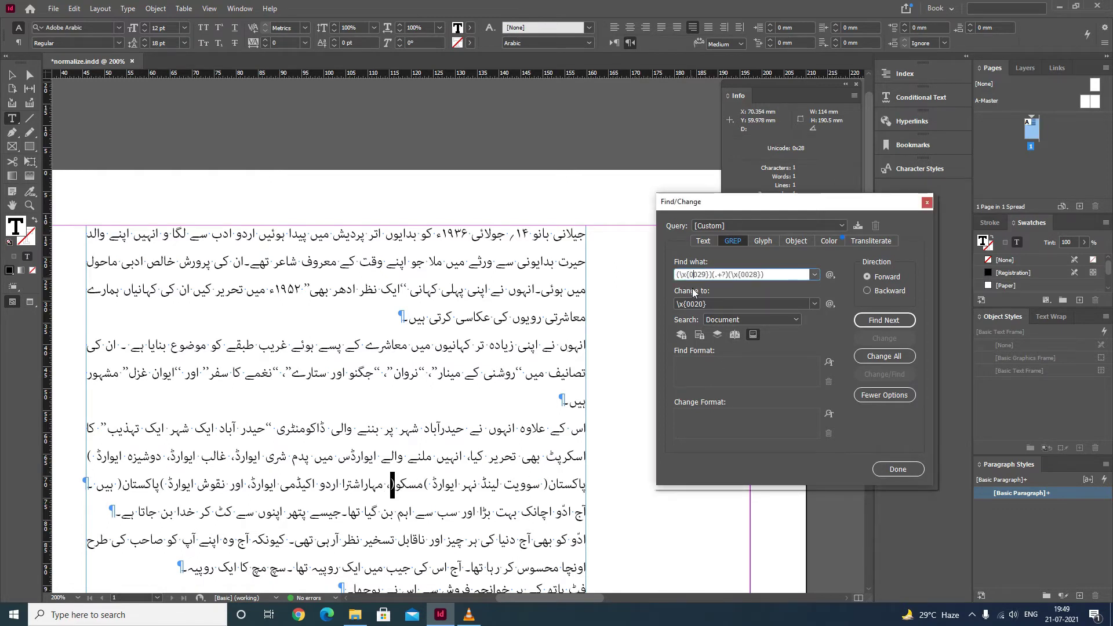
pyautogui.click(720, 275)
# - Set the replacement to $3$2$1 and change all matches in the document to swap the reversed brackets
pyautogui.moveTo(726, 305); pyautogui.dragTo(643, 306)
pyautogui.press('BackSpace')
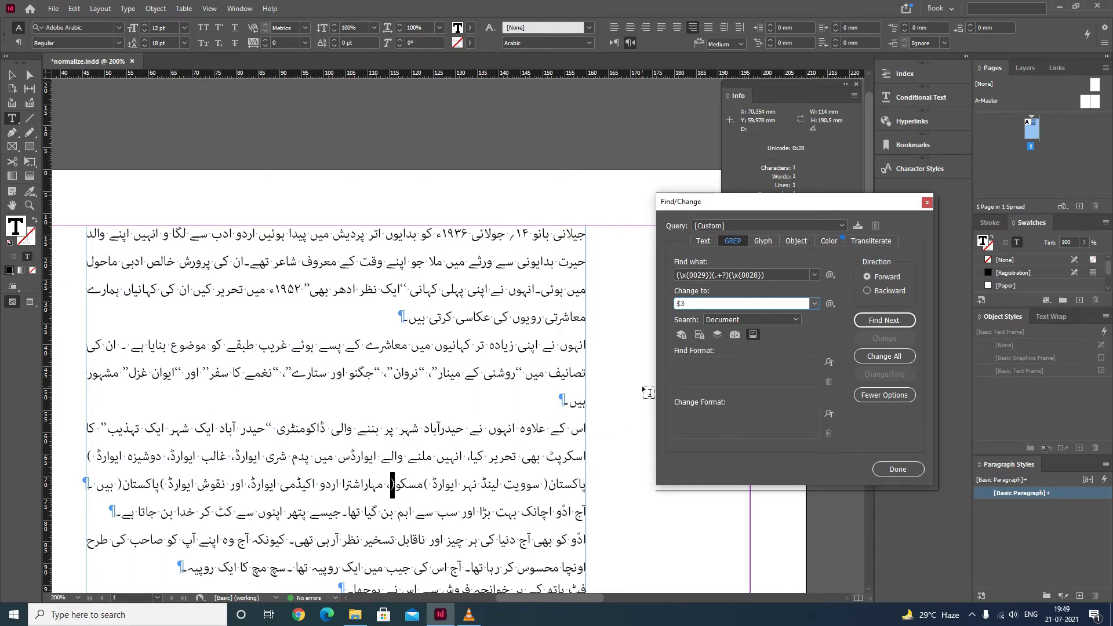
pyautogui.write('$2$1')
pyautogui.moveTo(830, 203); pyautogui.dragTo(828, 133)
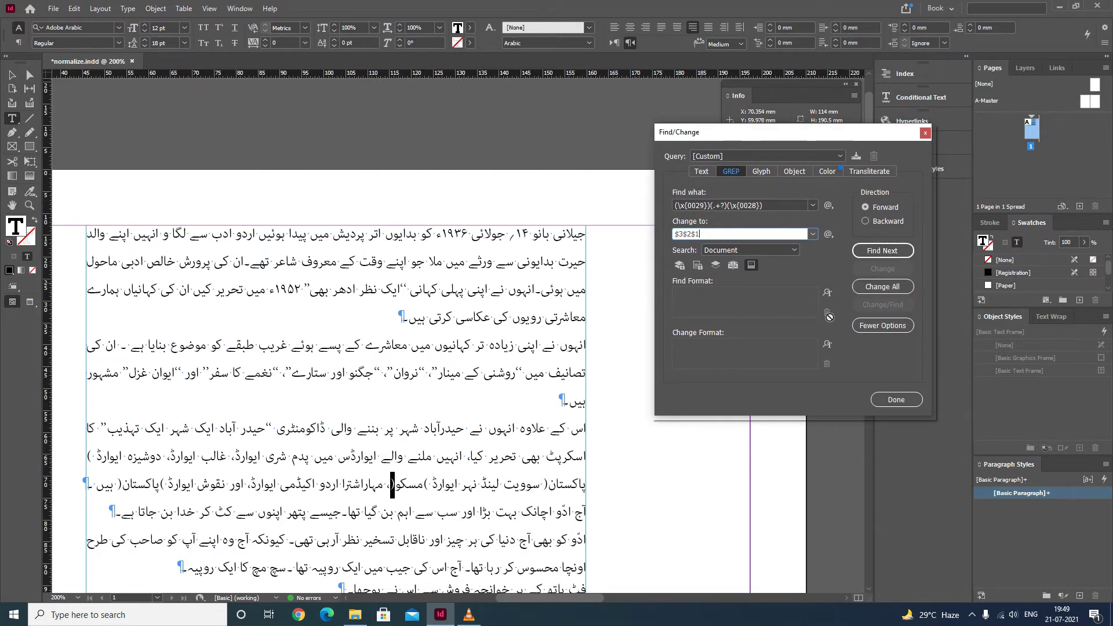
pyautogui.click(885, 286)
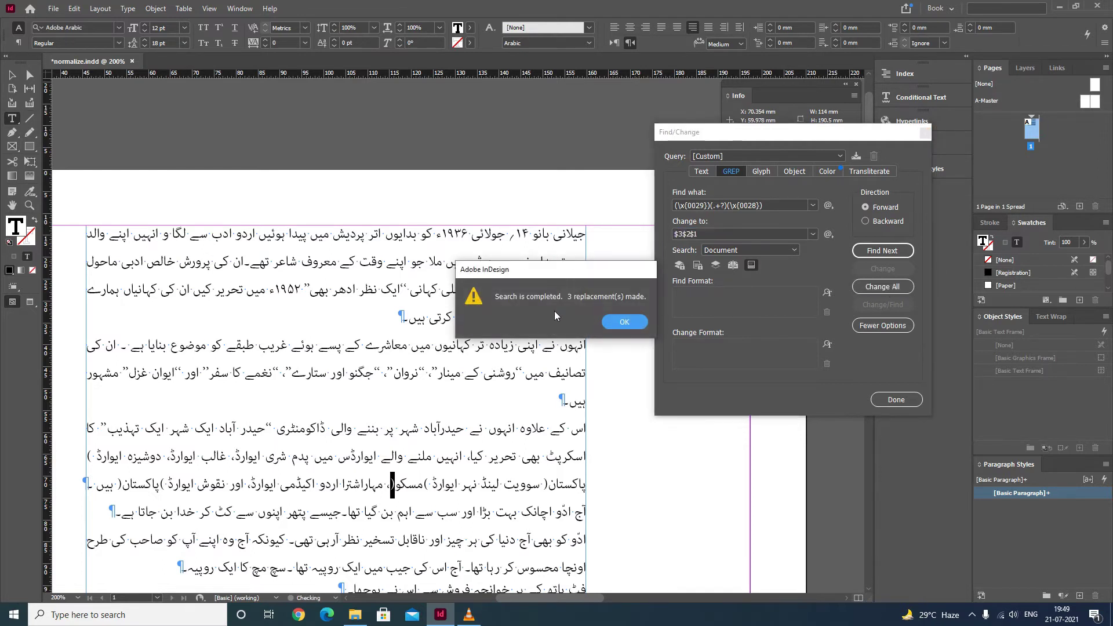
pyautogui.click(626, 322)
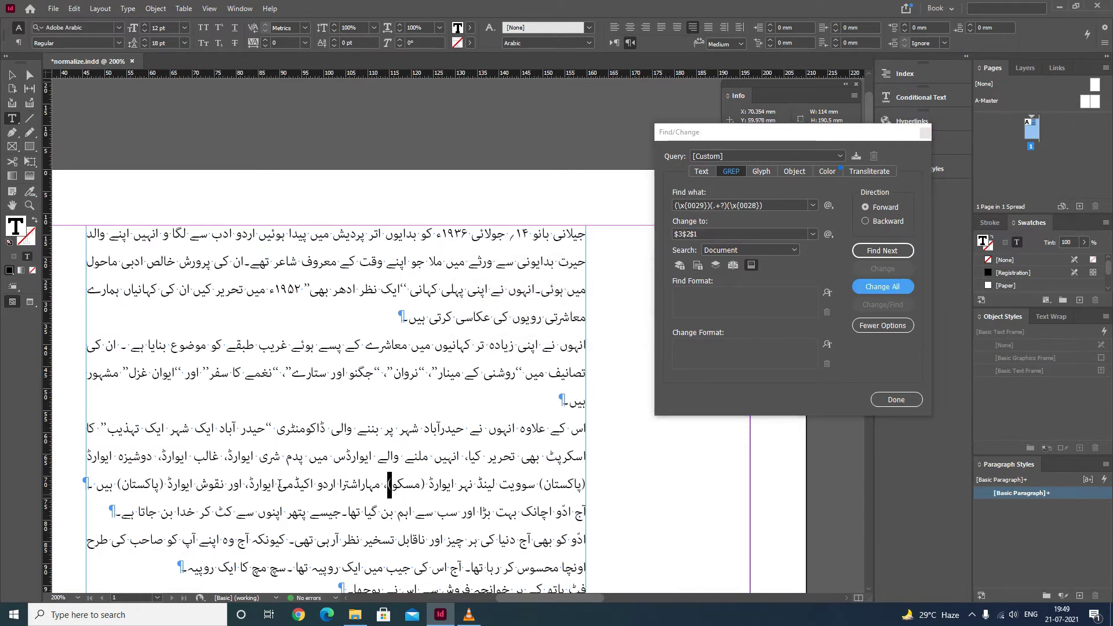
# - Select each of the three bracketed words to check the replaced brackets, and close Find/Change
pyautogui.moveTo(167, 486); pyautogui.dragTo(125, 488)
pyautogui.moveTo(427, 485); pyautogui.dragTo(385, 490)
pyautogui.moveTo(540, 486); pyautogui.dragTo(587, 487)
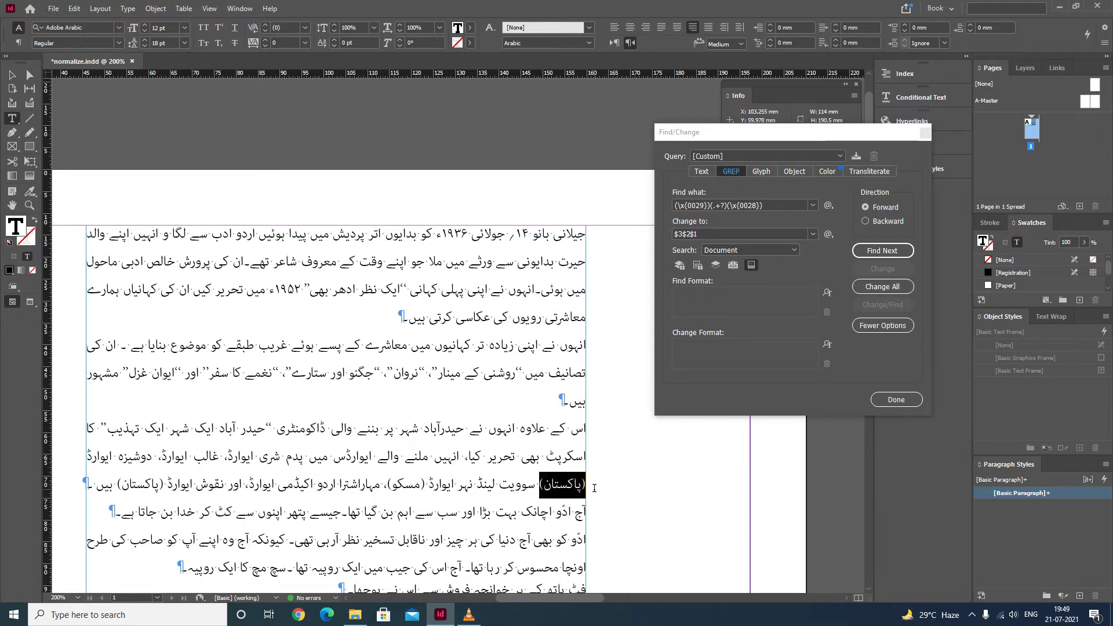
pyautogui.click(908, 402)
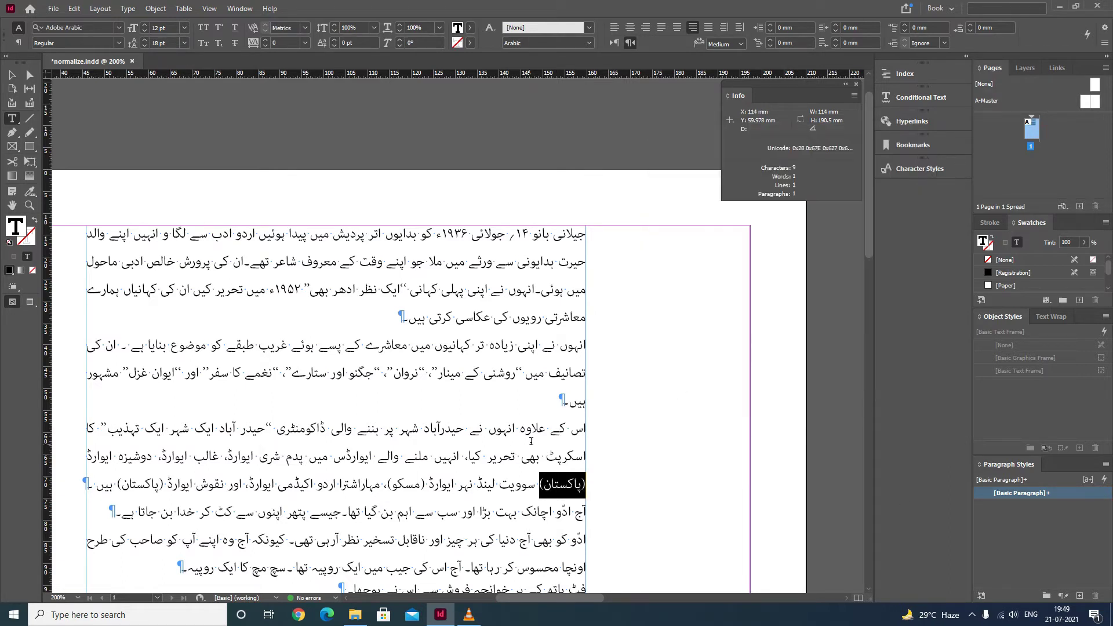
pyautogui.click(530, 433)
pyautogui.click(12, 75)
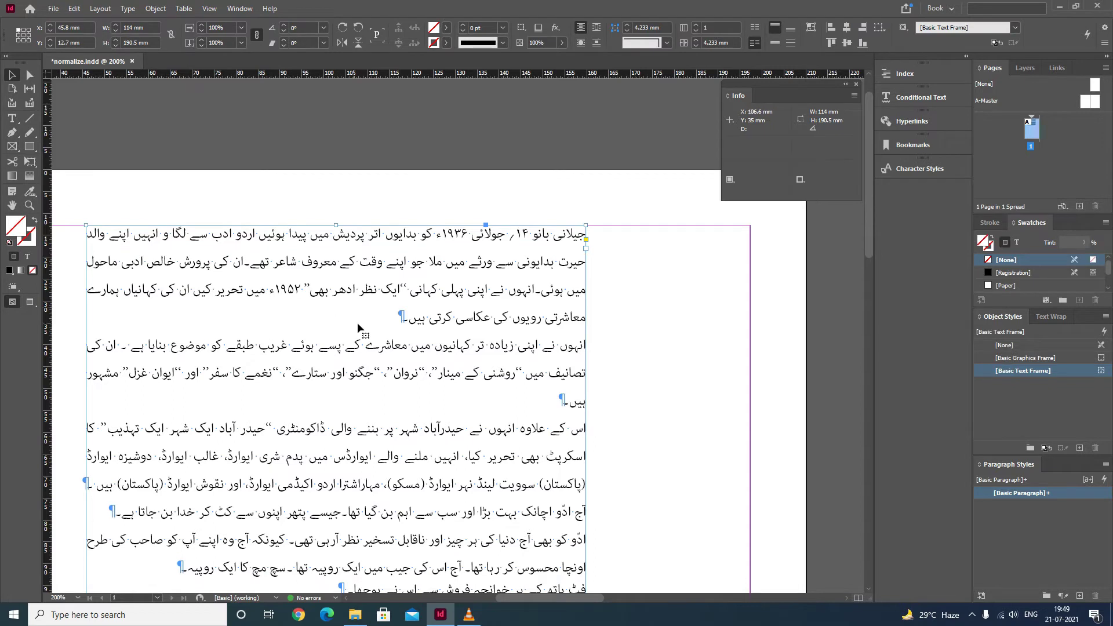
pyautogui.moveTo(413, 358); pyautogui.dragTo(509, 277)
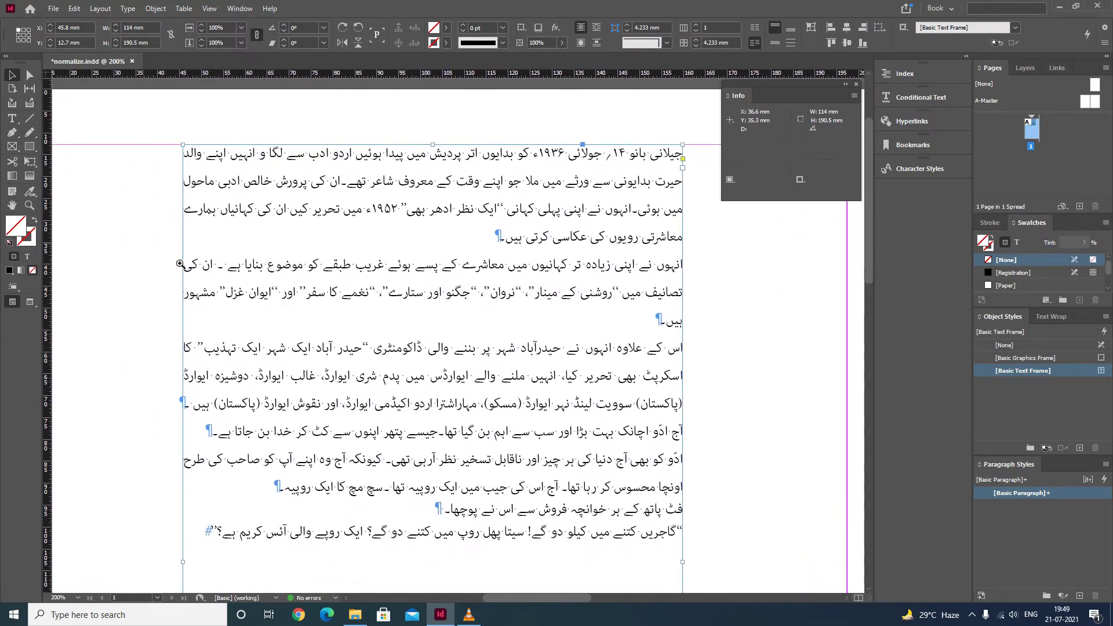
pyautogui.moveTo(144, 244); pyautogui.dragTo(720, 405)
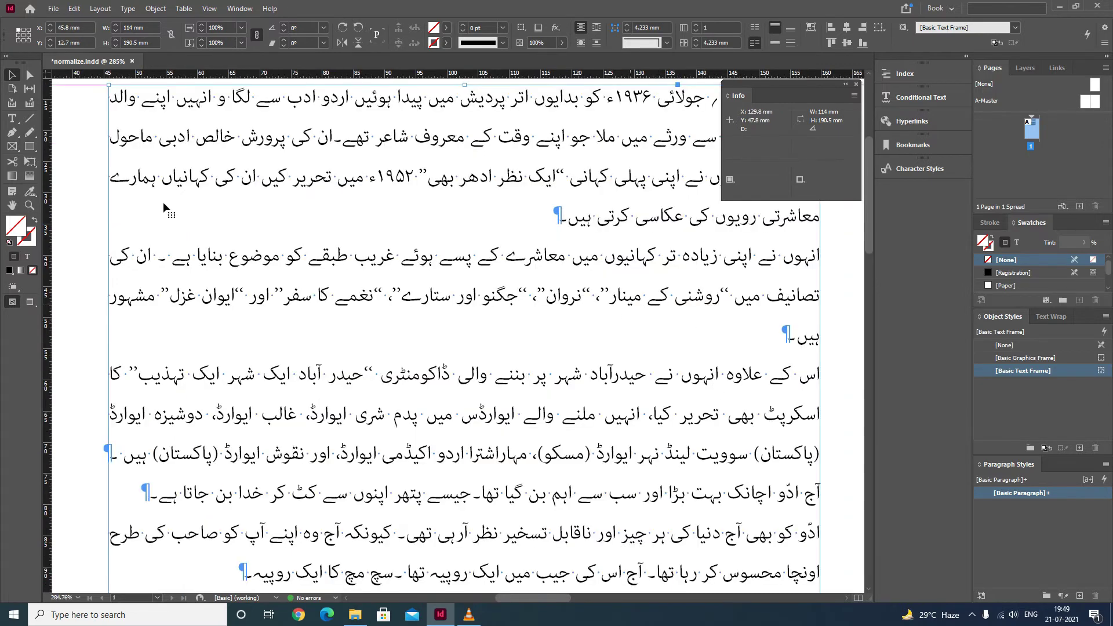
pyautogui.hotkey('ctrl', '2')
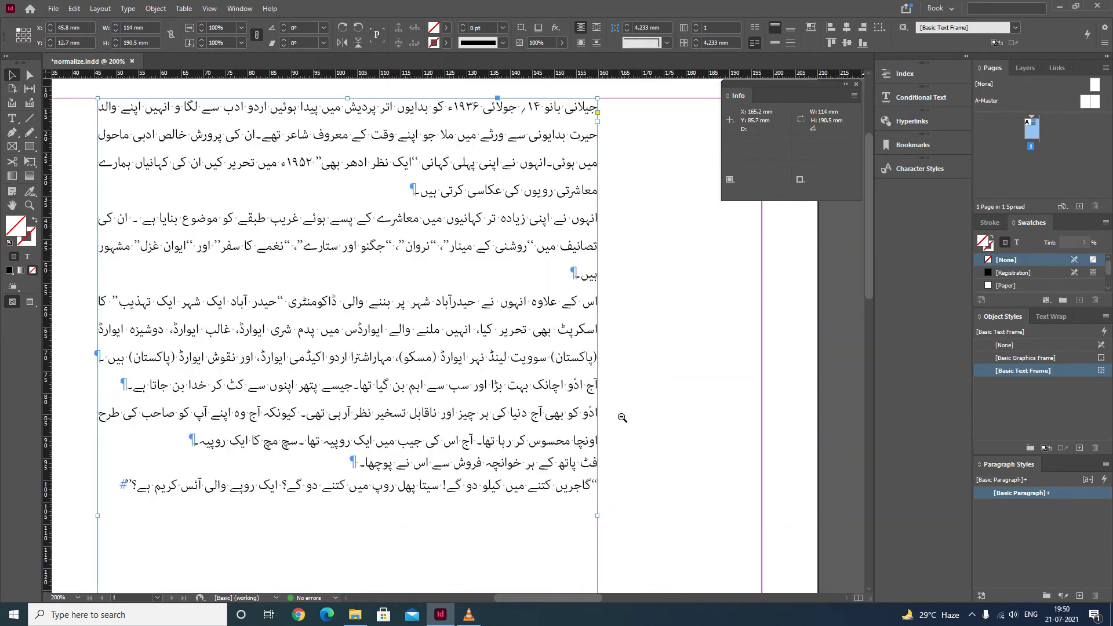
# - With the Type tool, select the quotation marks before روشنی and after مینار to examine their characters
pyautogui.click(11, 119)
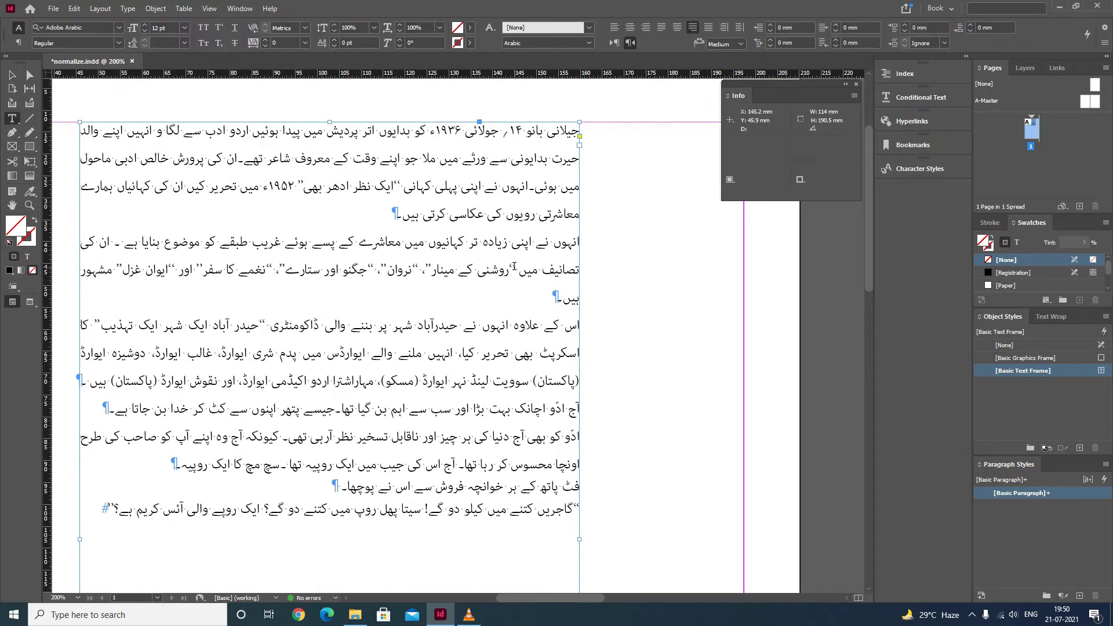
pyautogui.moveTo(516, 269); pyautogui.dragTo(513, 270)
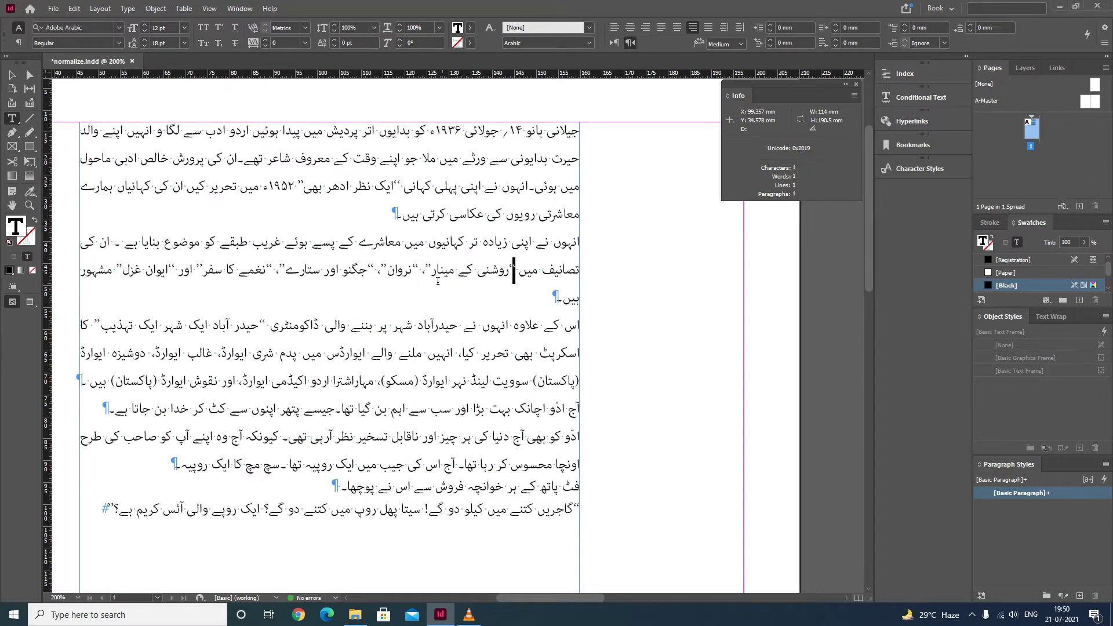
pyautogui.click(437, 280)
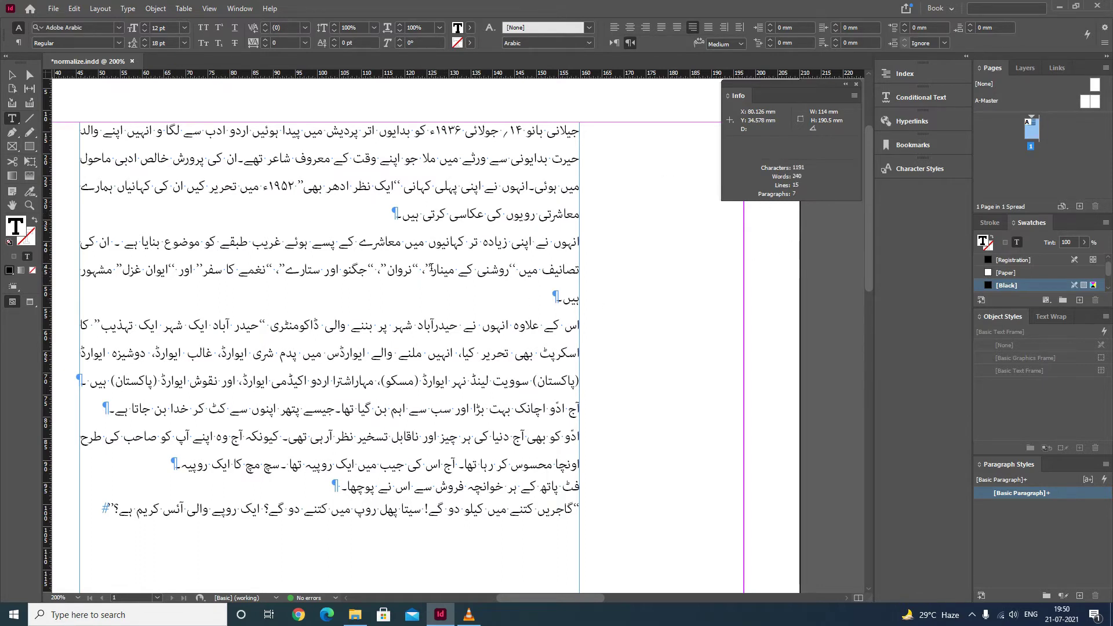
pyautogui.moveTo(432, 266); pyautogui.dragTo(428, 266)
# - Place the cursor in the story's first line, reopen Find/Change, and clear both the replacement and the find expression
pyautogui.click(545, 133)
pyautogui.hotkey('ctrl', 'f')
pyautogui.moveTo(733, 237); pyautogui.dragTo(639, 232)
pyautogui.press('BackSpace')
pyautogui.click(771, 208)
pyautogui.hotkey('ctrl', 'a')
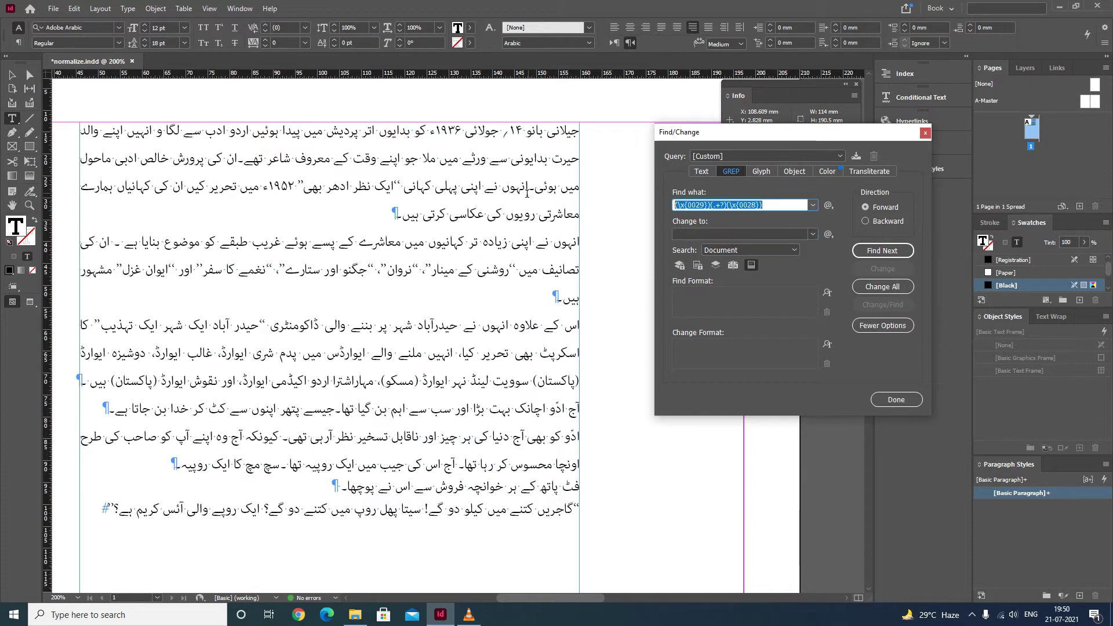
pyautogui.press('BackSpace')
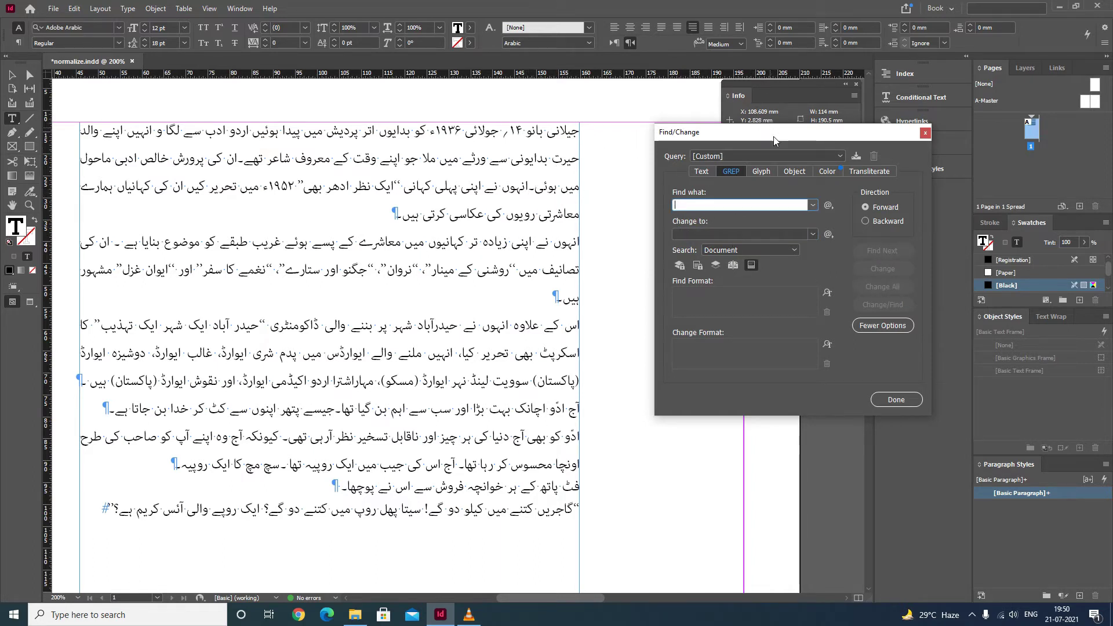
# - Select the mark before نروان to check its Unicode value, and enter \x{2019} as the find expression
pyautogui.moveTo(774, 137); pyautogui.dragTo(767, 247)
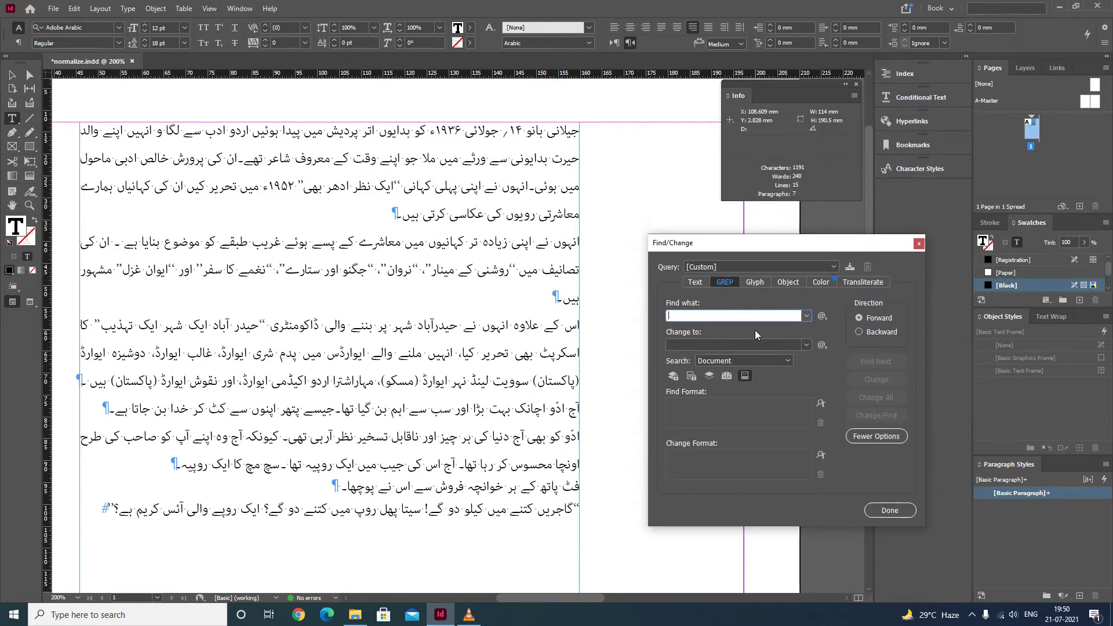
pyautogui.write('\\x')
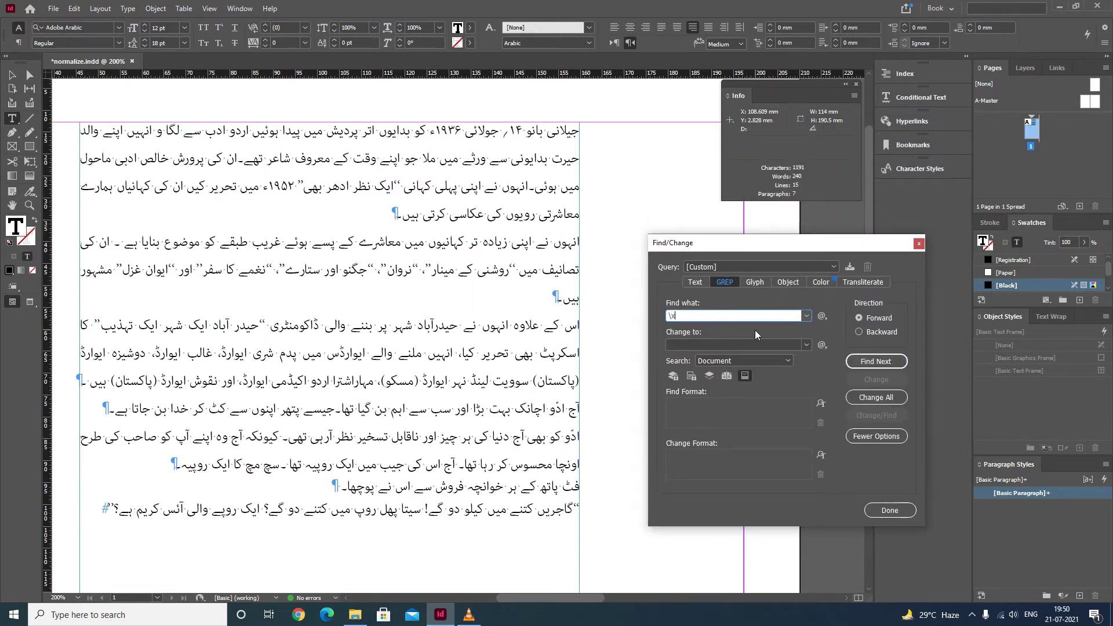
pyautogui.write('{}')
pyautogui.moveTo(419, 269)
pyautogui.mouseDown()
pyautogui.moveTo(381, 272)
pyautogui.moveTo(416, 268)
pyautogui.mouseUp()
pyautogui.click(419, 268)
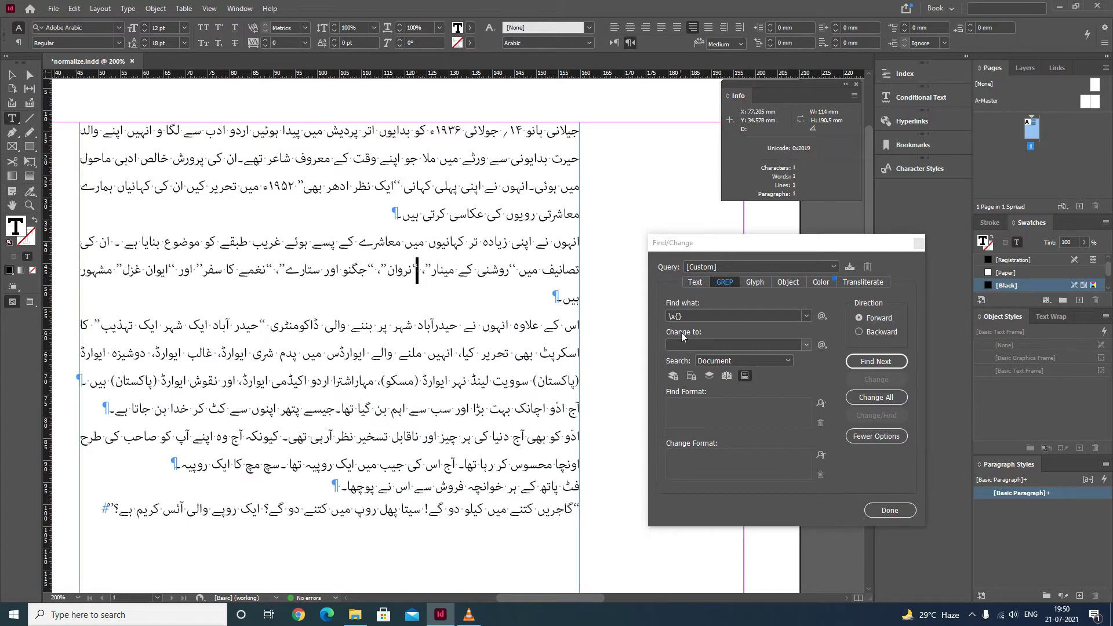
pyautogui.click(725, 333)
pyautogui.write('2019')
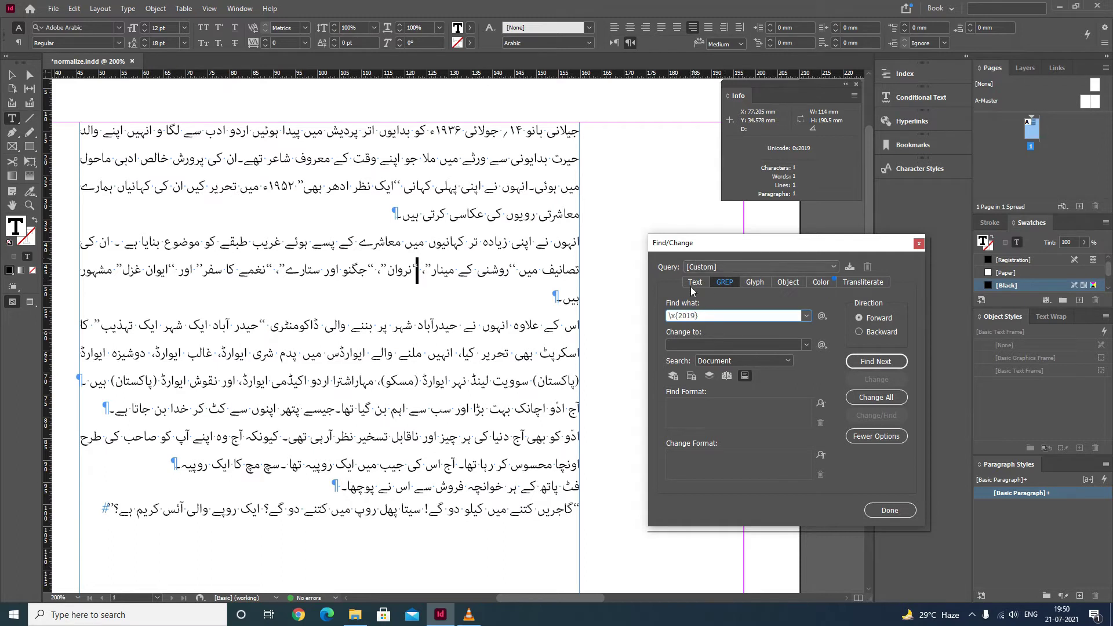
# - Step through the document's matches for the single \x{2019} quotation mark
pyautogui.click(631, 289)
pyautogui.click(892, 366)
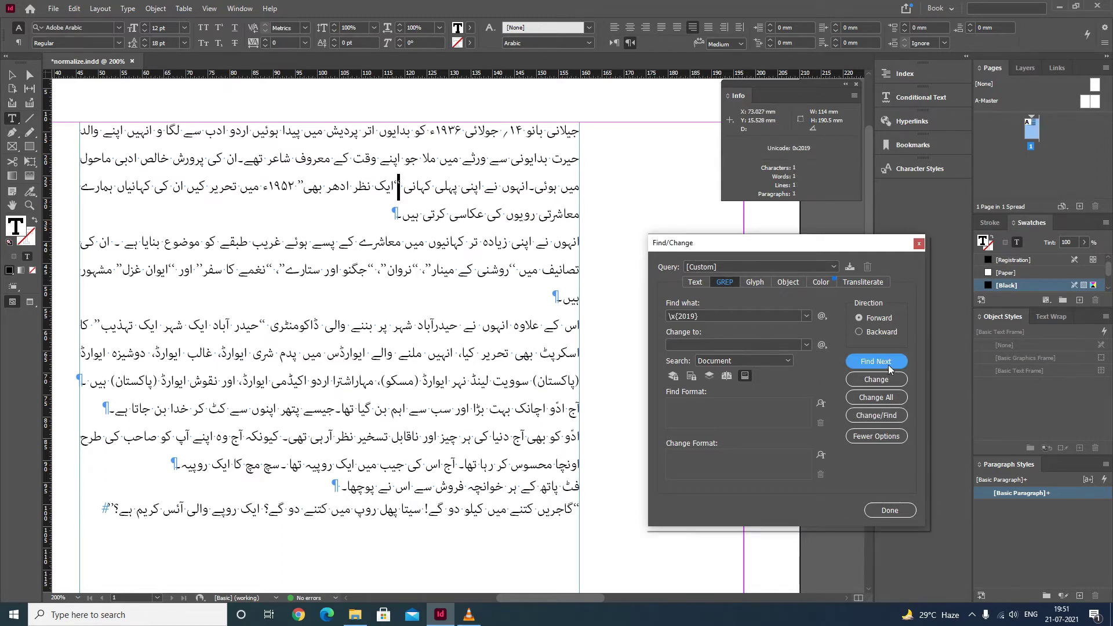
pyautogui.click(890, 370)
pyautogui.click(891, 369)
pyautogui.click(866, 366)
pyautogui.click(868, 367)
# - Select both marks before نروان, extend the find expression to \x{2019}{2}, and step through its matches
pyautogui.moveTo(415, 268); pyautogui.dragTo(429, 266)
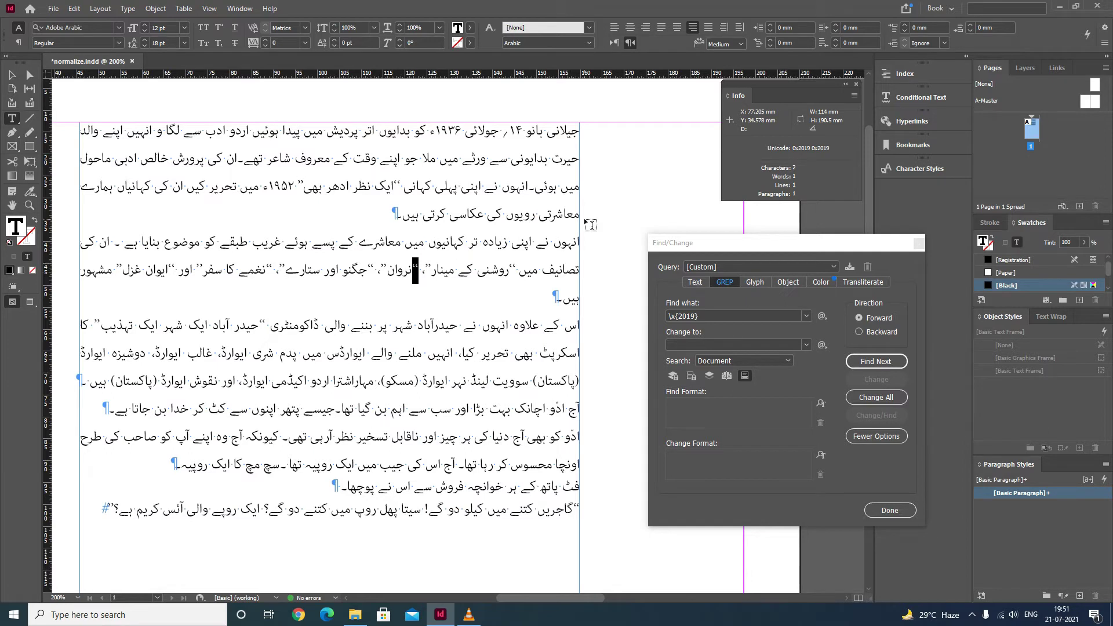
pyautogui.click(738, 318)
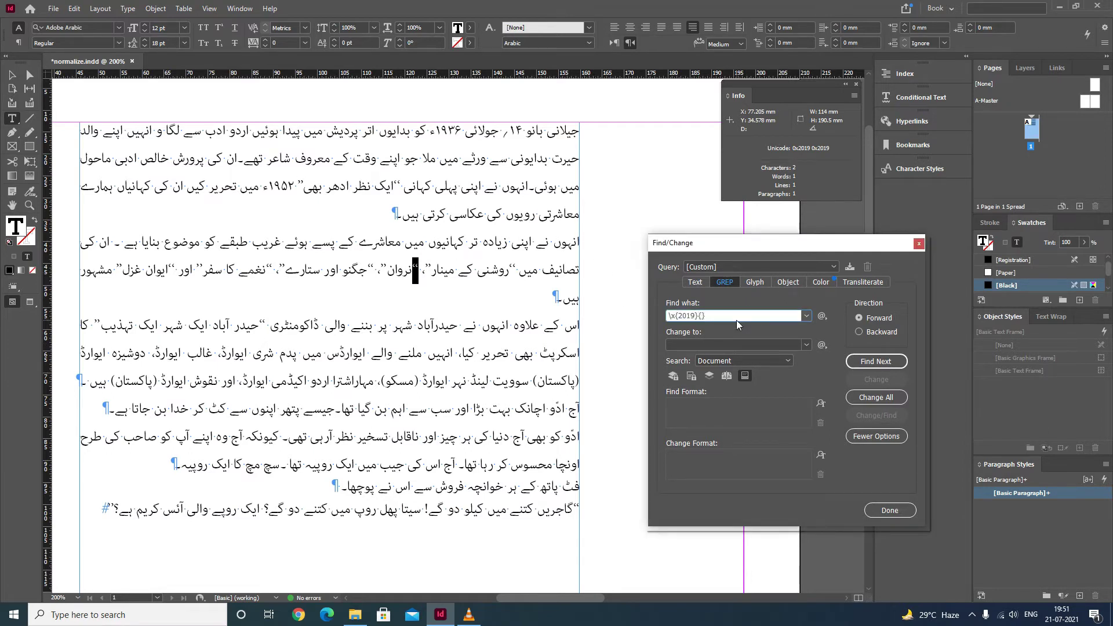
pyautogui.write('{2}')
pyautogui.moveTo(697, 316); pyautogui.dragTo(677, 318)
pyautogui.click(884, 362)
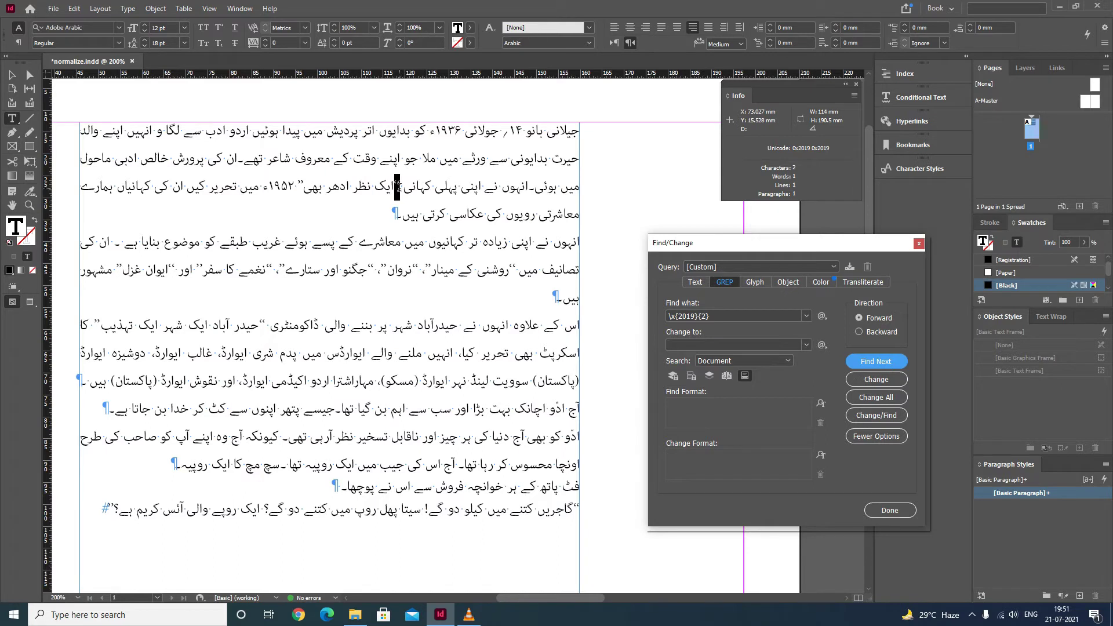
pyautogui.click(871, 362)
pyautogui.click(884, 365)
# - Group the doubled mark in parentheses, append (.+?) to make (\x{2019}{2})(.+?), and test the search
pyautogui.click(747, 317)
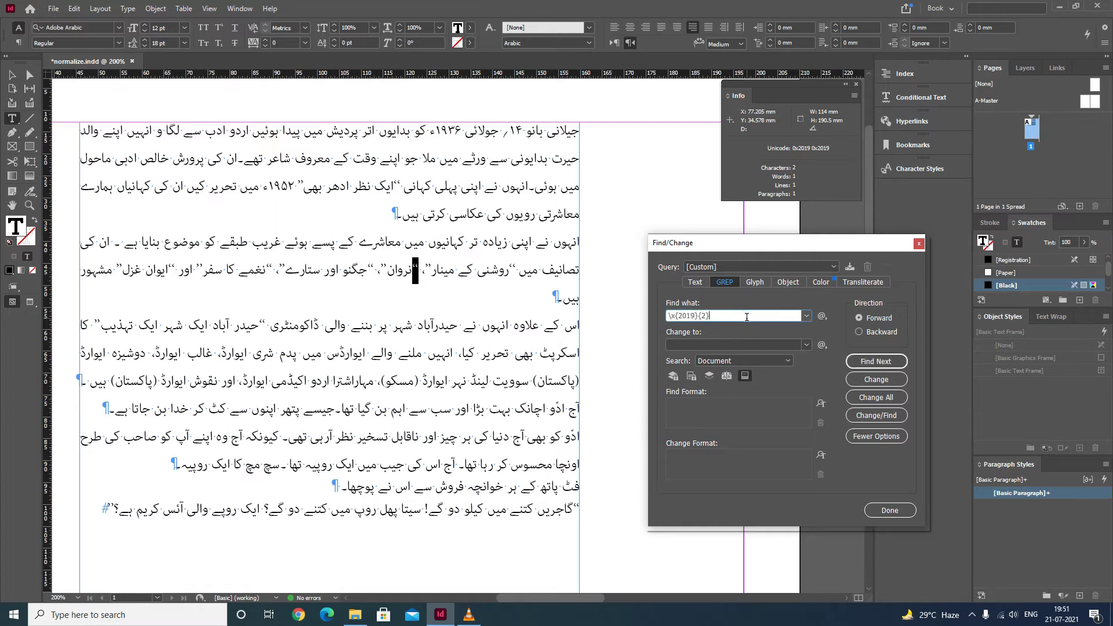
pyautogui.write(')')
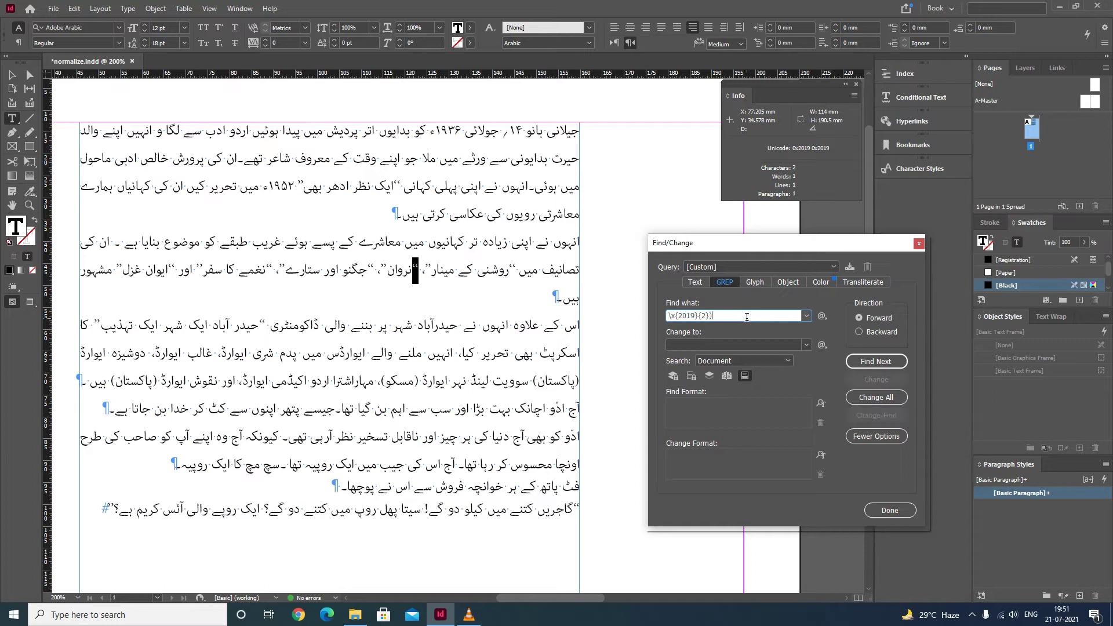
pyautogui.write('(')
pyautogui.write('()')
pyautogui.write('.+')
pyautogui.click(886, 363)
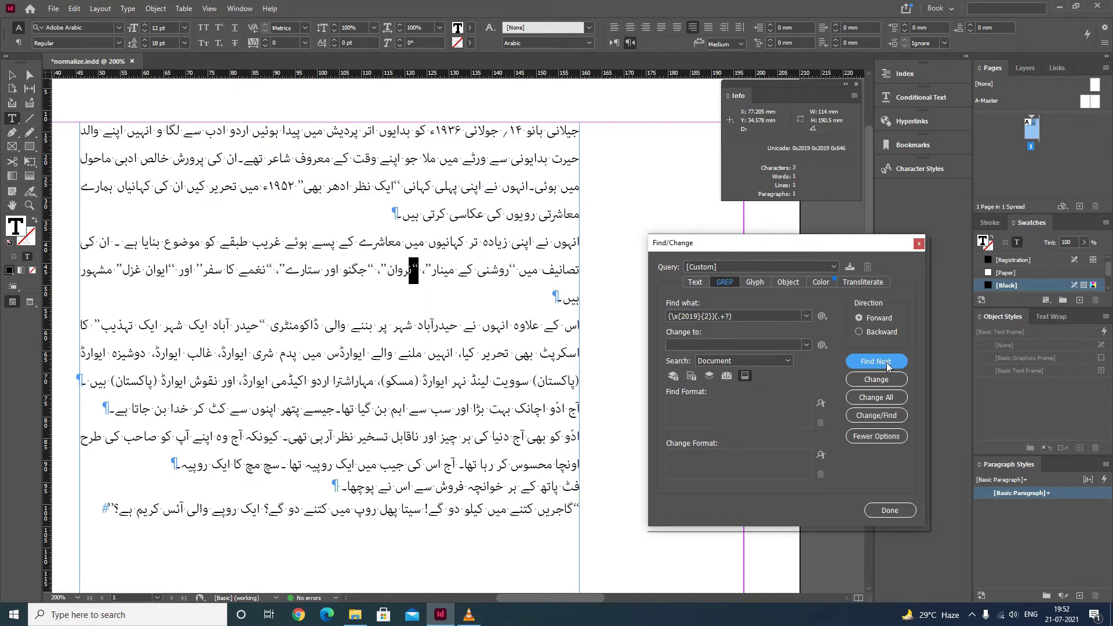
pyautogui.click(888, 363)
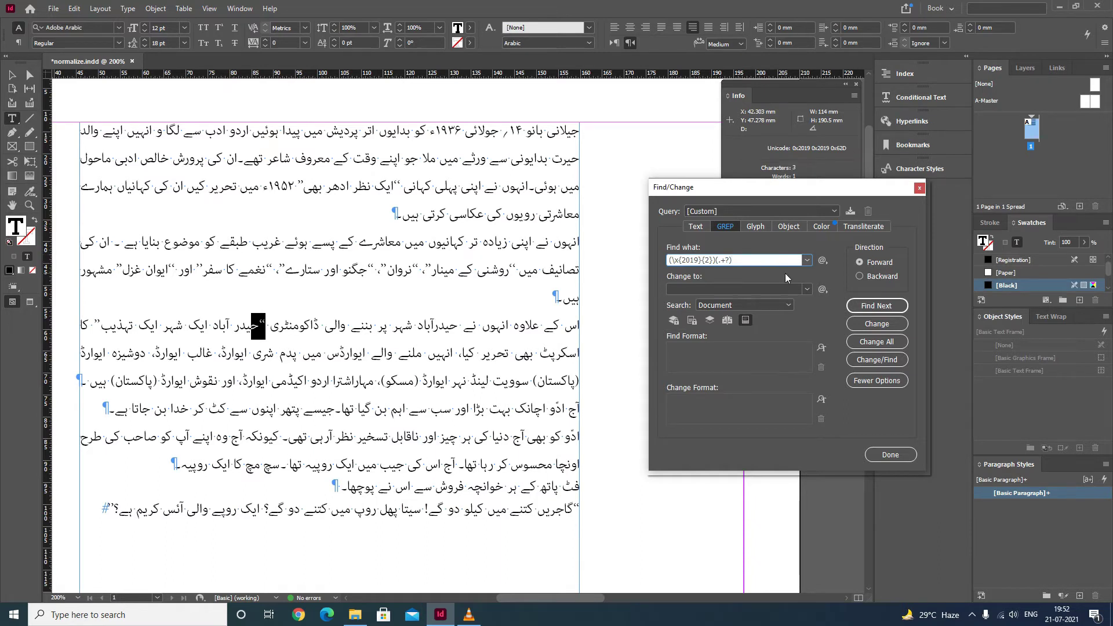
# - Check the closing mark after نروان, add the group (\x{2018}{2}) to the find expression, and search for quoted phrases
pyautogui.write('\\x{}')
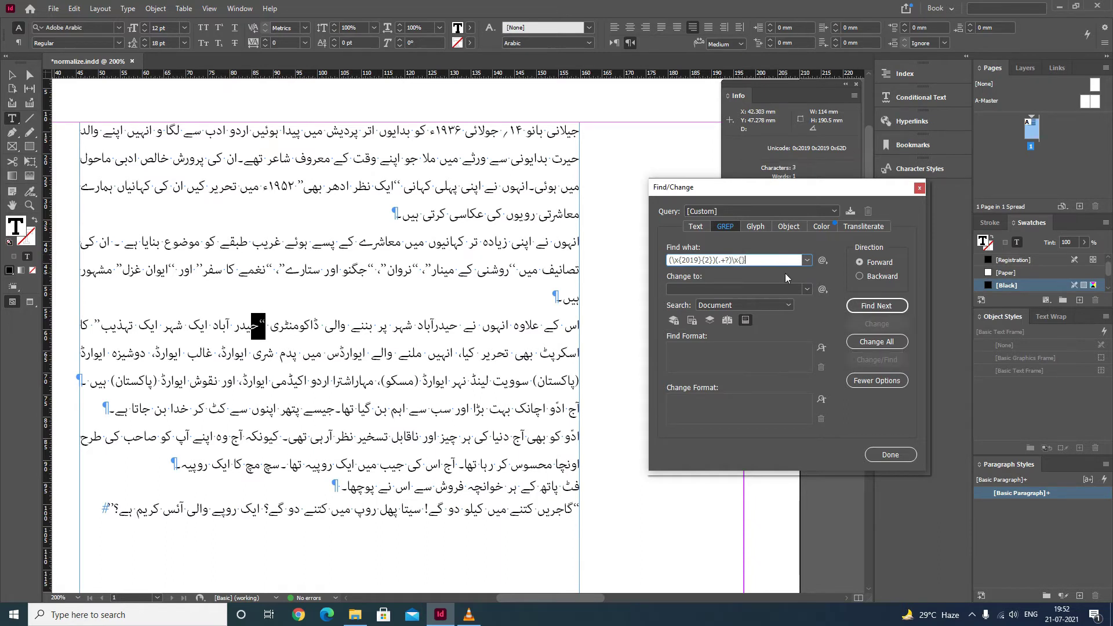
pyautogui.write('2018')
pyautogui.click(383, 266)
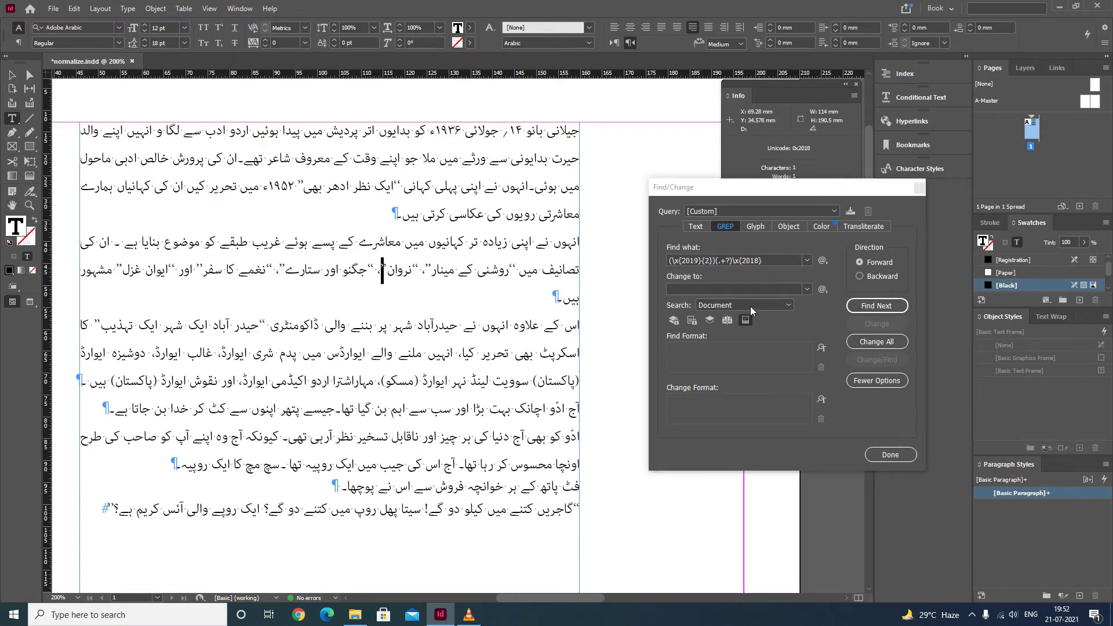
pyautogui.click(770, 261)
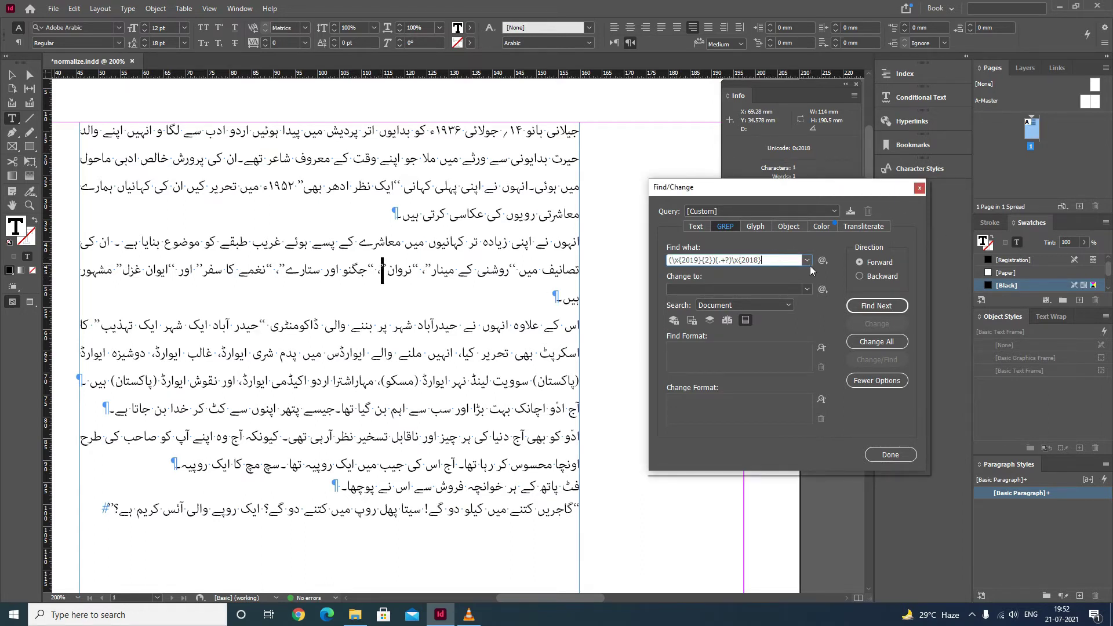
pyautogui.write('{}2(')
pyautogui.moveTo(716, 260)
pyautogui.mouseDown()
pyautogui.moveTo(669, 260)
pyautogui.moveTo(777, 260)
pyautogui.moveTo(732, 259)
pyautogui.mouseUp()
pyautogui.click(898, 312)
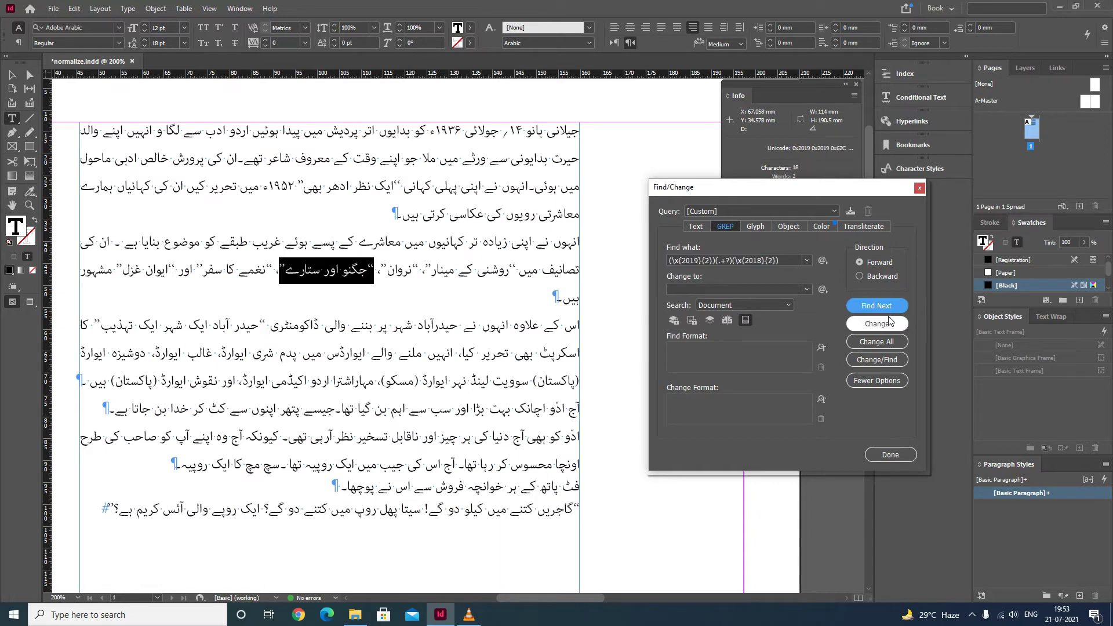
# - Try changing the found phrase with an empty replacement, undo it, and find the remaining quoted phrases one by one
pyautogui.click(888, 322)
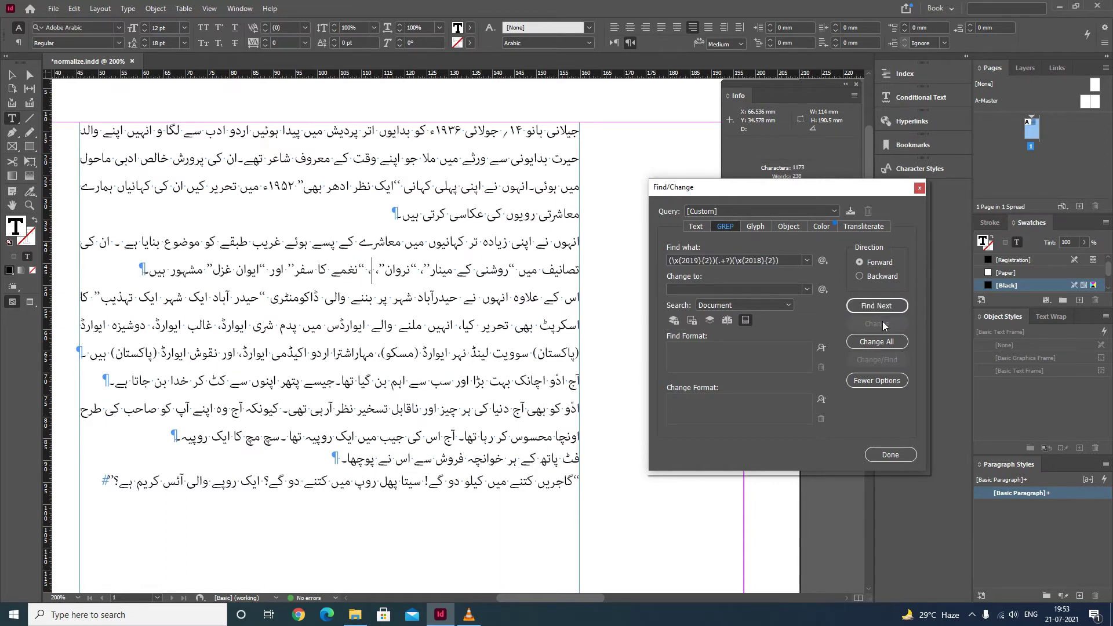
pyautogui.hotkey('ctrl', 'z')
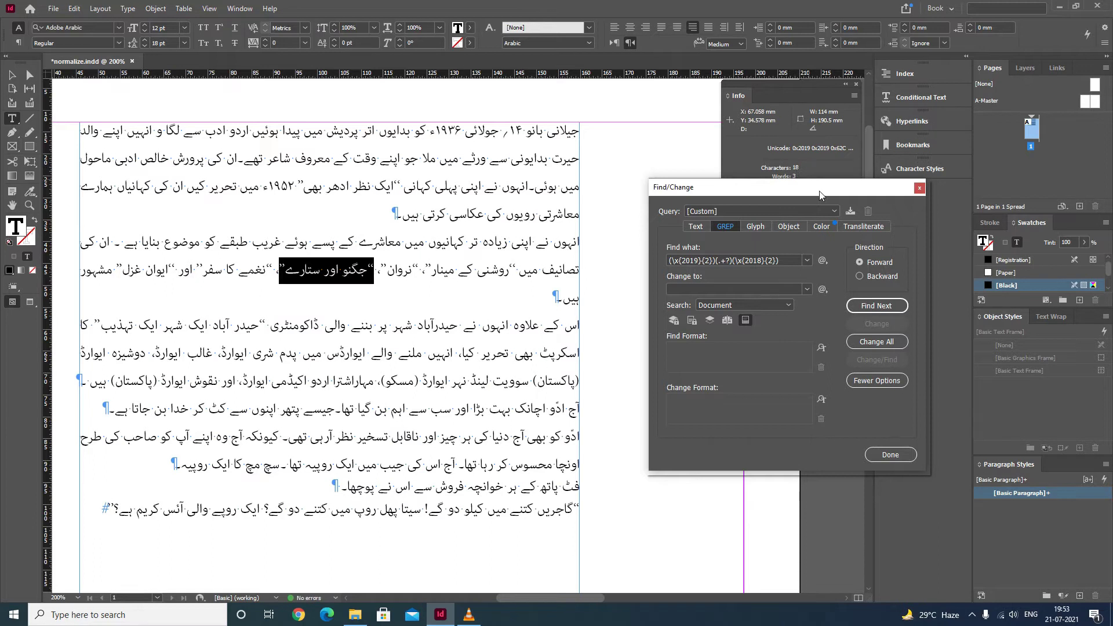
pyautogui.moveTo(819, 190); pyautogui.dragTo(821, 144)
pyautogui.click(889, 259)
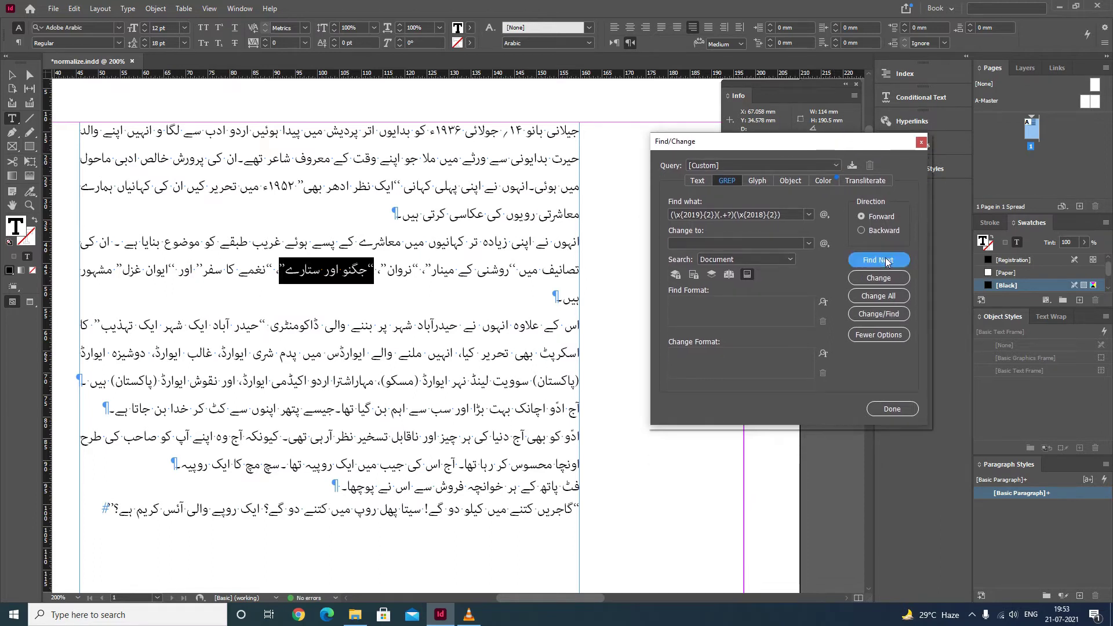
pyautogui.click(890, 261)
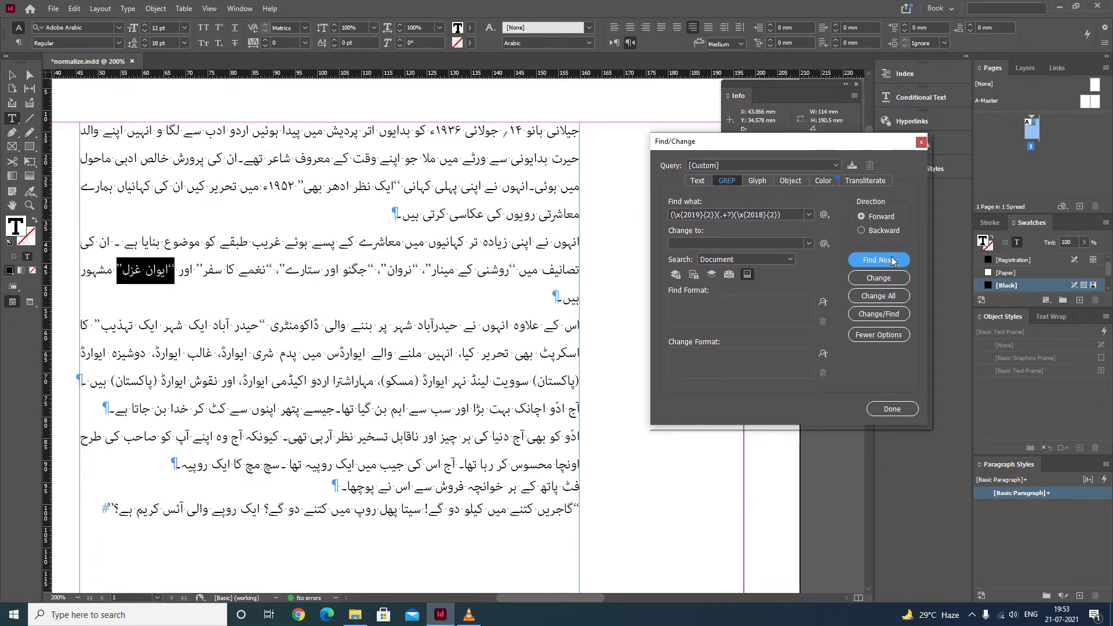
pyautogui.click(893, 260)
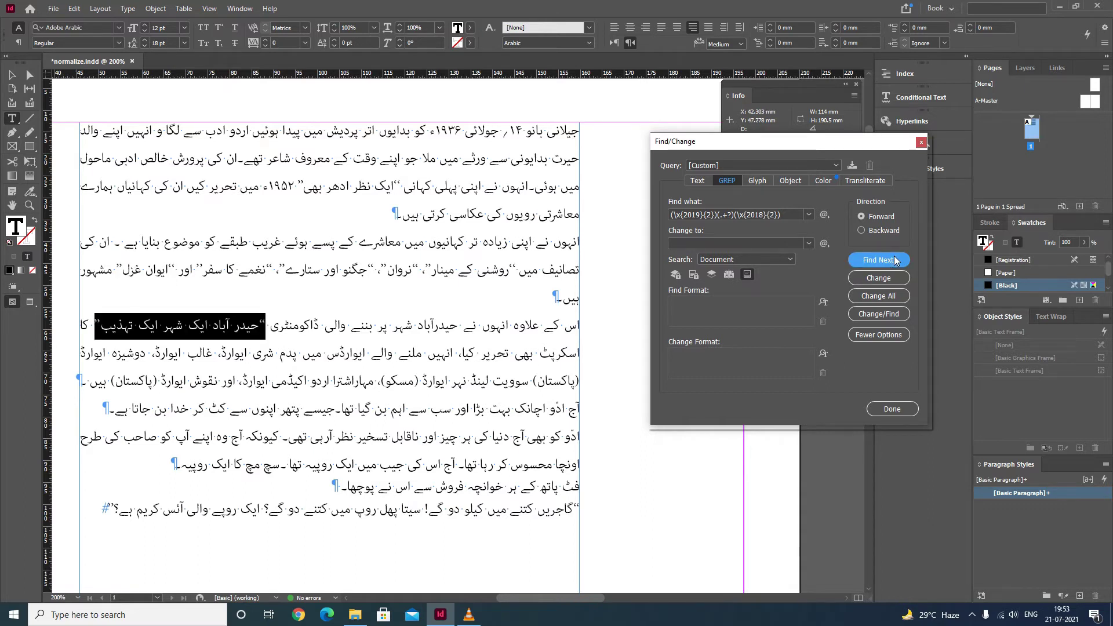
pyautogui.click(895, 261)
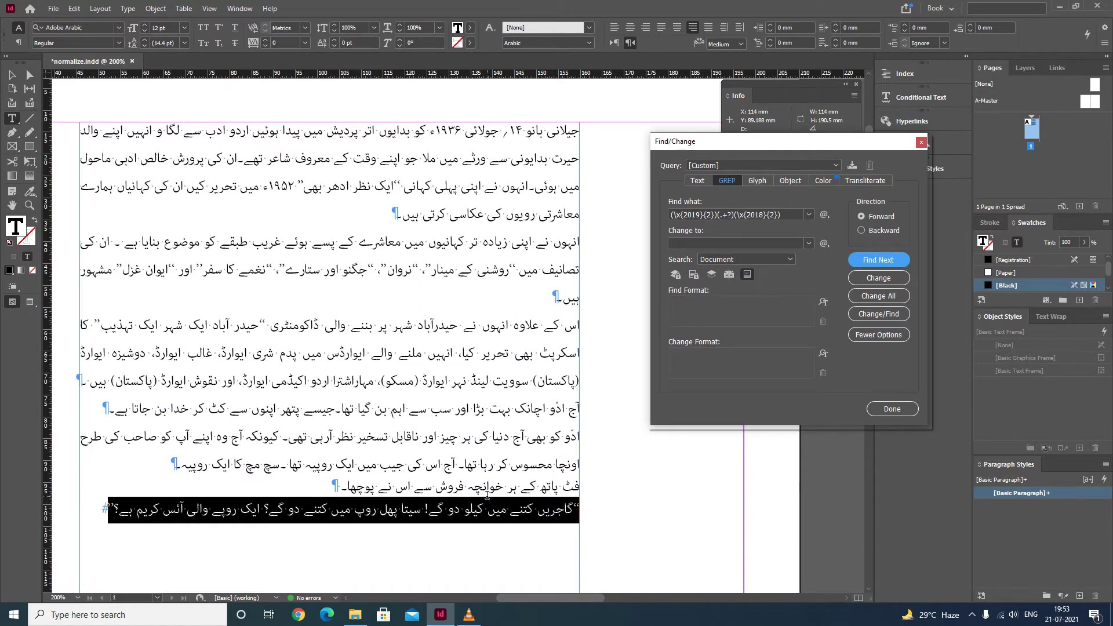
pyautogui.click(445, 510)
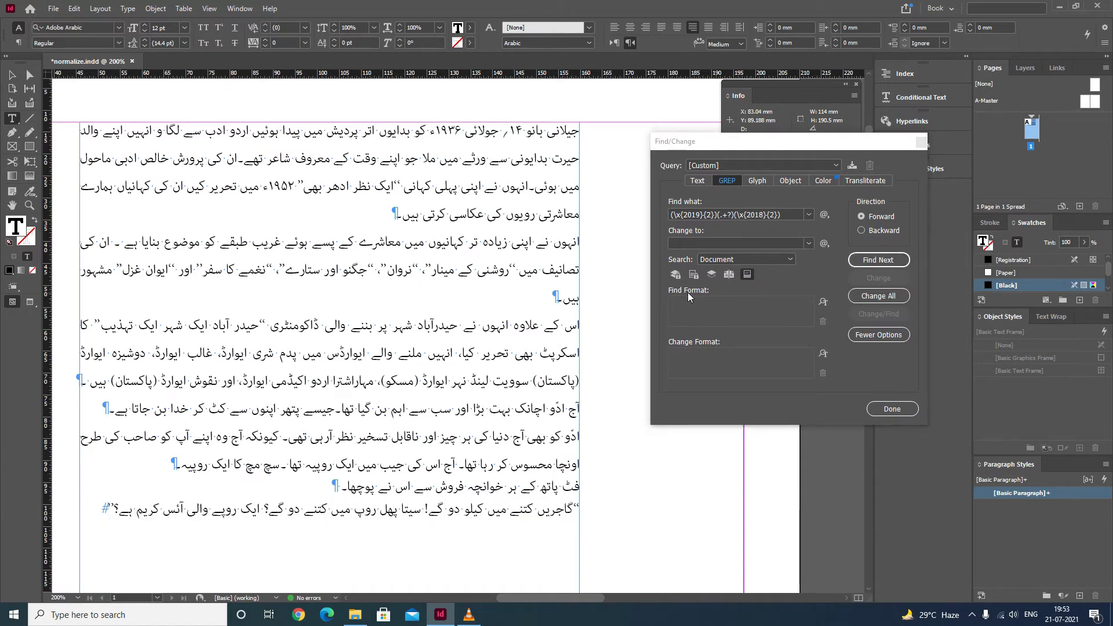
# - Select the opening marks before نروان and نغمے, the word نروان, and its closing marks to examine the three groups
pyautogui.click(705, 243)
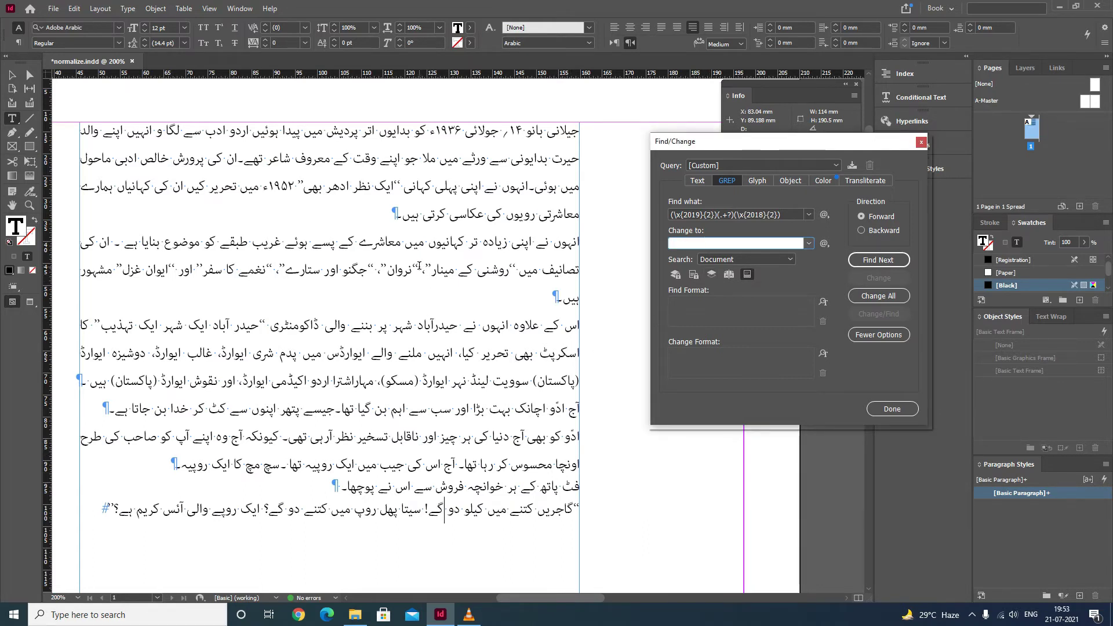
pyautogui.moveTo(419, 267); pyautogui.dragTo(412, 268)
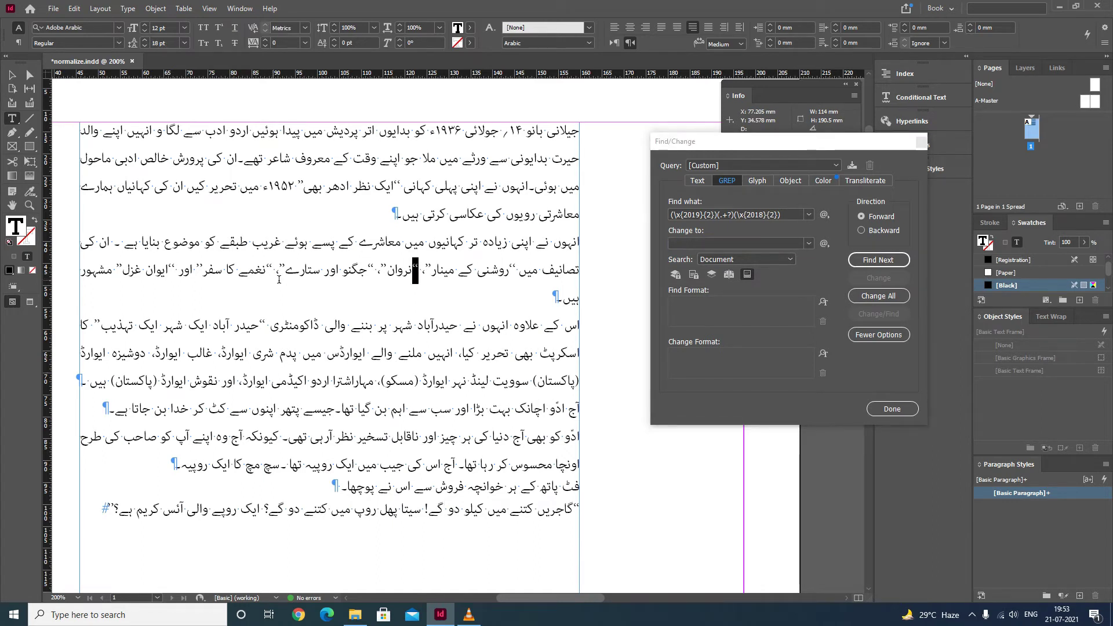
pyautogui.moveTo(273, 267); pyautogui.dragTo(266, 268)
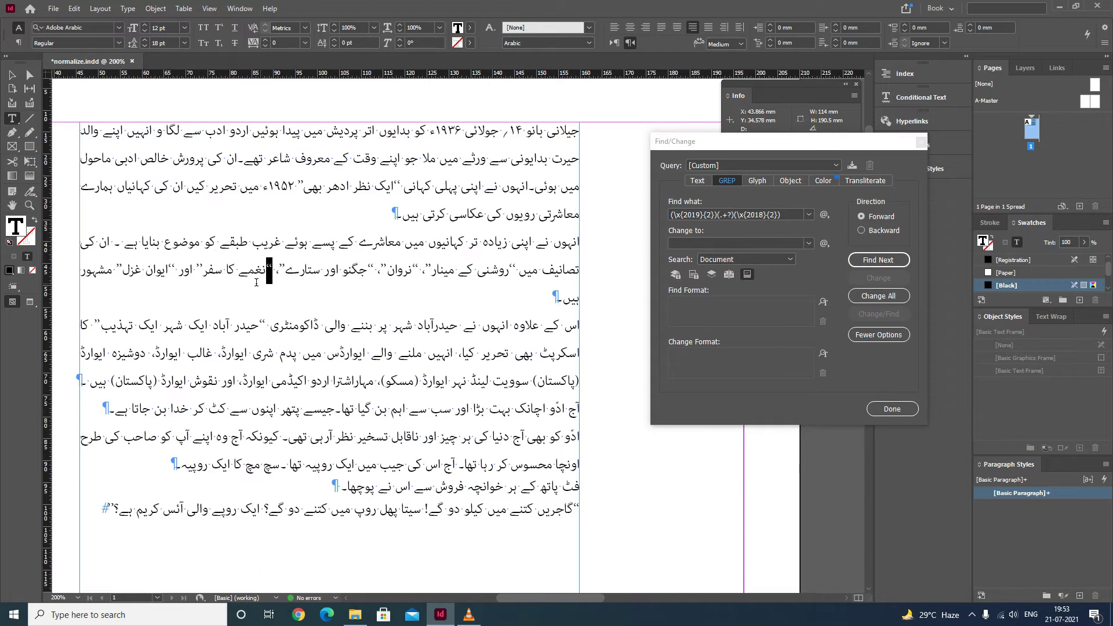
pyautogui.click(685, 246)
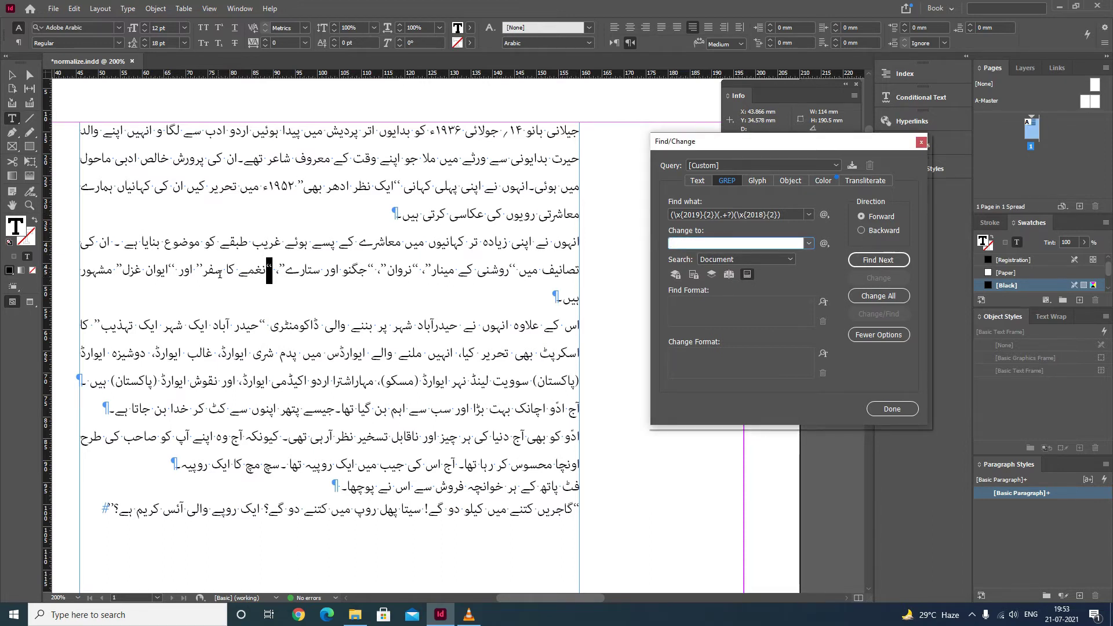
pyautogui.moveTo(412, 272); pyautogui.dragTo(384, 274)
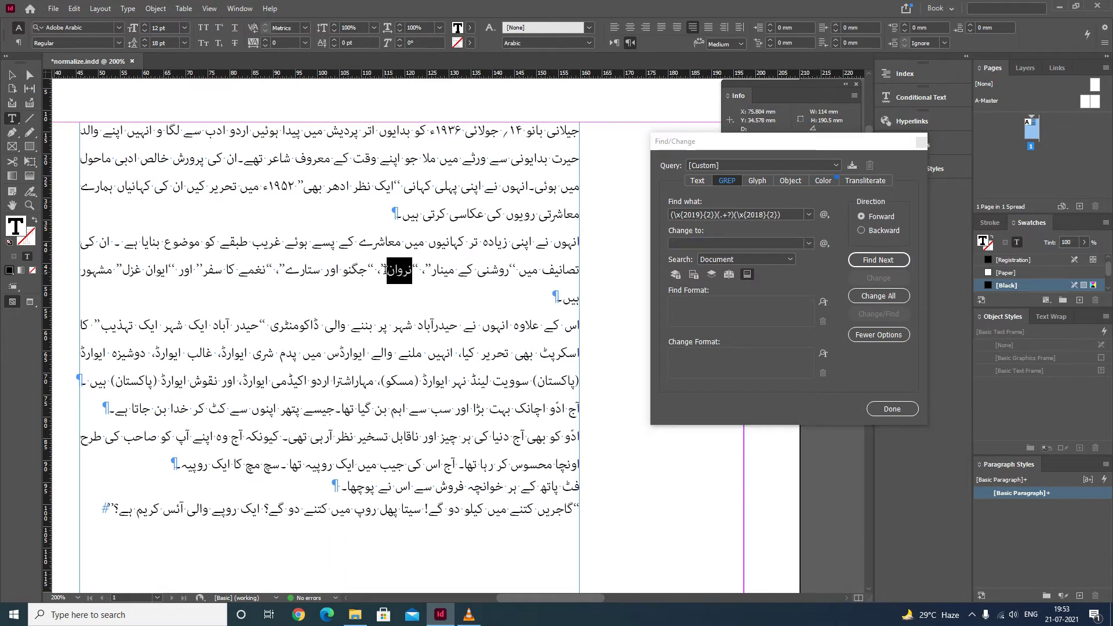
pyautogui.click(383, 271)
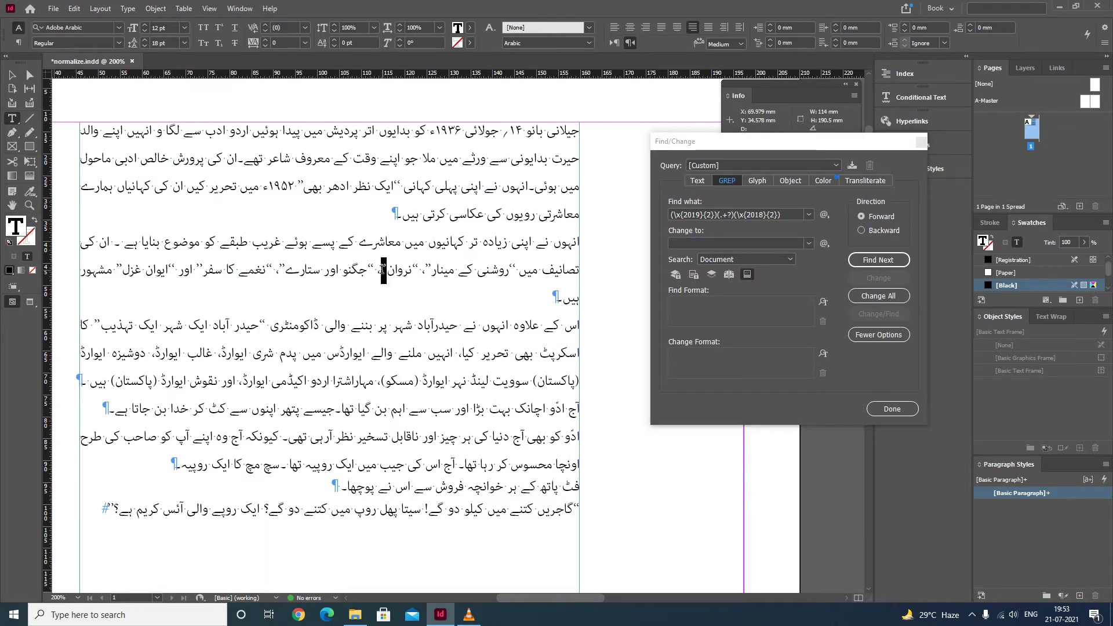
# - Set the replacement to $3$2$1 and change all matches in the document to swap the doubled quotation marks
pyautogui.click(692, 242)
pyautogui.write('$3')
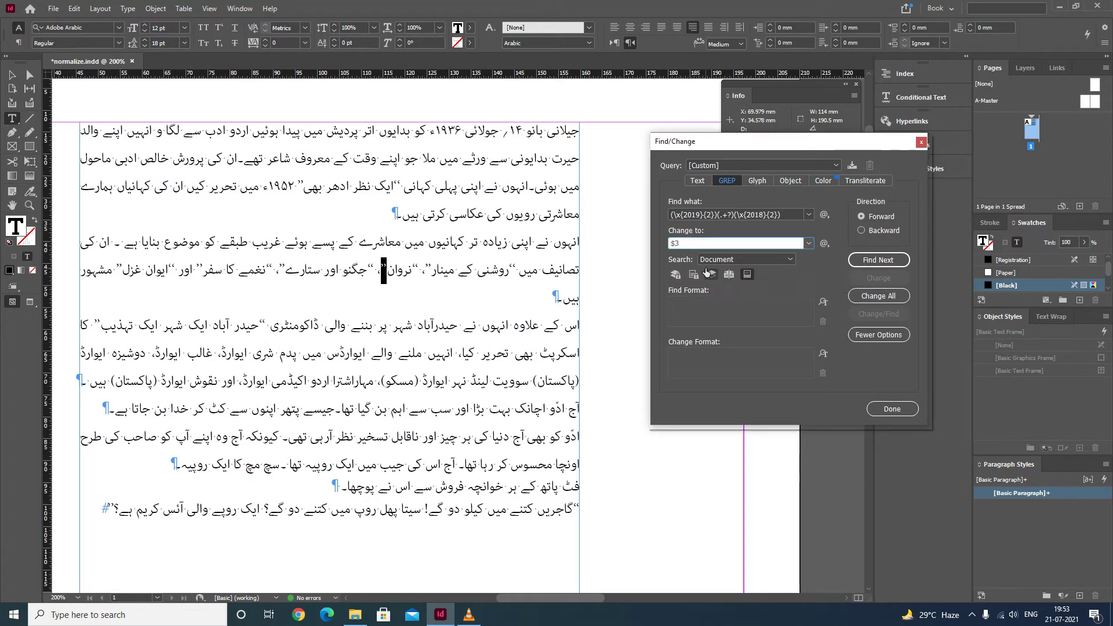
pyautogui.write('$2$1')
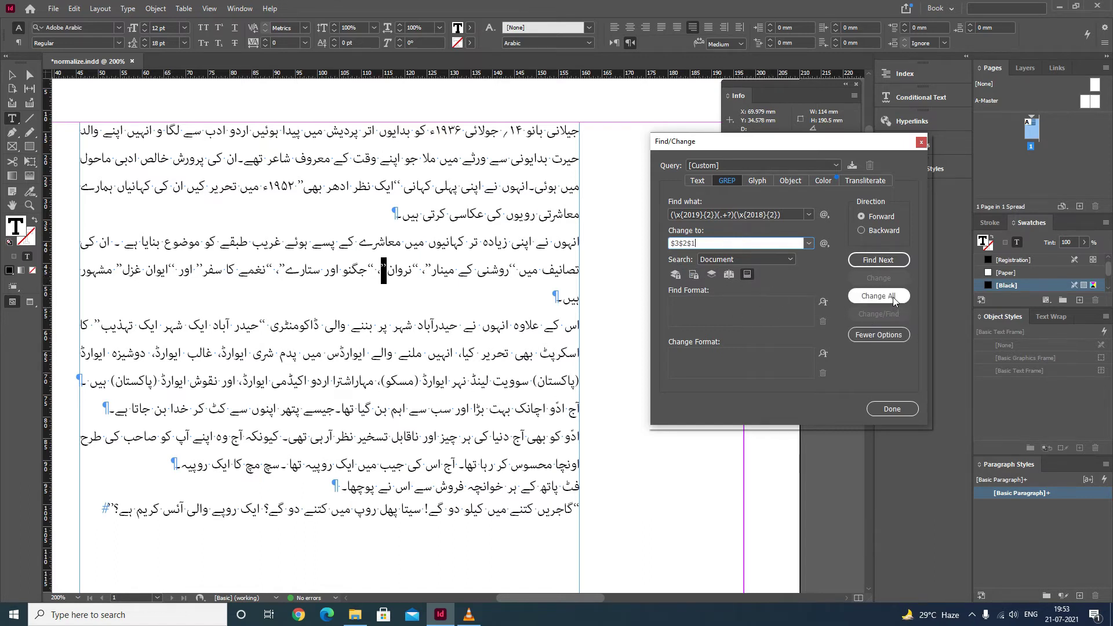
pyautogui.click(893, 297)
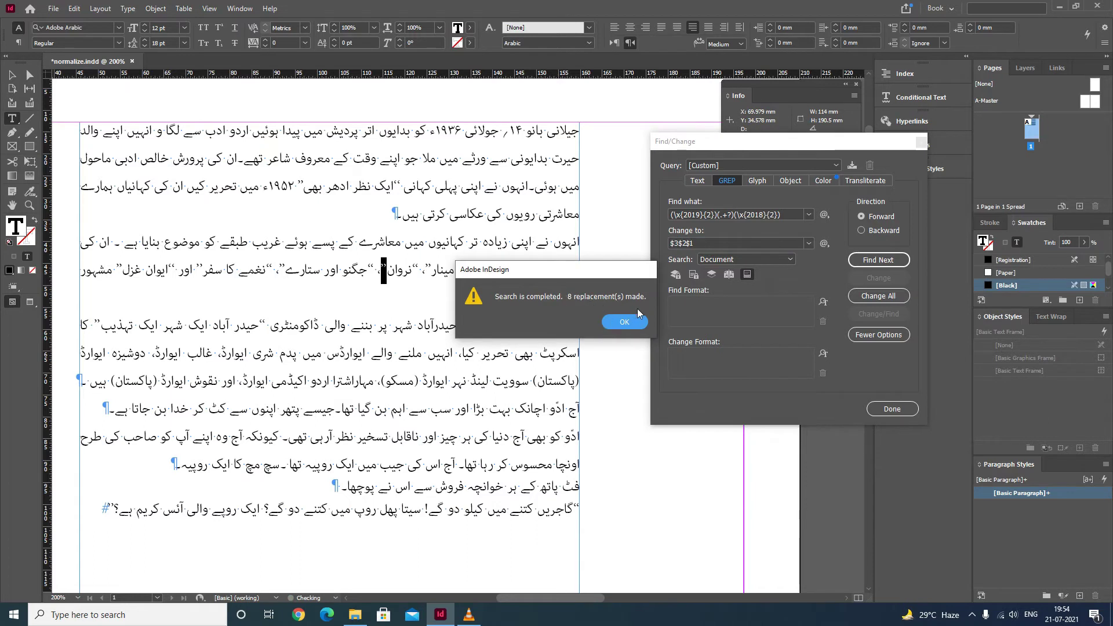
pyautogui.click(624, 321)
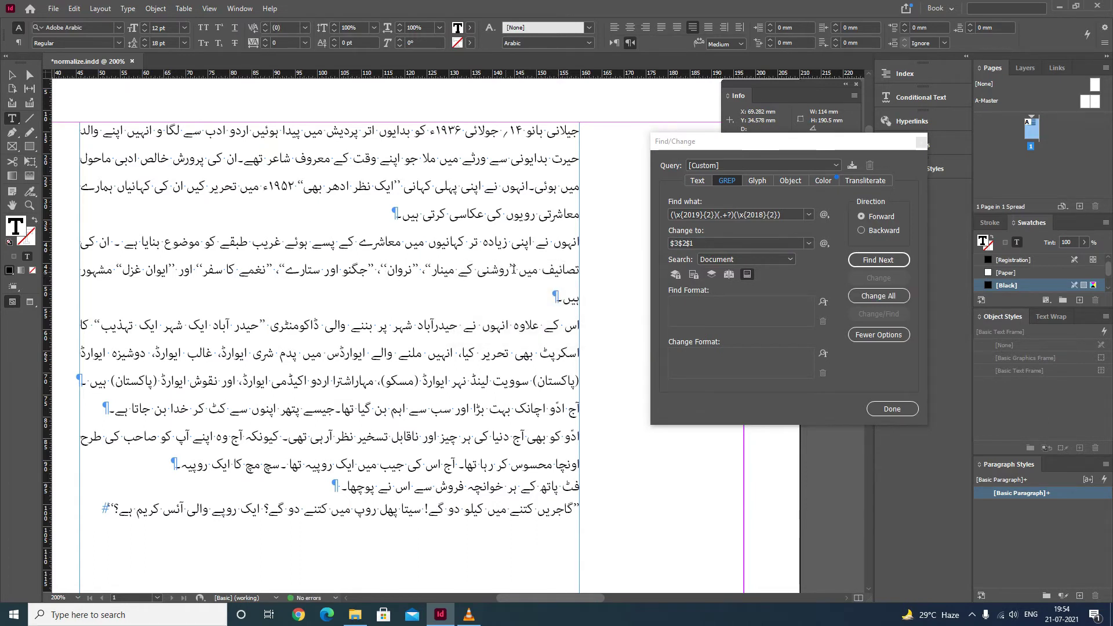
# - Select the phrases نروان and جگنو اور ستارے to check their swapped quotation marks
pyautogui.moveTo(518, 270); pyautogui.dragTo(381, 270)
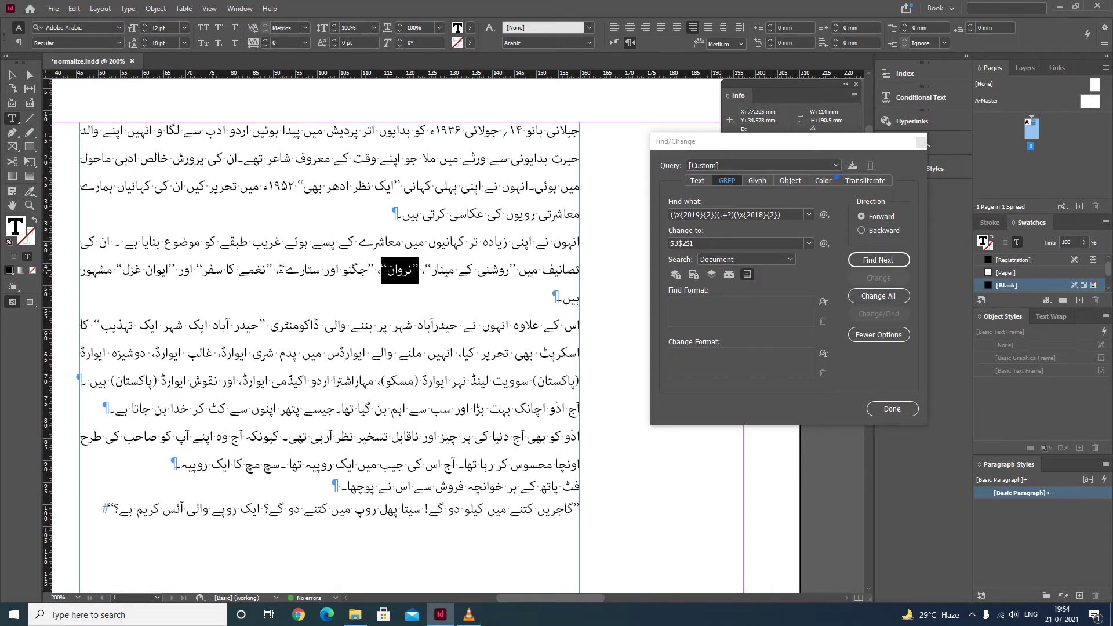
pyautogui.moveTo(284, 270); pyautogui.dragTo(369, 270)
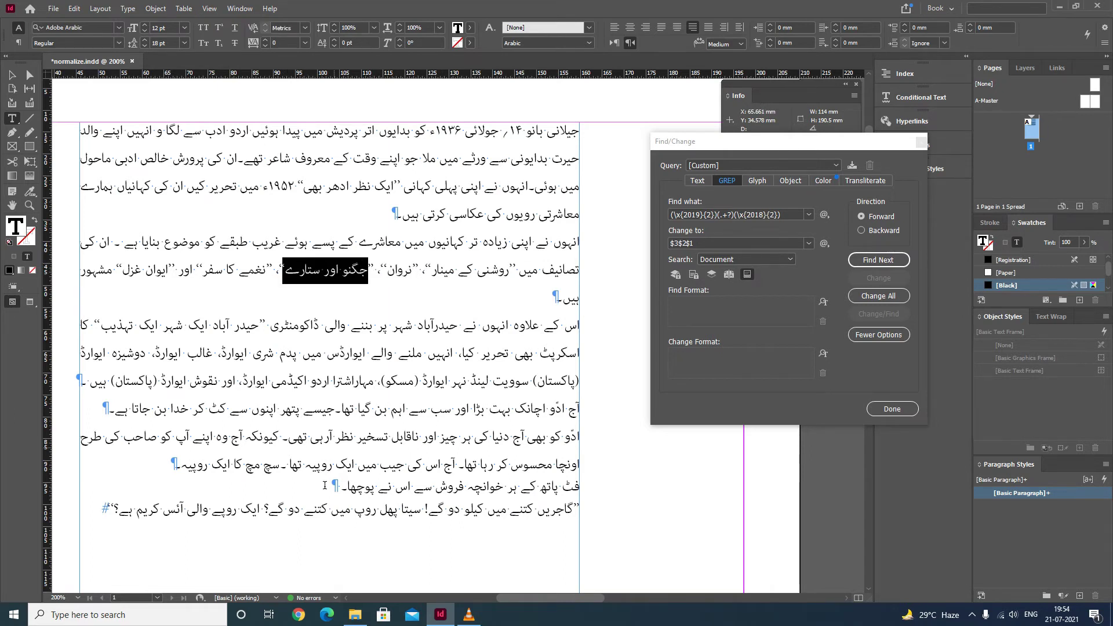
# - Select the last line, starting with گاجریں, to check its quotation marks, and close Find/Change
pyautogui.moveTo(108, 509); pyautogui.dragTo(580, 510)
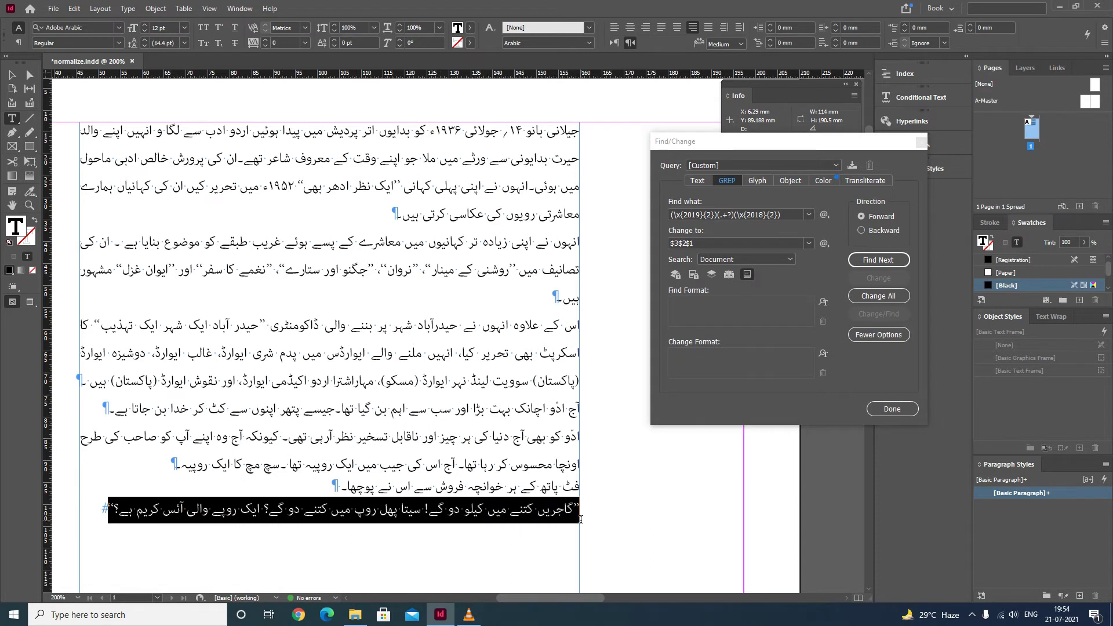
pyautogui.click(904, 410)
pyautogui.click(508, 242)
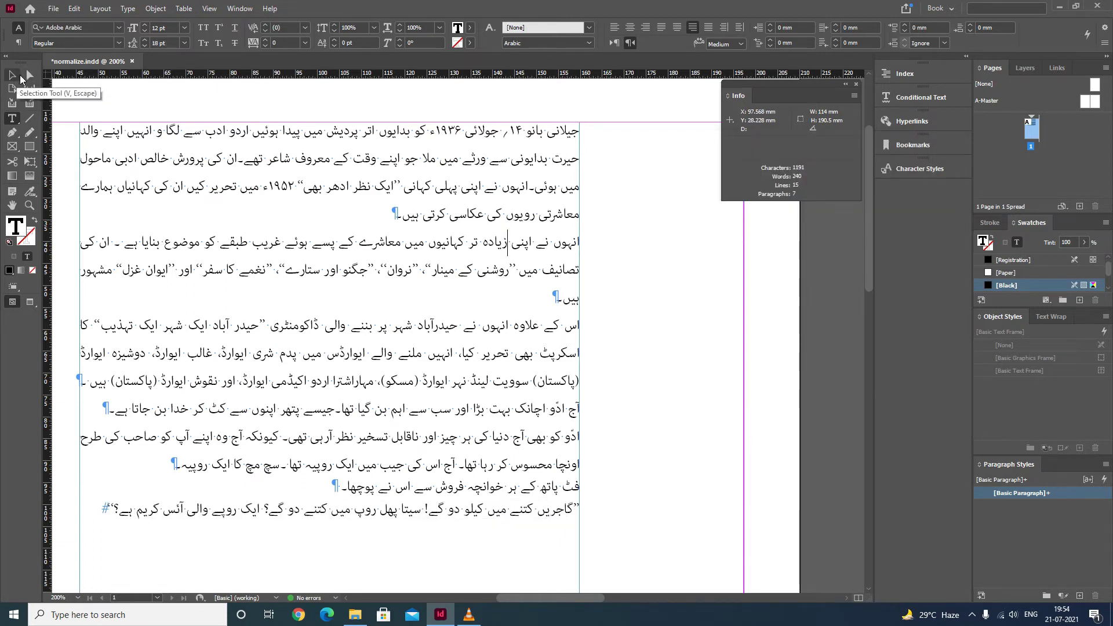
# - Show the hidden characters in the Urdu text frame
pyautogui.click(13, 75)
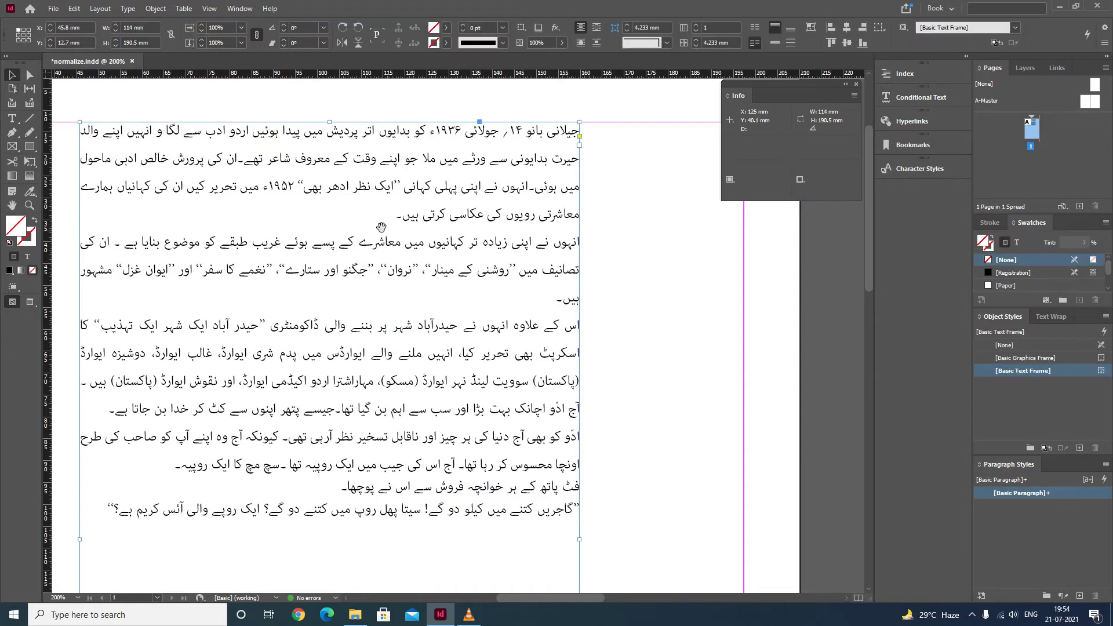
pyautogui.moveTo(381, 227); pyautogui.dragTo(466, 221)
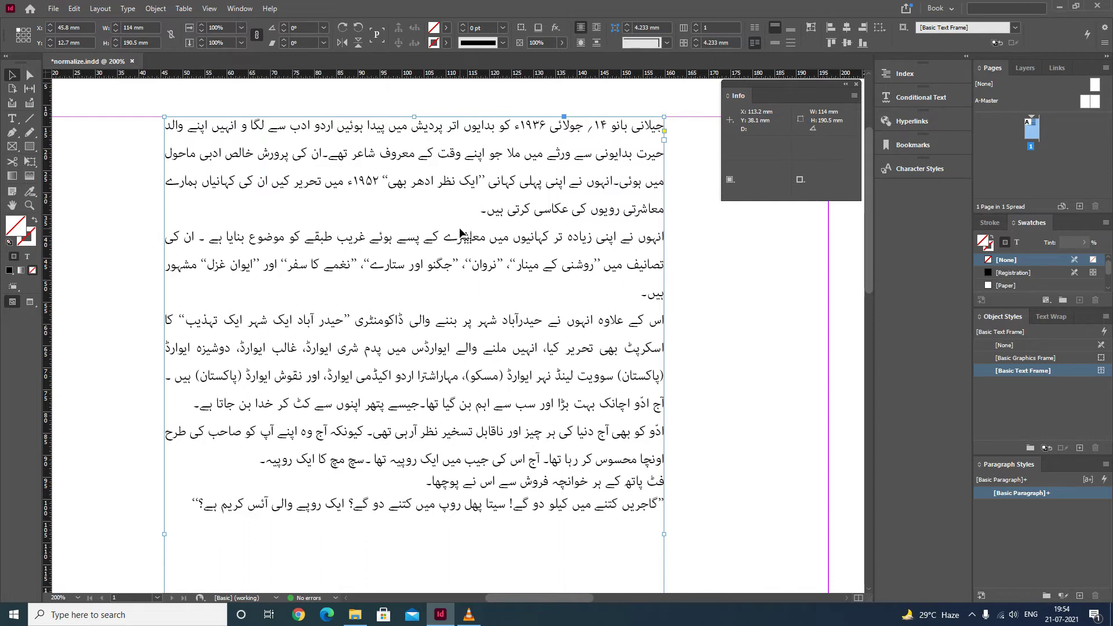
pyautogui.hotkey('ctrl', 'alt', 'i')
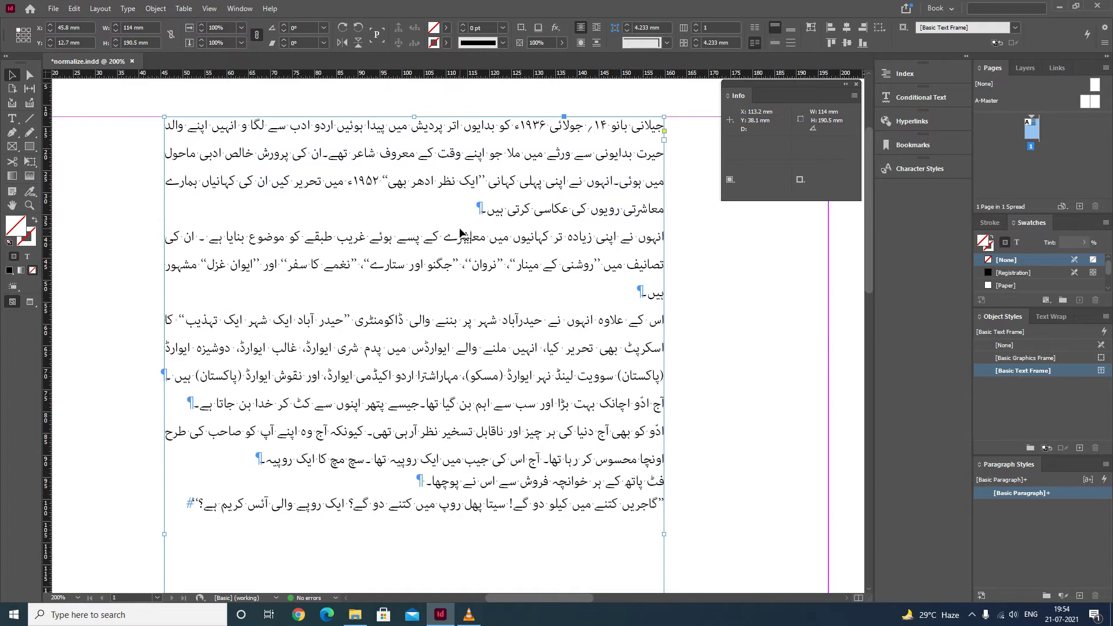
pyautogui.moveTo(428, 175); pyautogui.dragTo(424, 186)
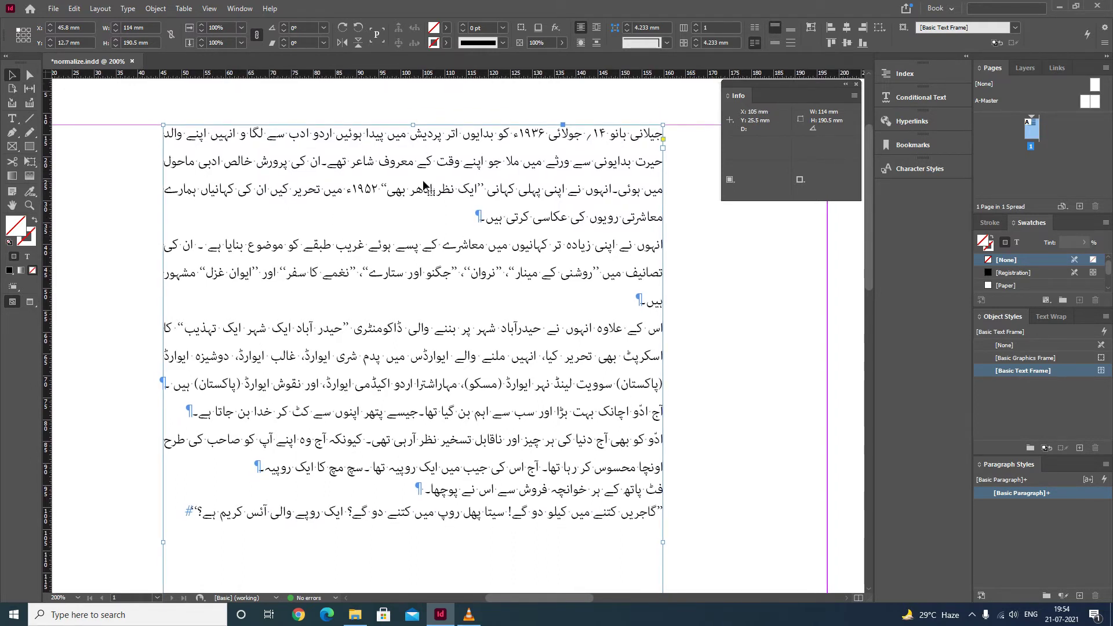
pyautogui.click(12, 119)
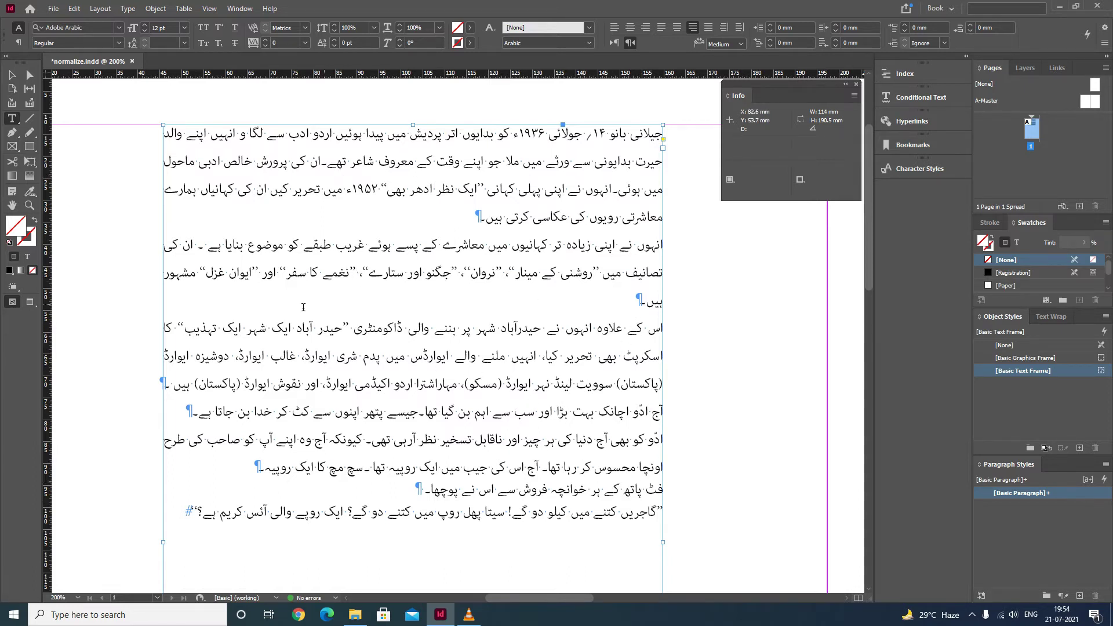
# - Select the space between ہیں and the full stop after (پاکستان) to read its Unicode value
pyautogui.click(12, 76)
pyautogui.moveTo(125, 288); pyautogui.dragTo(326, 489)
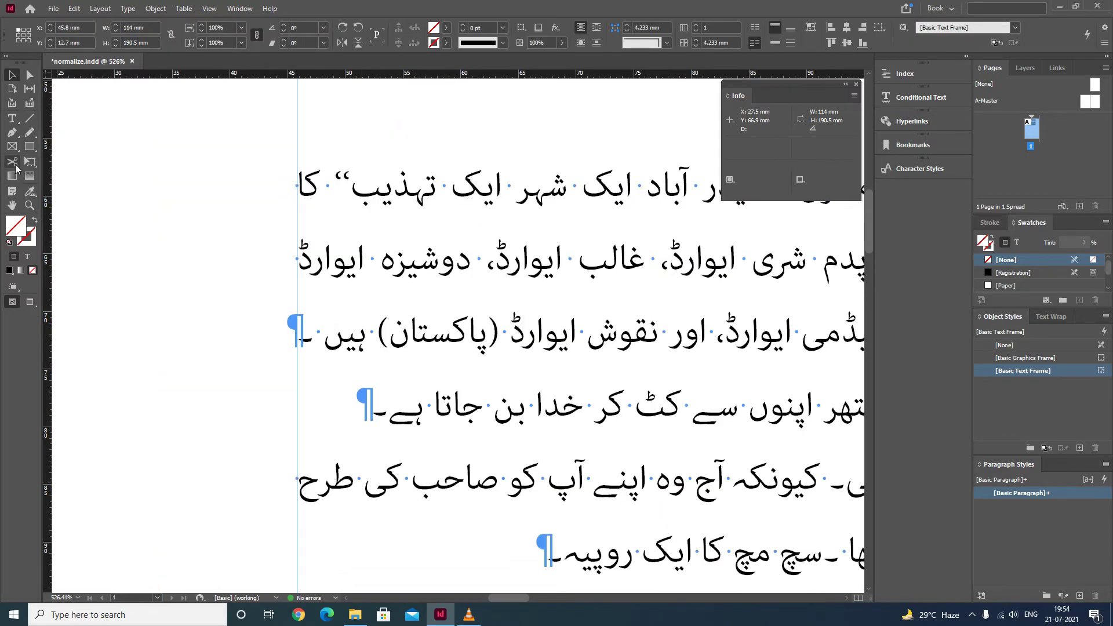
pyautogui.click(12, 118)
pyautogui.click(323, 336)
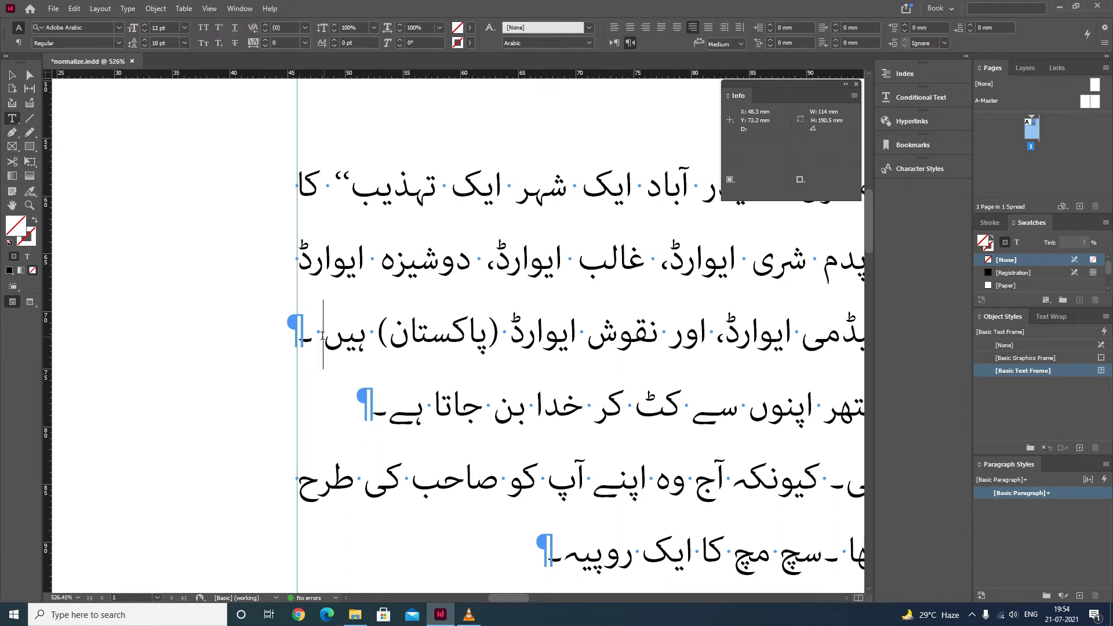
pyautogui.moveTo(317, 338)
pyautogui.mouseDown()
pyautogui.moveTo(297, 343)
pyautogui.moveTo(315, 338)
pyautogui.mouseUp()
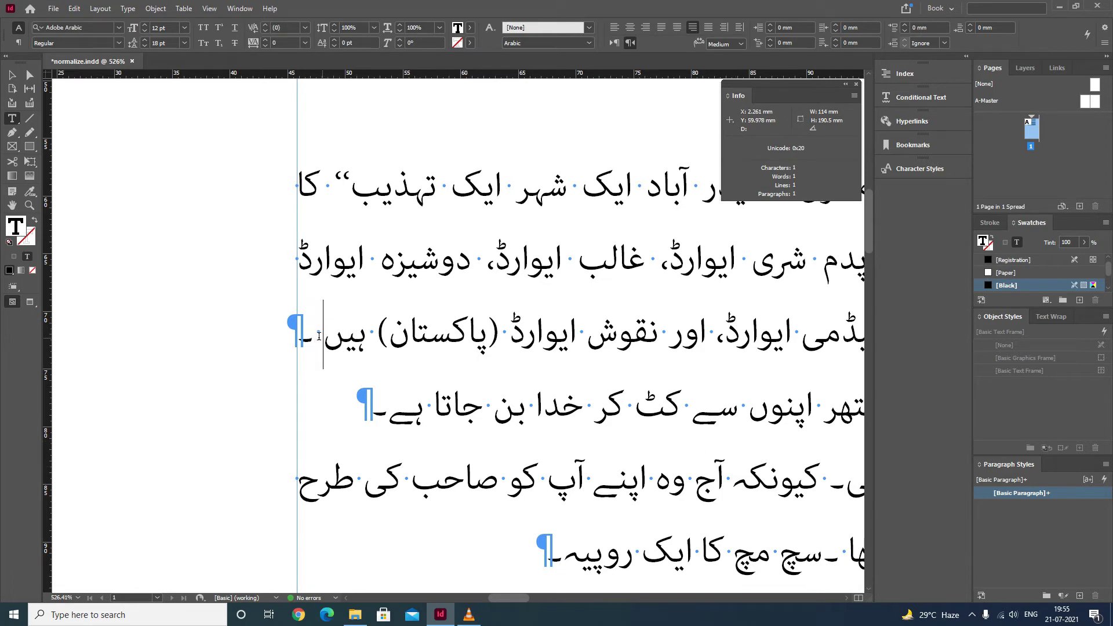
# - Select the full stop at the end of the line containing نقوش ایوارڈ (پاکستان) to read its Unicode value
pyautogui.click(12, 75)
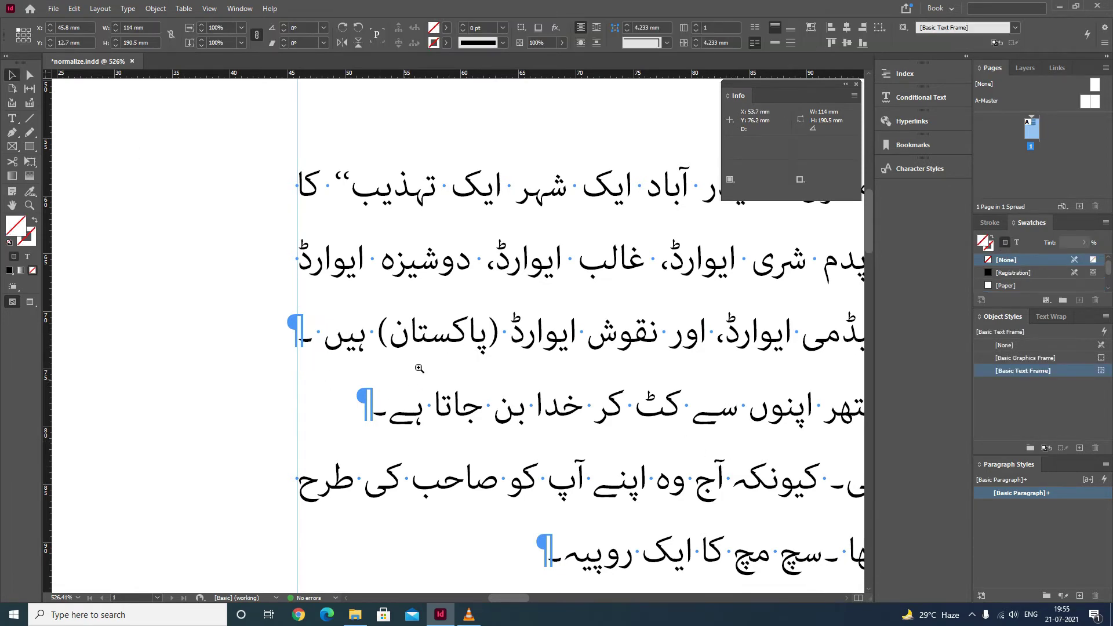
pyautogui.hotkey('ctrl', '-')
pyautogui.hotkey('ctrl', '-')
pyautogui.hotkey('ctrl', '-')
pyautogui.moveTo(717, 385); pyautogui.dragTo(402, 358)
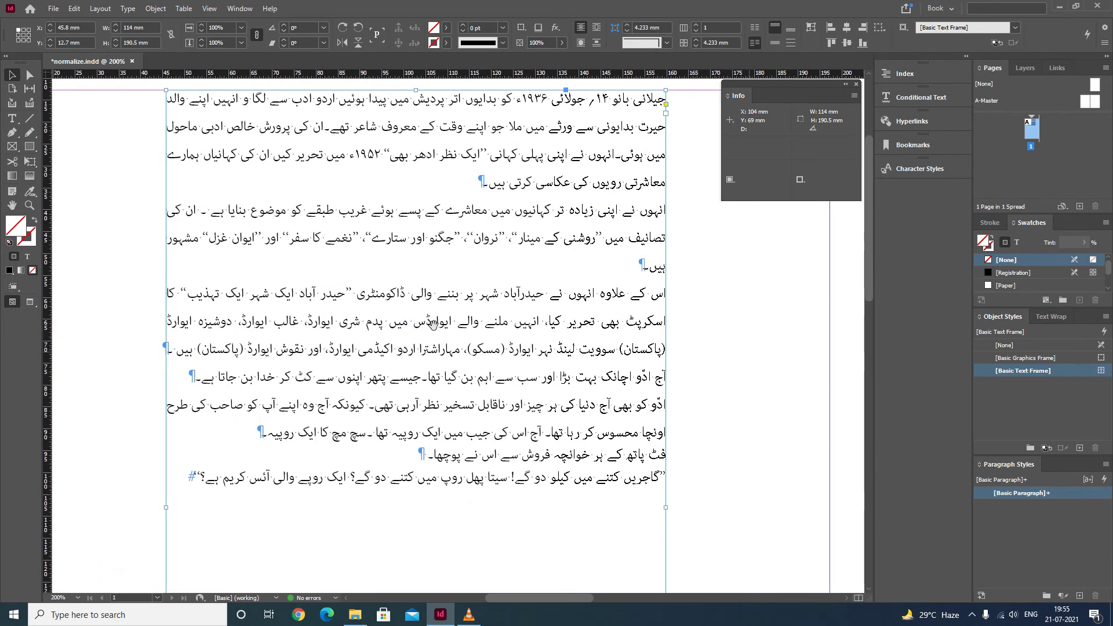
pyautogui.click(11, 119)
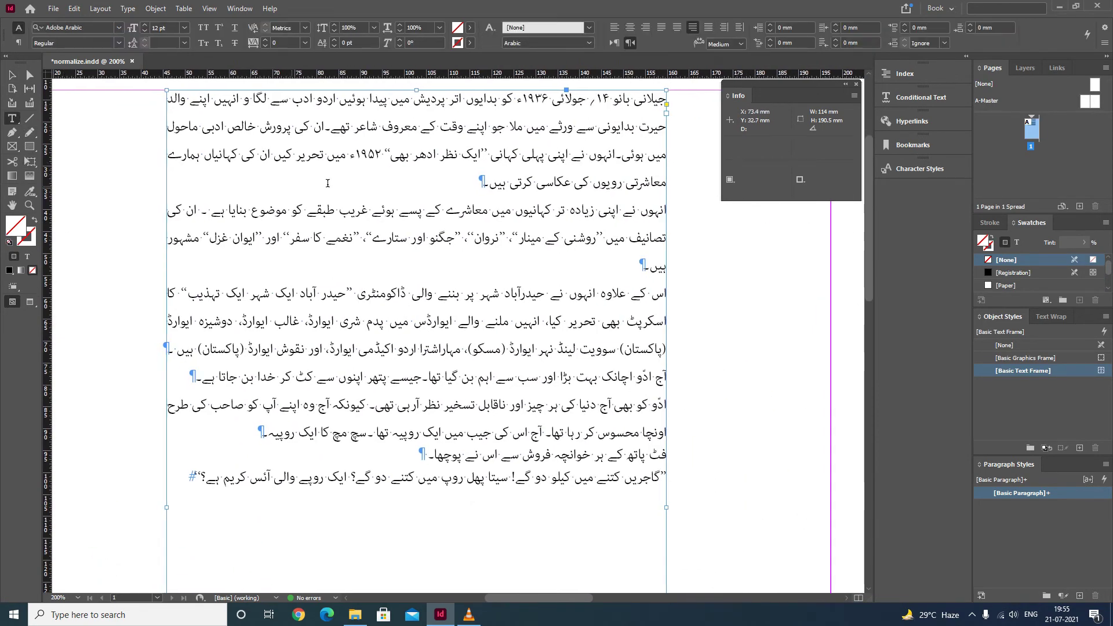
pyautogui.click(172, 351)
pyautogui.moveTo(171, 354); pyautogui.dragTo(166, 354)
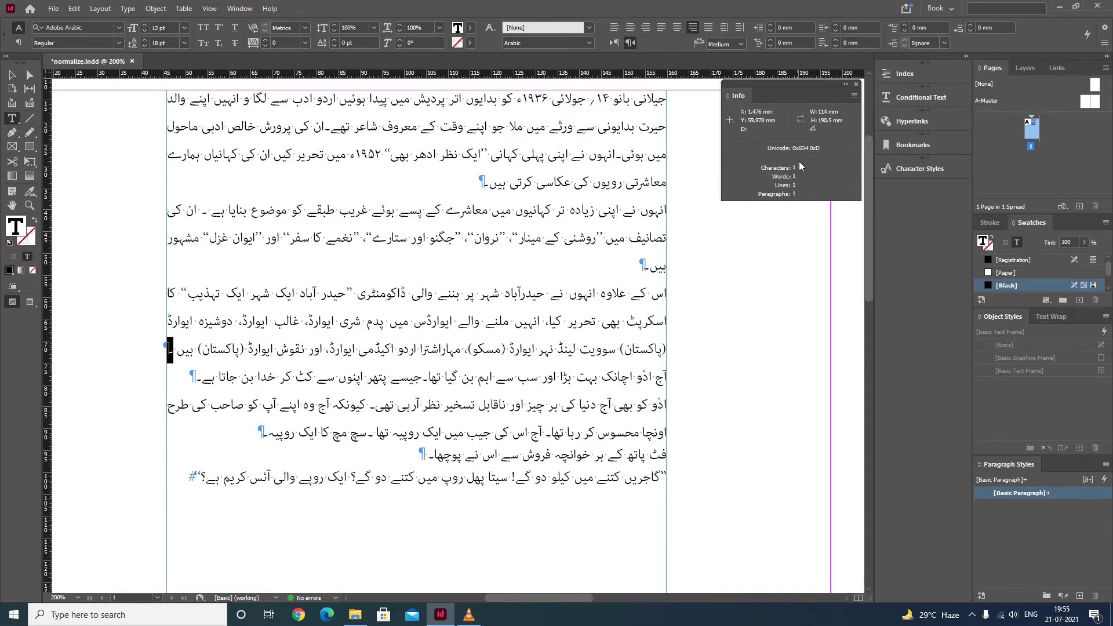
pyautogui.click(413, 348)
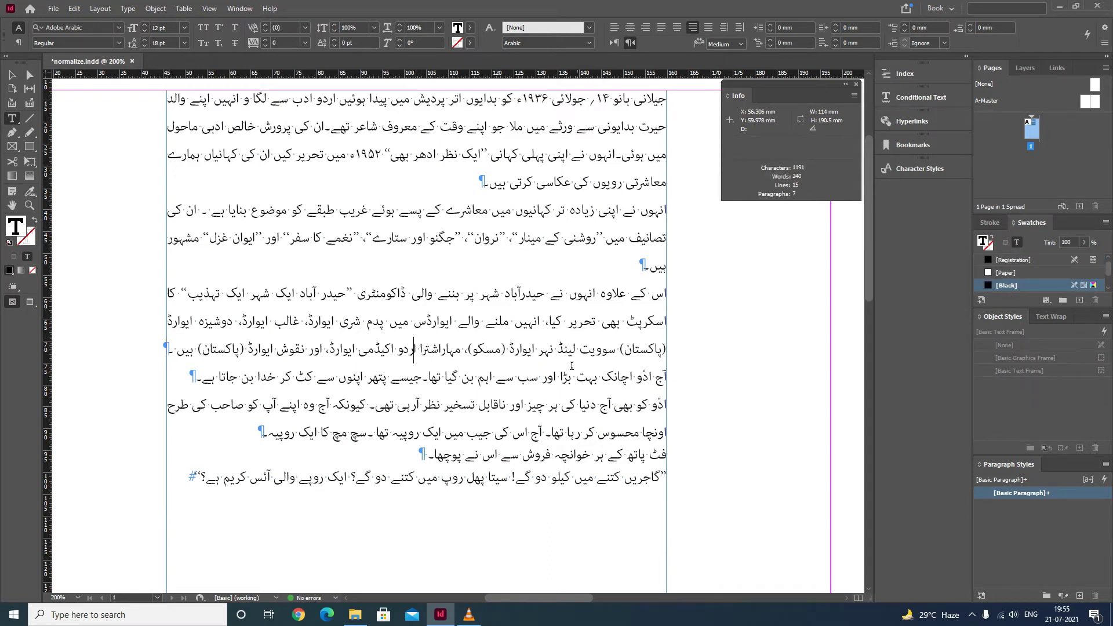
# - Examine the gap after ہیں up close and select the adjacent full stop again
pyautogui.press('Escape')
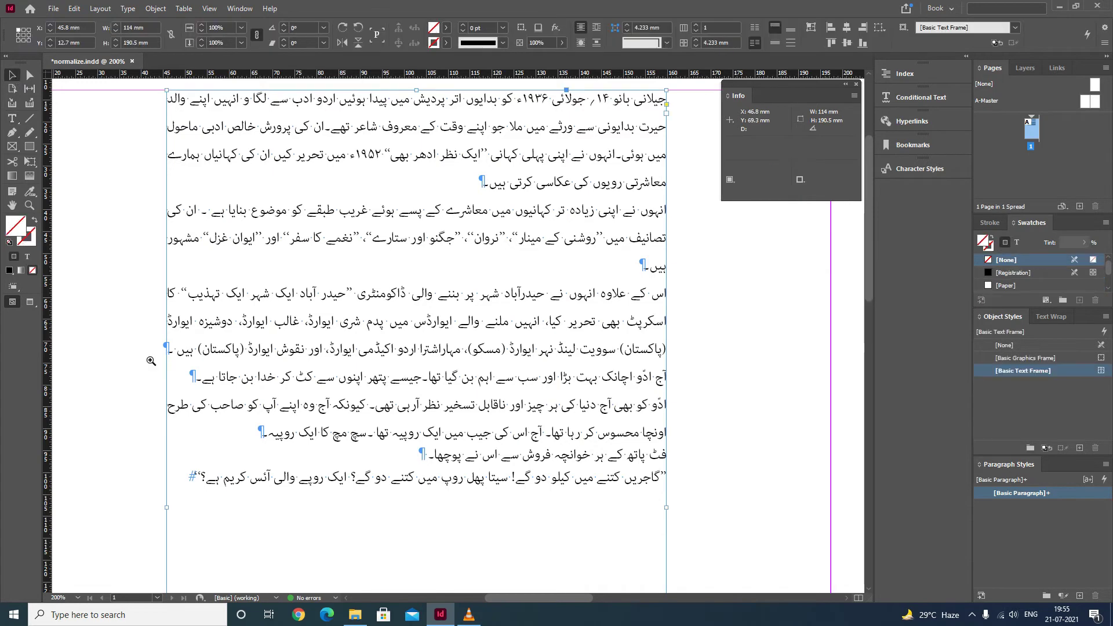
pyautogui.moveTo(141, 320); pyautogui.dragTo(238, 393)
pyautogui.press('t')
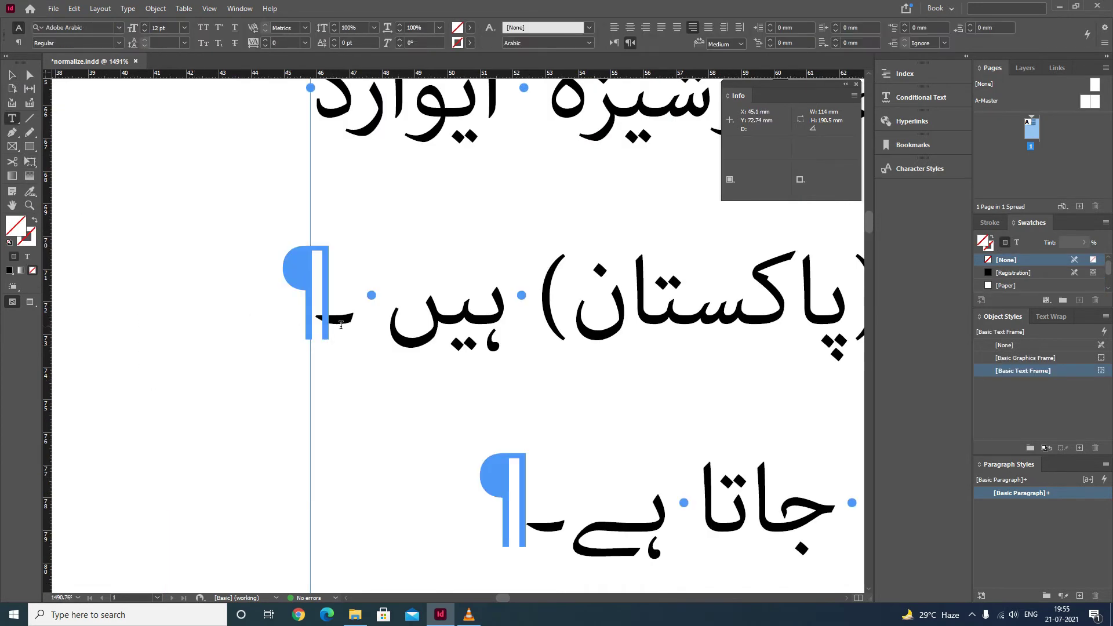
pyautogui.click(356, 319)
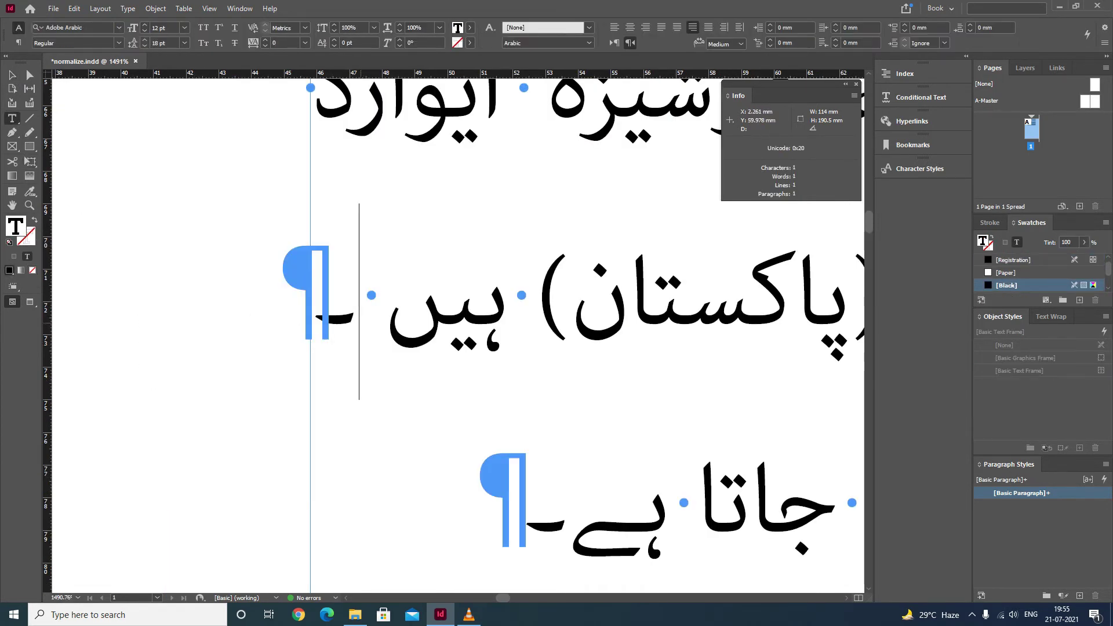
pyautogui.hotkey('shift', 'Left')
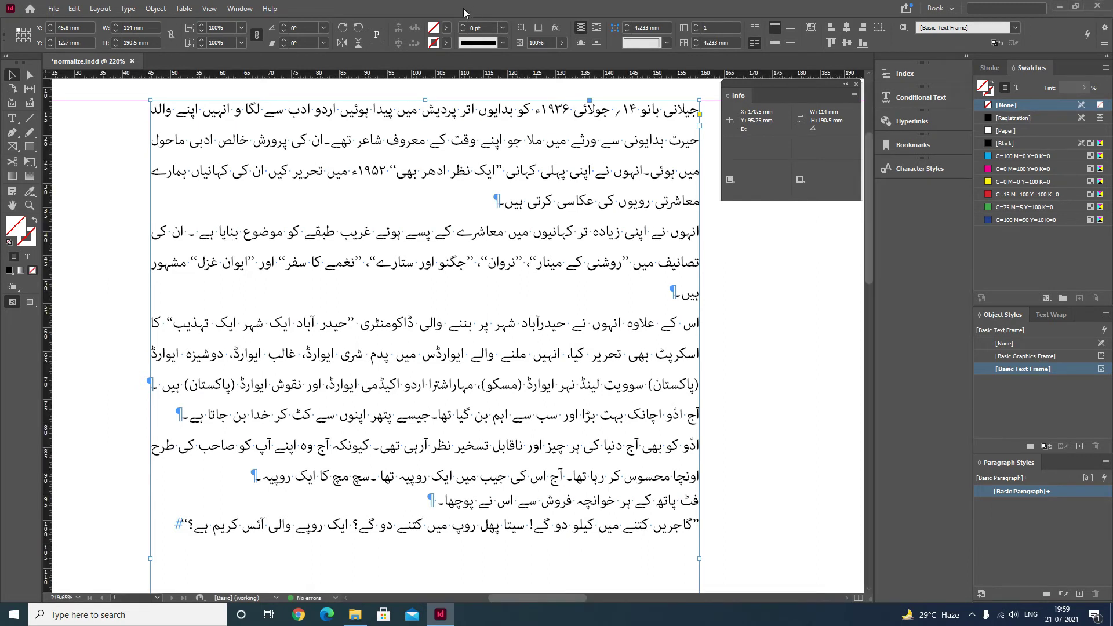
# - Reopen Find/Change and set the GREP search to \x{0020}\x{06d4}, using the full stop after ہیں to look up its code
pyautogui.hotkey('ctrl', 'f')
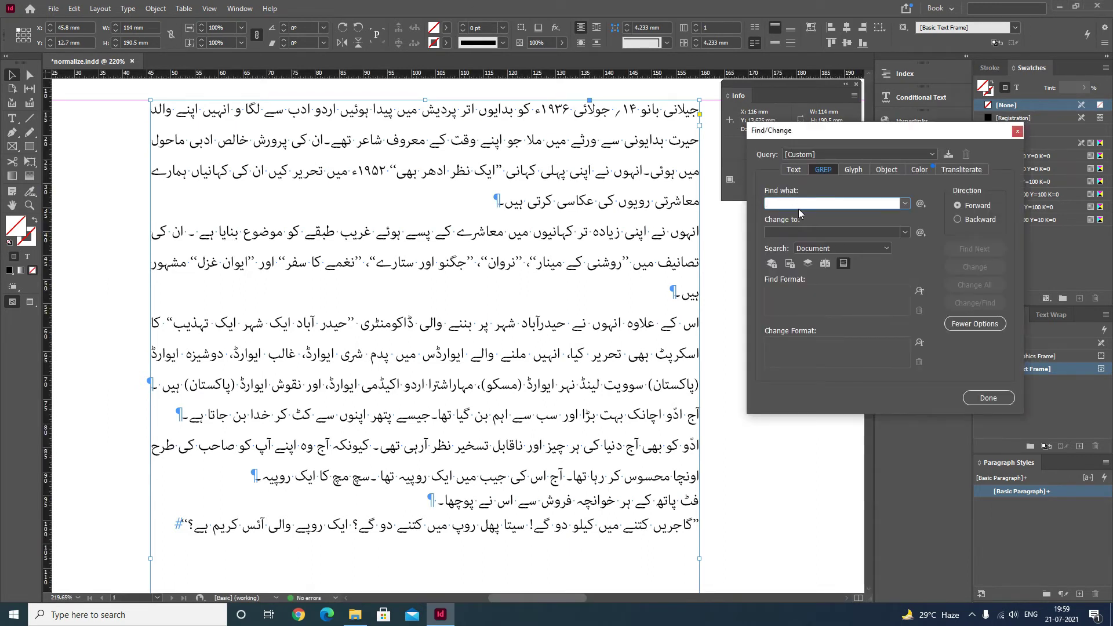
pyautogui.click(12, 119)
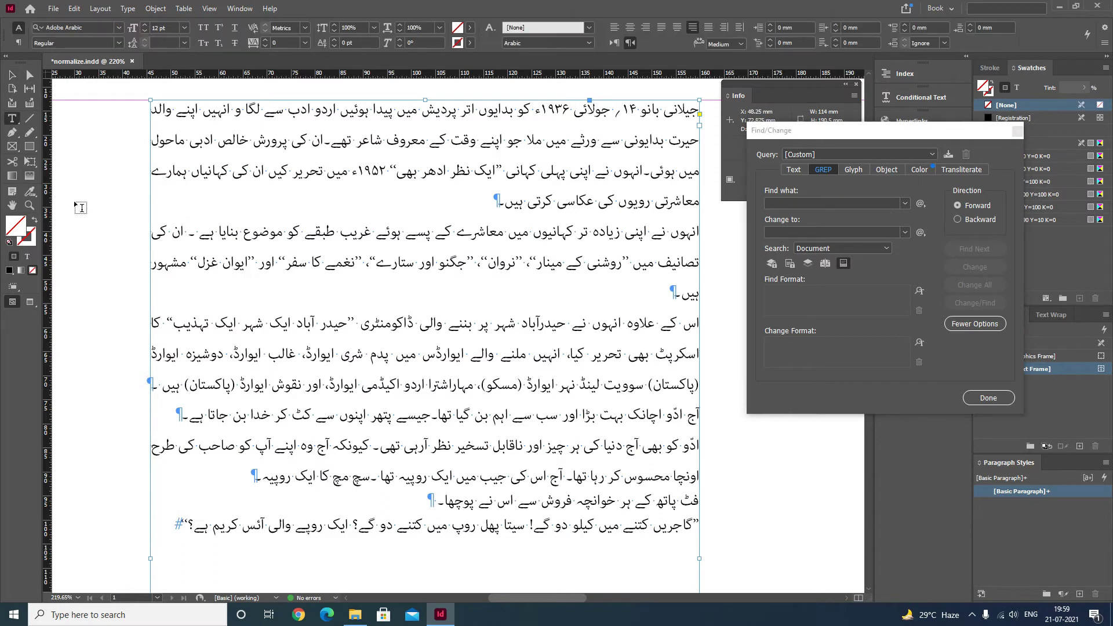
pyautogui.doubleClick(156, 387)
pyautogui.click(800, 203)
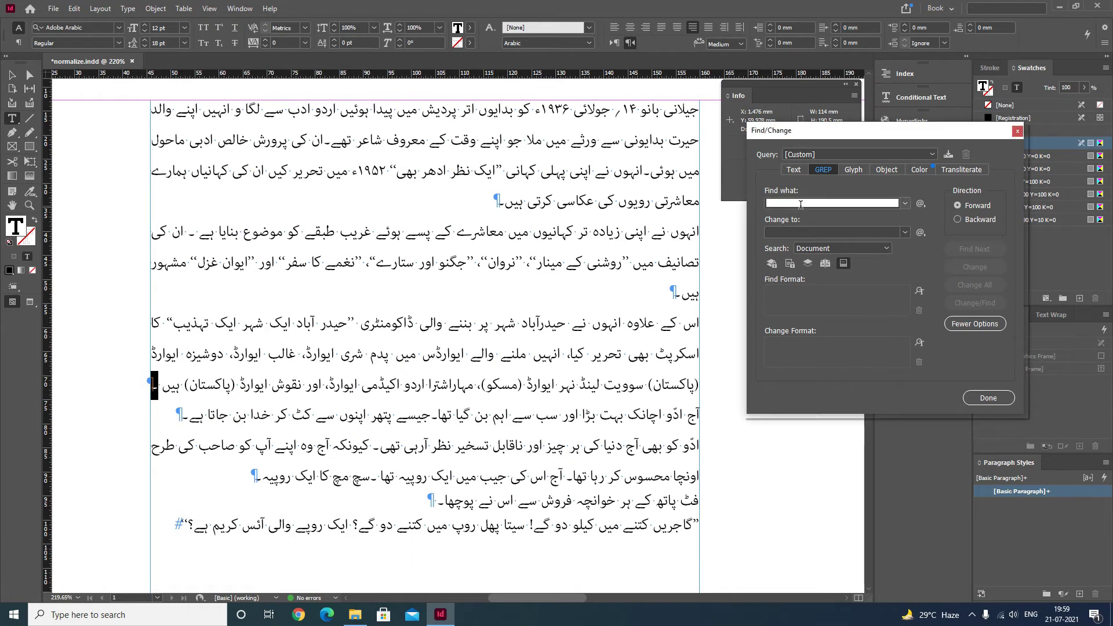
pyautogui.write('\\x{}')
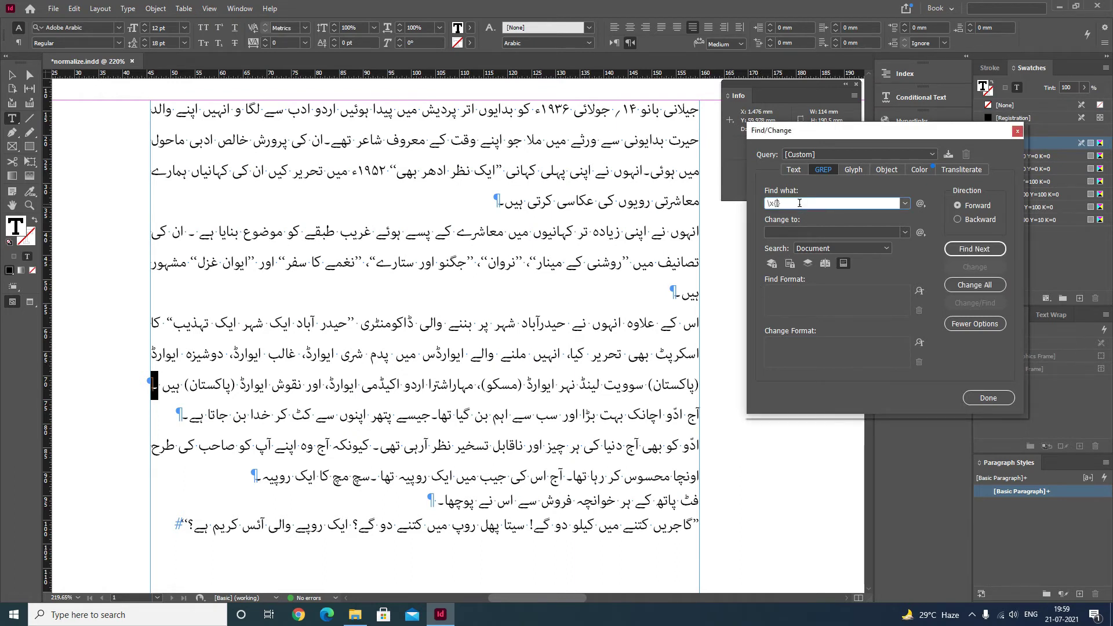
pyautogui.write('0020')
pyautogui.write('\\x{}')
pyautogui.moveTo(949, 136); pyautogui.dragTo(920, 183)
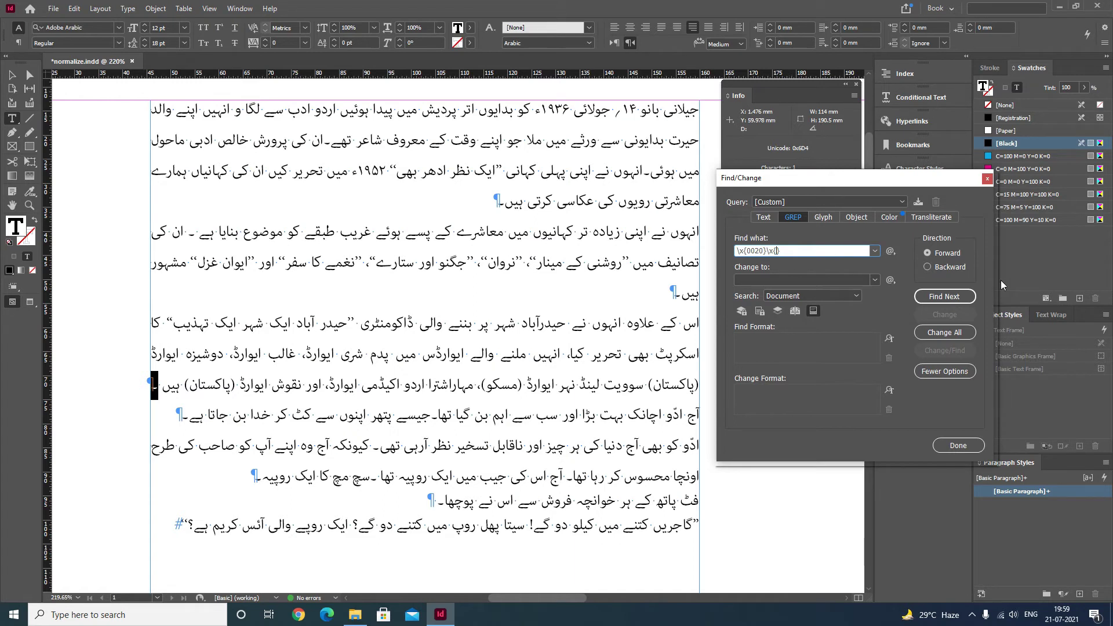
pyautogui.write('06d4')
pyautogui.click(637, 113)
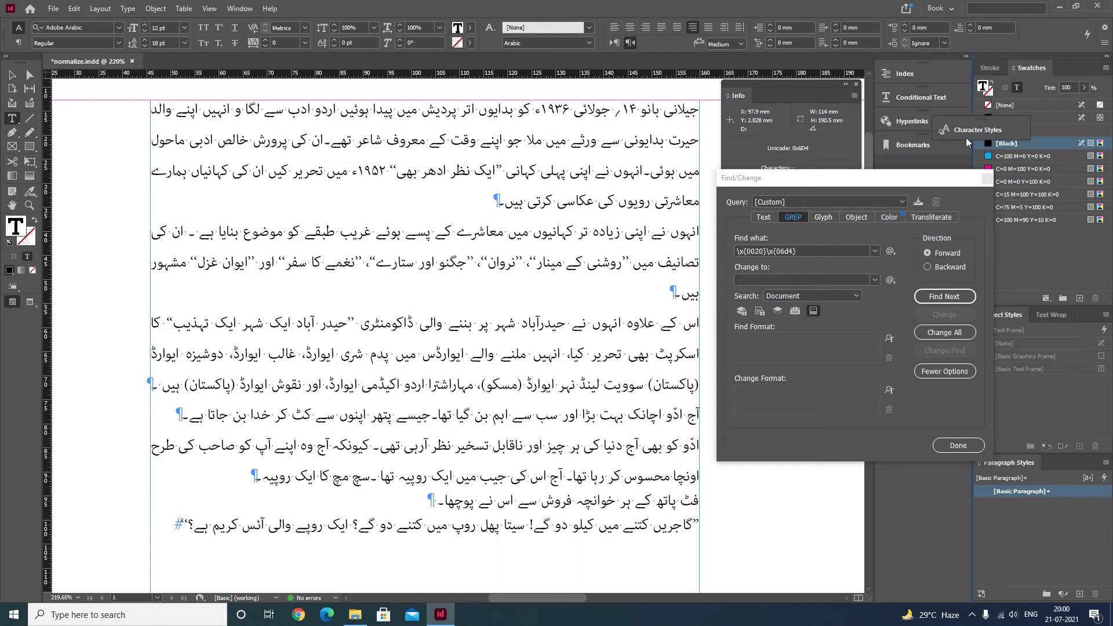
# - Find each space followed by an Urdu full stop through the document, one match at a time
pyautogui.moveTo(915, 179); pyautogui.dragTo(942, 91)
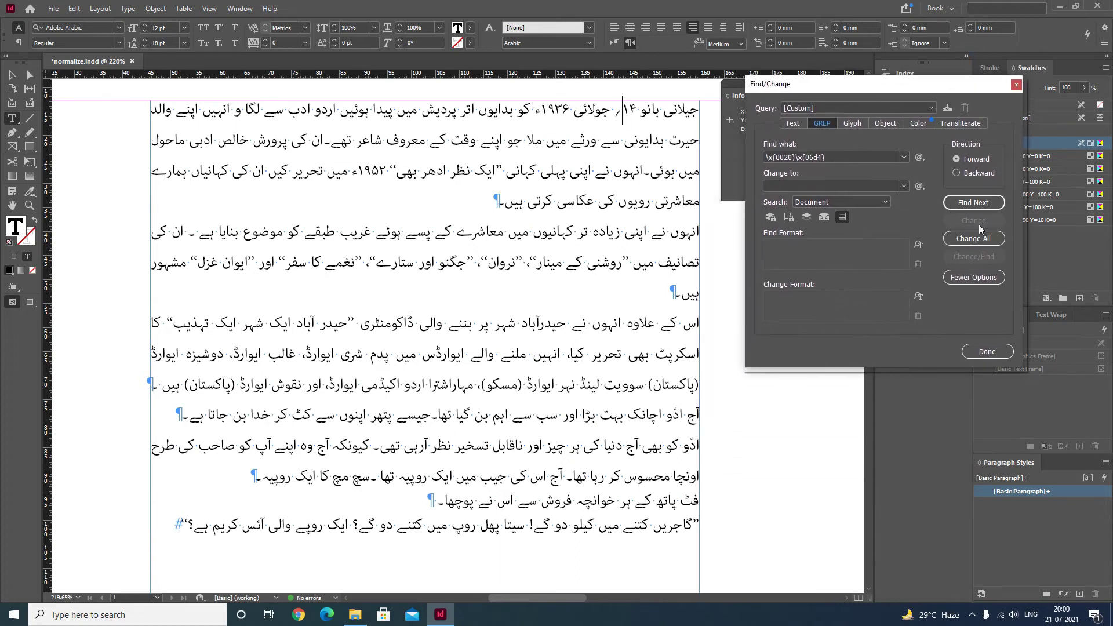
pyautogui.click(976, 203)
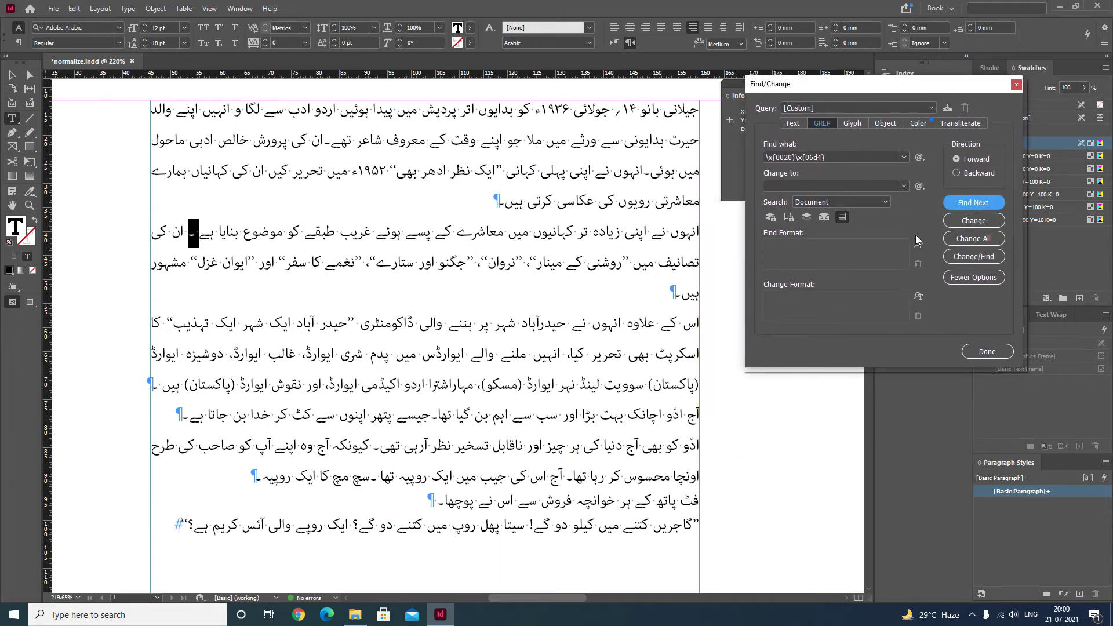
pyautogui.moveTo(210, 237); pyautogui.dragTo(190, 239)
pyautogui.click(986, 205)
pyautogui.click(986, 204)
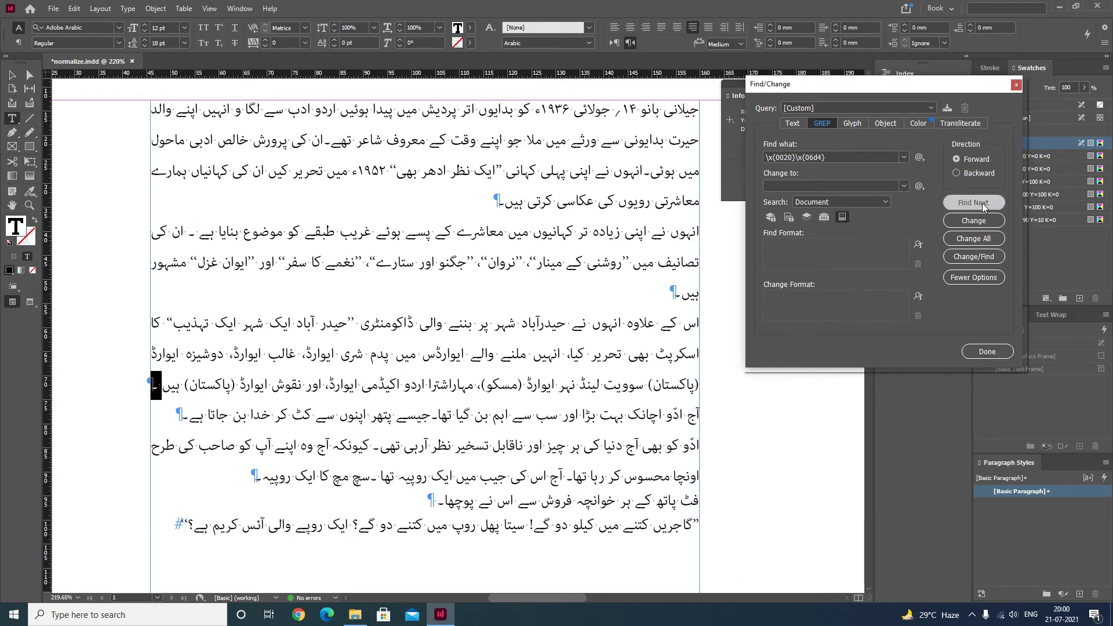
pyautogui.click(980, 204)
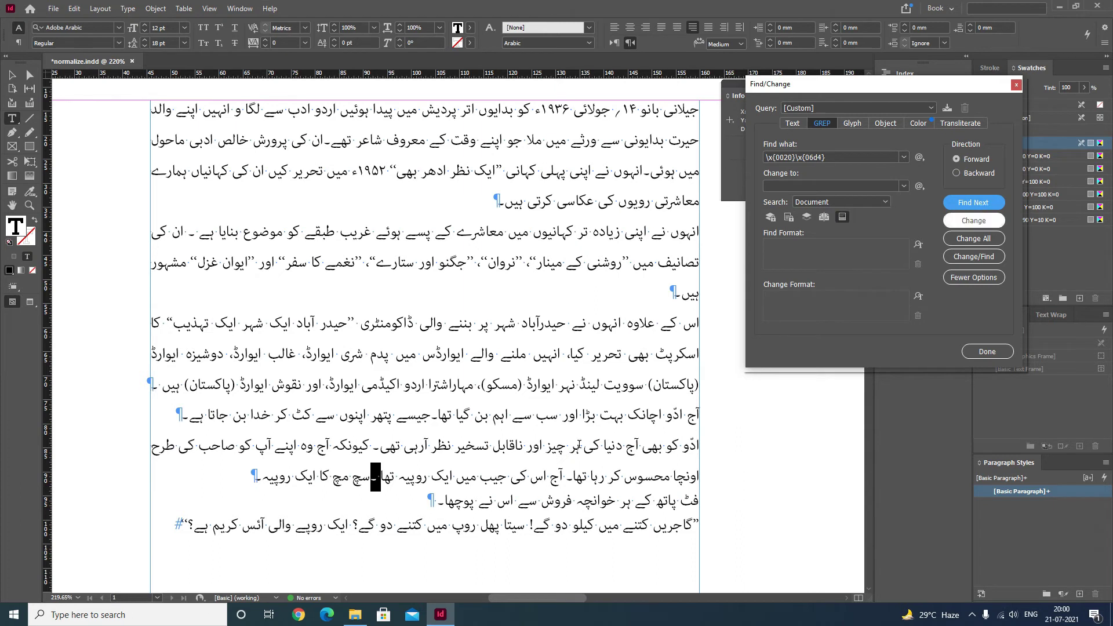
pyautogui.click(974, 203)
pyautogui.click(581, 323)
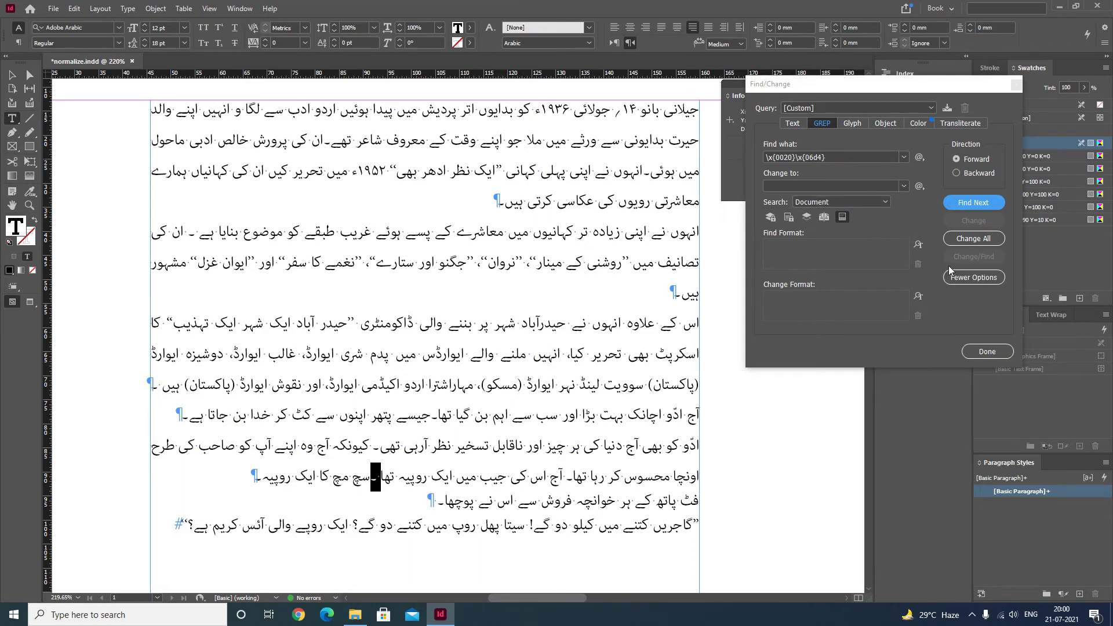
# - Insert several extra spaces before the full stops after تھا and پوچھا as test cases
pyautogui.moveTo(990, 86); pyautogui.dragTo(992, 70)
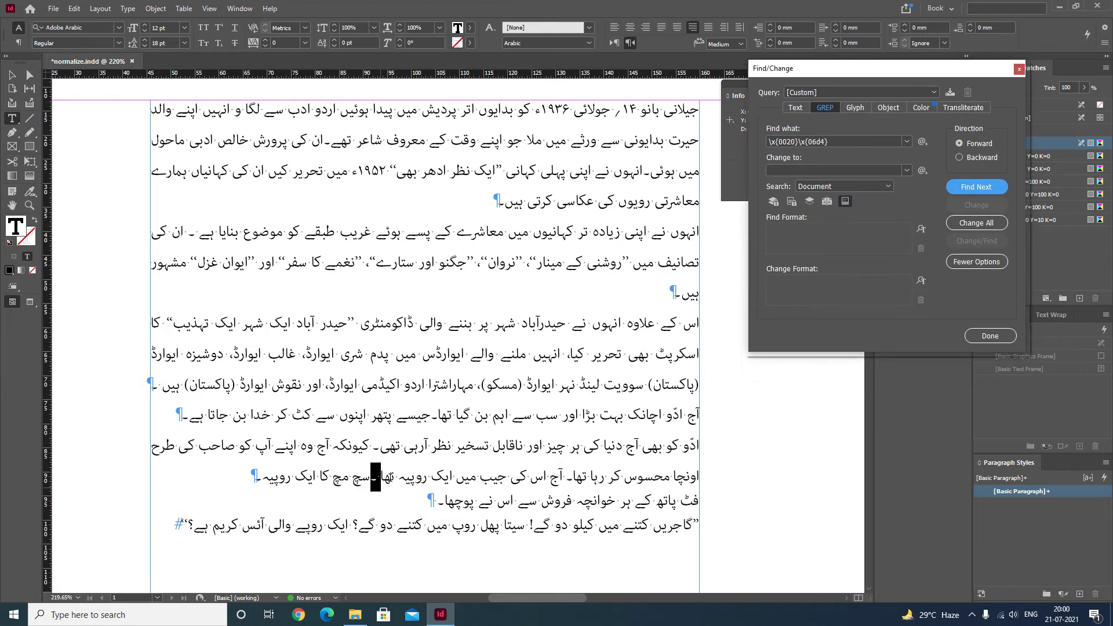
pyautogui.click(378, 477)
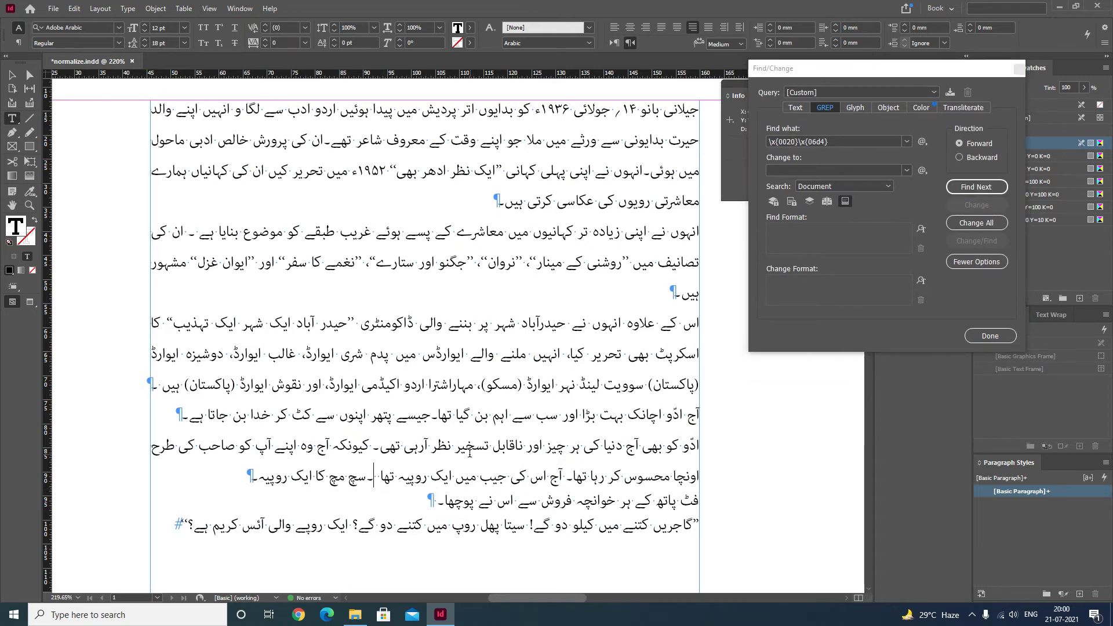
pyautogui.click(446, 505)
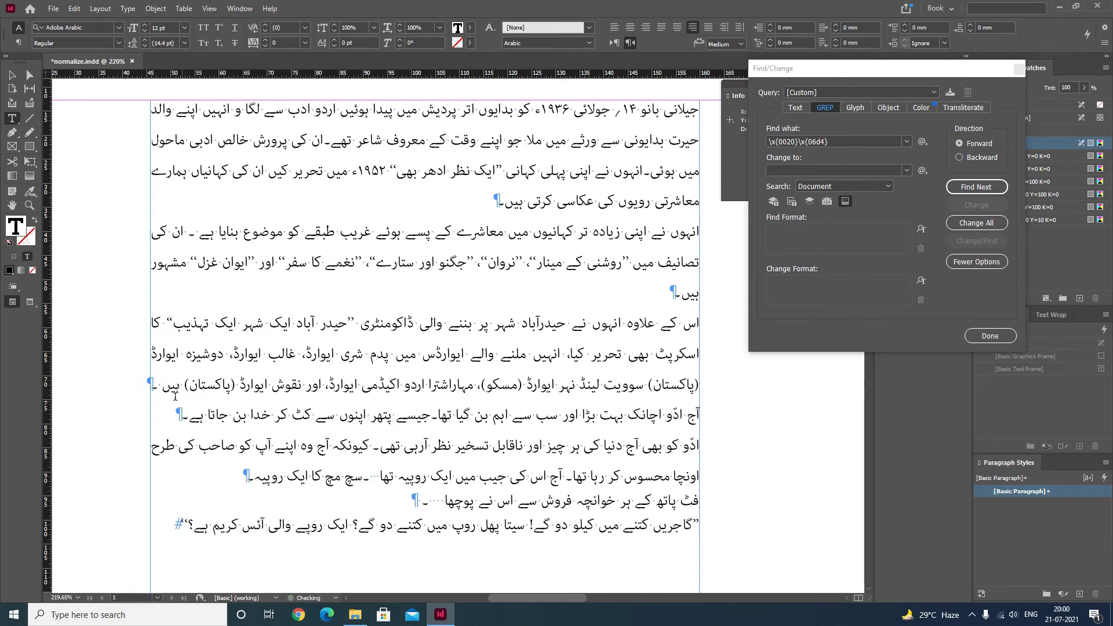
# - Change the GREP search to \x{0020}{1,}\x{06d4} to match one or more spaces before a full stop, and find a match
pyautogui.click(840, 143)
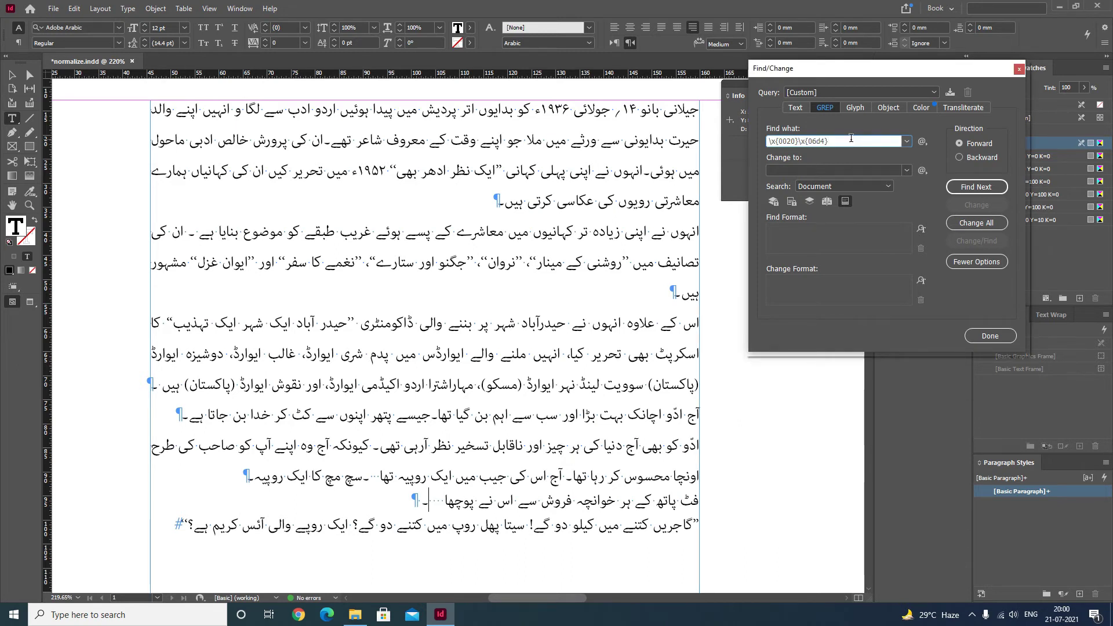
pyautogui.hotkey('ctrl', 'shift', 'Left')
pyautogui.press('Right')
pyautogui.write('{}')
pyautogui.press('Left')
pyautogui.write('1,')
pyautogui.click(962, 188)
pyautogui.click(976, 188)
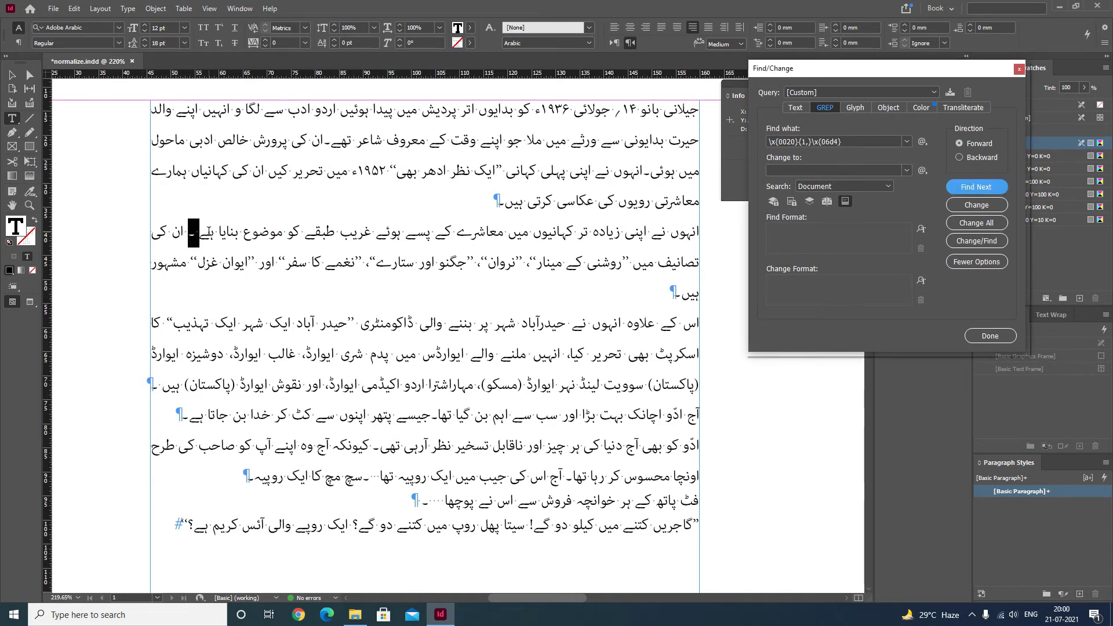
# - Find the remaining runs of one or more spaces before a full stop, one match at a time
pyautogui.click(979, 191)
pyautogui.click(992, 186)
pyautogui.click(976, 187)
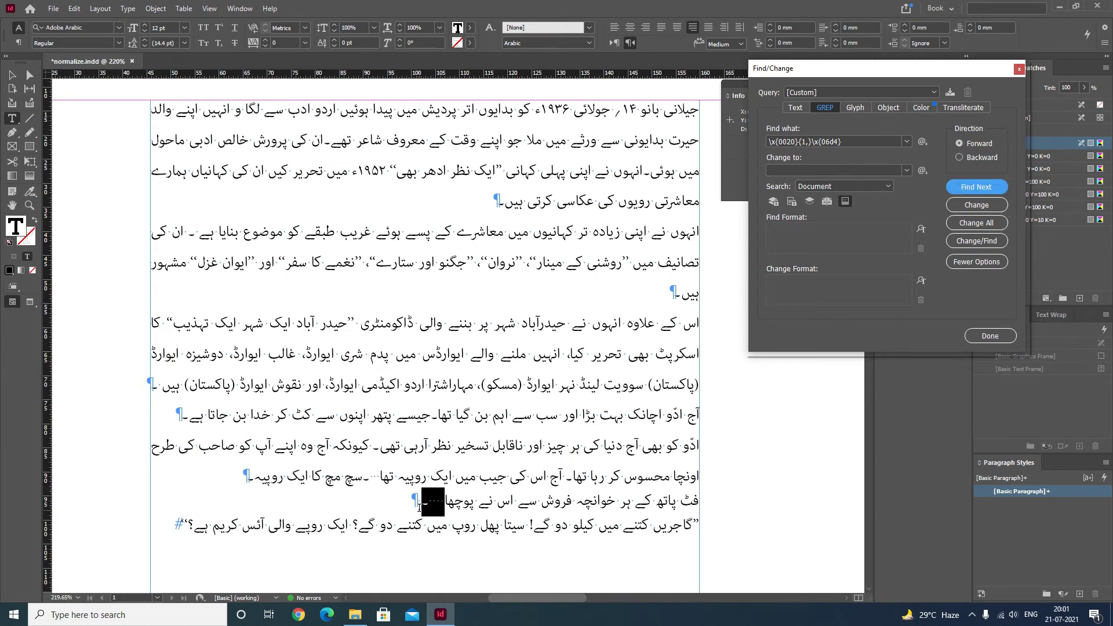
pyautogui.click(991, 185)
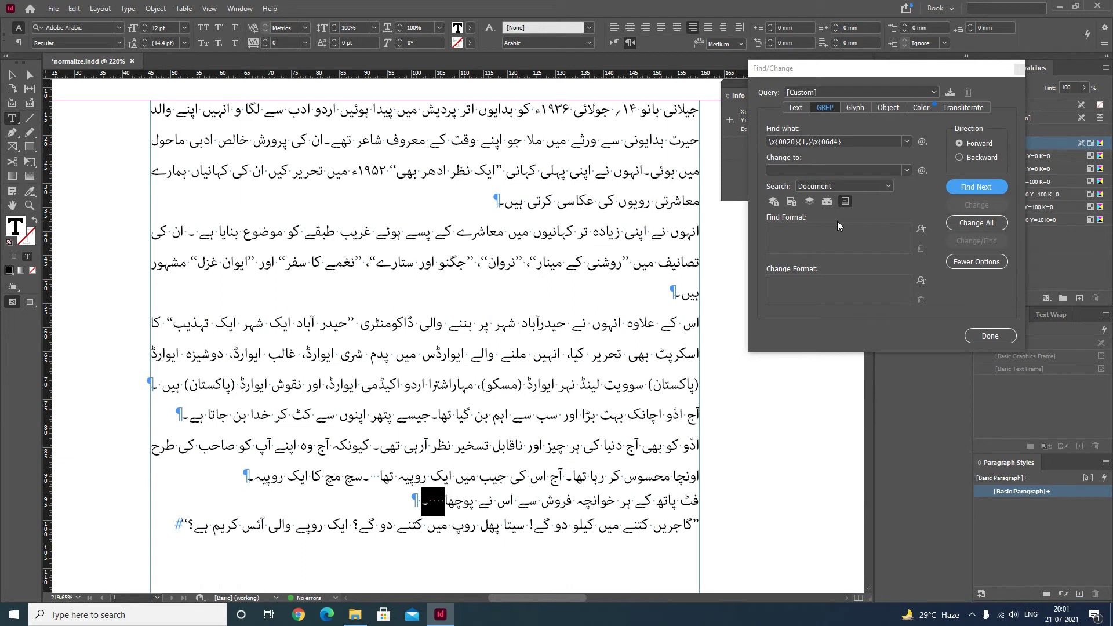
# - Set the replacement to \x{06D4} and replace every match of spaces before a full stop in the document
pyautogui.click(830, 173)
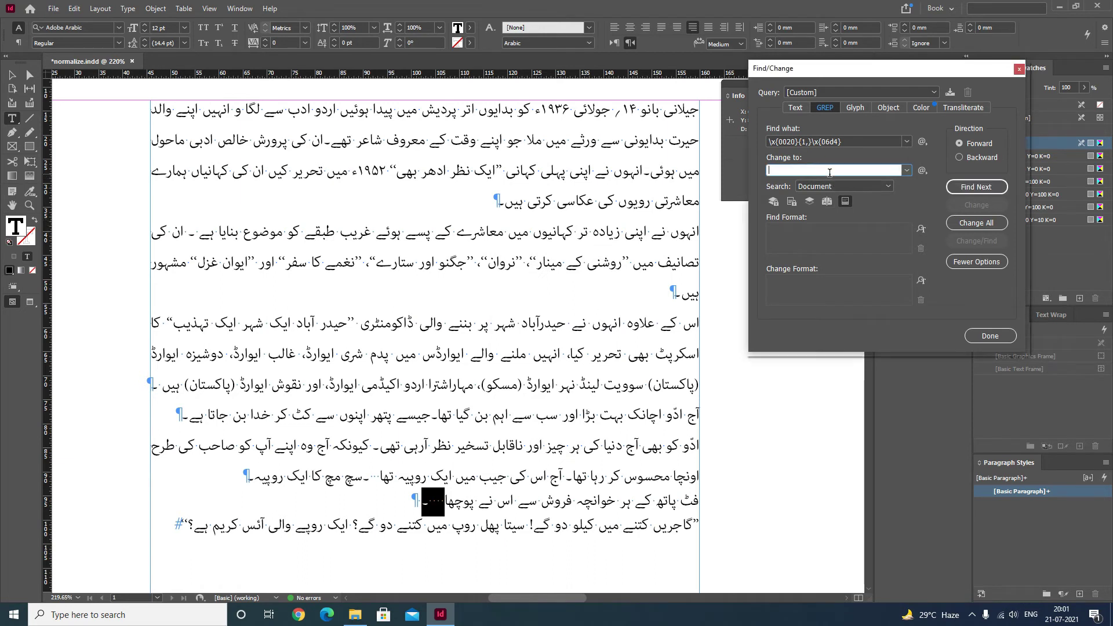
pyautogui.write('\\x')
pyautogui.write('{}')
pyautogui.write('06D4}')
pyautogui.click(843, 141)
pyautogui.moveTo(844, 142); pyautogui.dragTo(769, 174)
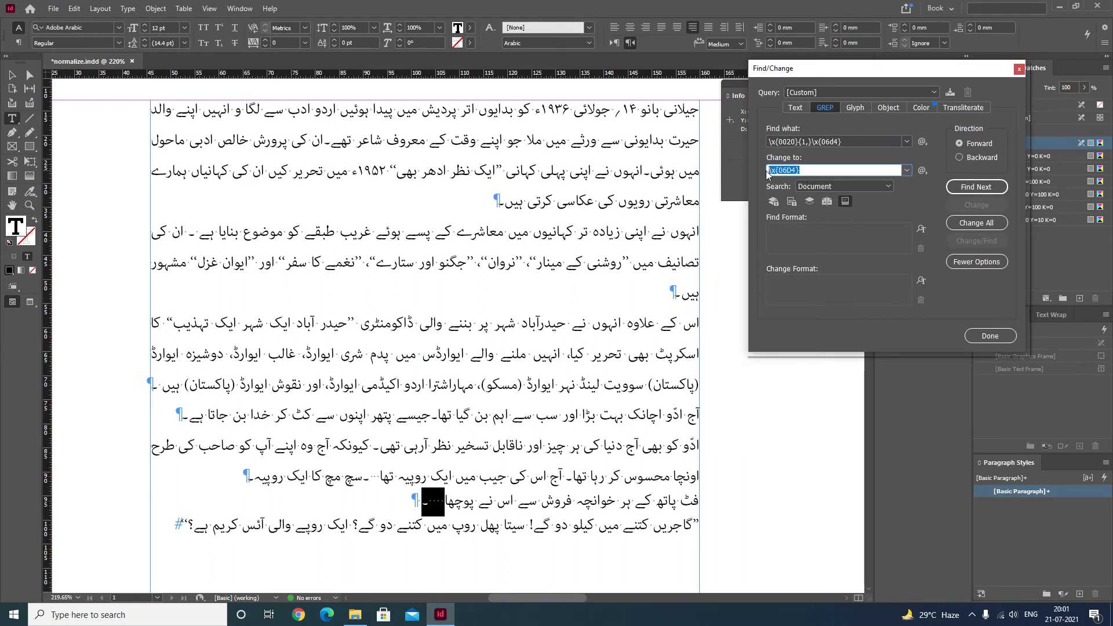
pyautogui.click(993, 224)
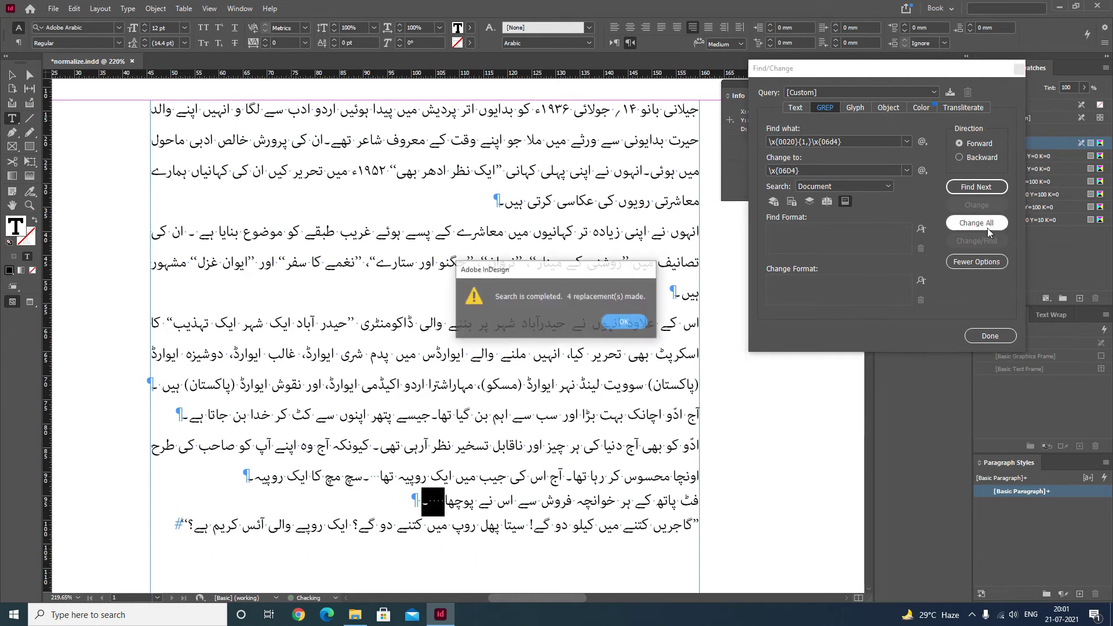
pyautogui.click(624, 322)
# - Check the spacing before the full stops after پوچھا and ہیں, and close Find/Change
pyautogui.click(445, 502)
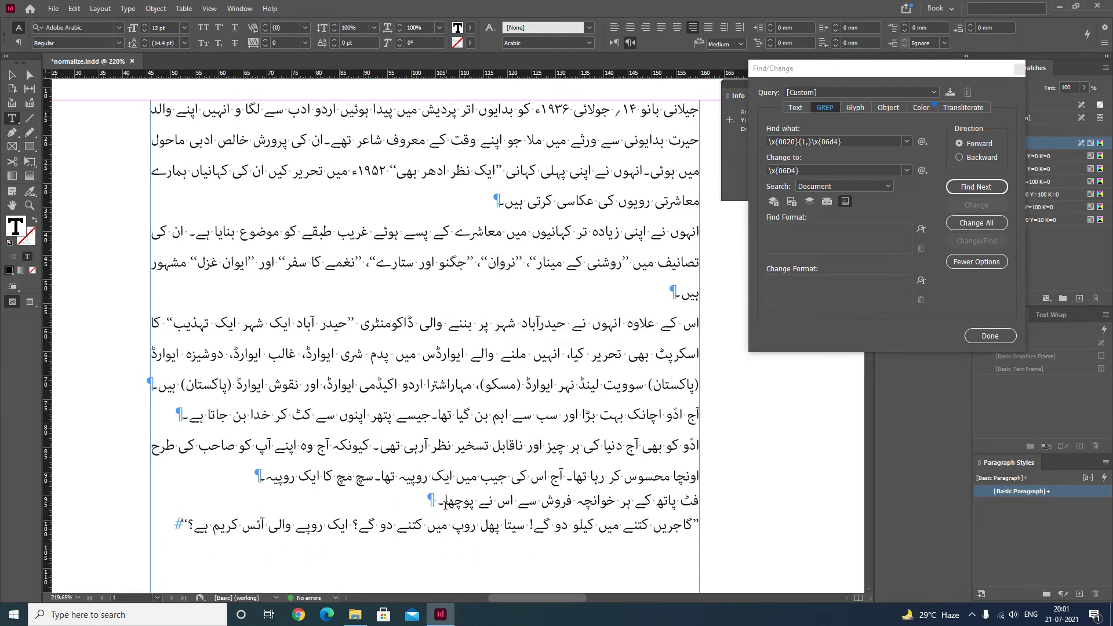
pyautogui.moveTo(455, 504); pyautogui.dragTo(434, 505)
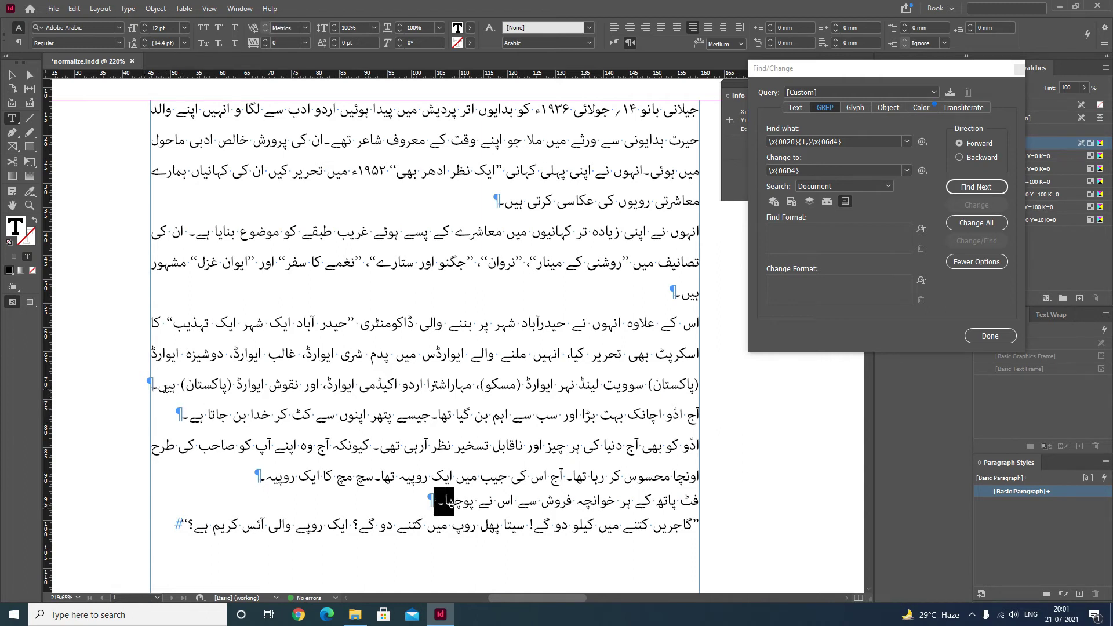
pyautogui.moveTo(167, 388); pyautogui.dragTo(150, 387)
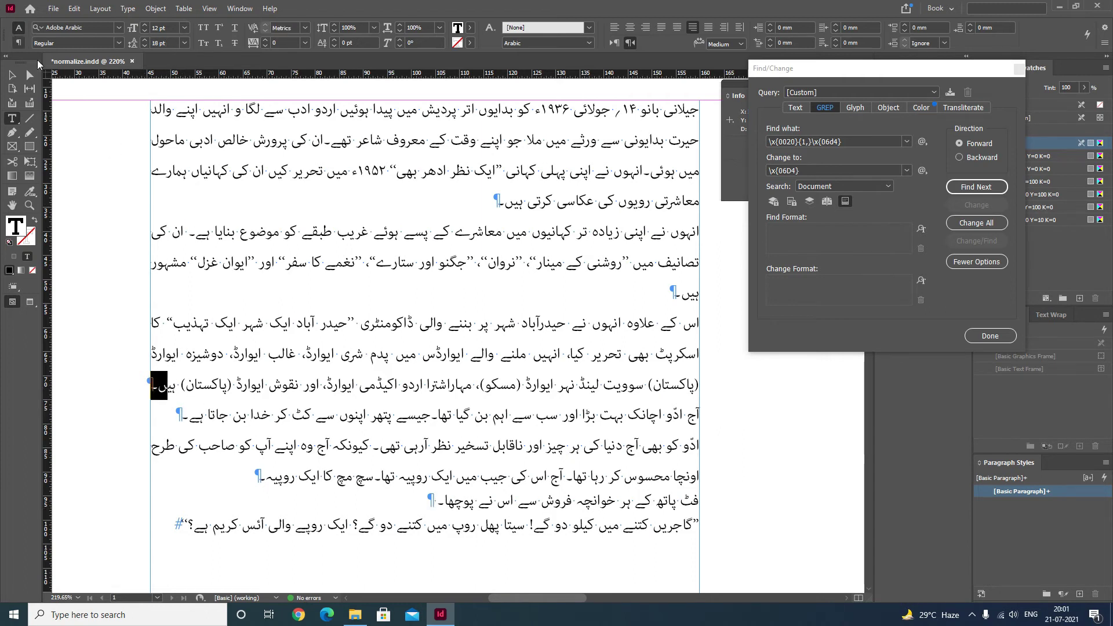
pyautogui.click(10, 75)
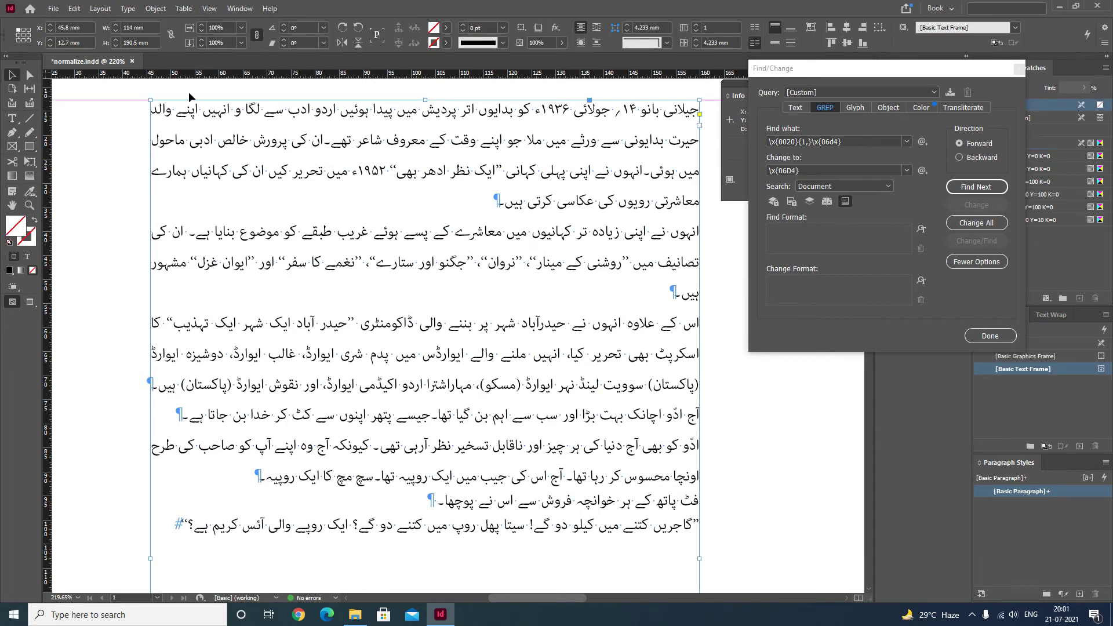
pyautogui.click(990, 337)
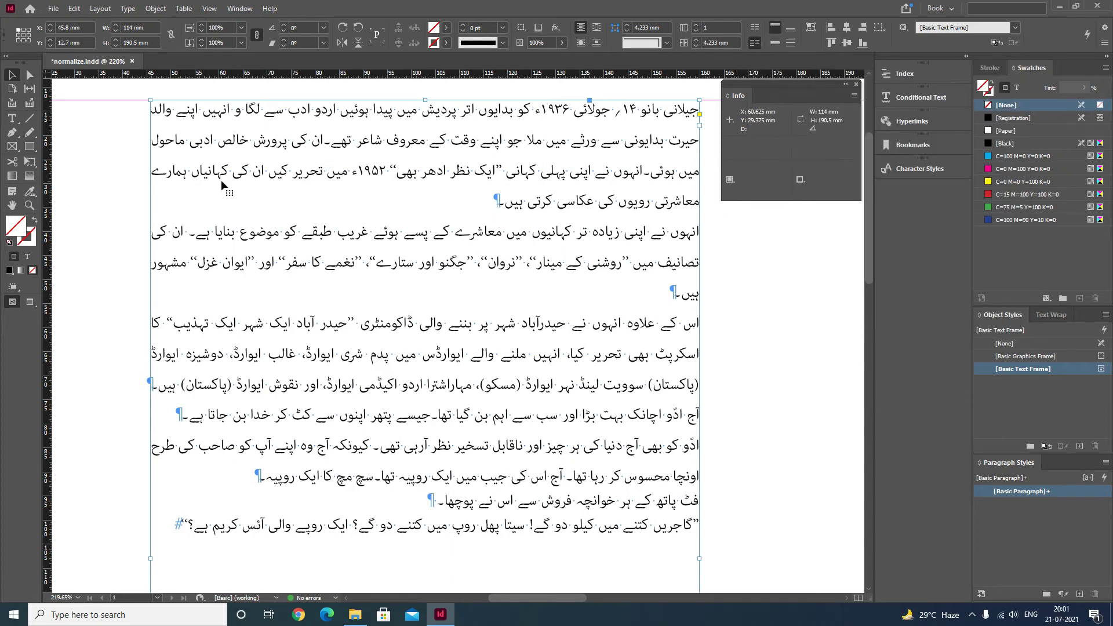
# - Examine the text for full stops with no space before the following word, such as after تھے, ہوئی and تھا
pyautogui.moveTo(133, 97); pyautogui.dragTo(515, 235)
pyautogui.moveTo(637, 280); pyautogui.dragTo(637, 281)
pyautogui.click(12, 118)
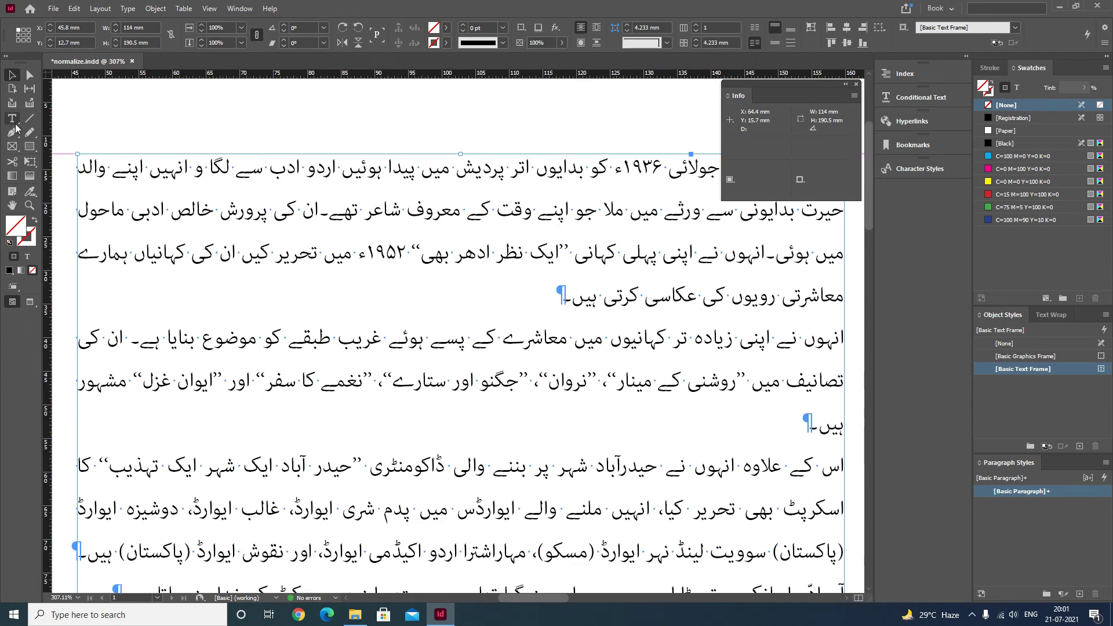
pyautogui.moveTo(329, 218); pyautogui.dragTo(302, 216)
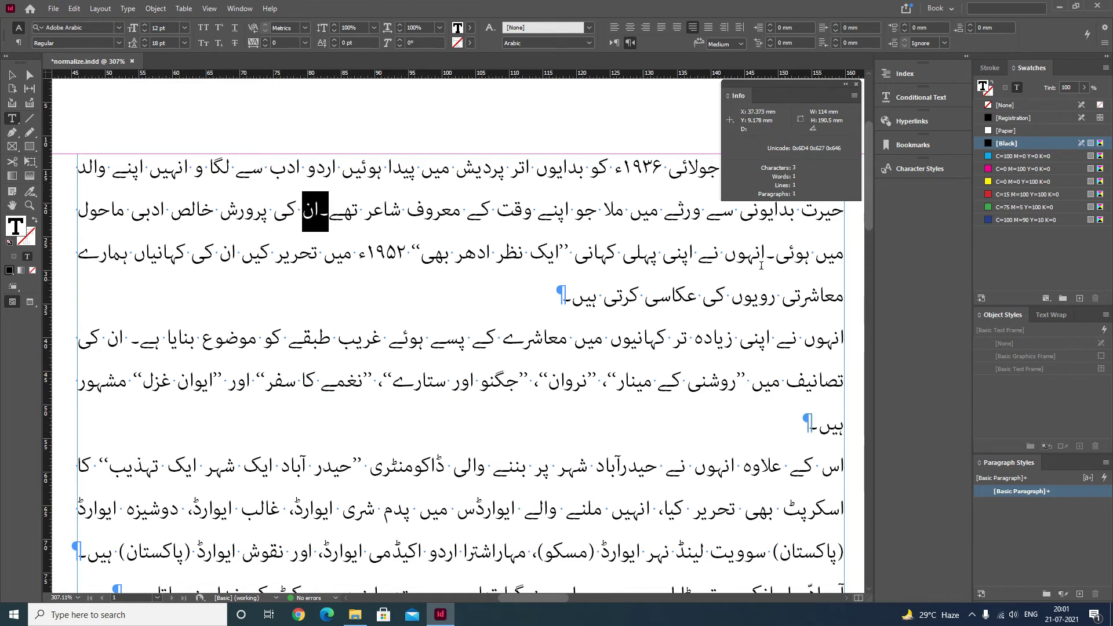
pyautogui.moveTo(757, 254); pyautogui.dragTo(789, 254)
pyautogui.scroll(-1, 684, 366)
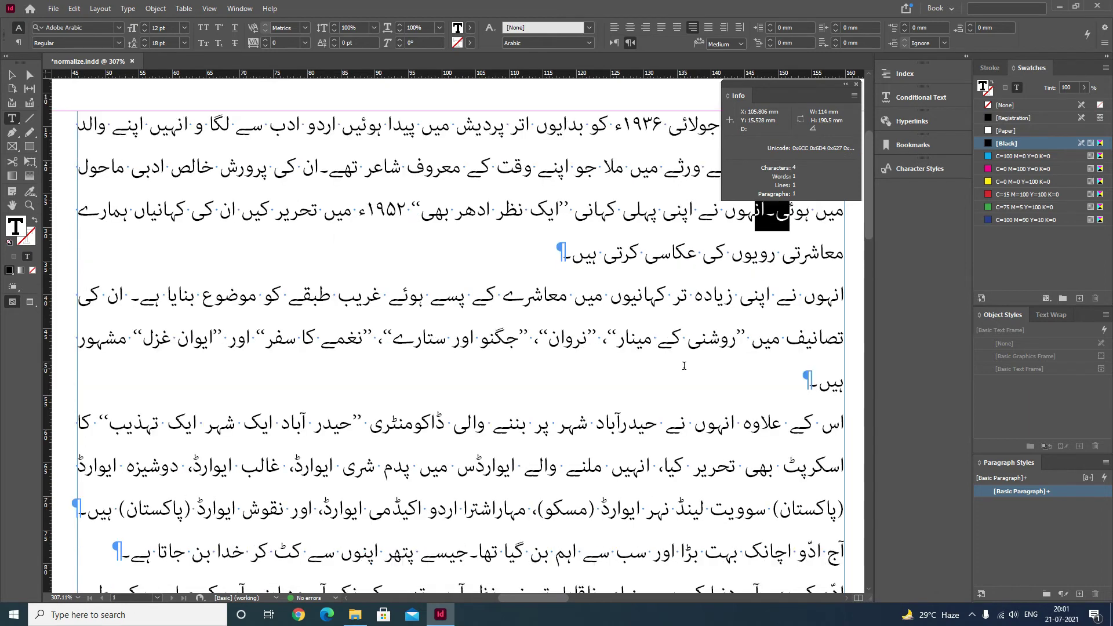
pyautogui.scroll(-1, 690, 363)
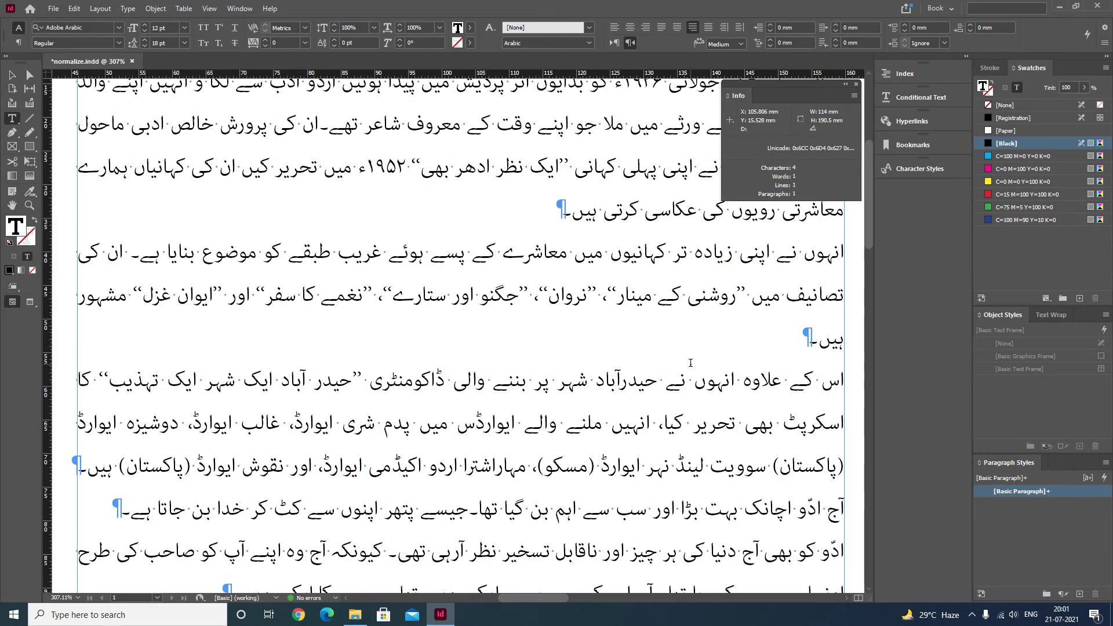
pyautogui.scroll(-2, 690, 363)
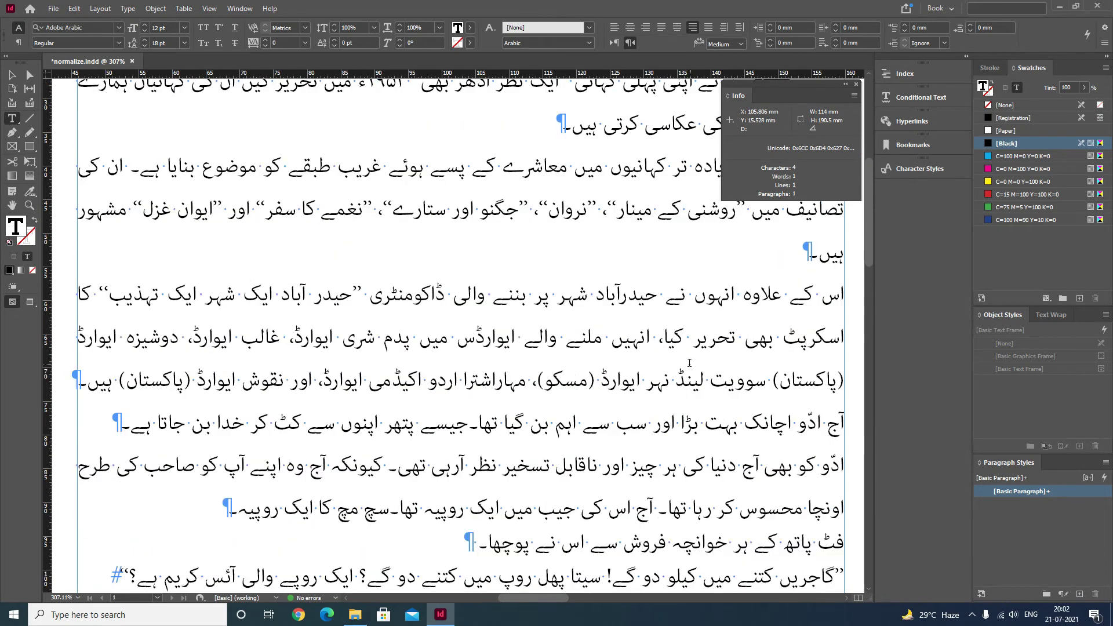
pyautogui.moveTo(350, 510); pyautogui.dragTo(412, 510)
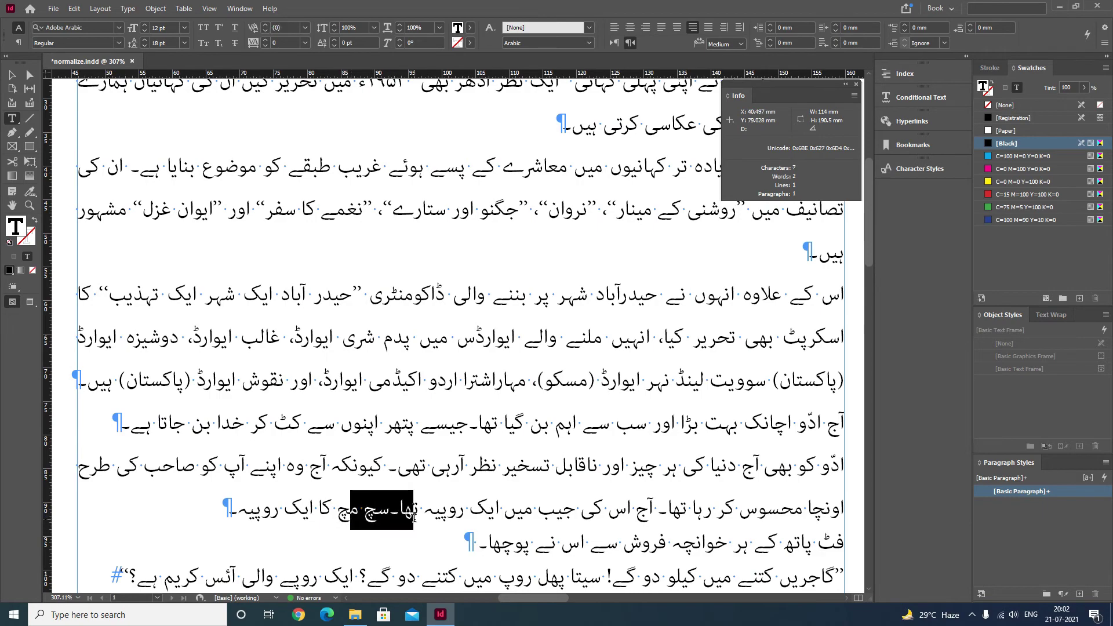
pyautogui.scroll(-1, 541, 459)
pyautogui.scroll(6, 540, 455)
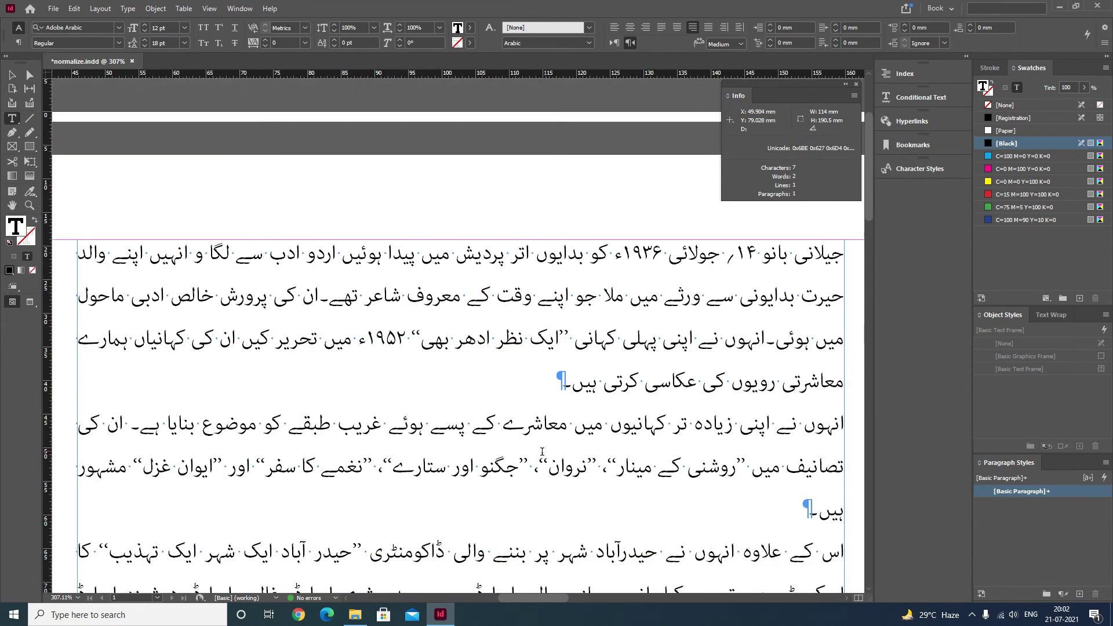
# - Reopen Find/Change, clear both GREP expressions and move the dialog clear of its earlier place
pyautogui.click(12, 78)
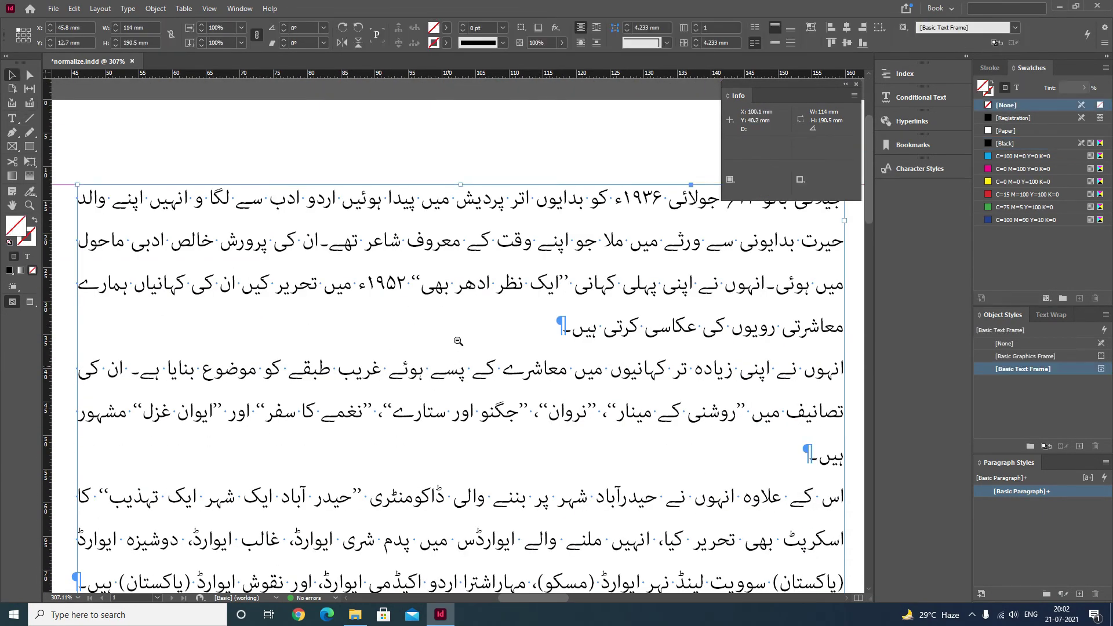
pyautogui.hotkey('ctrl', '-')
pyautogui.hotkey('ctrl', '-')
pyautogui.moveTo(588, 343); pyautogui.dragTo(571, 243)
pyautogui.click(12, 119)
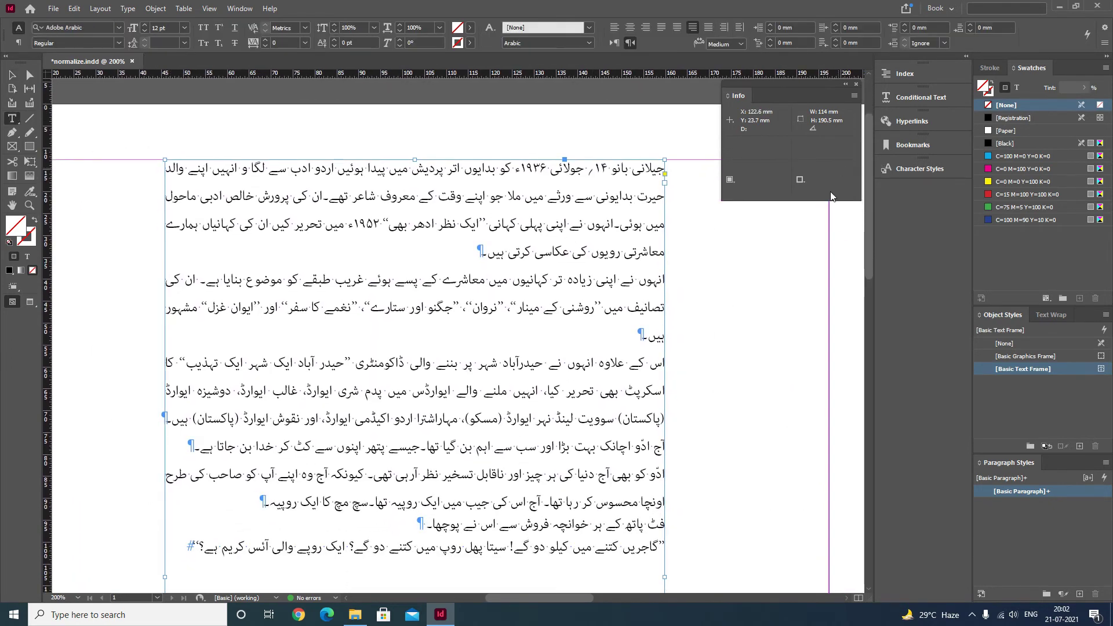
pyautogui.hotkey('ctrl', 'f')
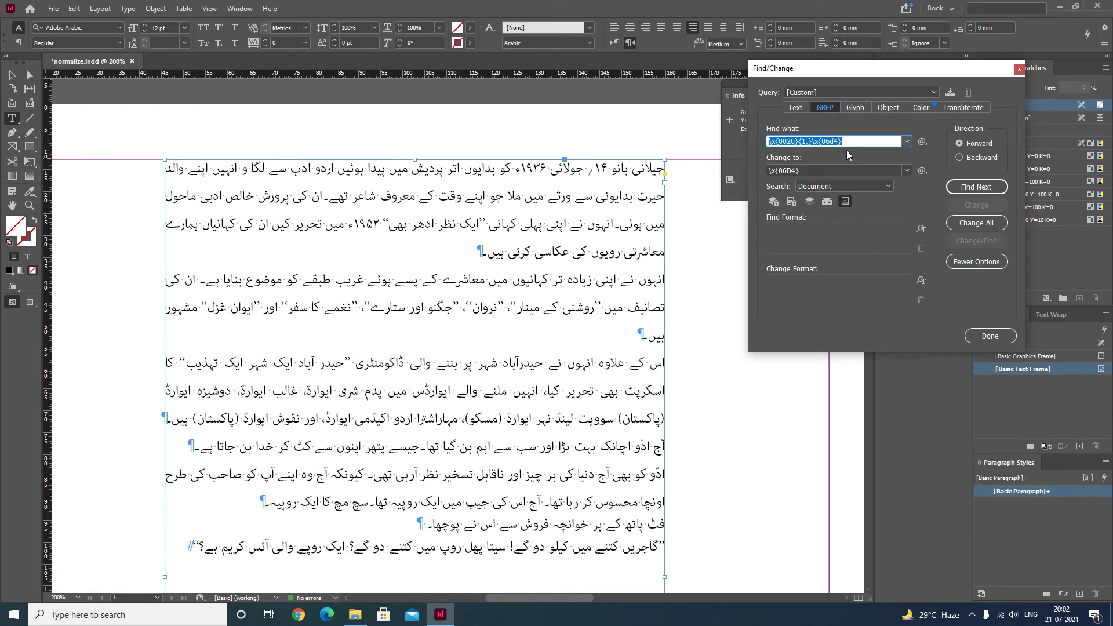
pyautogui.click(830, 170)
pyautogui.press('BackSpace')
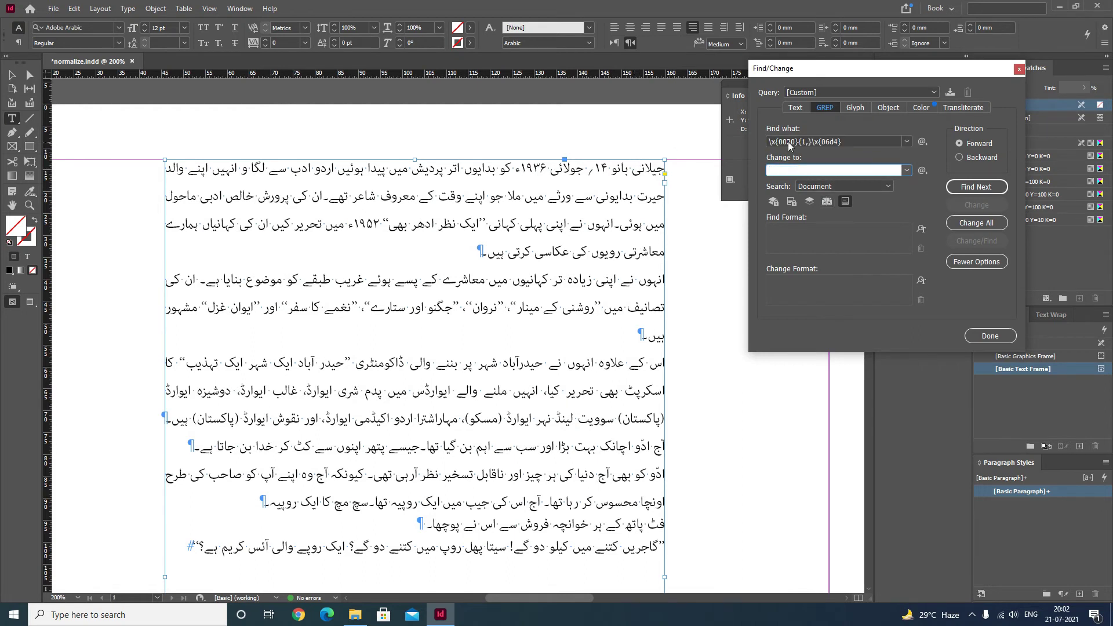
pyautogui.click(855, 143)
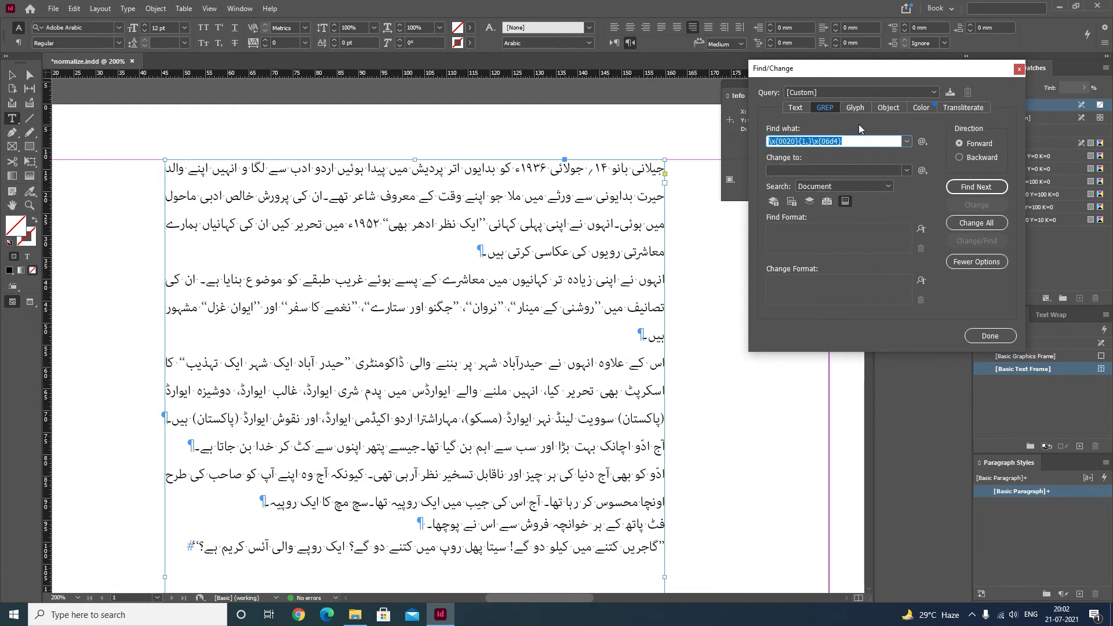
pyautogui.press('BackSpace')
pyautogui.moveTo(829, 69)
pyautogui.mouseDown()
pyautogui.moveTo(783, 249)
pyautogui.moveTo(778, 195)
pyautogui.mouseUp()
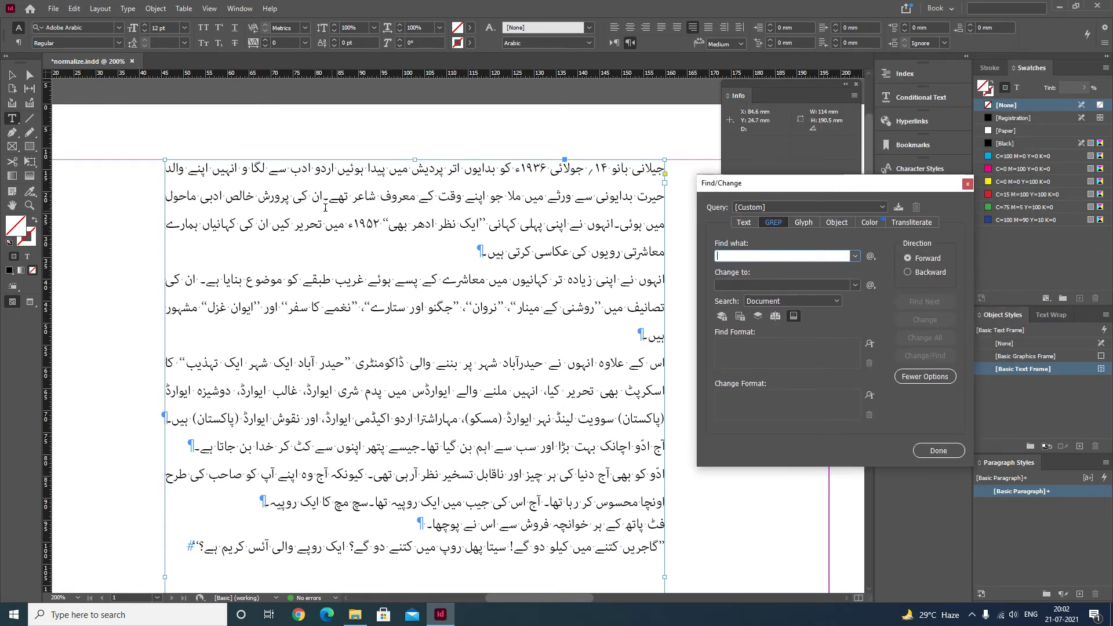
# - Look up the code of the full stop after تھے and set the GREP search to \x{06d4}
pyautogui.moveTo(330, 197); pyautogui.dragTo(327, 197)
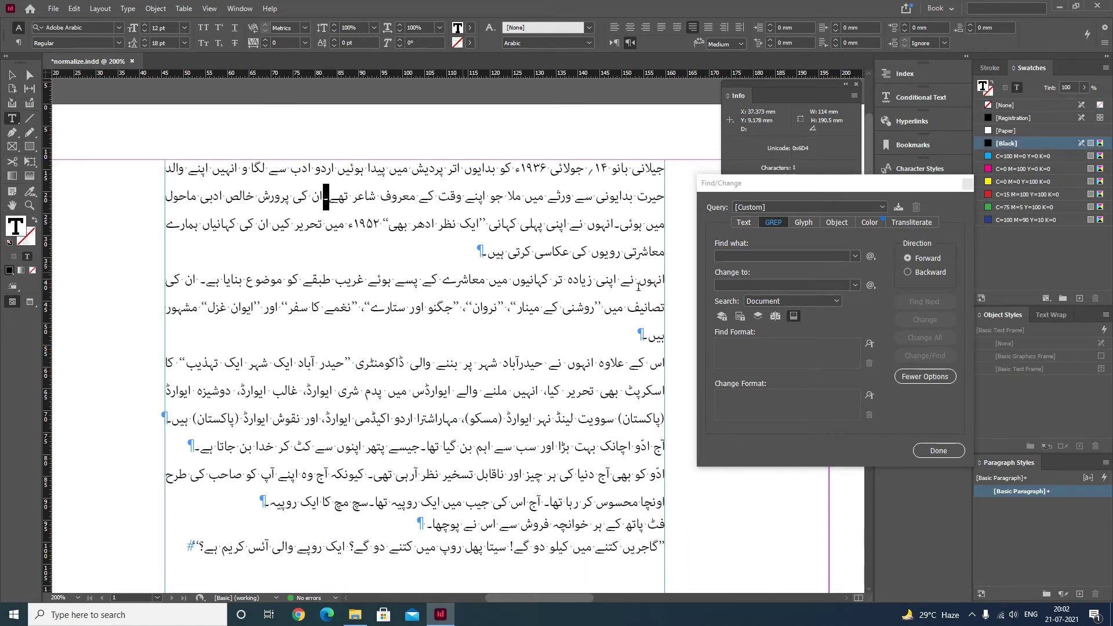
pyautogui.click(740, 262)
pyautogui.write('\\')
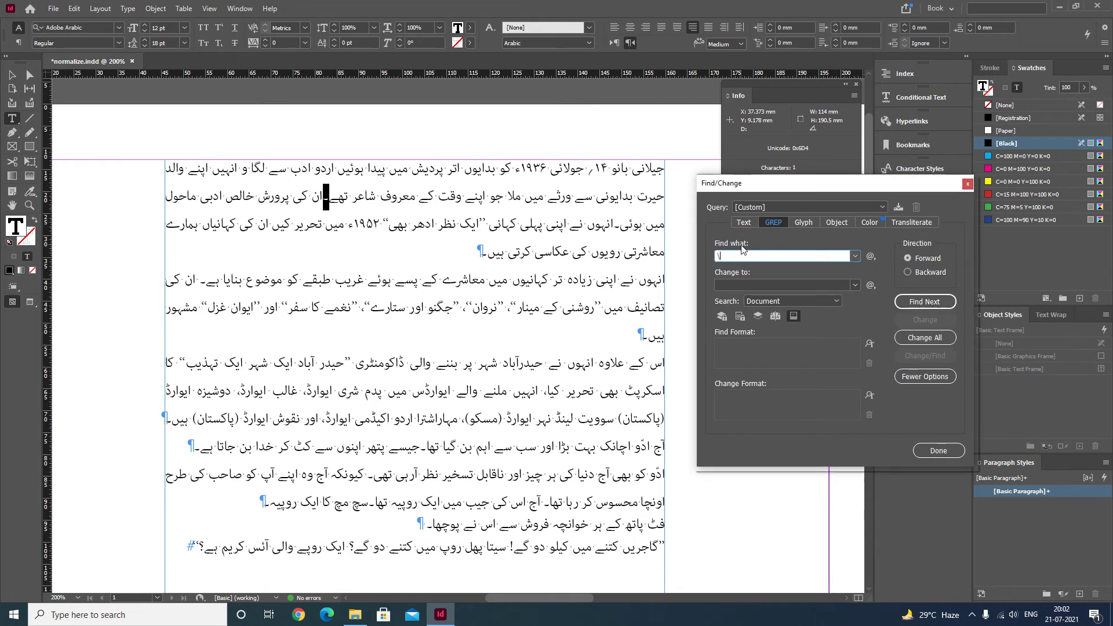
pyautogui.write('x{}')
pyautogui.write('06d4')
# - Find each Urdu full stop through the document, one match at a time
pyautogui.click(934, 303)
pyautogui.click(934, 303)
pyautogui.click(934, 303)
pyautogui.click(934, 304)
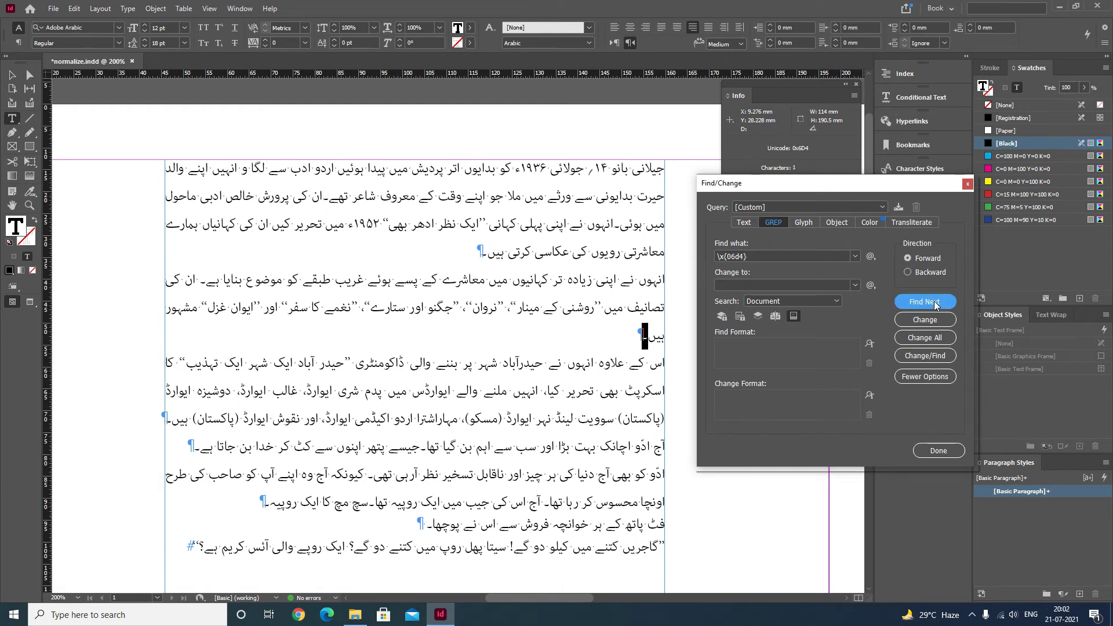
pyautogui.click(935, 304)
pyautogui.click(934, 302)
pyautogui.click(934, 302)
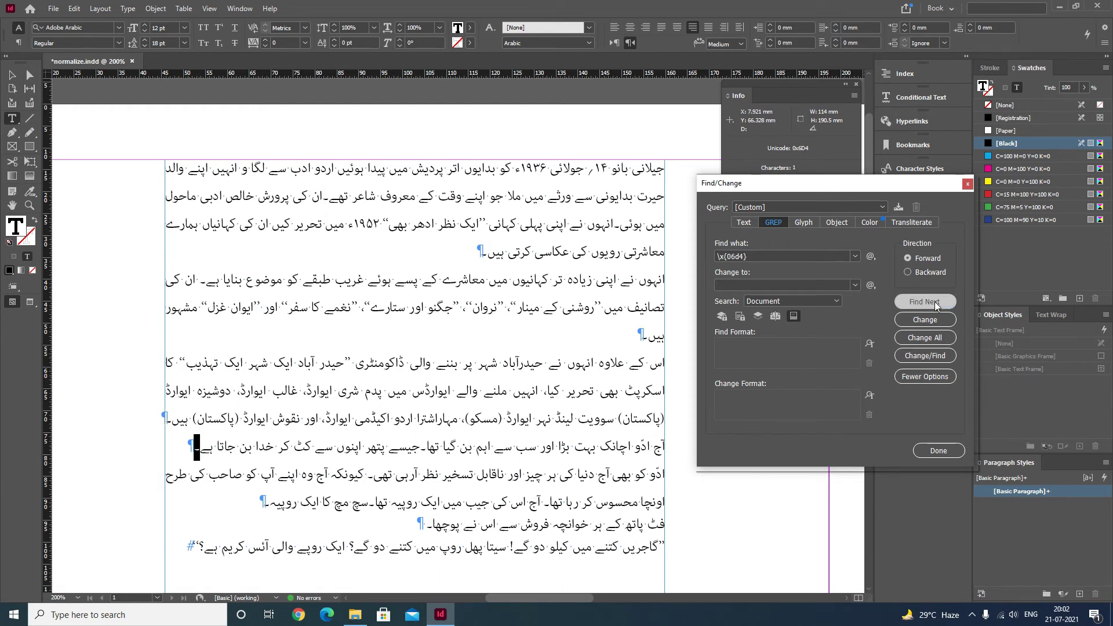
pyautogui.click(934, 302)
pyautogui.click(936, 302)
pyautogui.click(936, 302)
pyautogui.click(936, 302)
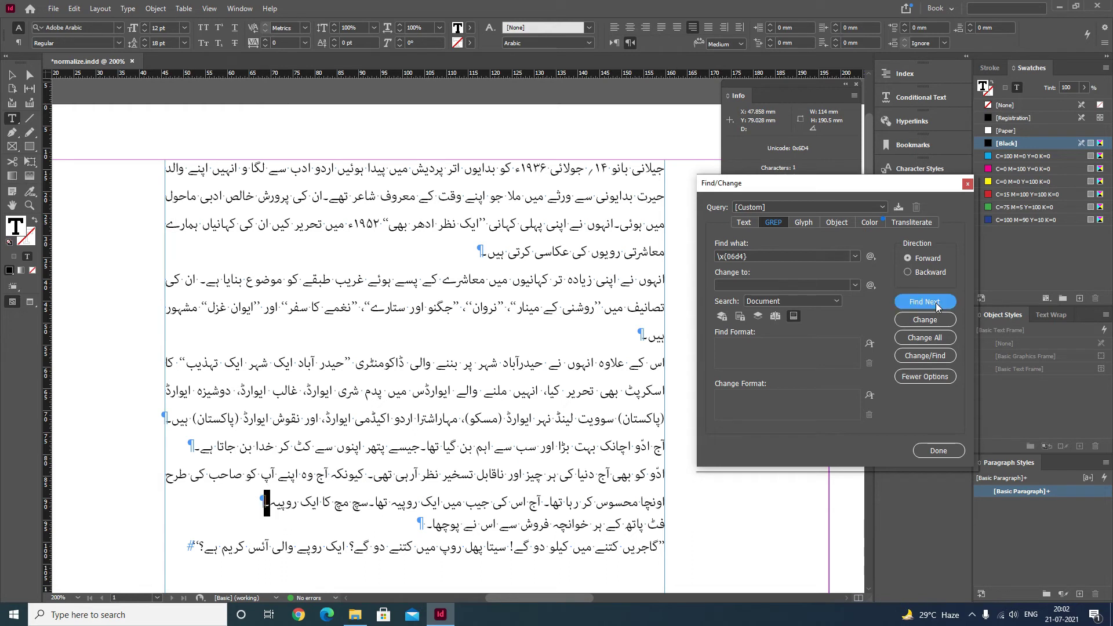
pyautogui.click(938, 302)
pyautogui.click(757, 257)
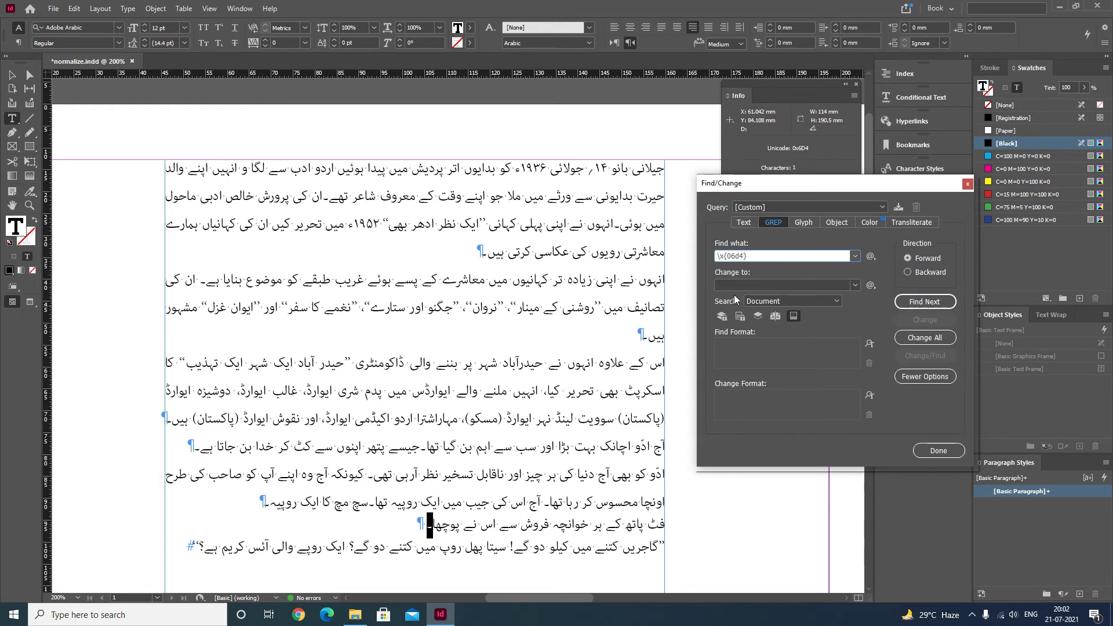
pyautogui.doubleClick(757, 257)
pyautogui.click(760, 256)
pyautogui.click(322, 196)
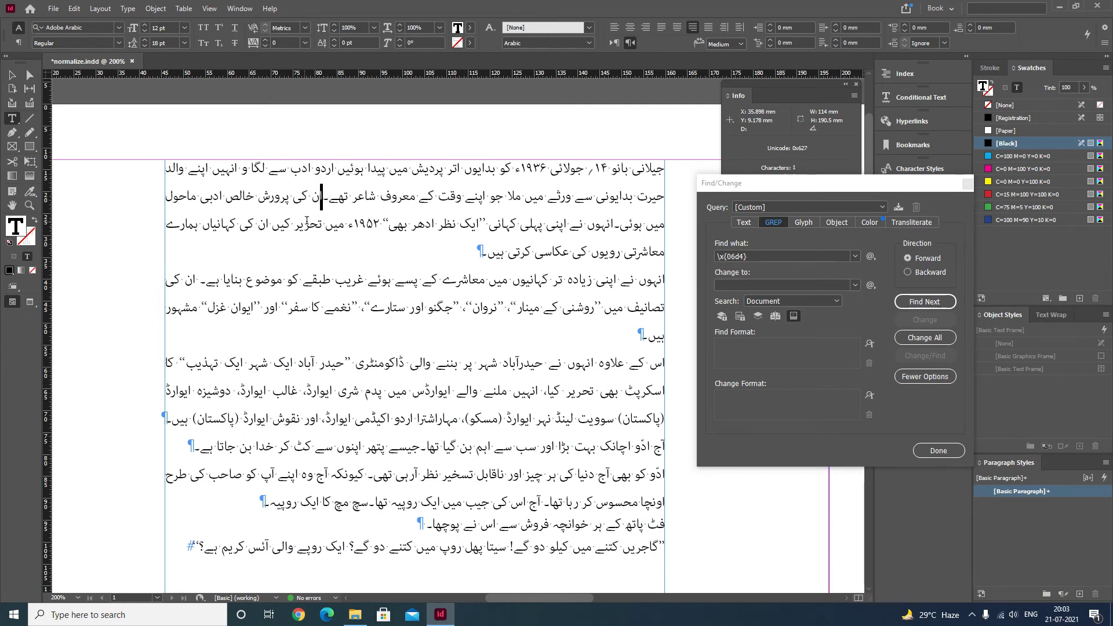
pyautogui.click(750, 256)
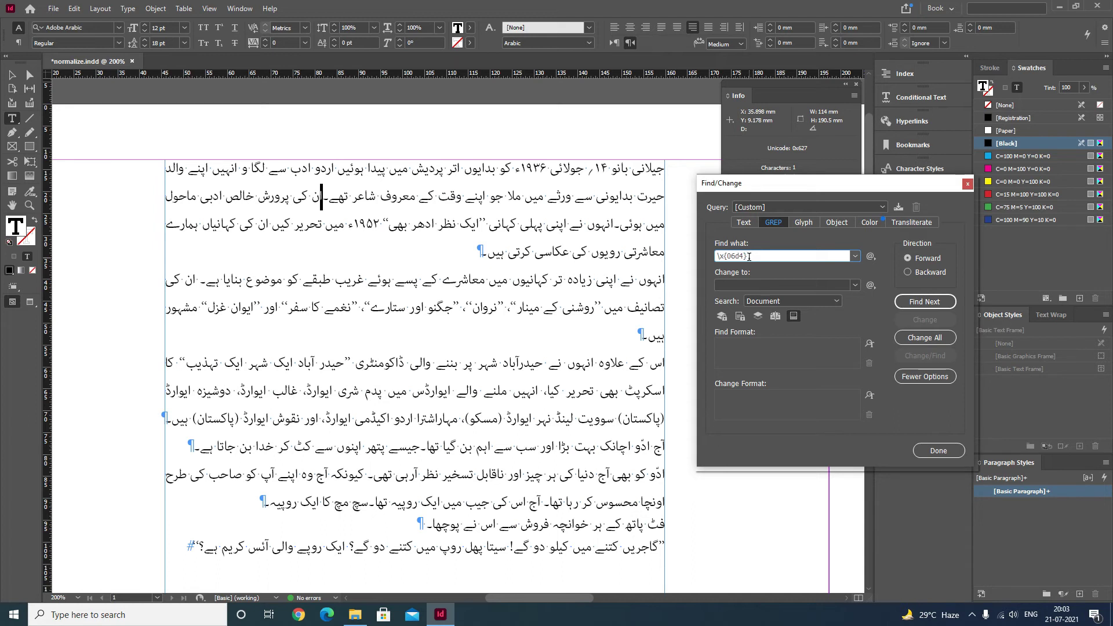
pyautogui.write('\\s')
pyautogui.write('^')
pyautogui.write('\\s')
pyautogui.moveTo(772, 257); pyautogui.dragTo(750, 256)
pyautogui.write('S')
pyautogui.press('BackSpace')
# - Switch to Notepad and note the non-space expressions \S and [^\s] on separate lines, selecting the second one
pyautogui.press('super')
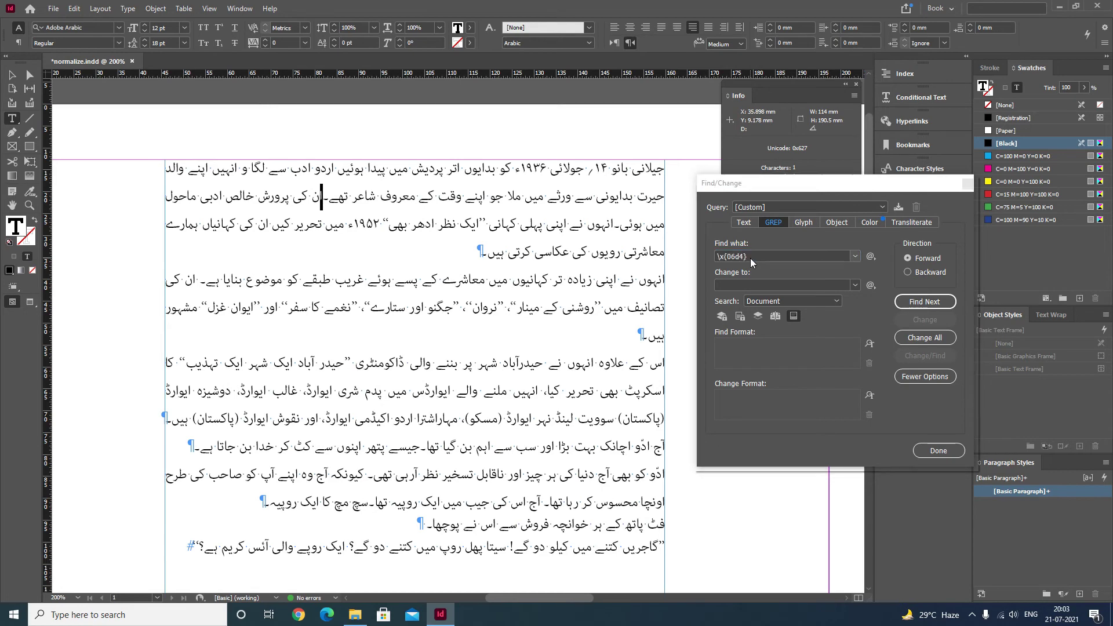
pyautogui.write('notepa')
pyautogui.press('Return')
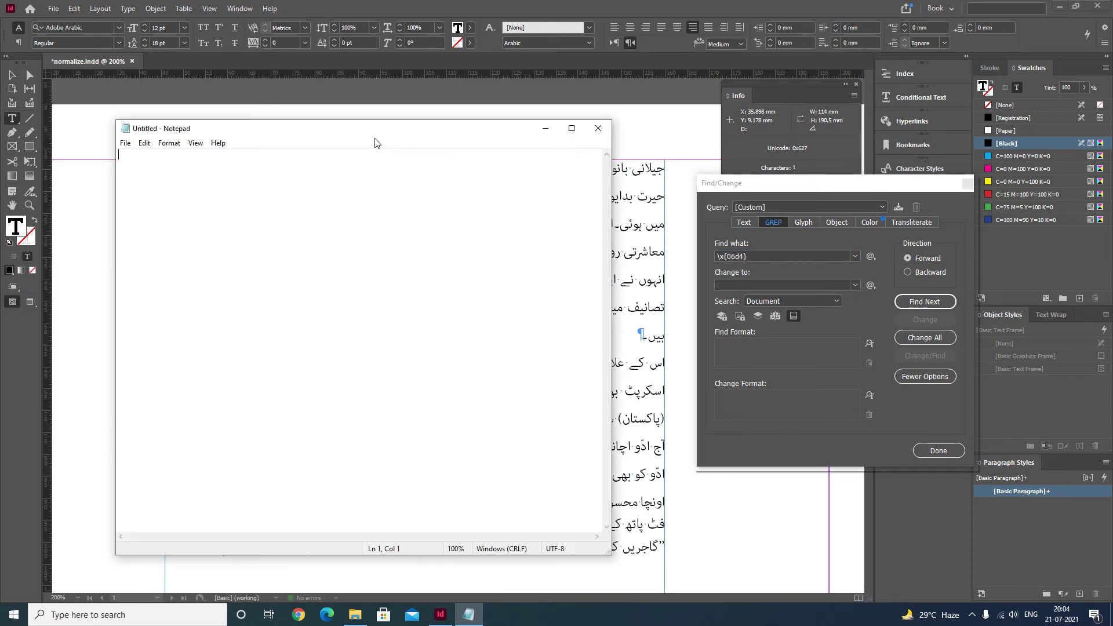
pyautogui.write('\\S')
pyautogui.press('Return')
pyautogui.write('[]')
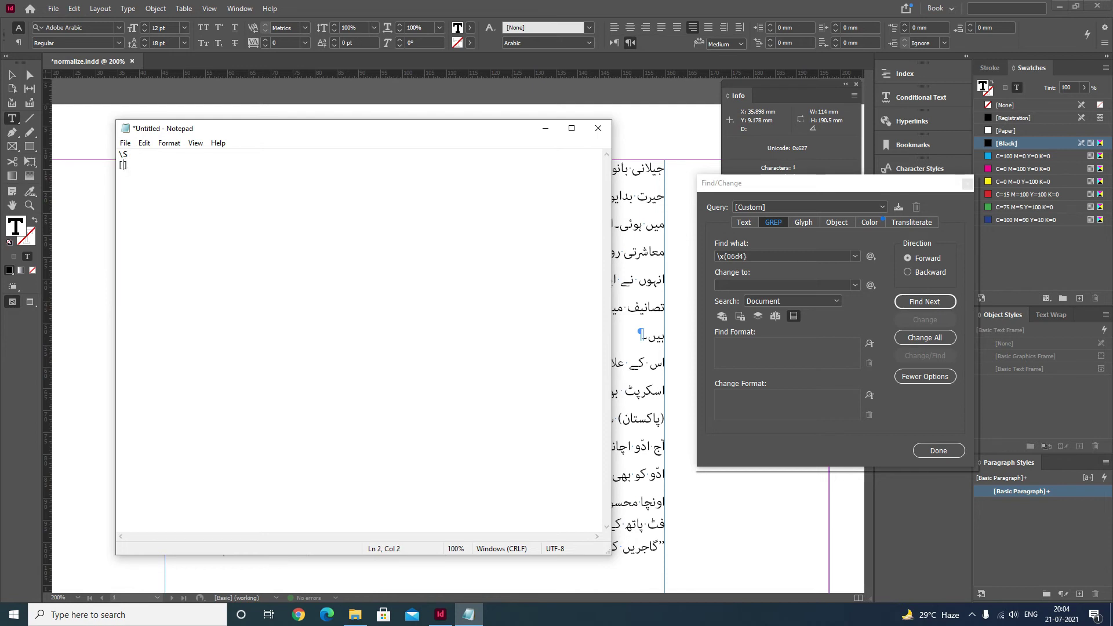
pyautogui.write('^\\sz')
pyautogui.press('BackSpace')
pyautogui.moveTo(145, 166); pyautogui.dragTo(118, 165)
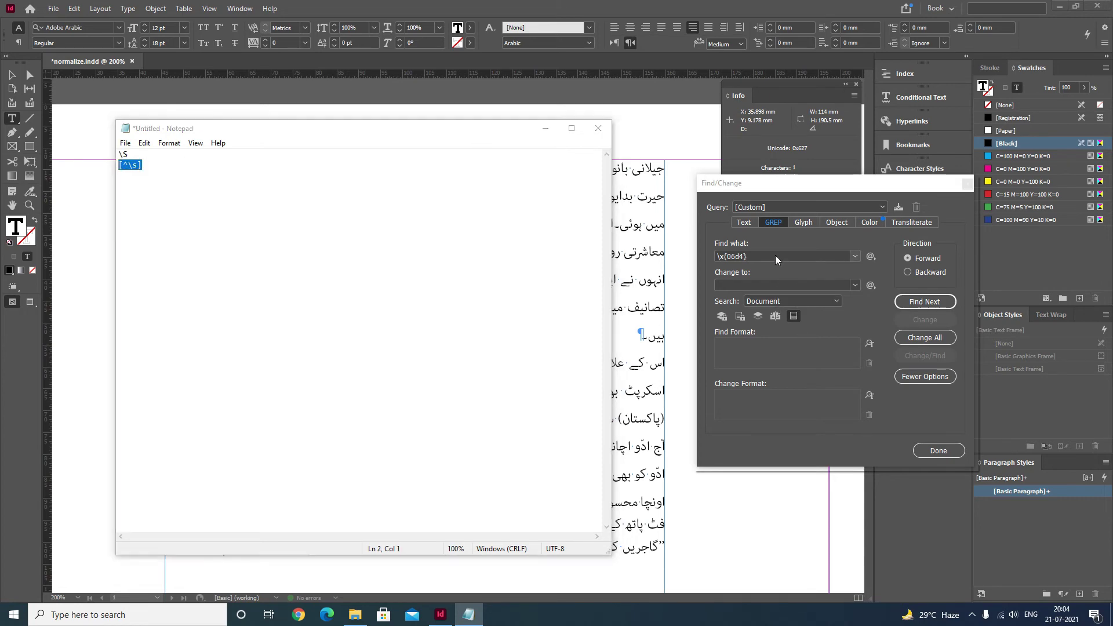
# - Return to InDesign, extend the GREP search to \x{06d4}\S and move the Find/Change dialog clear of the text
pyautogui.click(775, 255)
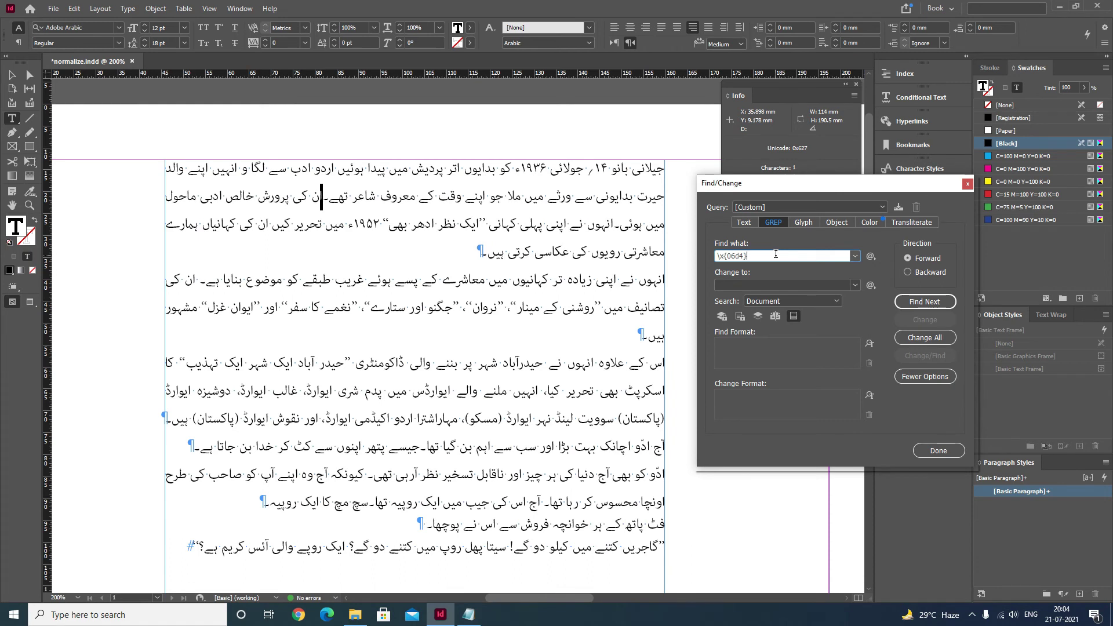
pyautogui.write('\\S')
pyautogui.moveTo(825, 186); pyautogui.dragTo(937, 54)
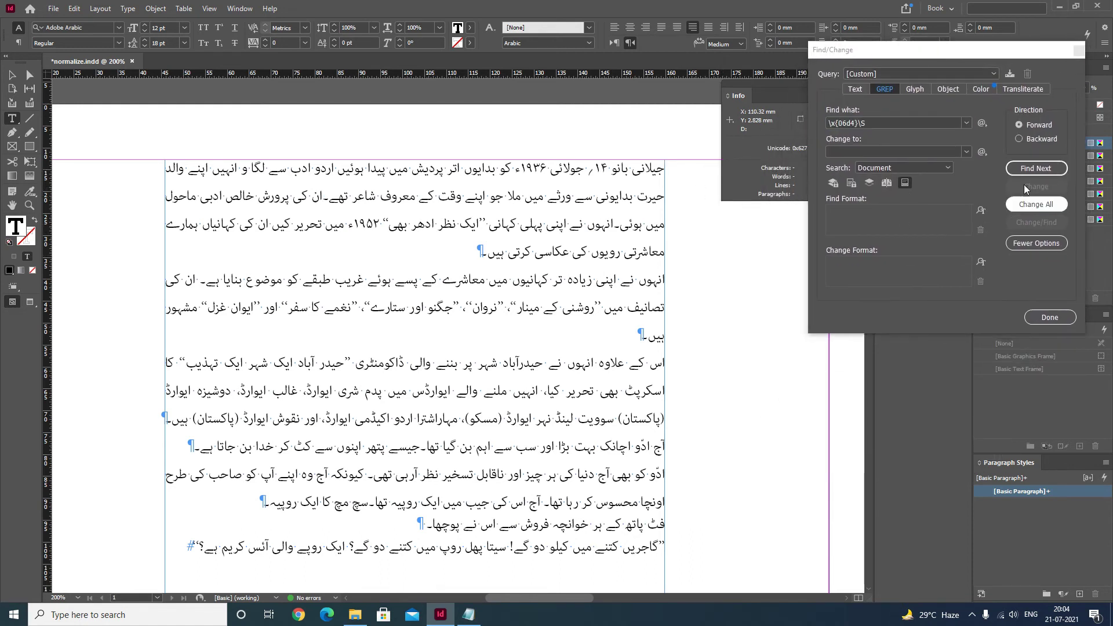
# - Find each Urdu full stop directly followed by a non-space character, and compare with the correctly spaced one after ہے
pyautogui.click(1036, 169)
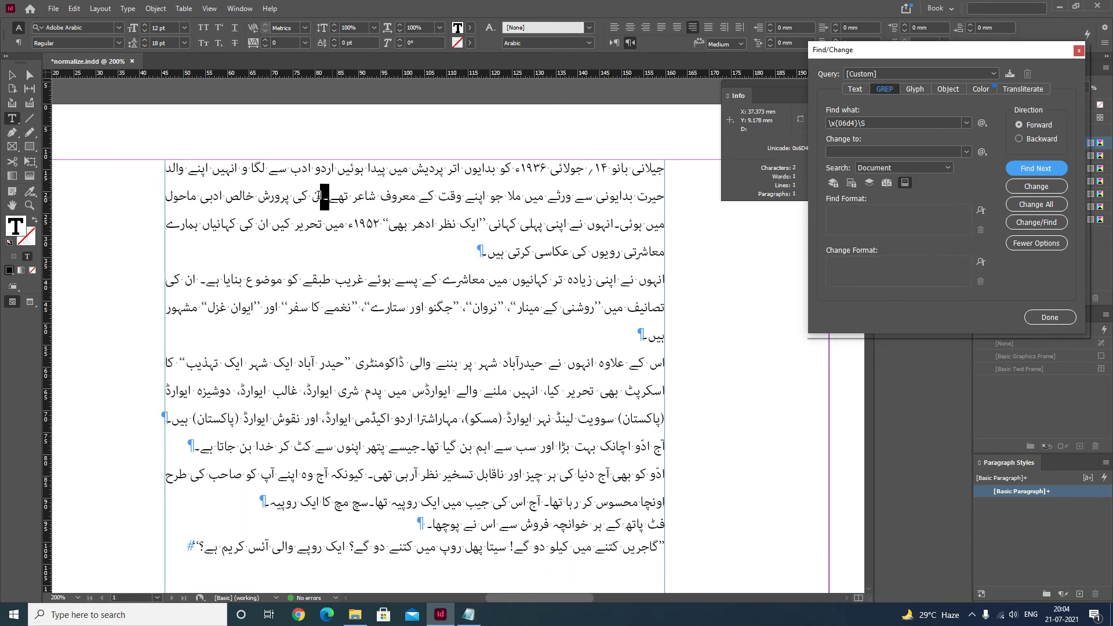
pyautogui.click(1038, 169)
pyautogui.click(1028, 172)
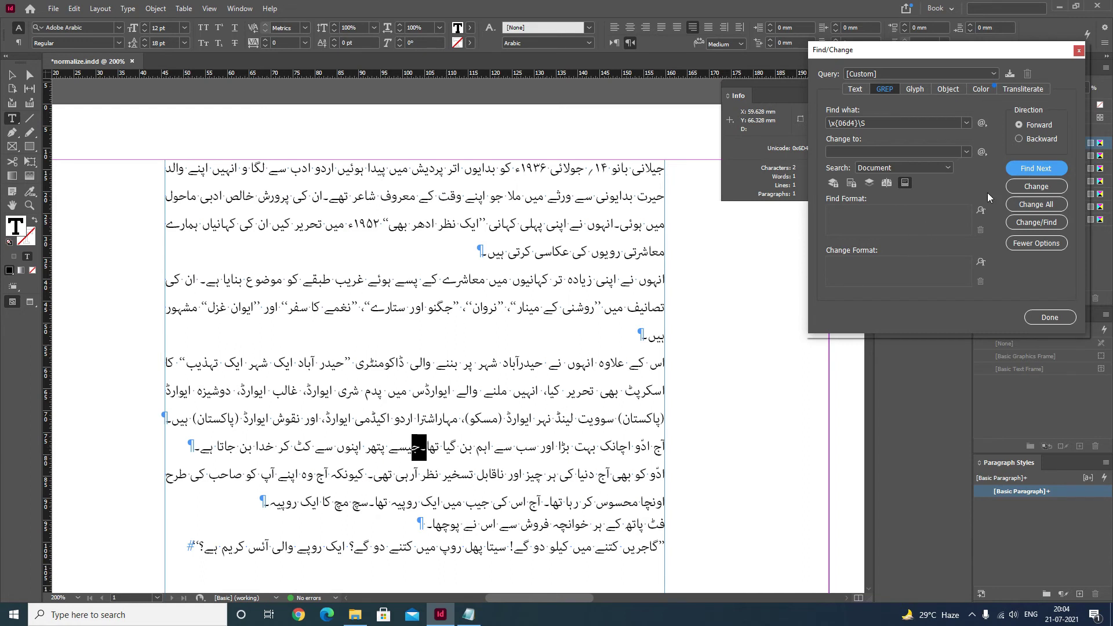
pyautogui.click(1037, 168)
pyautogui.click(1035, 170)
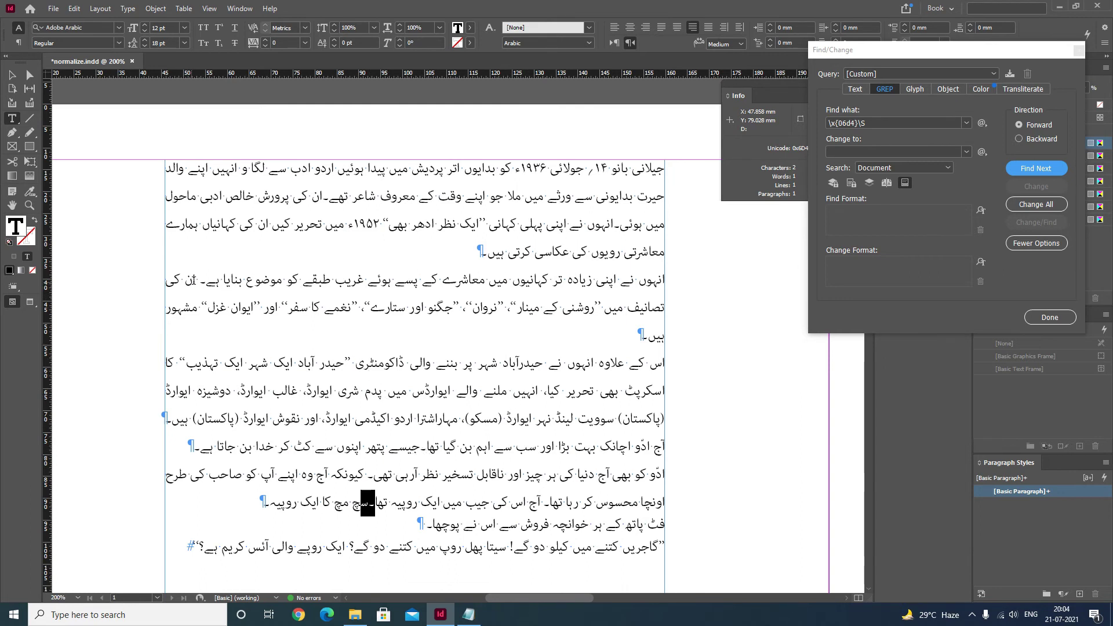
pyautogui.moveTo(185, 281)
pyautogui.mouseDown()
pyautogui.moveTo(210, 279)
pyautogui.moveTo(197, 281)
pyautogui.mouseUp()
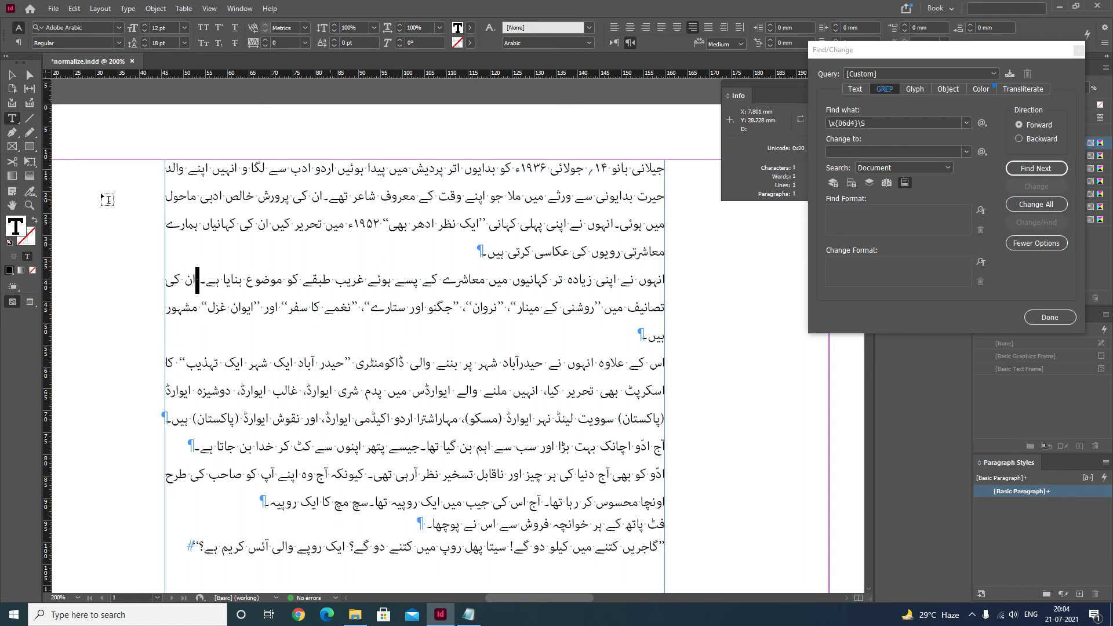
# - Set the GREP replacement to $1\x{0020}
pyautogui.click(864, 152)
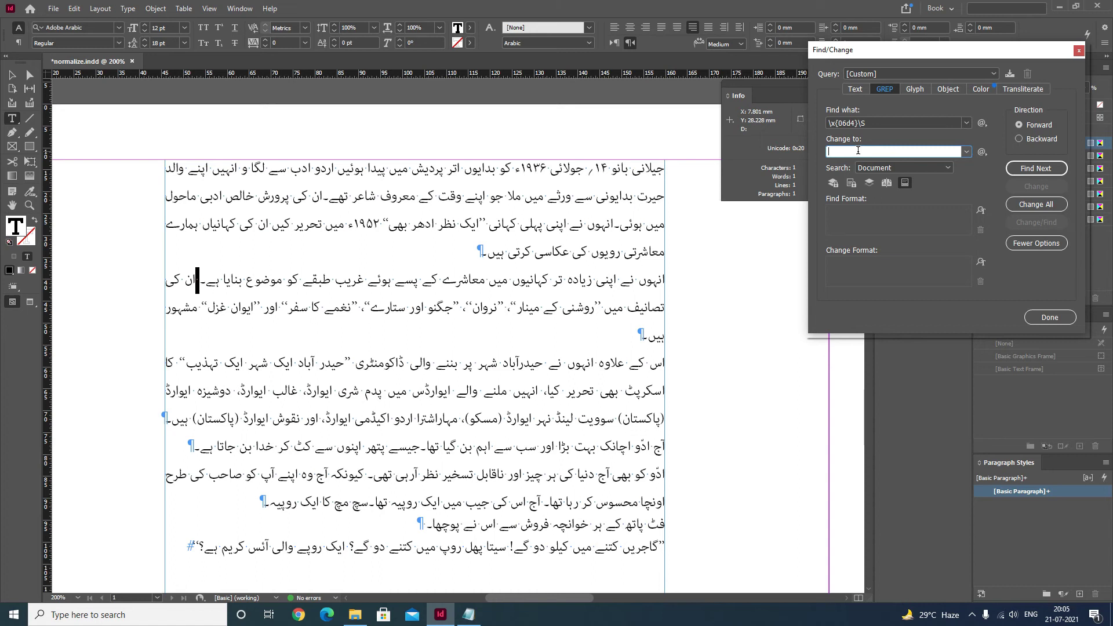
pyautogui.write('$1')
pyautogui.write('\\x{}')
pyautogui.write('0020')
# - Examine which parts of the search and replacement expressions correspond to the full stop after تھے and the character following it
pyautogui.moveTo(860, 124)
pyautogui.mouseDown()
pyautogui.moveTo(820, 125)
pyautogui.moveTo(859, 123)
pyautogui.mouseUp()
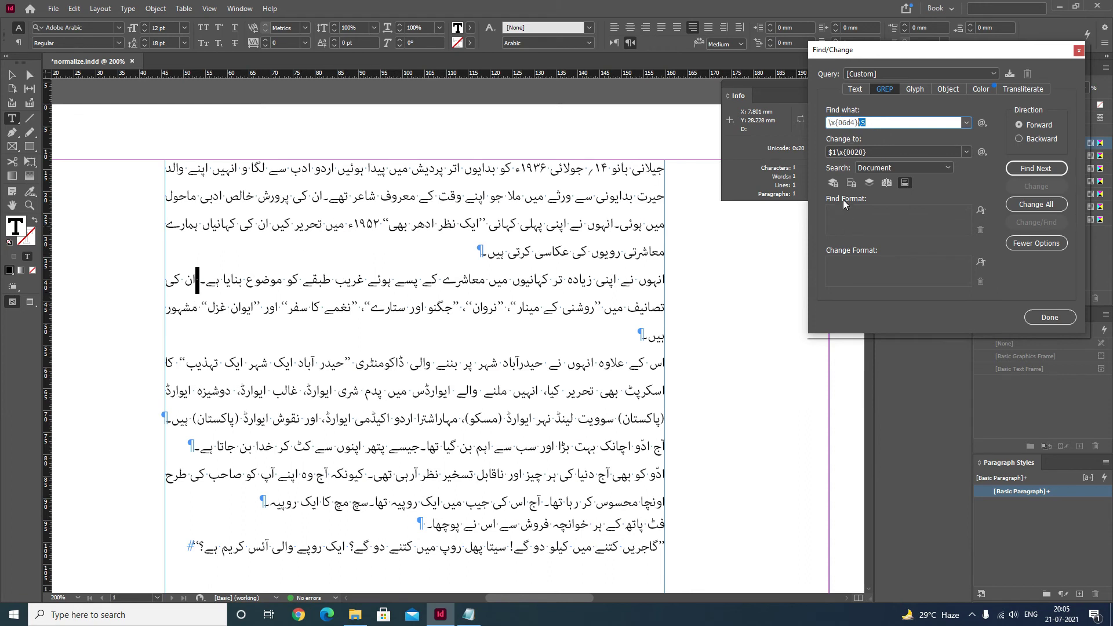
pyautogui.moveTo(874, 152); pyautogui.dragTo(817, 145)
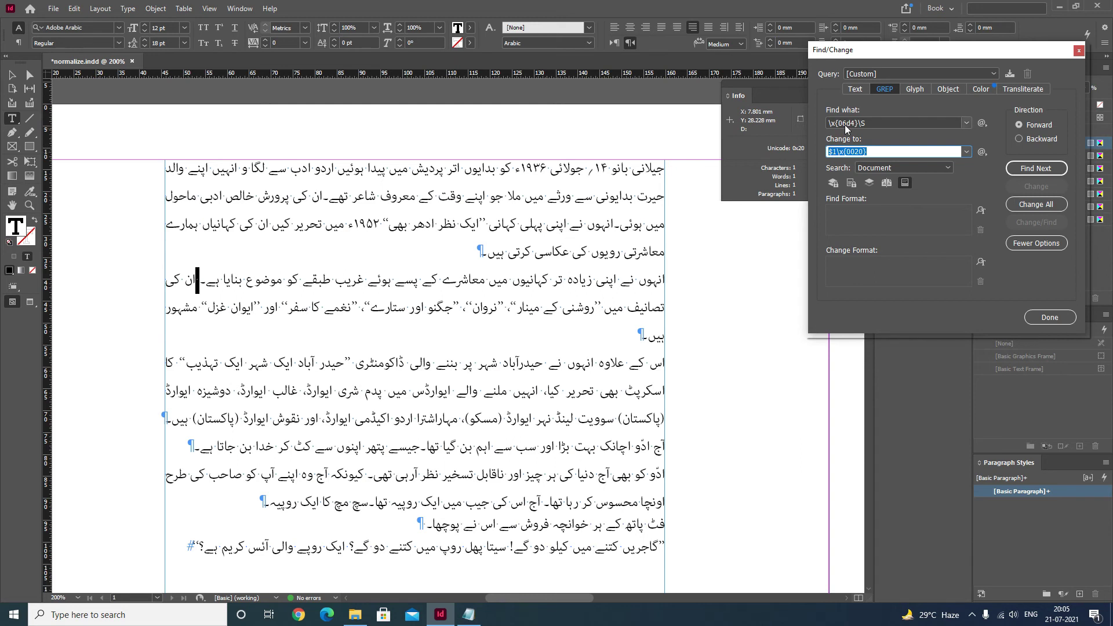
pyautogui.moveTo(861, 123); pyautogui.dragTo(815, 125)
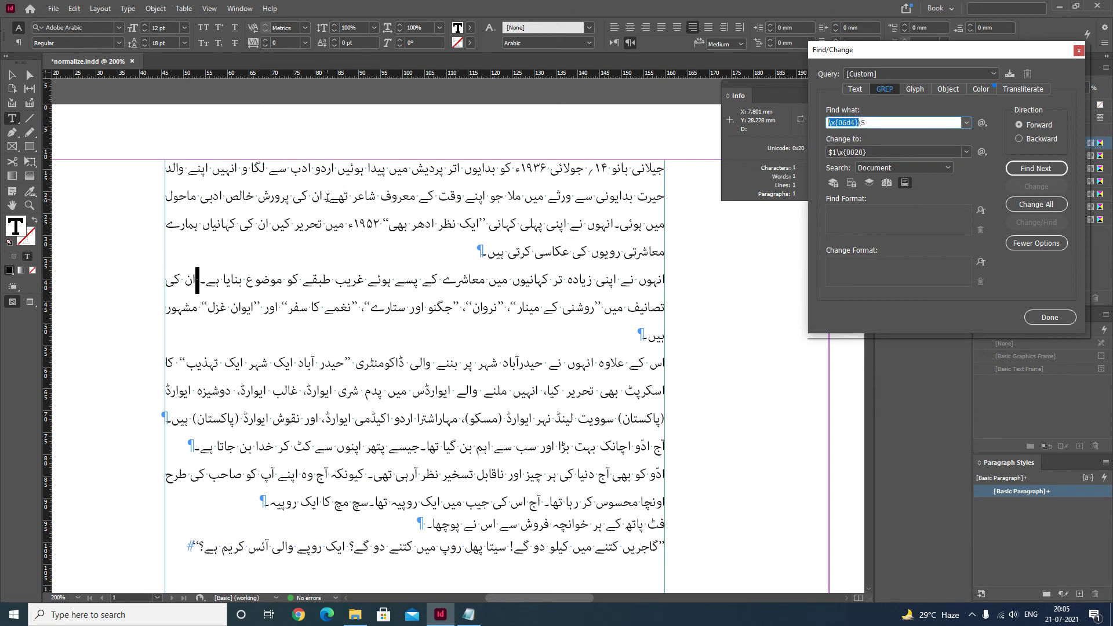
pyautogui.moveTo(328, 198); pyautogui.dragTo(324, 195)
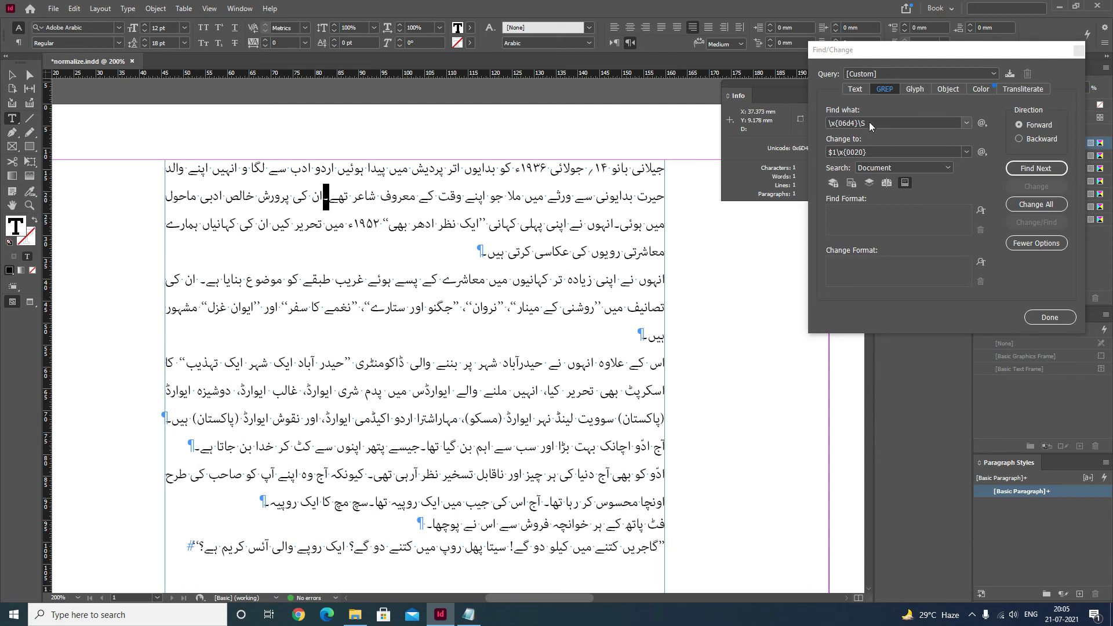
pyautogui.moveTo(869, 123); pyautogui.dragTo(859, 122)
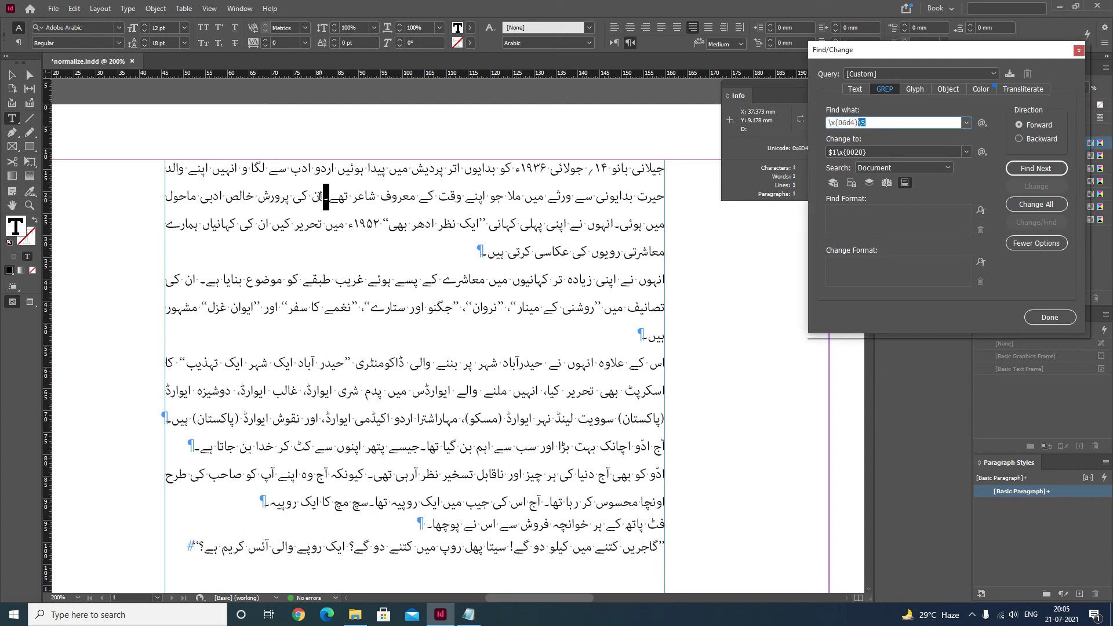
pyautogui.click(321, 197)
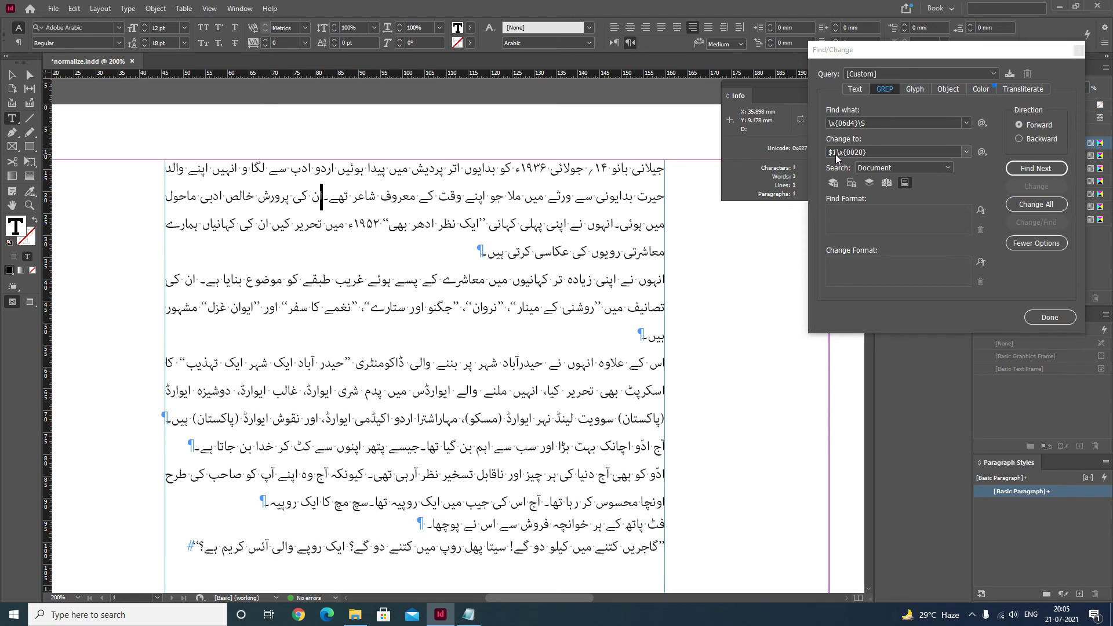
pyautogui.moveTo(837, 153); pyautogui.dragTo(822, 152)
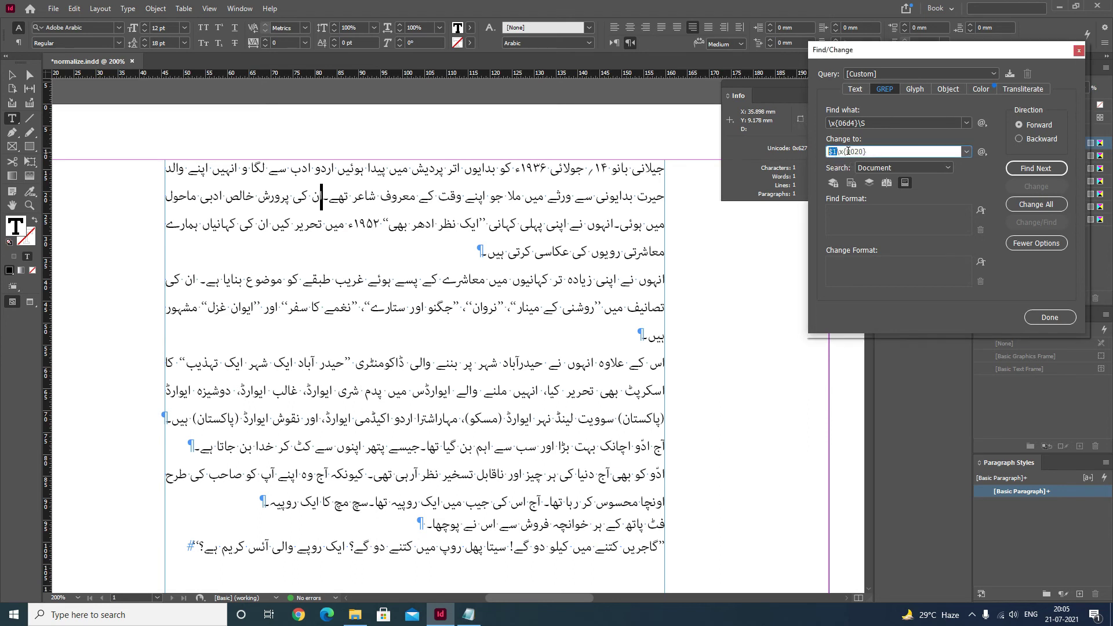
pyautogui.click(879, 153)
# - Try replacing all matches of \x{06d4}\S with $1\x{0020} throughout the document, and undo the replacement
pyautogui.click(1036, 205)
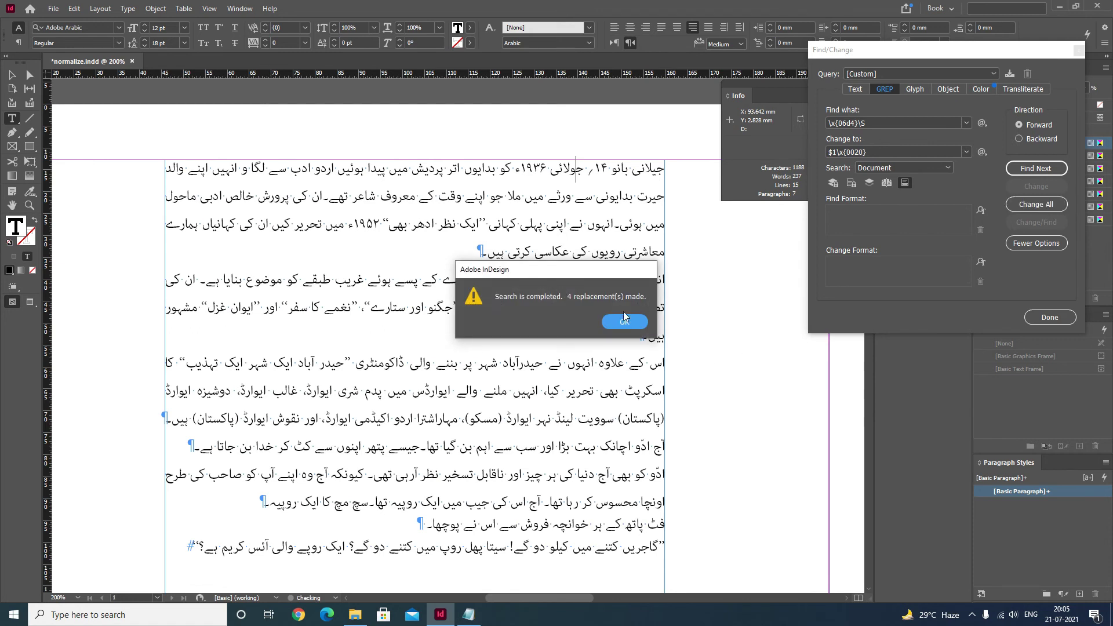
pyautogui.click(625, 323)
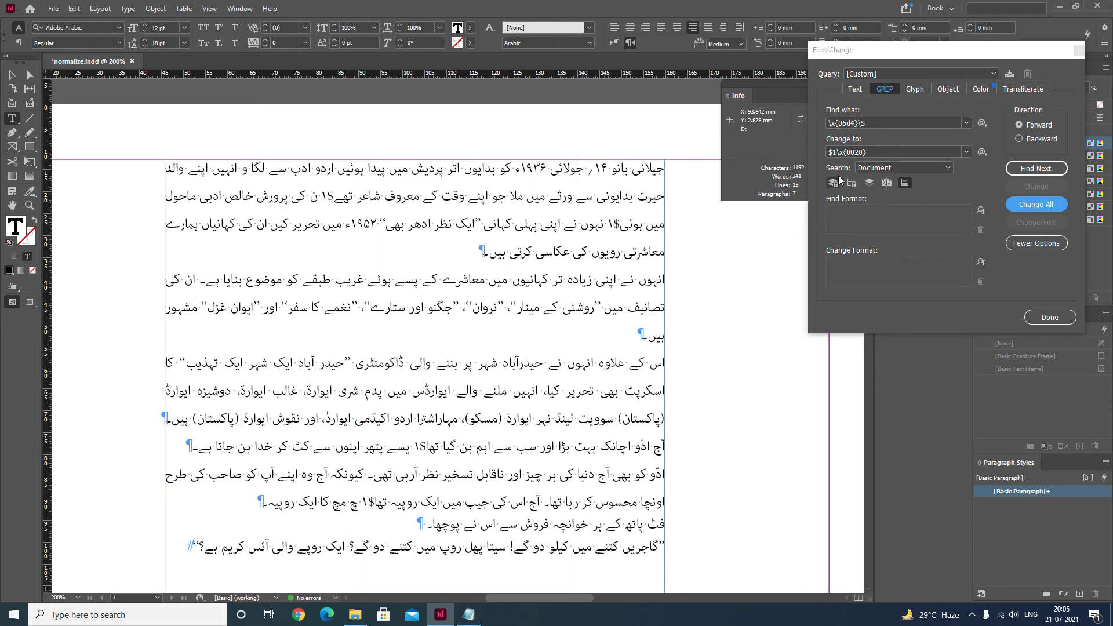
pyautogui.hotkey('ctrl', 'z')
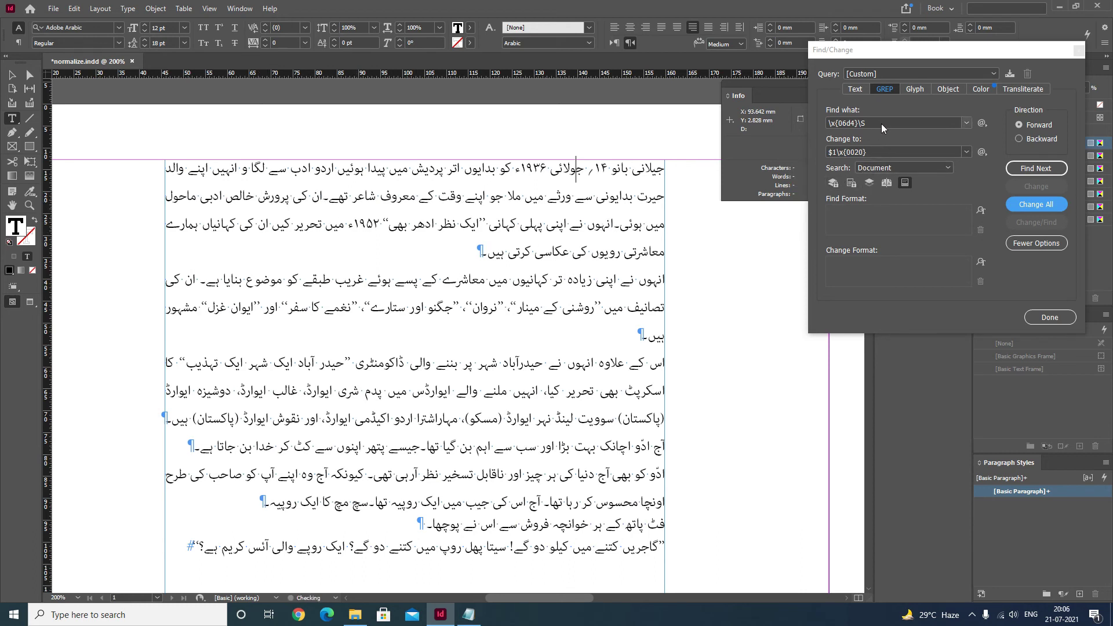
# - Group the full stop and the non-space character separately, making the GREP search (\x{06d4})(\S)
pyautogui.click(883, 123)
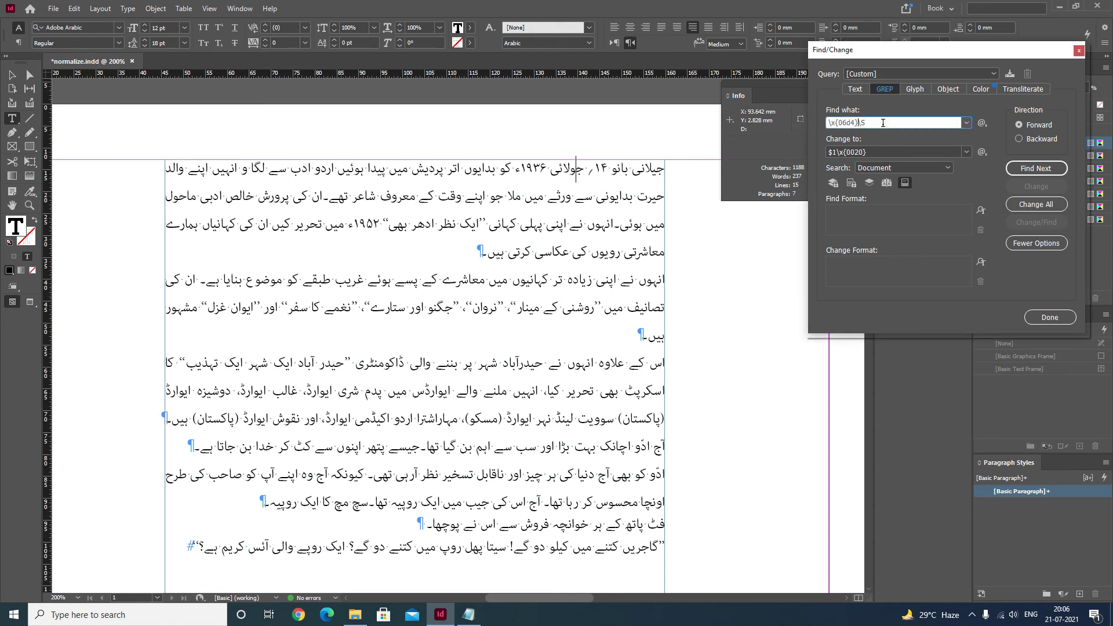
pyautogui.write(')')
pyautogui.press('Home')
pyautogui.write('(')
pyautogui.moveTo(863, 124); pyautogui.dragTo(823, 153)
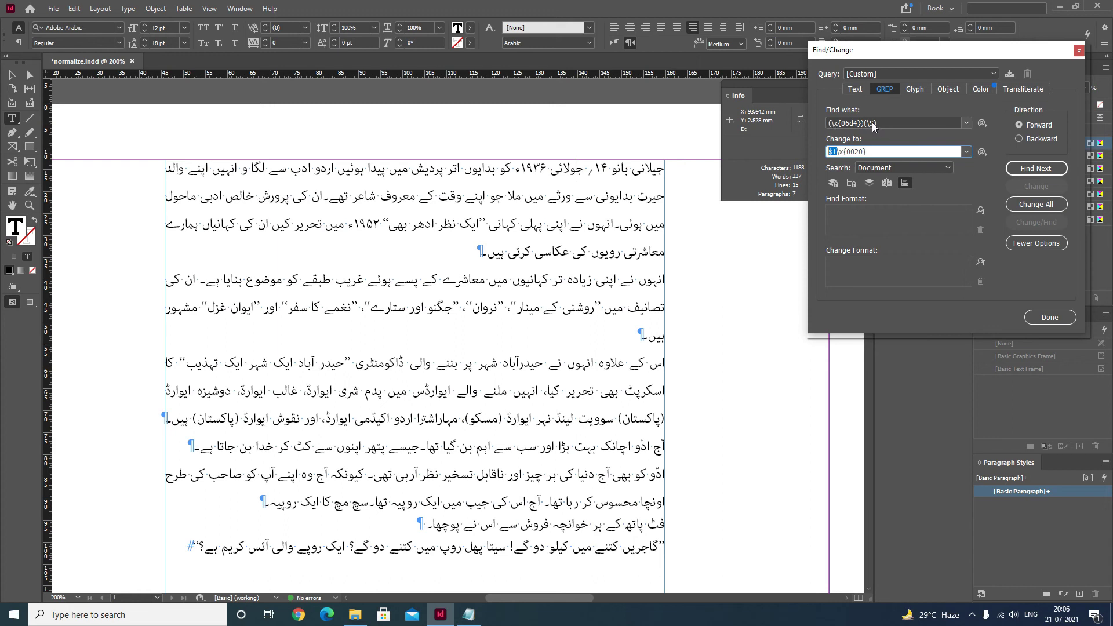
pyautogui.moveTo(871, 152); pyautogui.dragTo(818, 155)
# - Try replacing all grouped matches with $1\x{0020}, inspect the word after تھے and undo the replacement
pyautogui.click(1046, 207)
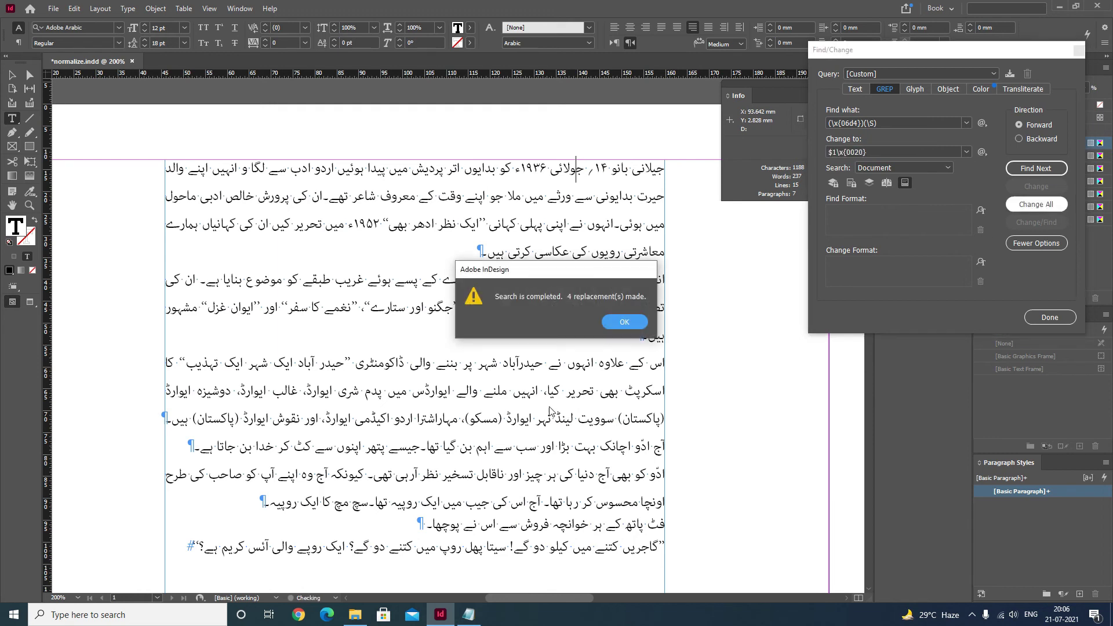
pyautogui.click(632, 331)
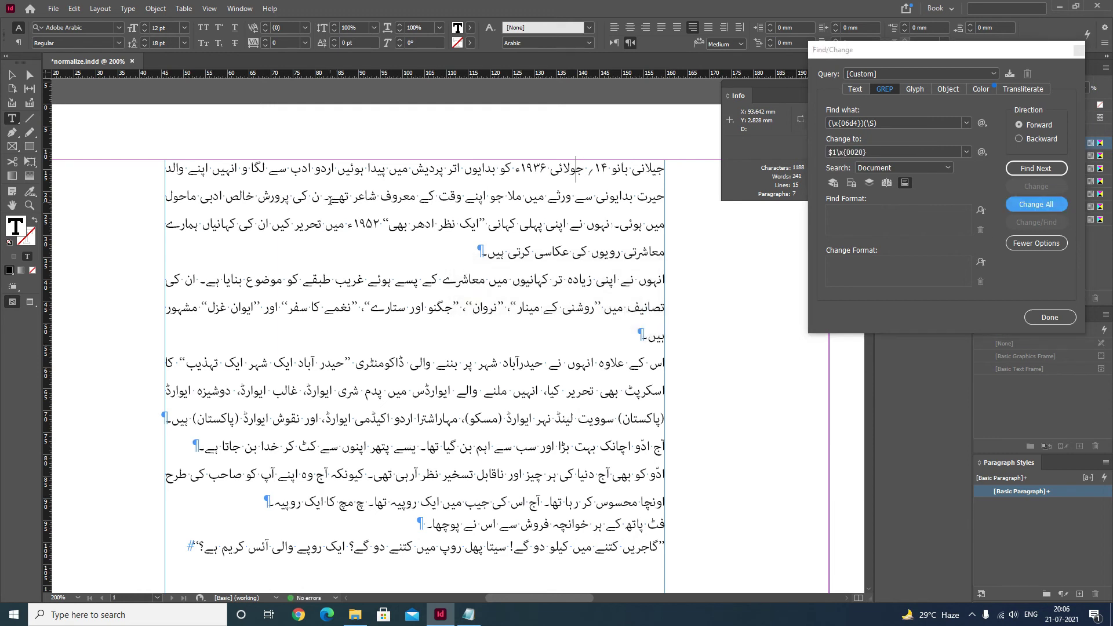
pyautogui.moveTo(331, 197); pyautogui.dragTo(312, 198)
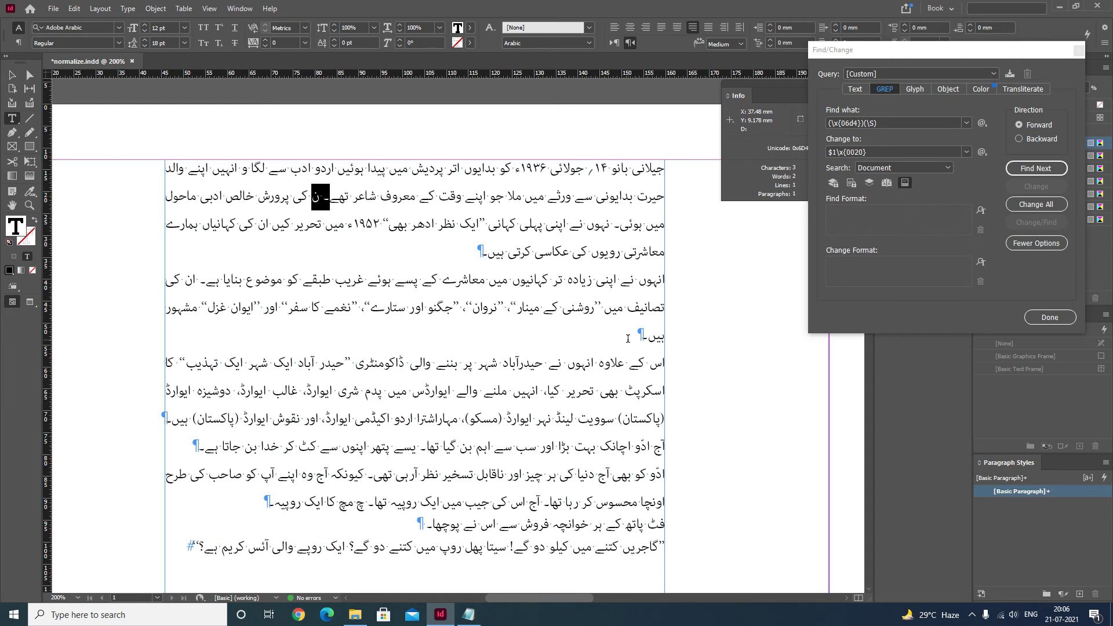
pyautogui.hotkey('ctrl', 'z')
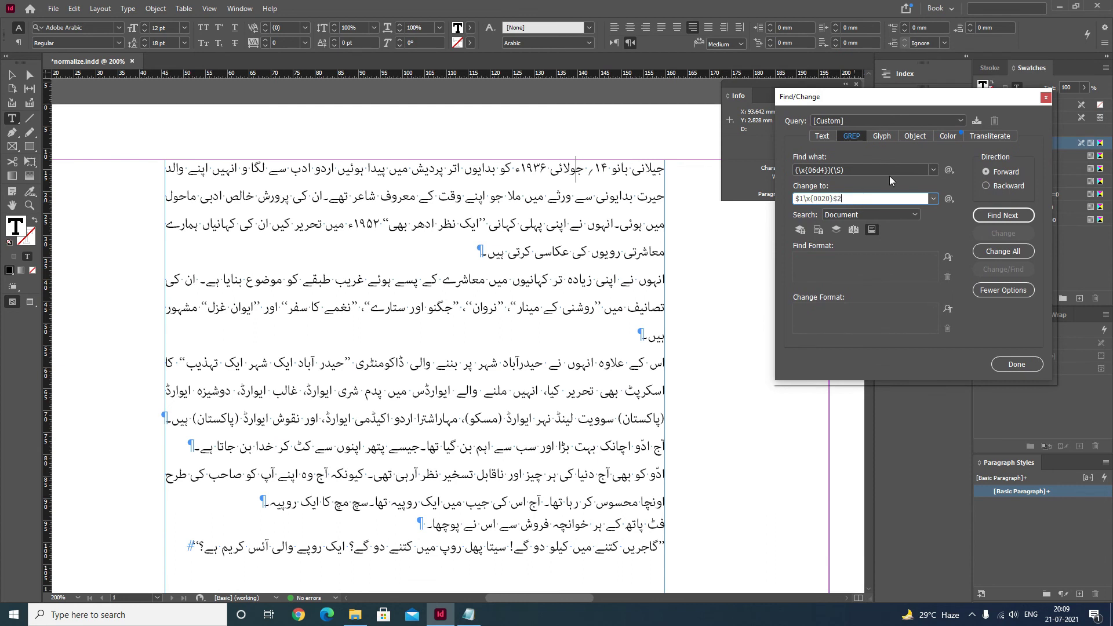
# - Replace all matches of (\x{06d4})(\S) with $1\x{0020}$2 throughout the document
pyautogui.moveTo(807, 199); pyautogui.dragTo(835, 201)
pyautogui.click(323, 197)
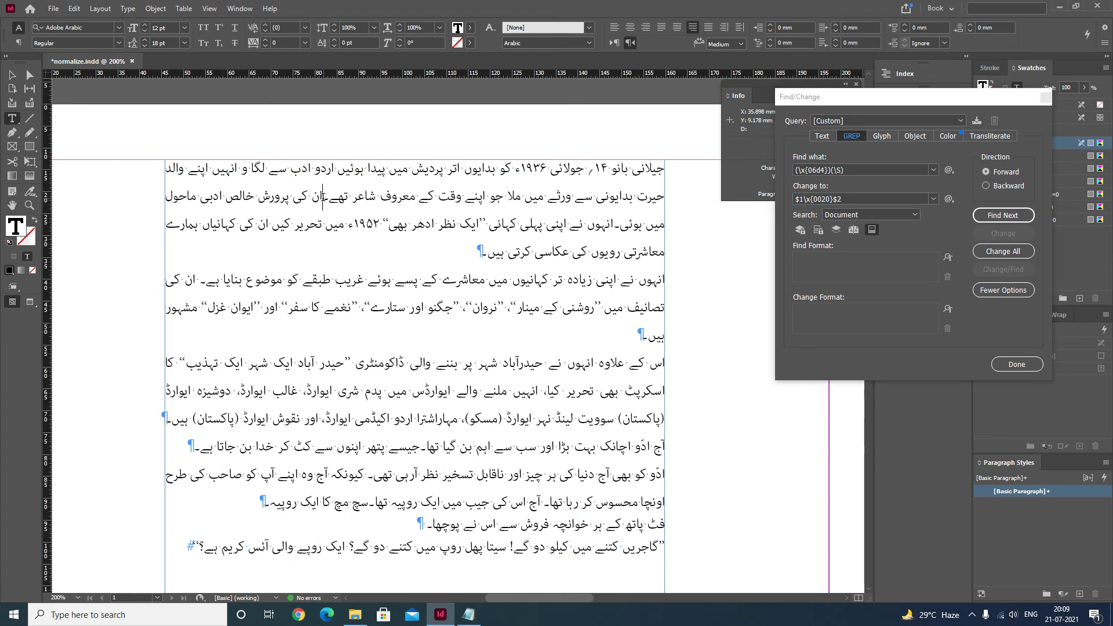
pyautogui.moveTo(323, 197); pyautogui.dragTo(312, 197)
pyautogui.moveTo(904, 93); pyautogui.dragTo(886, 56)
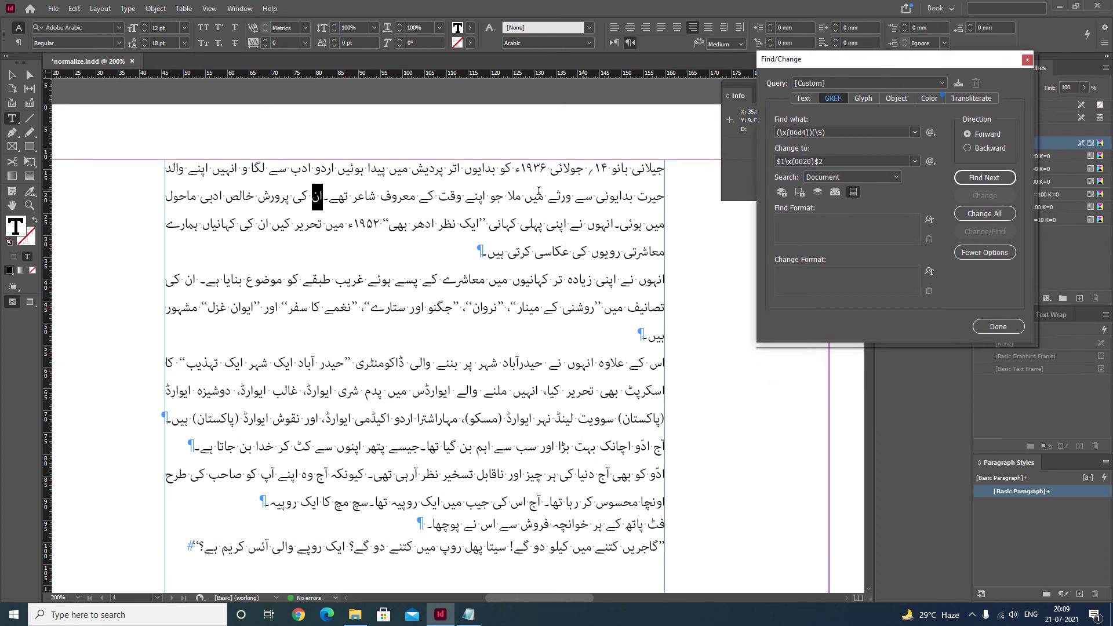
pyautogui.click(976, 215)
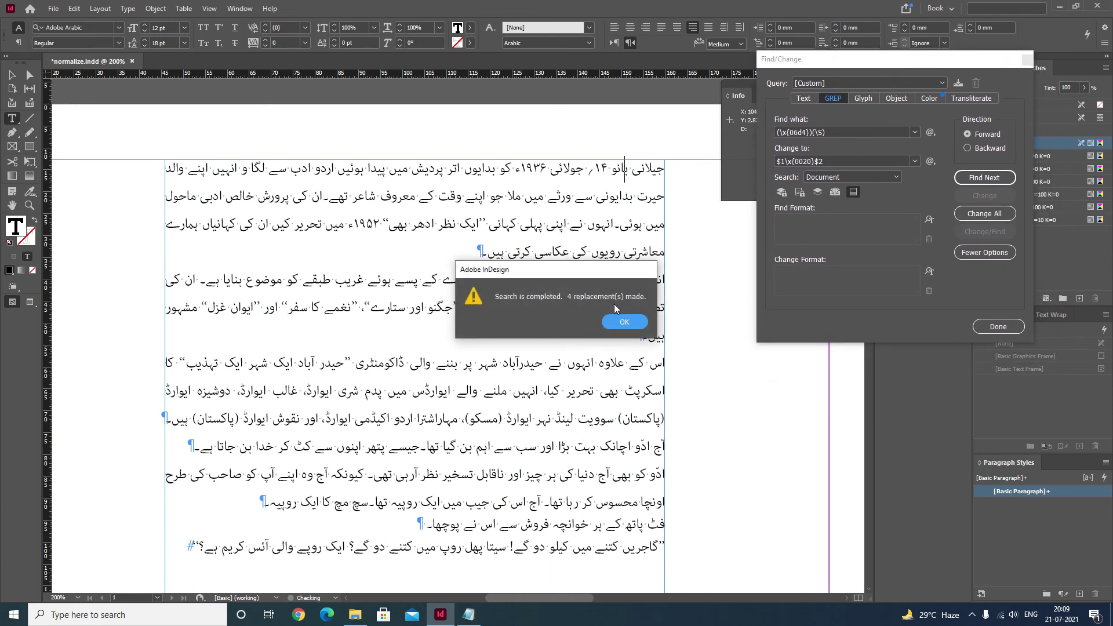
pyautogui.click(625, 322)
# - Check the spacing after the full stops in the first two paragraphs and close Find/Change
pyautogui.moveTo(348, 197); pyautogui.dragTo(298, 197)
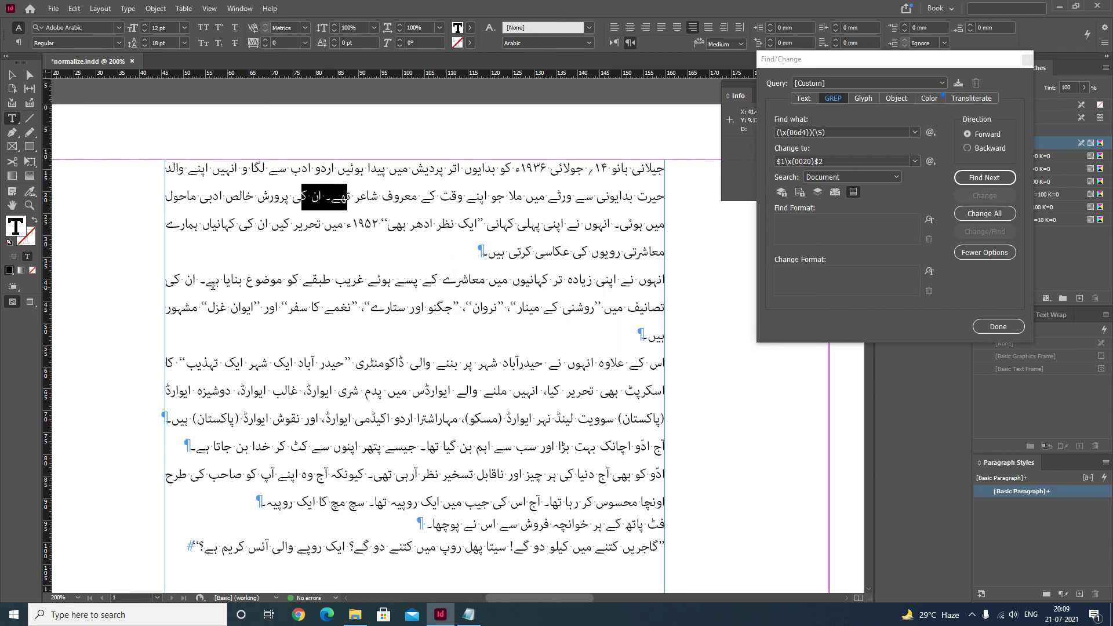
pyautogui.moveTo(214, 281); pyautogui.dragTo(185, 282)
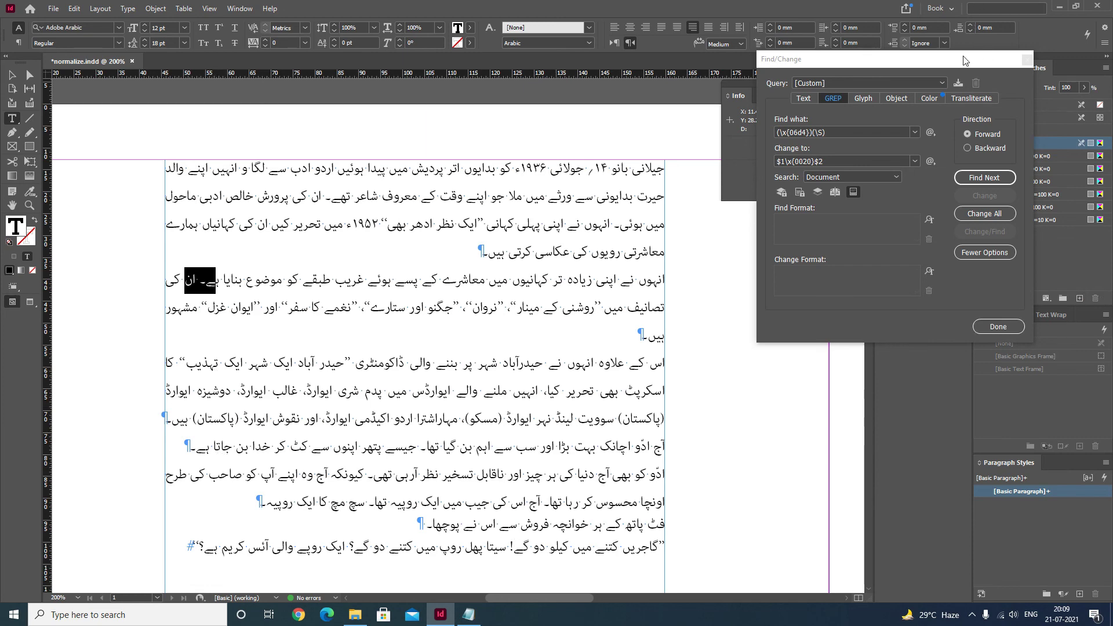
pyautogui.moveTo(965, 61); pyautogui.dragTo(759, 29)
pyautogui.click(793, 295)
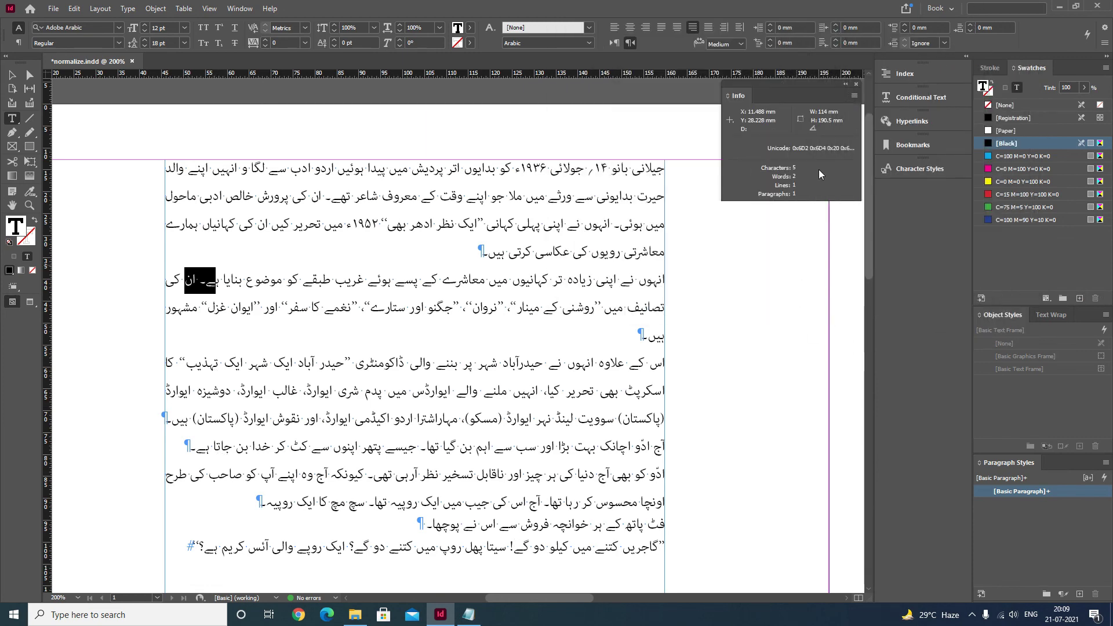
# - Hide the non-printing characters and close the Info panel to show the cleaned text frame
pyautogui.click(11, 75)
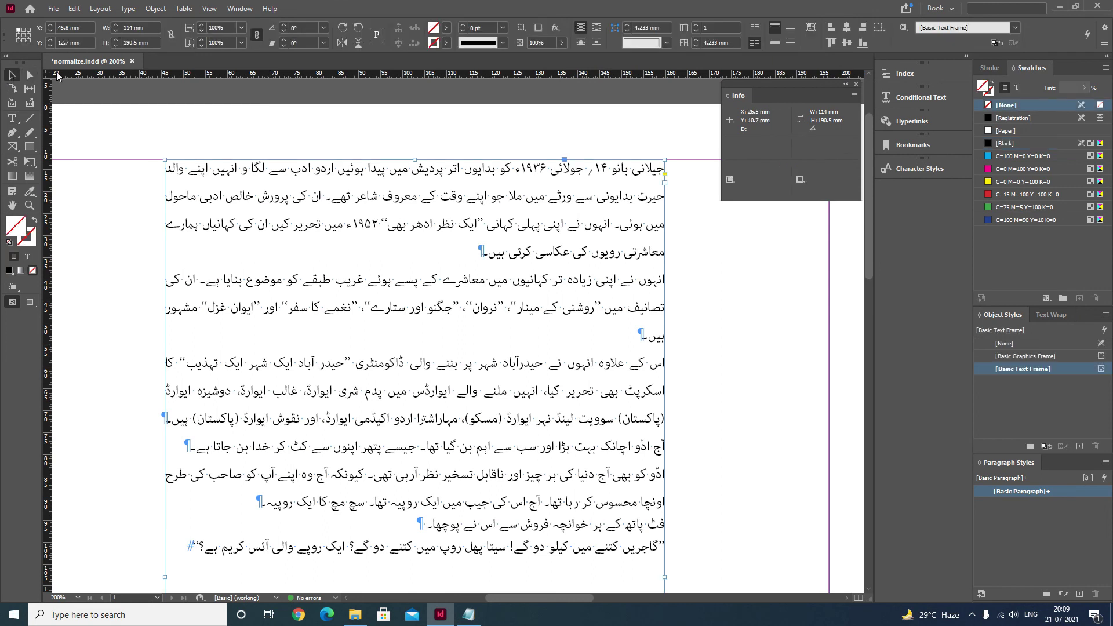
pyautogui.hotkey('ctrl', 'alt', 'i')
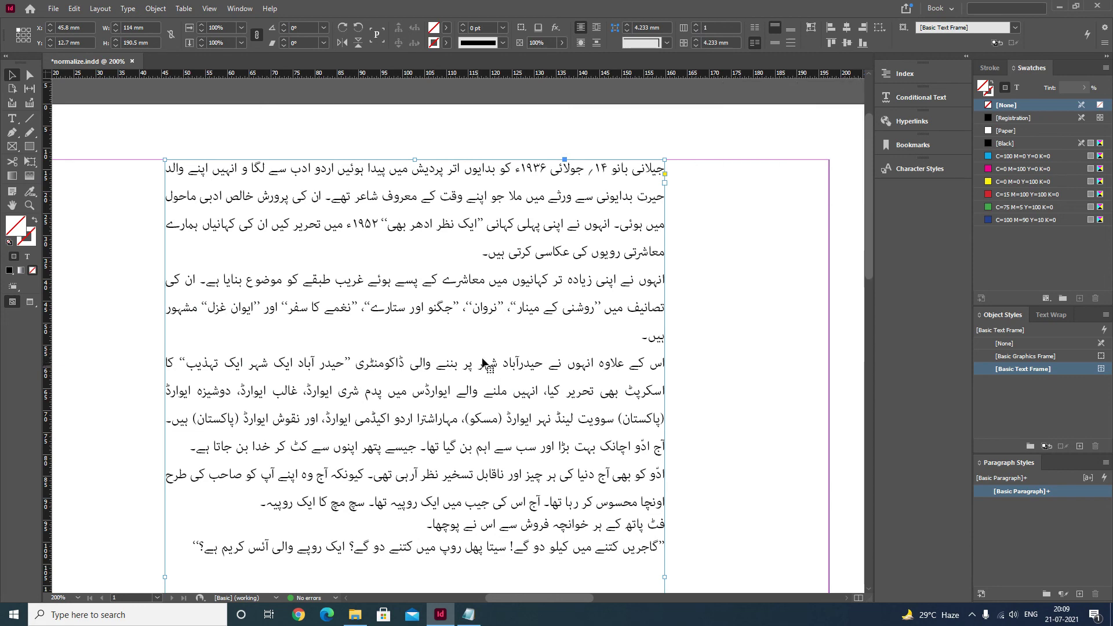
pyautogui.hotkey('ctrl', '-')
pyautogui.moveTo(525, 320); pyautogui.dragTo(634, 229)
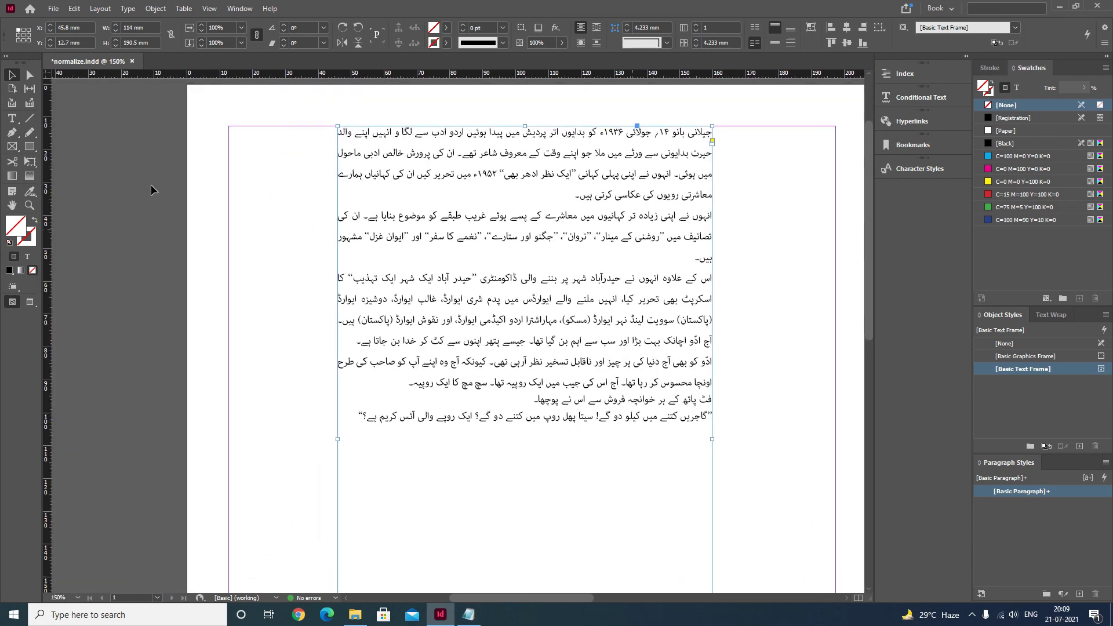
# - Set the font of all text in the frame to Jameel Noori Nastaleeq and deselect it
pyautogui.click(11, 118)
pyautogui.click(413, 321)
pyautogui.hotkey('ctrl', 'a')
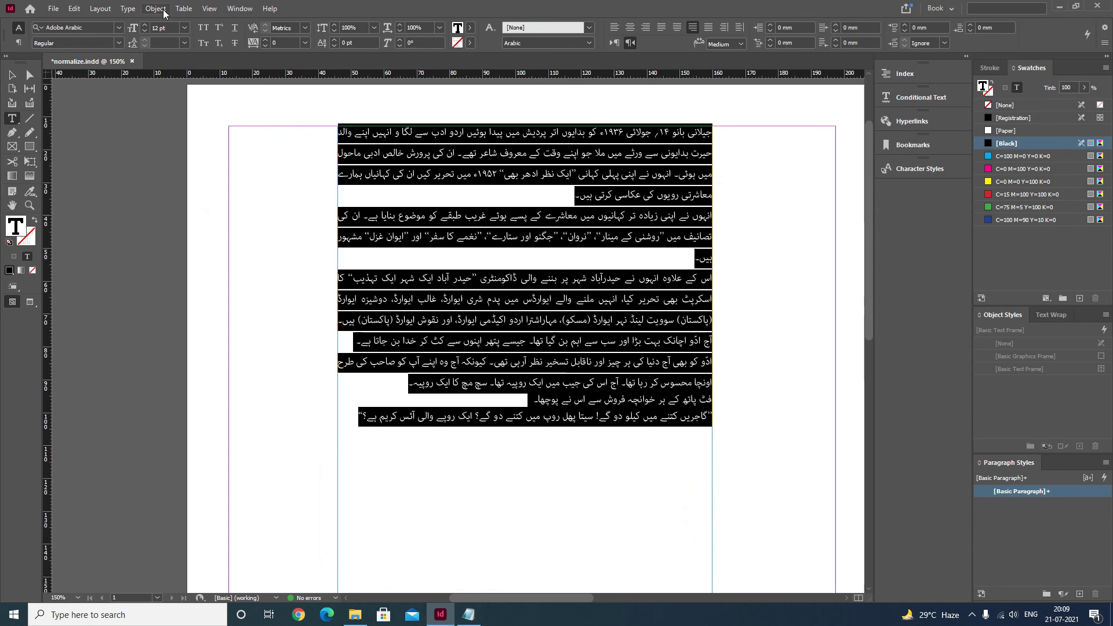
pyautogui.click(93, 28)
pyautogui.click(120, 28)
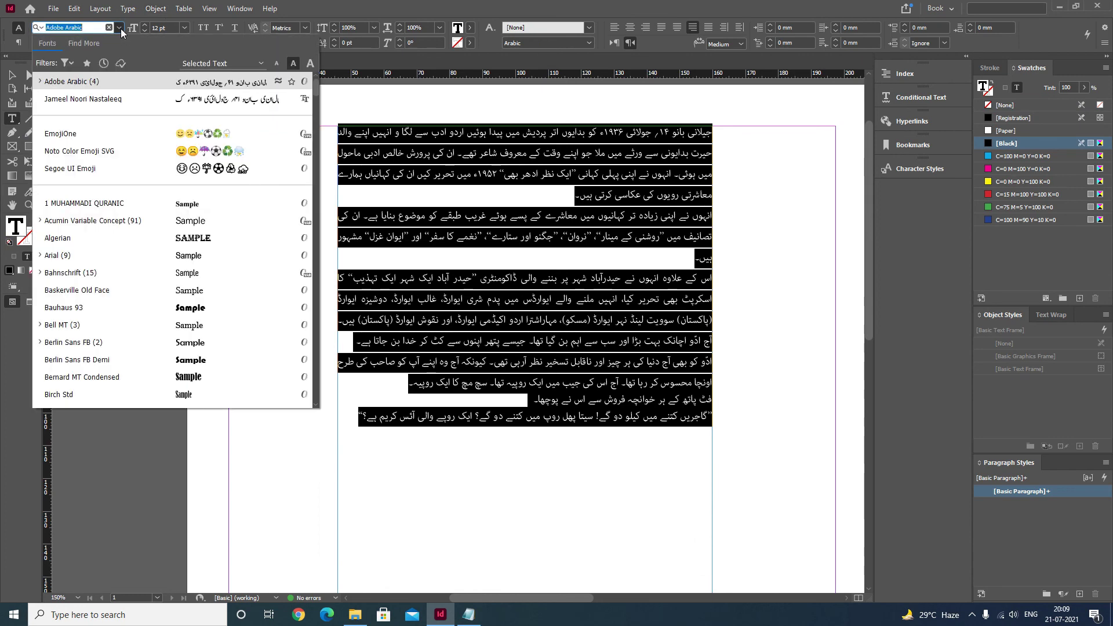
pyautogui.click(125, 98)
pyautogui.click(13, 71)
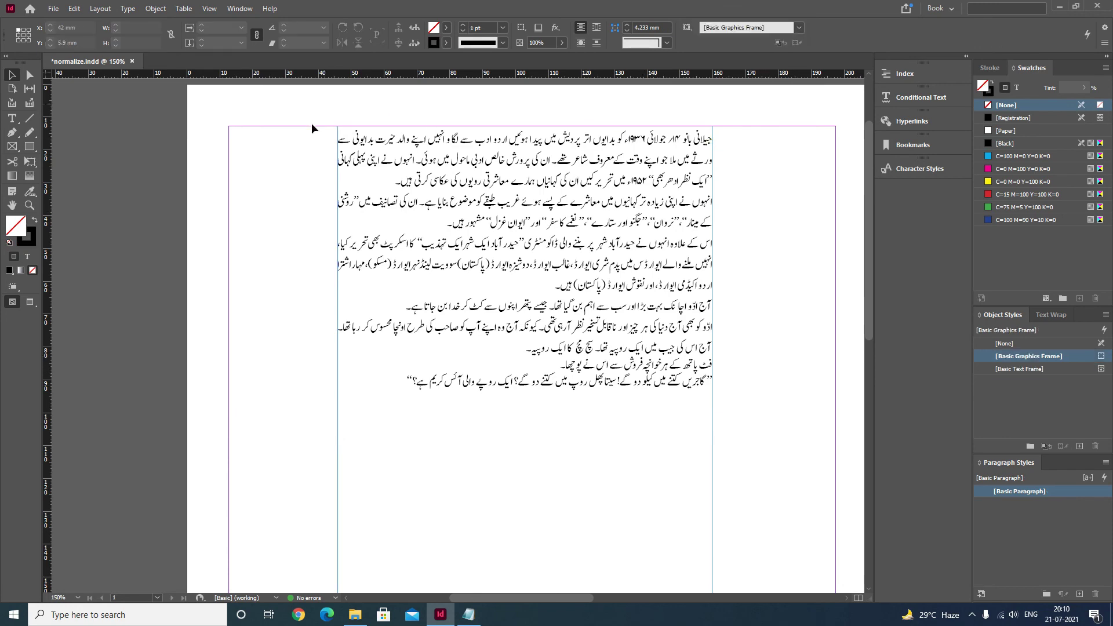
# - Examine the letterforms, word spacing and punctuation of the cleaned Urdu paragraphs up close, then deselect the text frame
pyautogui.moveTo(328, 120); pyautogui.dragTo(718, 401)
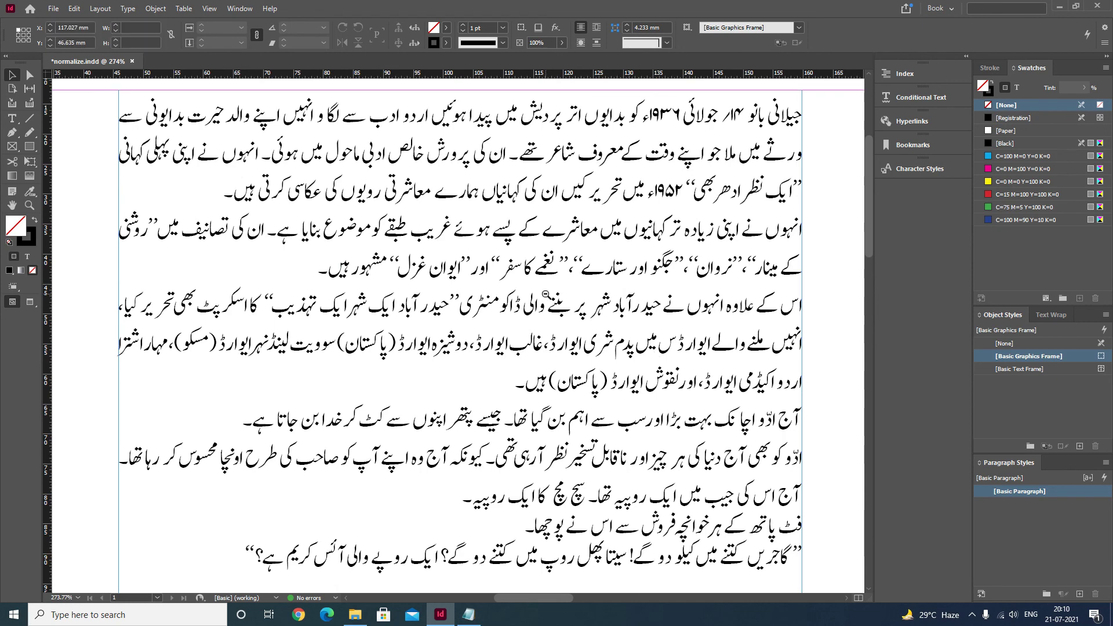
pyautogui.hotkey('ctrl', '-')
pyautogui.moveTo(462, 306); pyautogui.dragTo(522, 265)
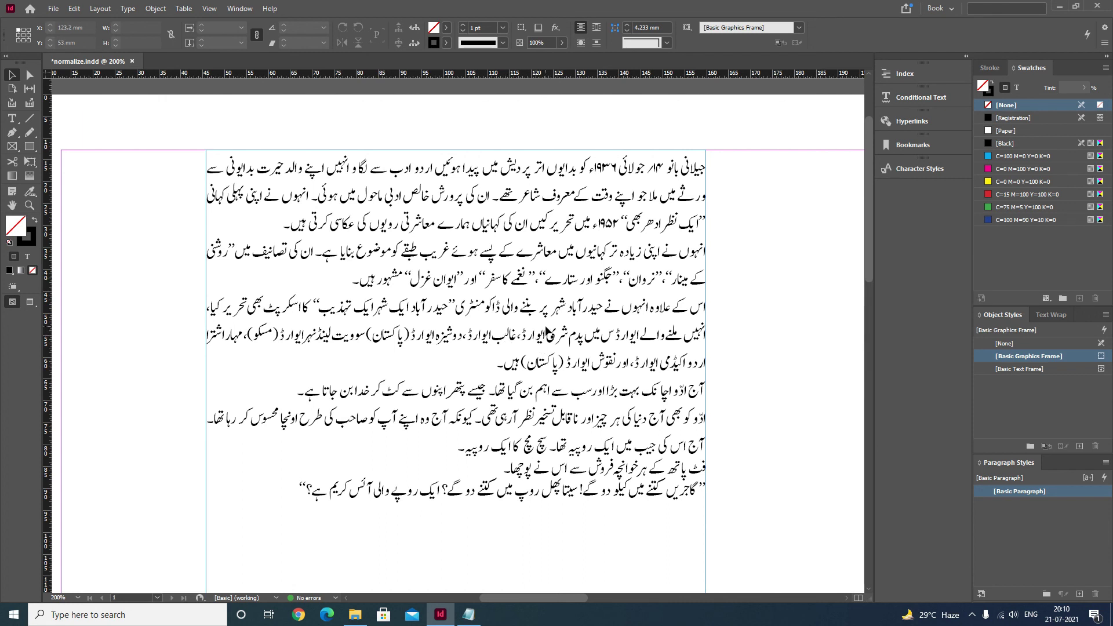
pyautogui.moveTo(595, 291); pyautogui.dragTo(537, 261)
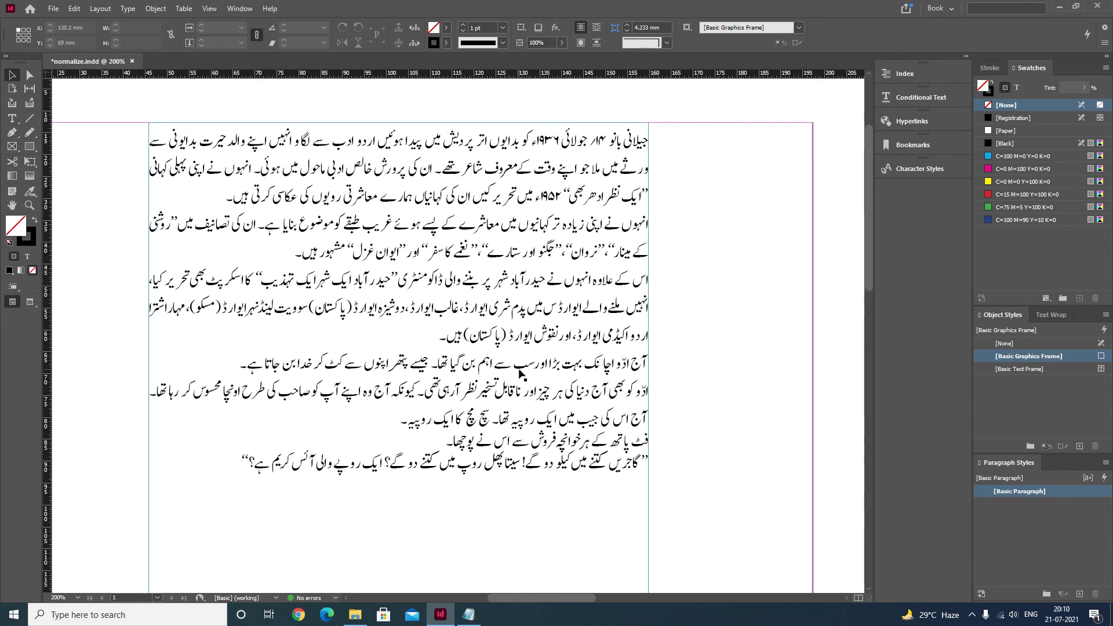
pyautogui.click(12, 118)
pyautogui.moveTo(250, 467); pyautogui.dragTo(582, 141)
pyautogui.click(12, 75)
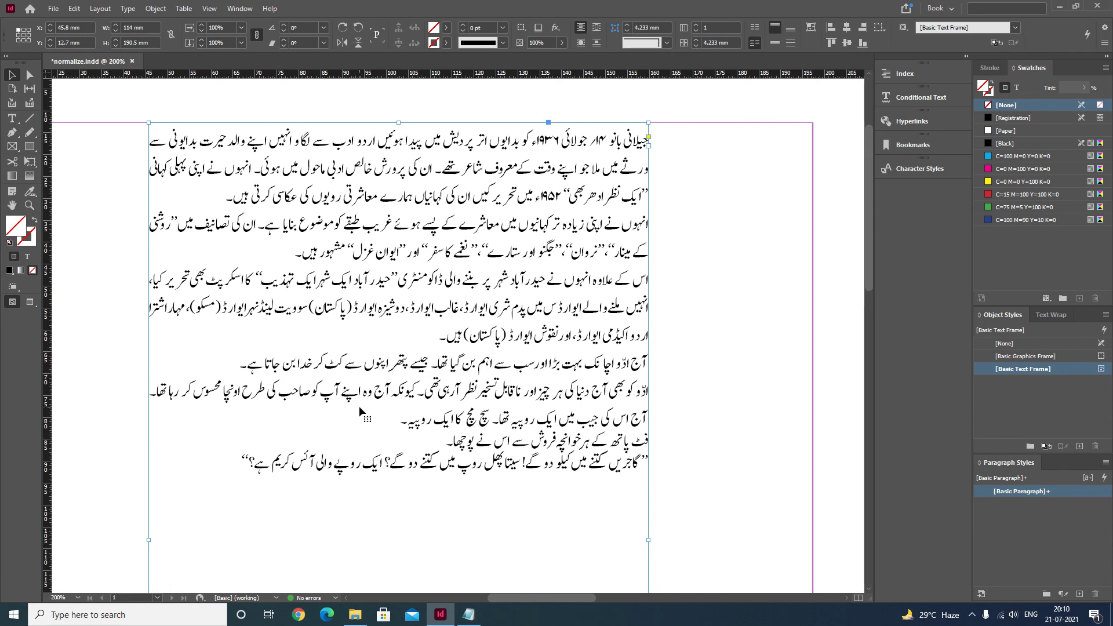
pyautogui.click(12, 119)
pyautogui.moveTo(578, 142); pyautogui.dragTo(458, 142)
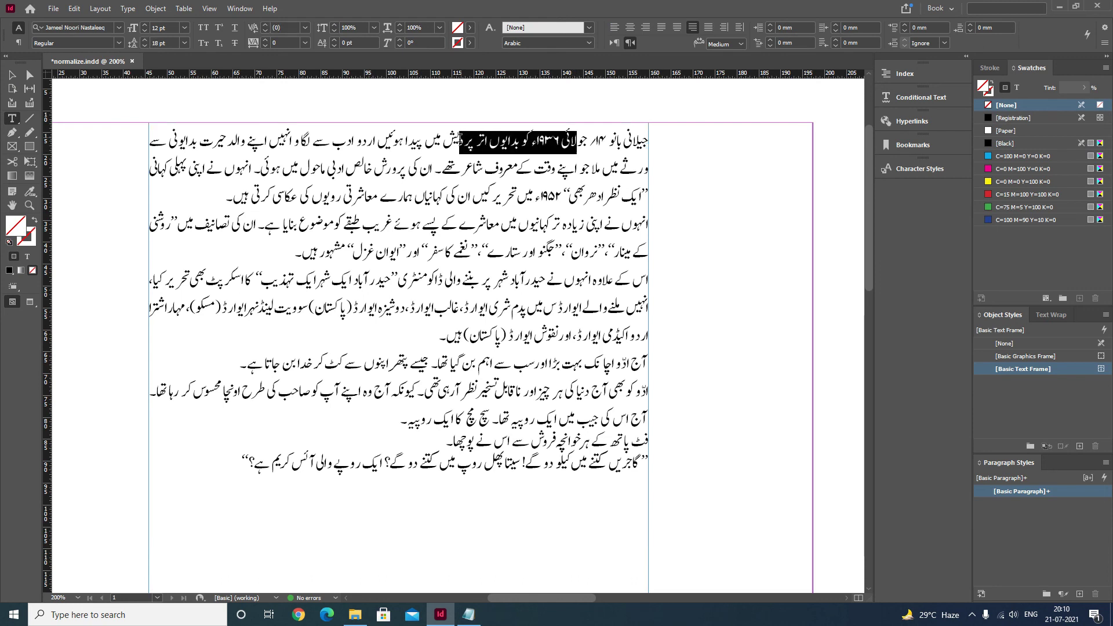
pyautogui.moveTo(525, 197); pyautogui.dragTo(442, 195)
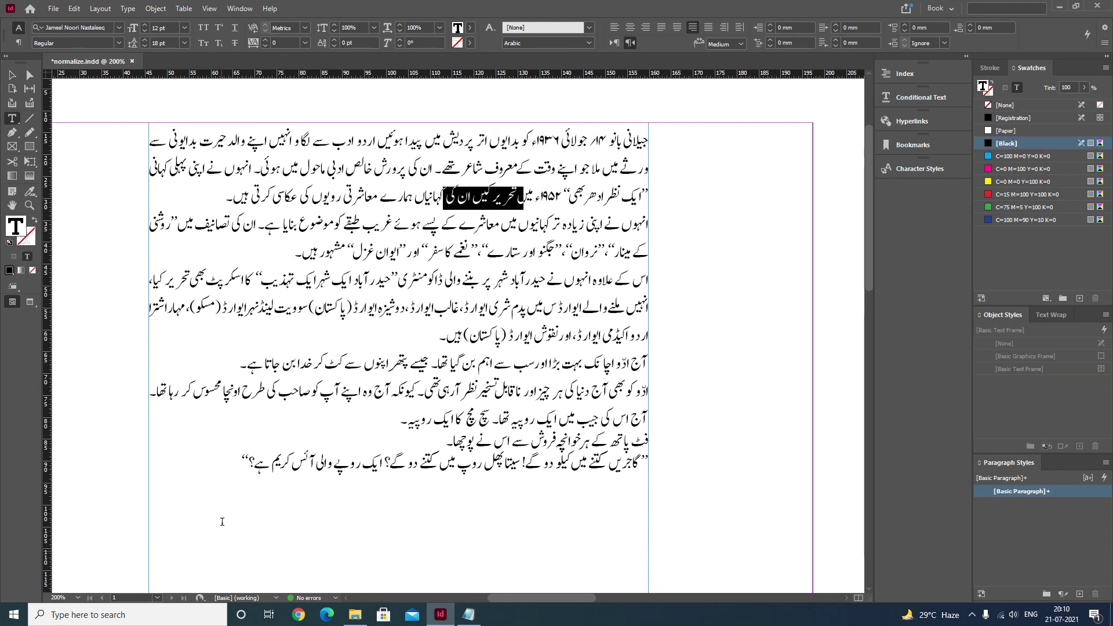
pyautogui.click(13, 76)
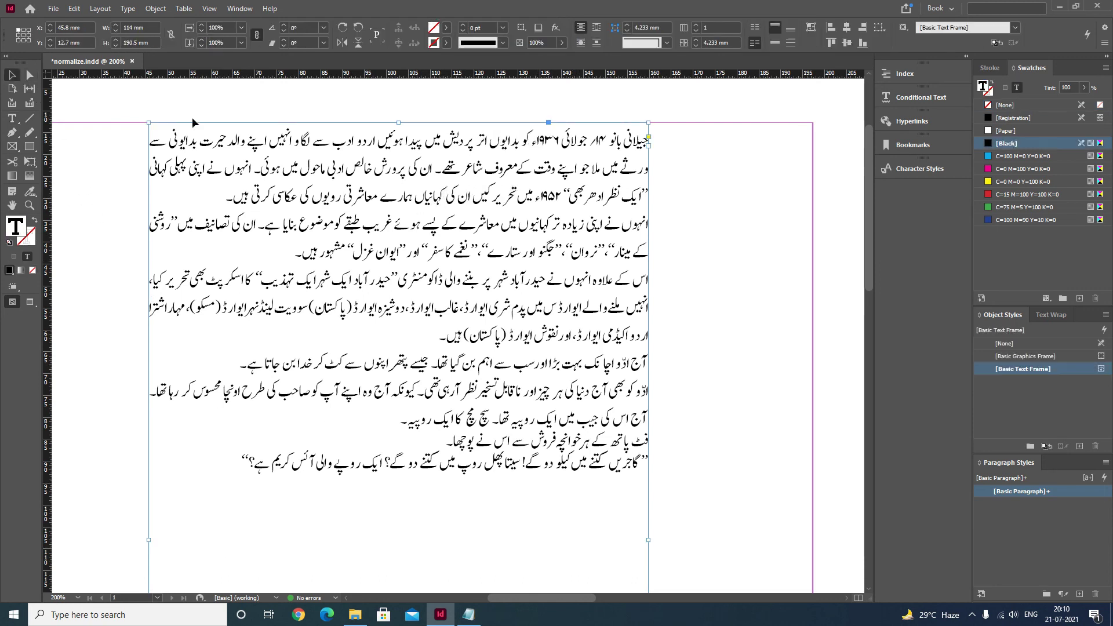
pyautogui.click(270, 96)
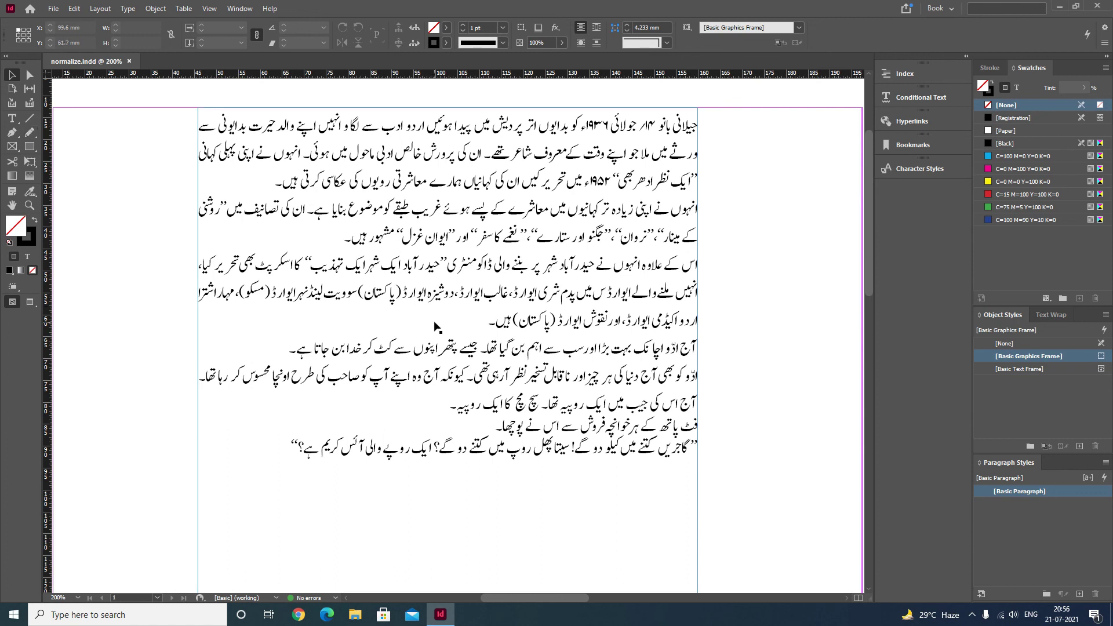
# - Reopen Find/Change, recall the earlier GREP expression (\x{2019}{2})(.+?)(\x{2018}{2}) as the search pattern, and move the dialog clear of the text
pyautogui.hotkey('ctrl', 'f')
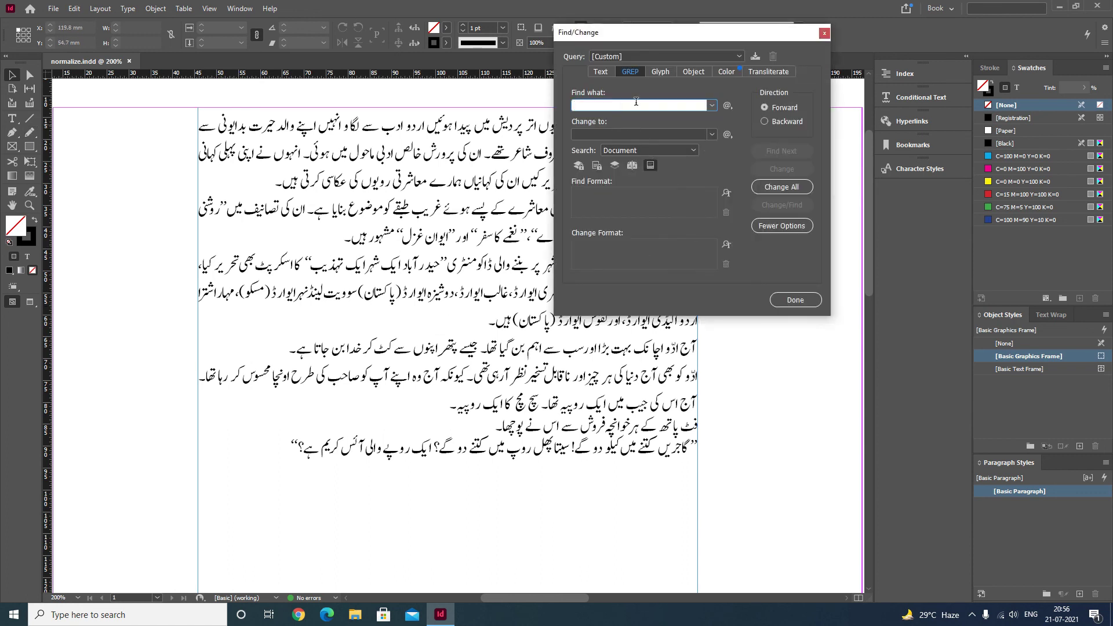
pyautogui.click(712, 105)
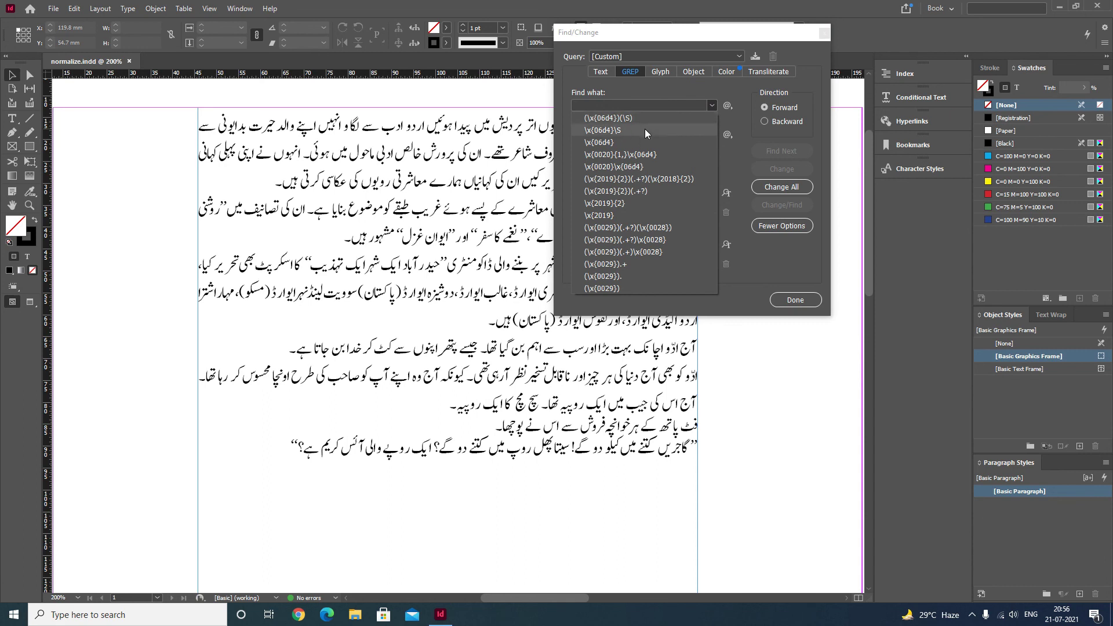
pyautogui.click(632, 142)
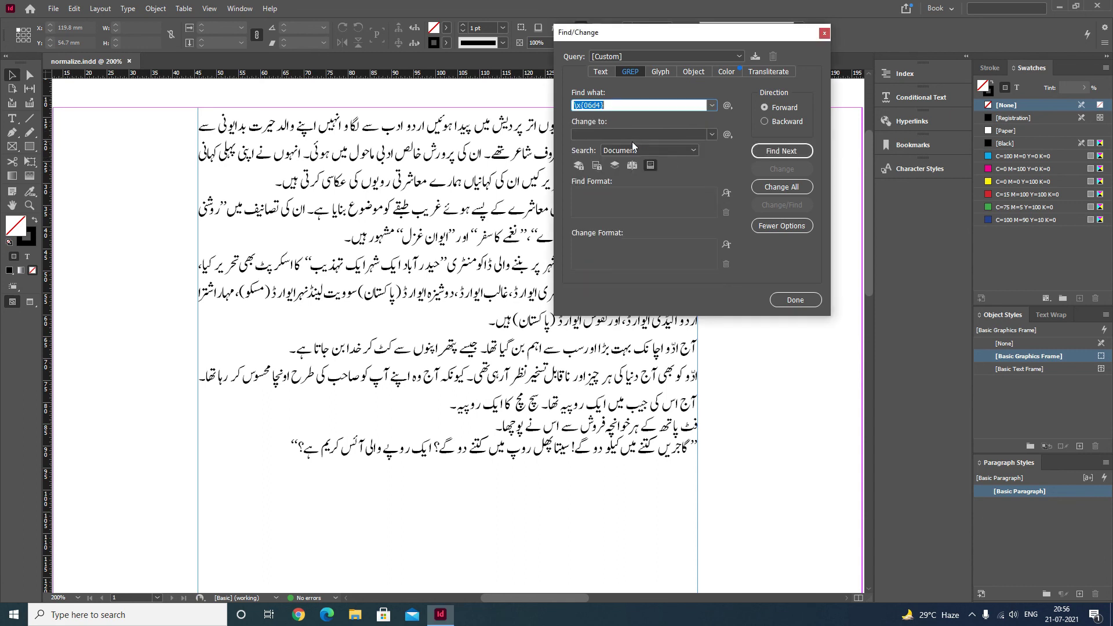
pyautogui.click(712, 105)
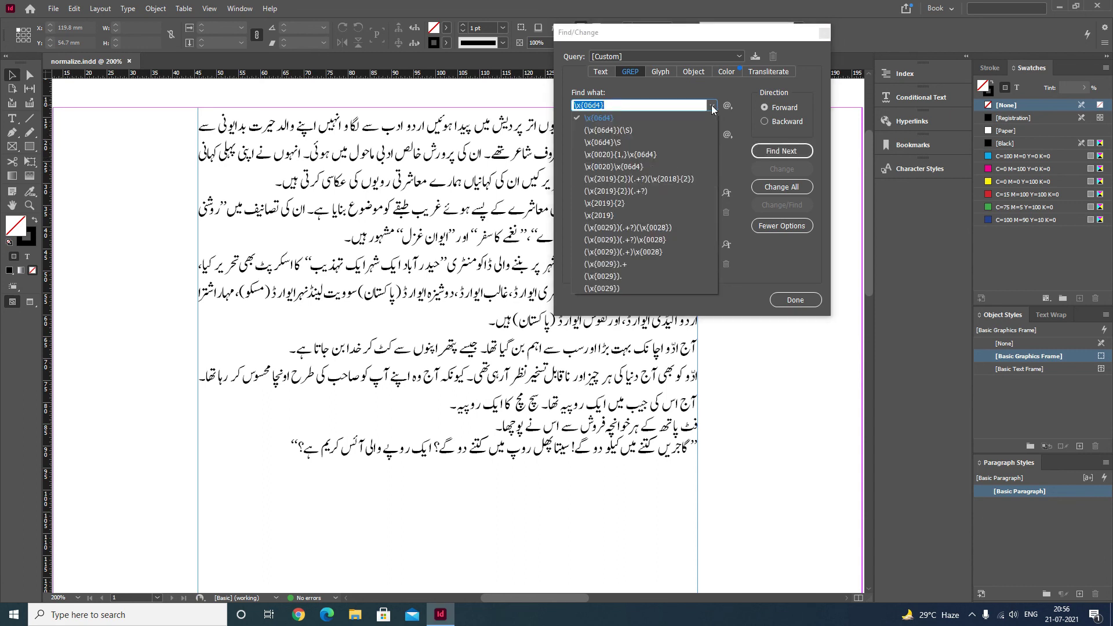
pyautogui.click(646, 181)
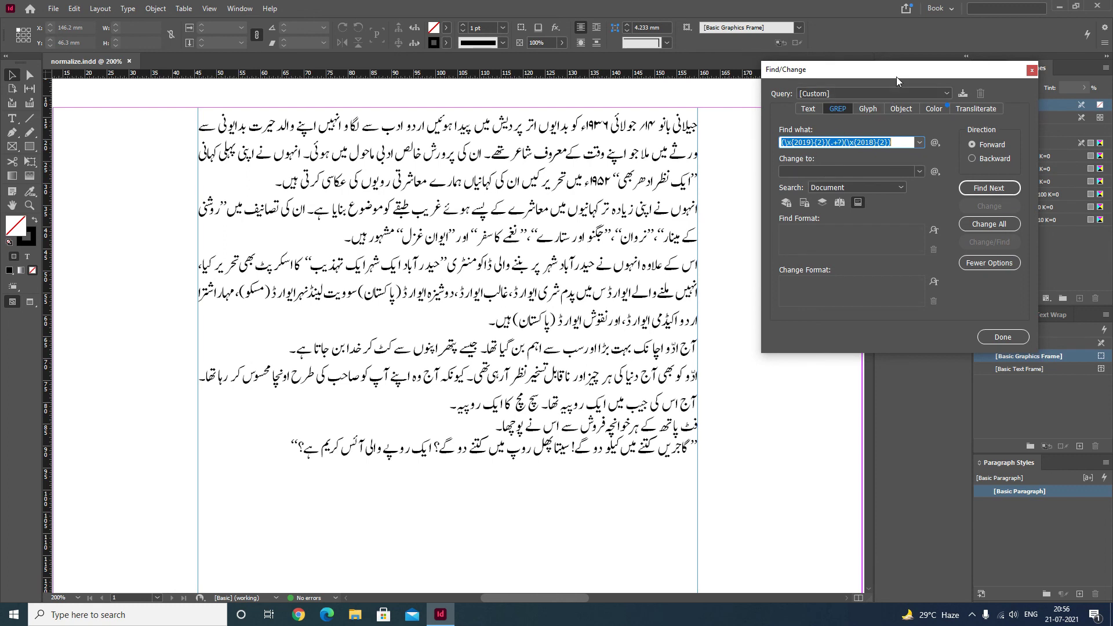
pyautogui.moveTo(899, 69); pyautogui.dragTo(916, 50)
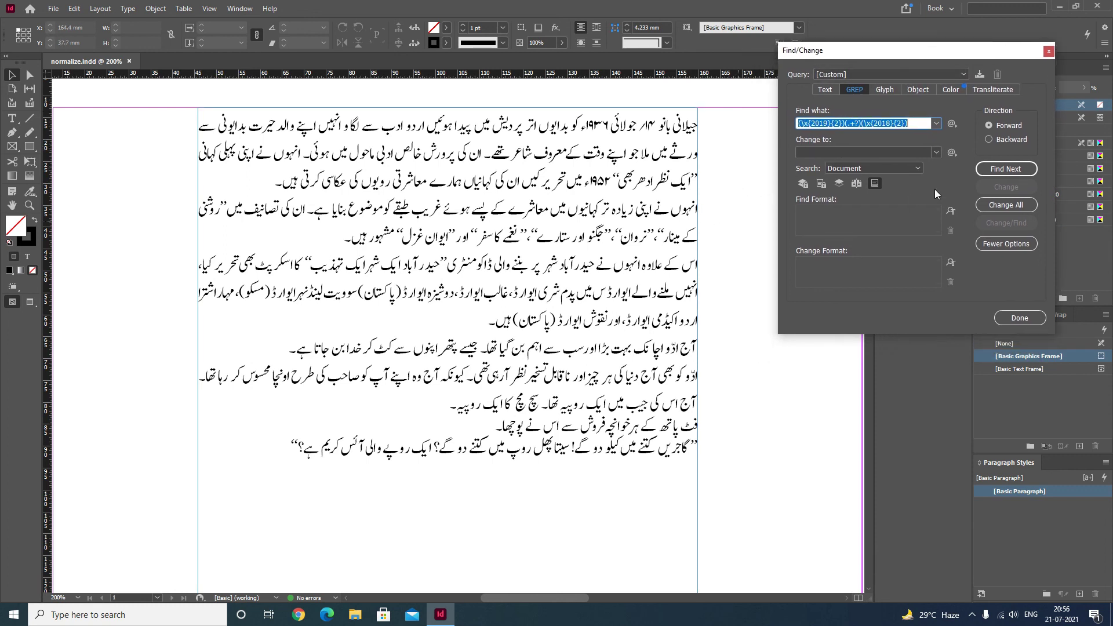